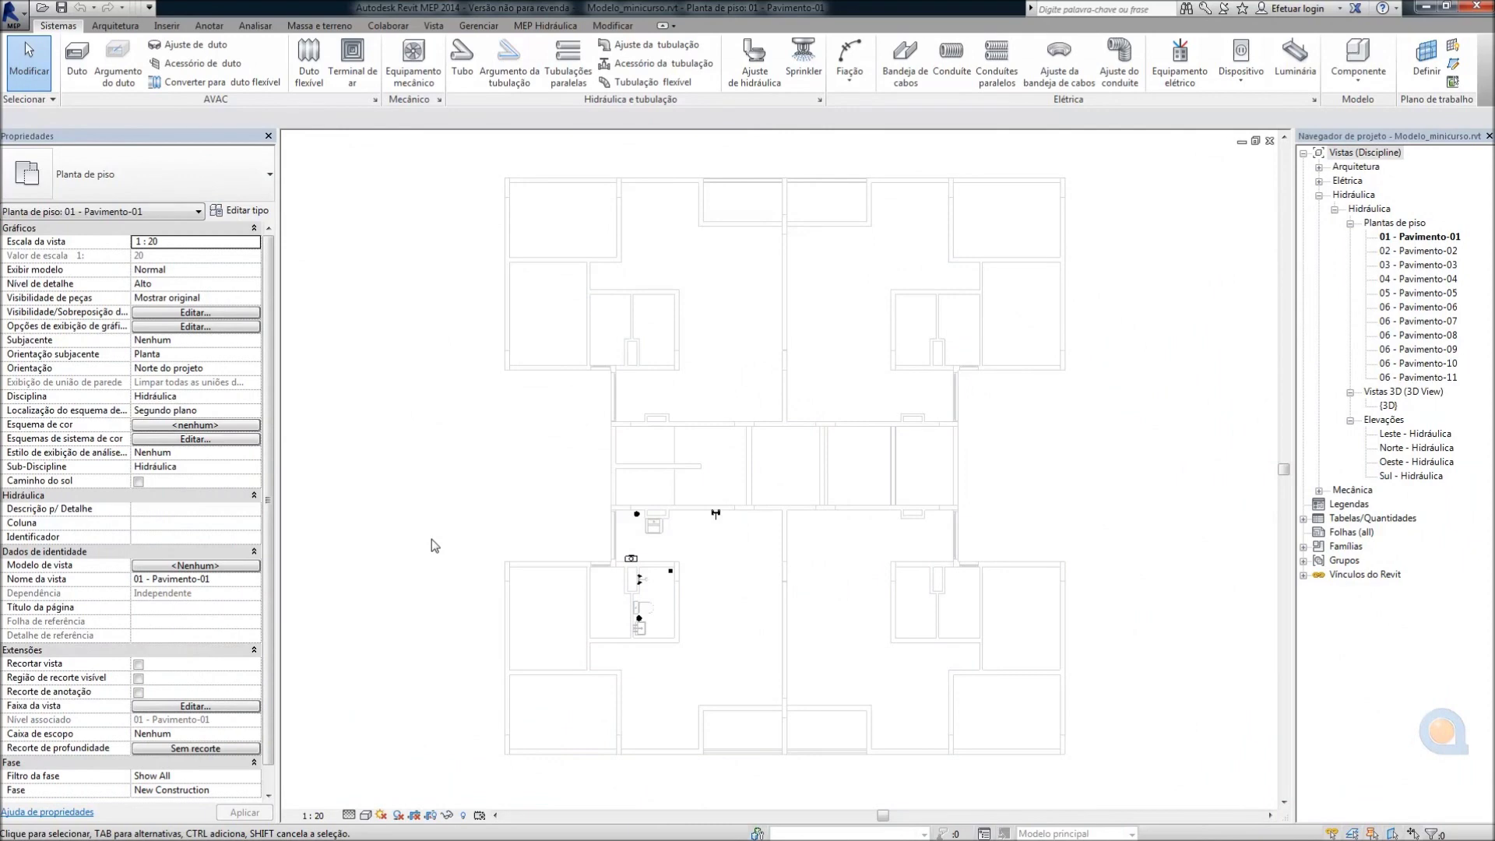
Zoom and pan the floor plan to center the bathroom
scroll(634, 607, "up", 2)
scroll(632, 607, "up", 2)
scroll(631, 606, "up", 1)
scroll(631, 606, "up", 2)
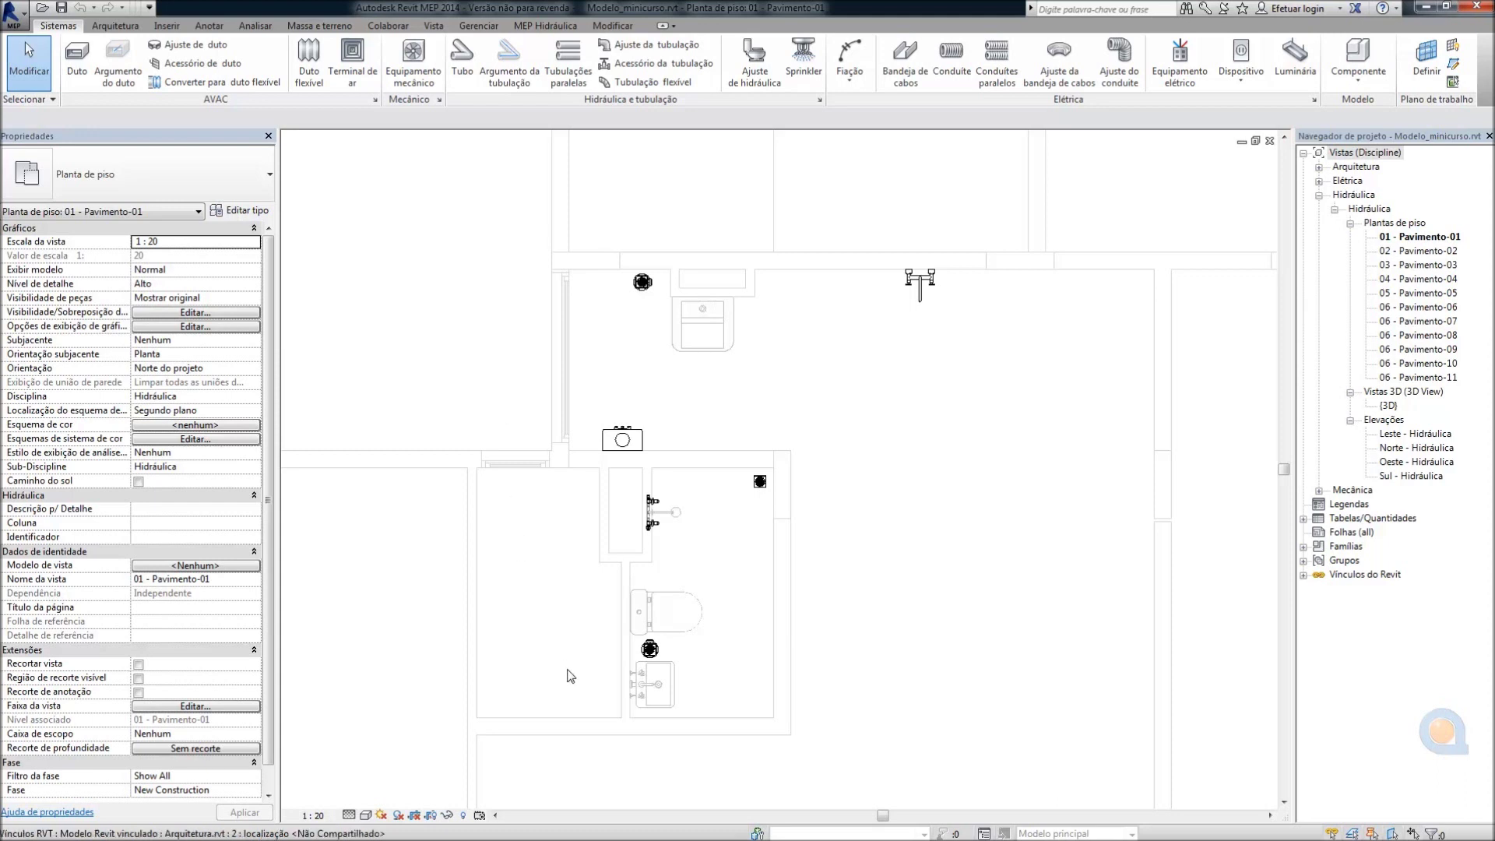
scroll(578, 710, "up", 1)
scroll(578, 711, "up", 1)
scroll(578, 710, "up", 1)
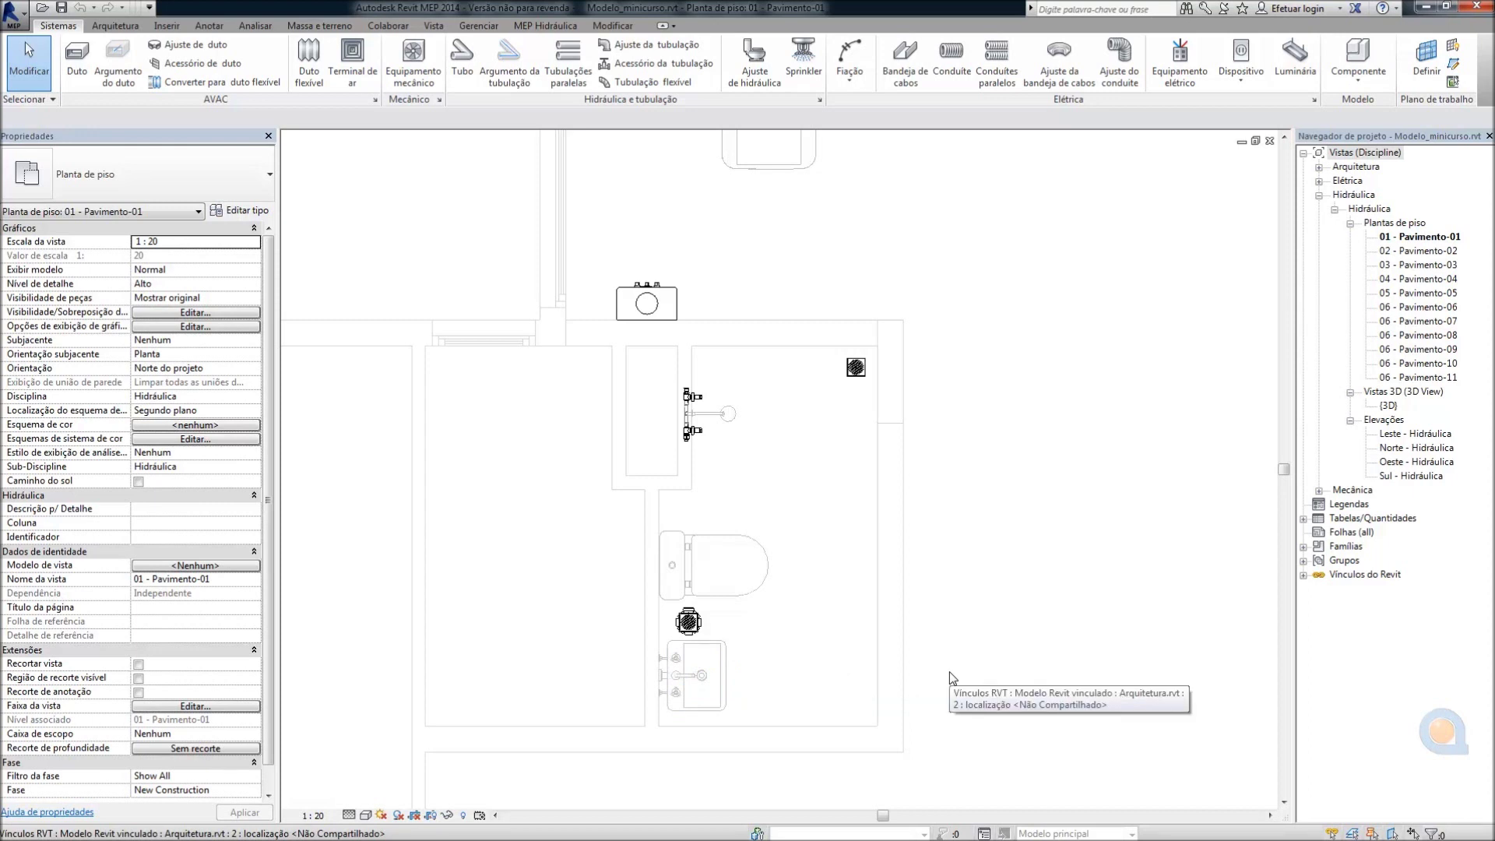
middle_click_drag(1018, 535, 707, 328)
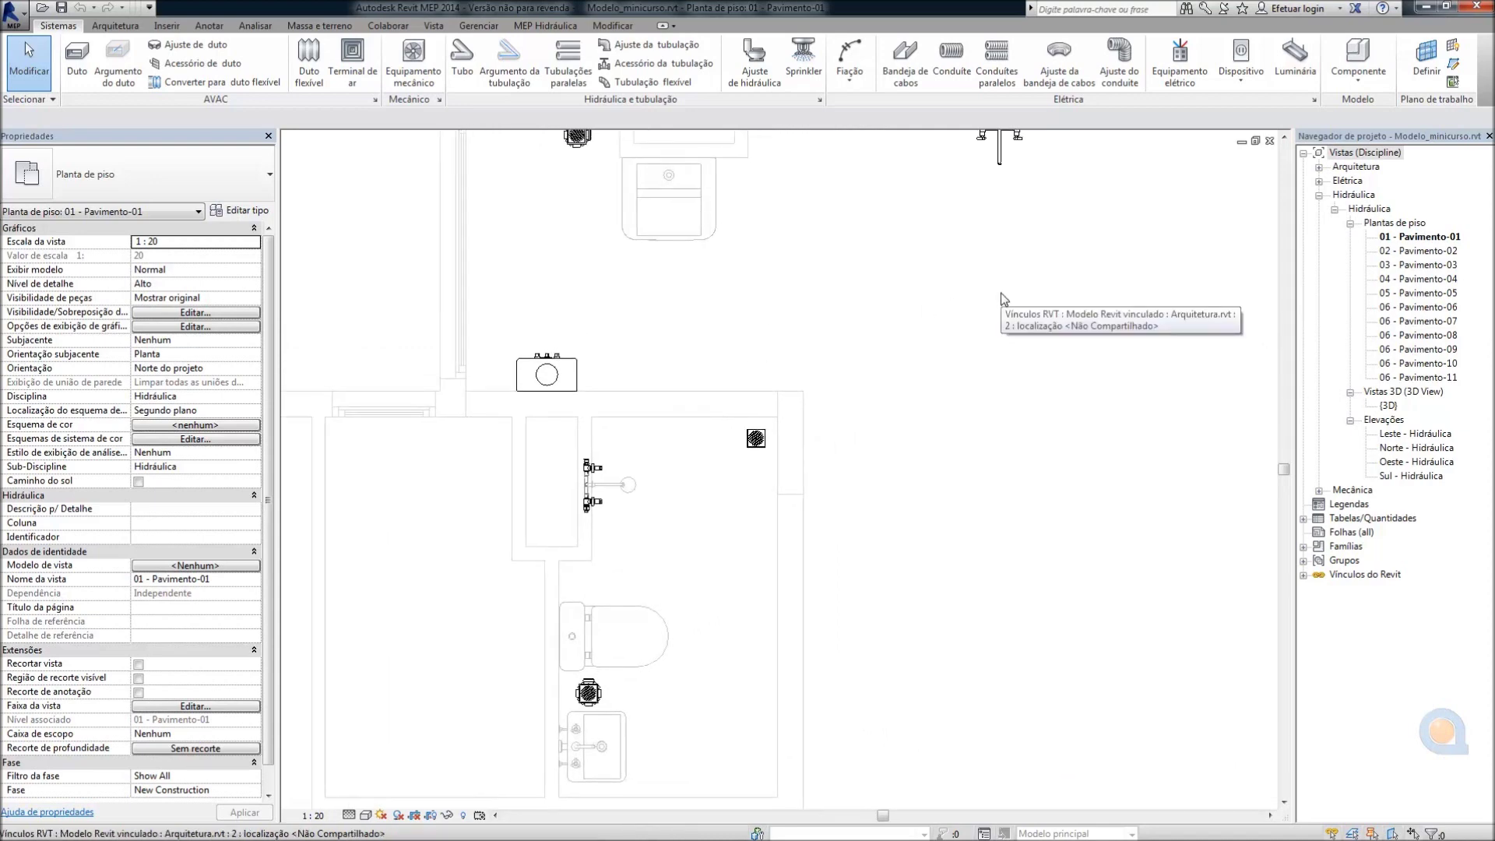
middle_click_drag(958, 530, 991, 485)
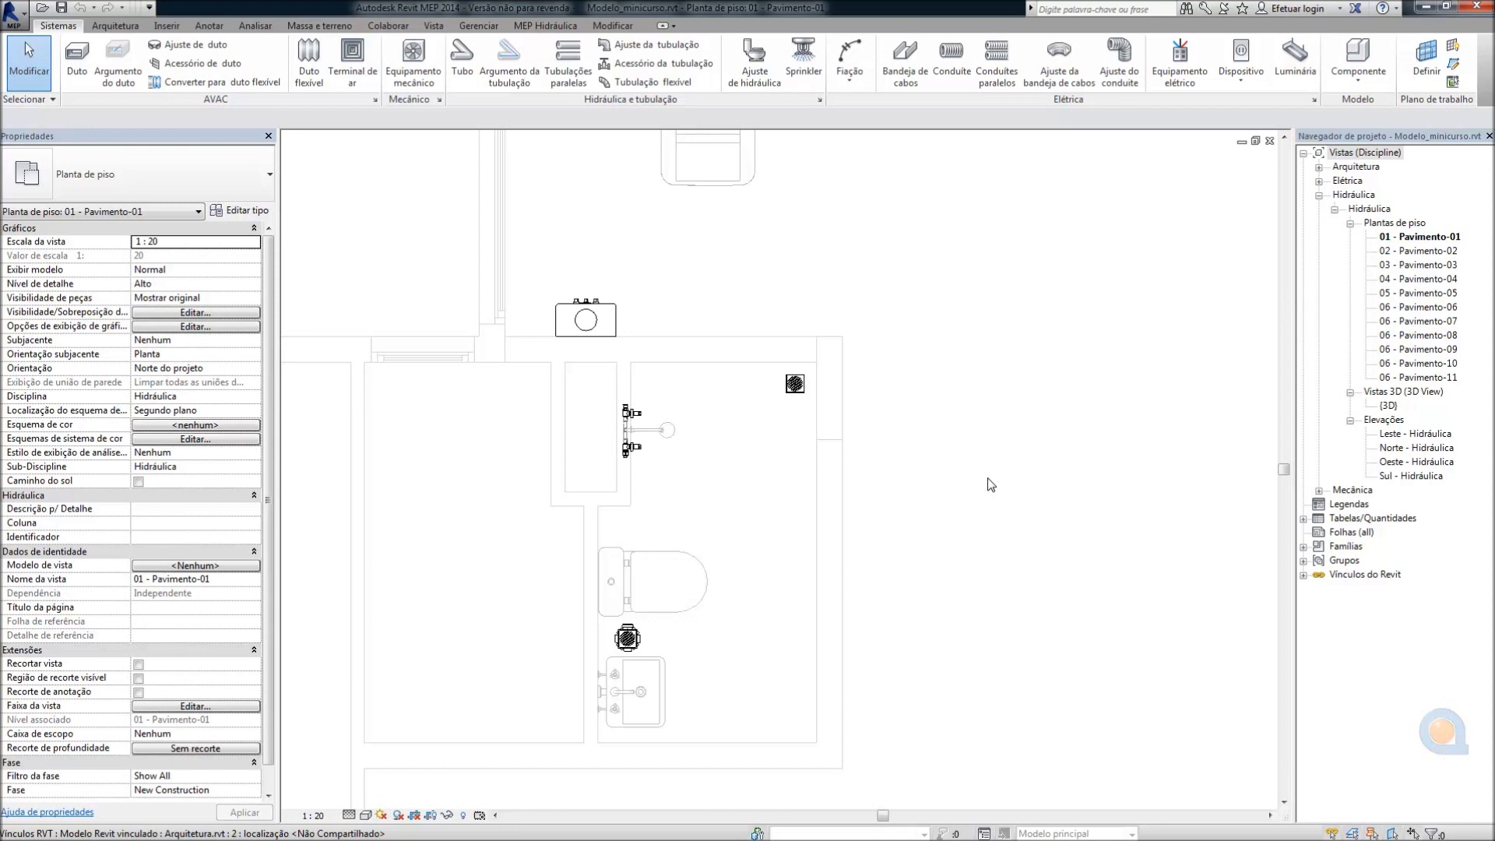
middle_click_drag(977, 476, 1000, 439)
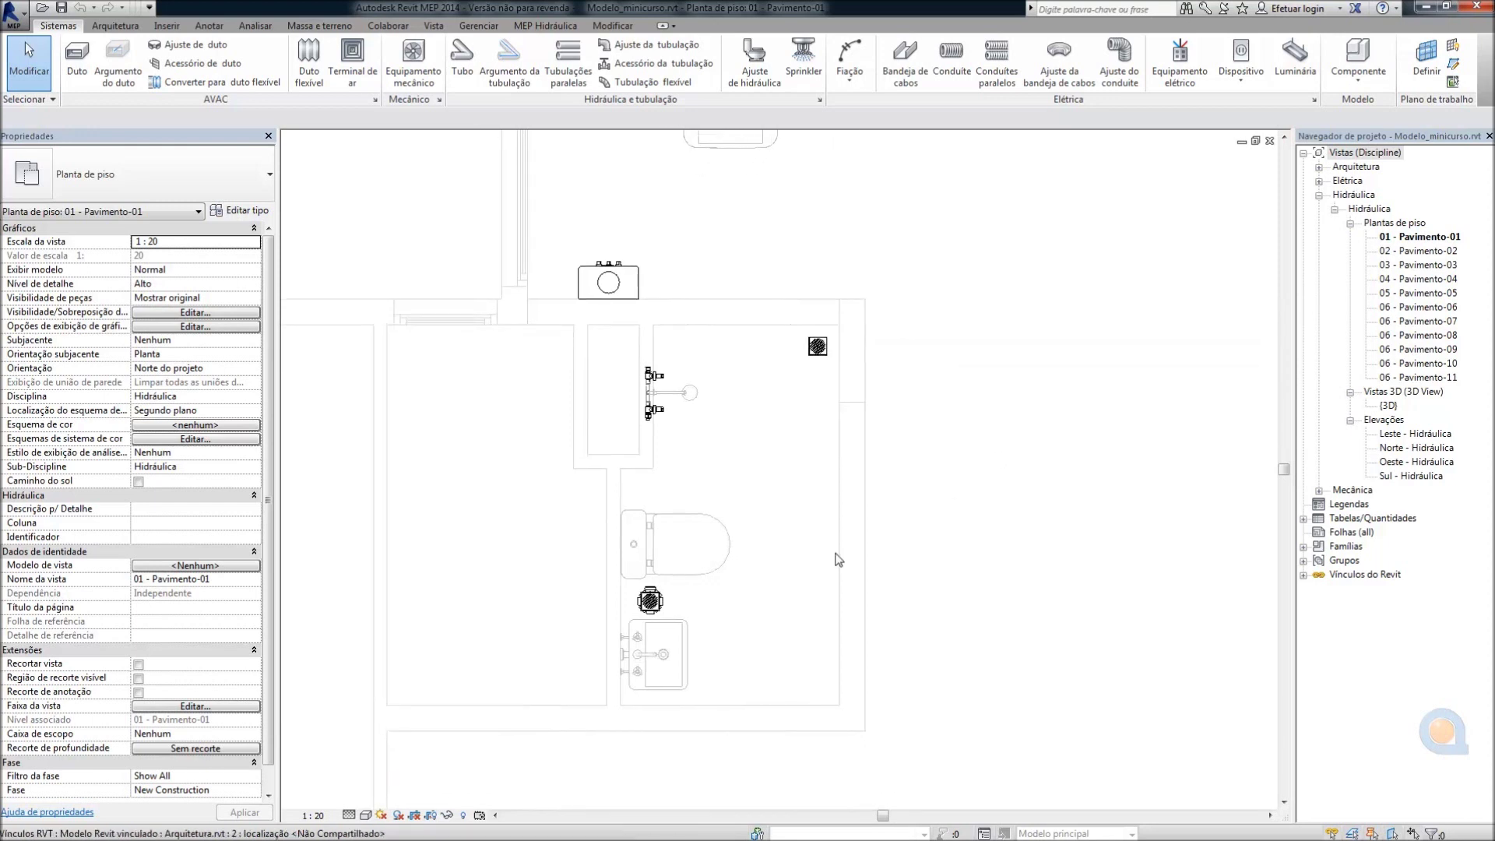
scroll(697, 631, "up", 2)
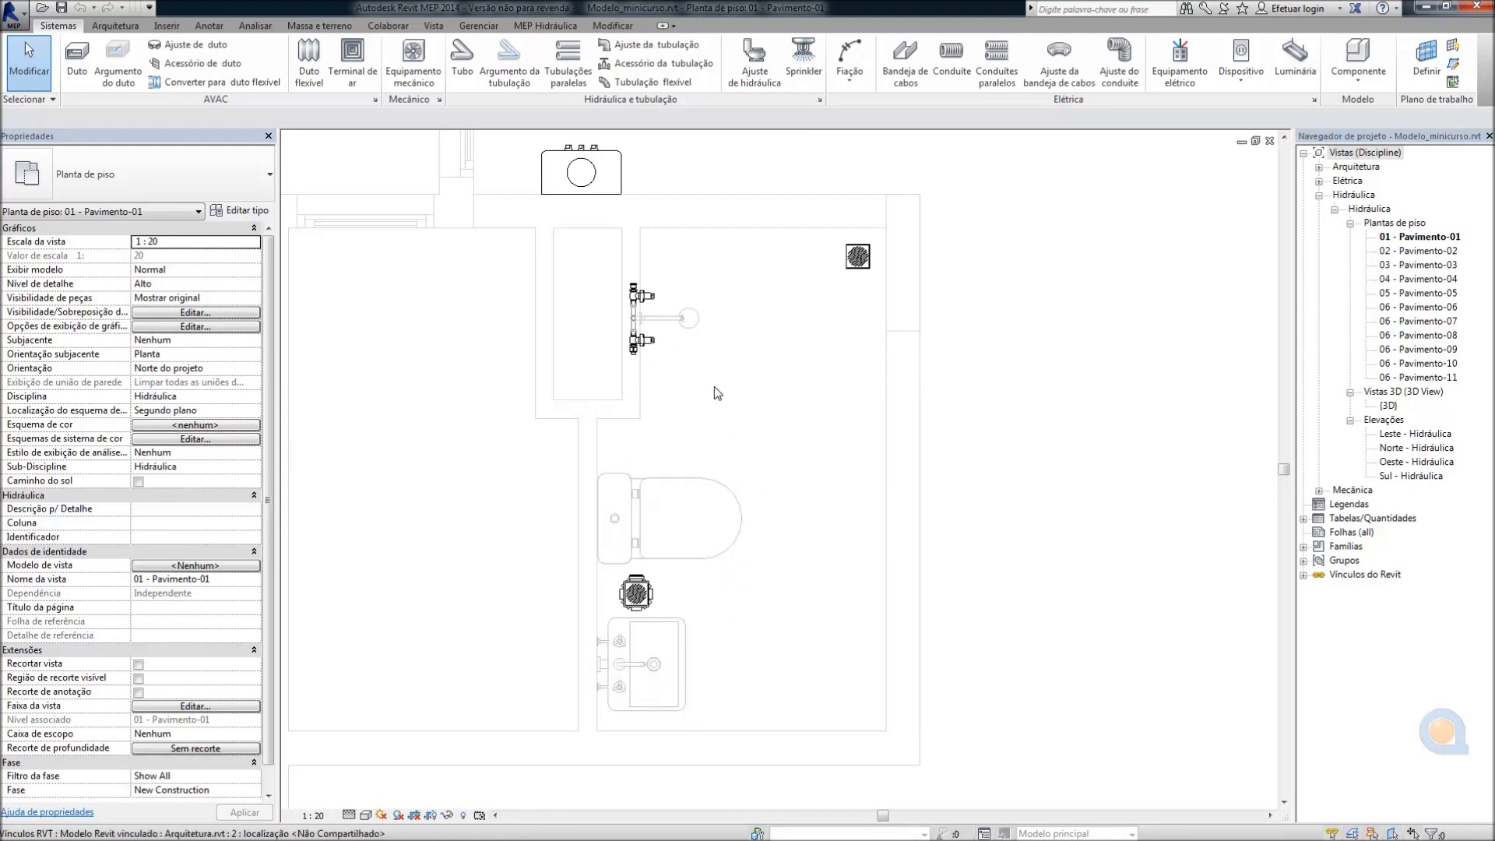
Close in on the sink and drain, then select the Celite countertop basin
scroll(601, 750, "up", 3)
scroll(601, 750, "up", 1)
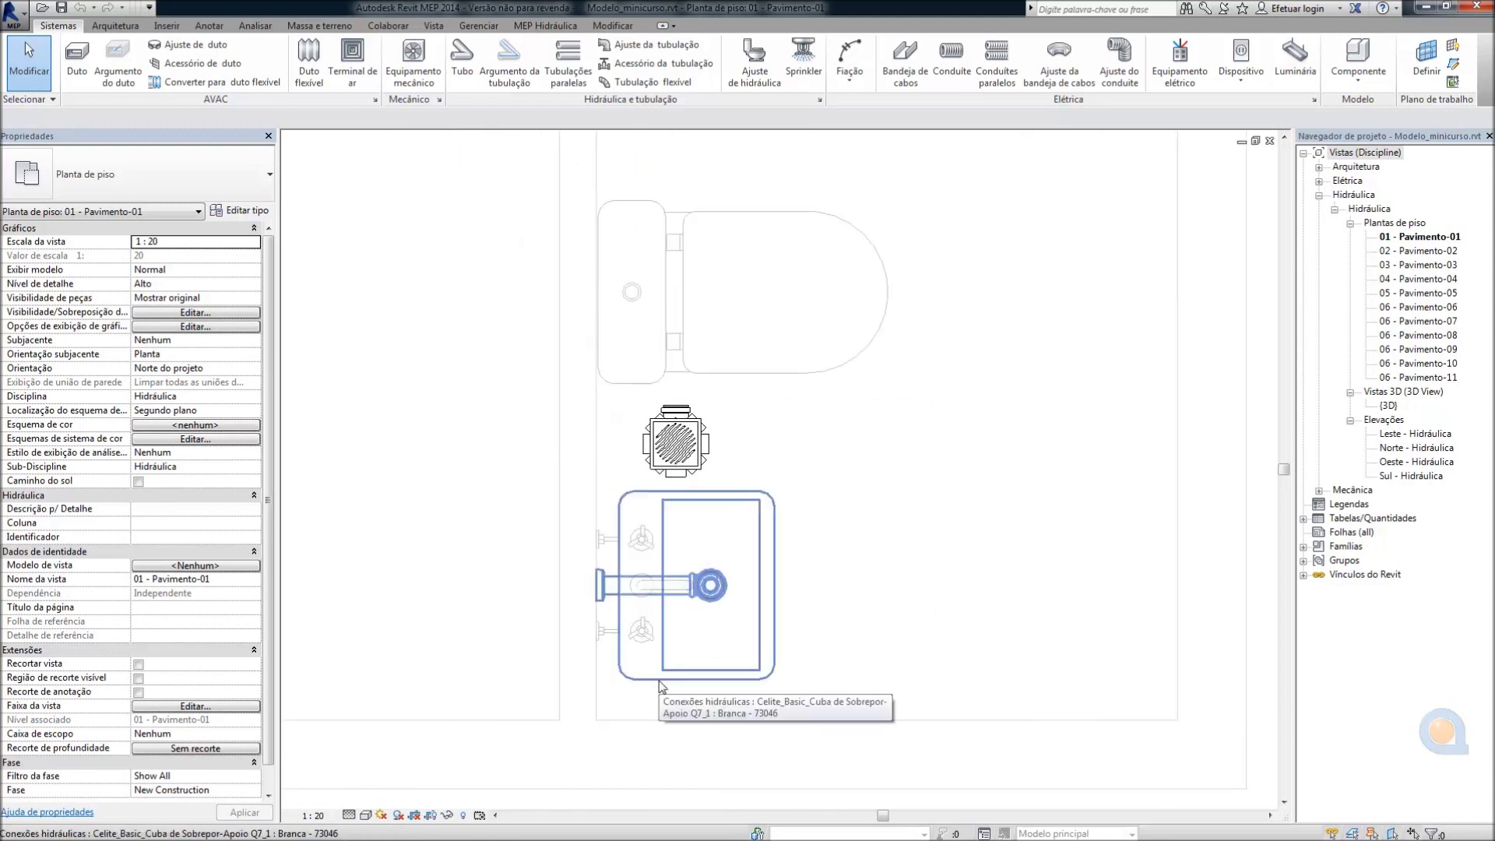
scroll(660, 686, "down", 1)
middle_click_drag(605, 297, 671, 408)
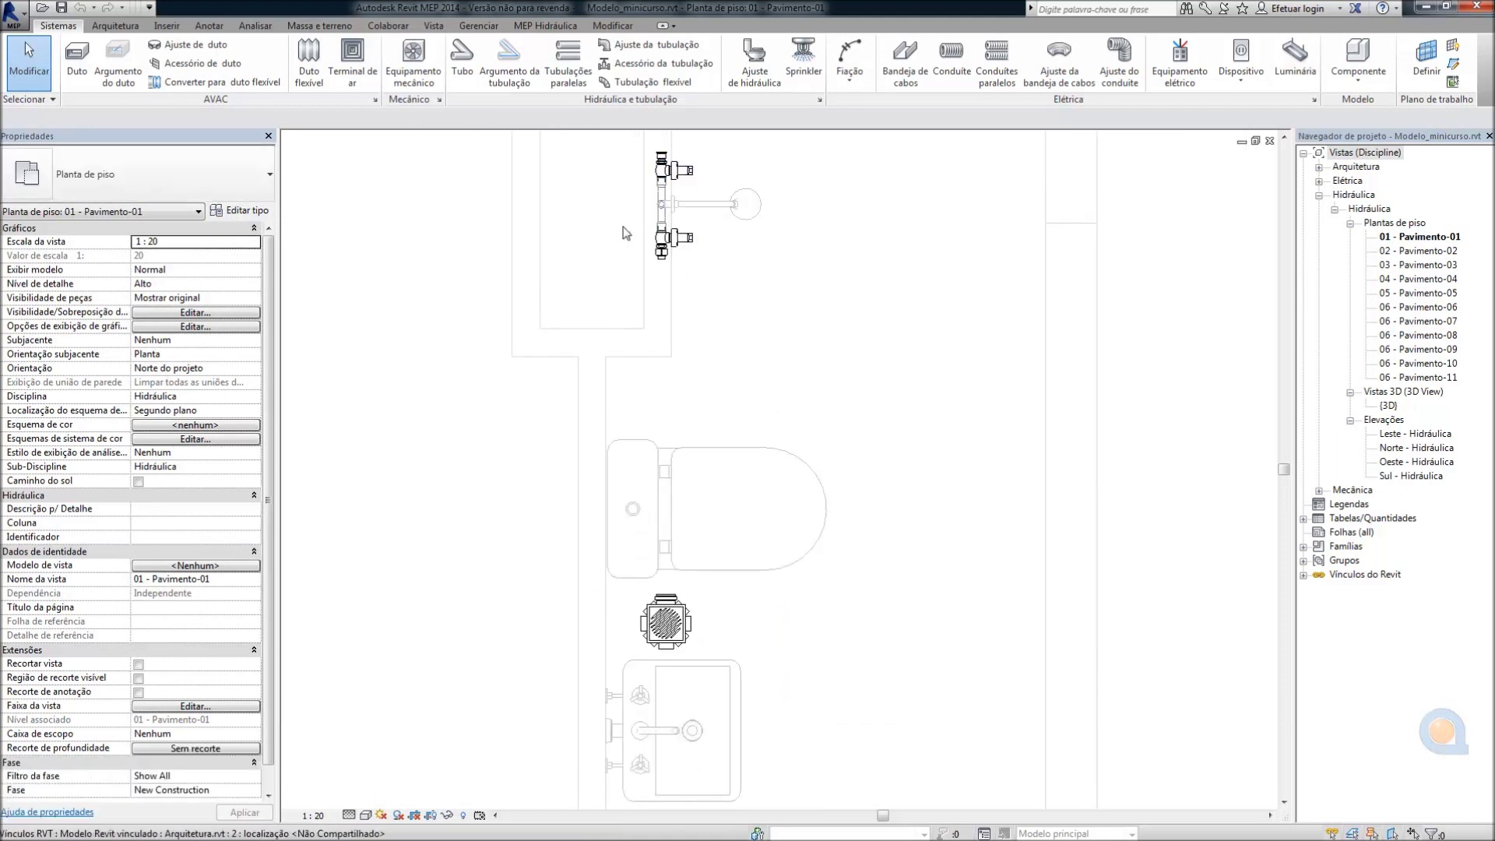
middle_click_drag(845, 577, 867, 499)
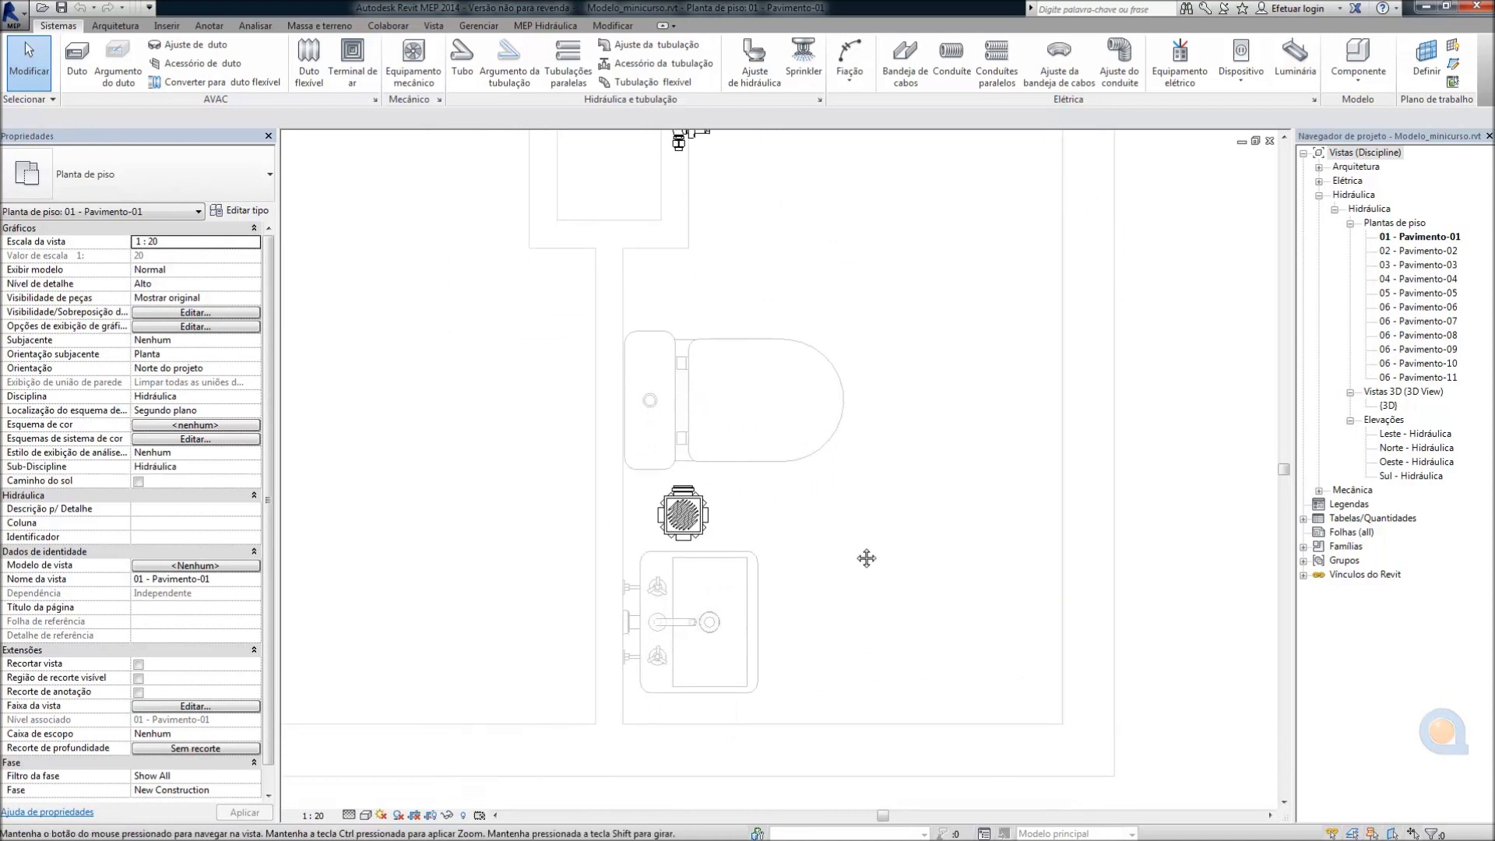
middle_click_drag(831, 611, 855, 590)
scroll(779, 639, "up", 1)
scroll(677, 685, "up", 1)
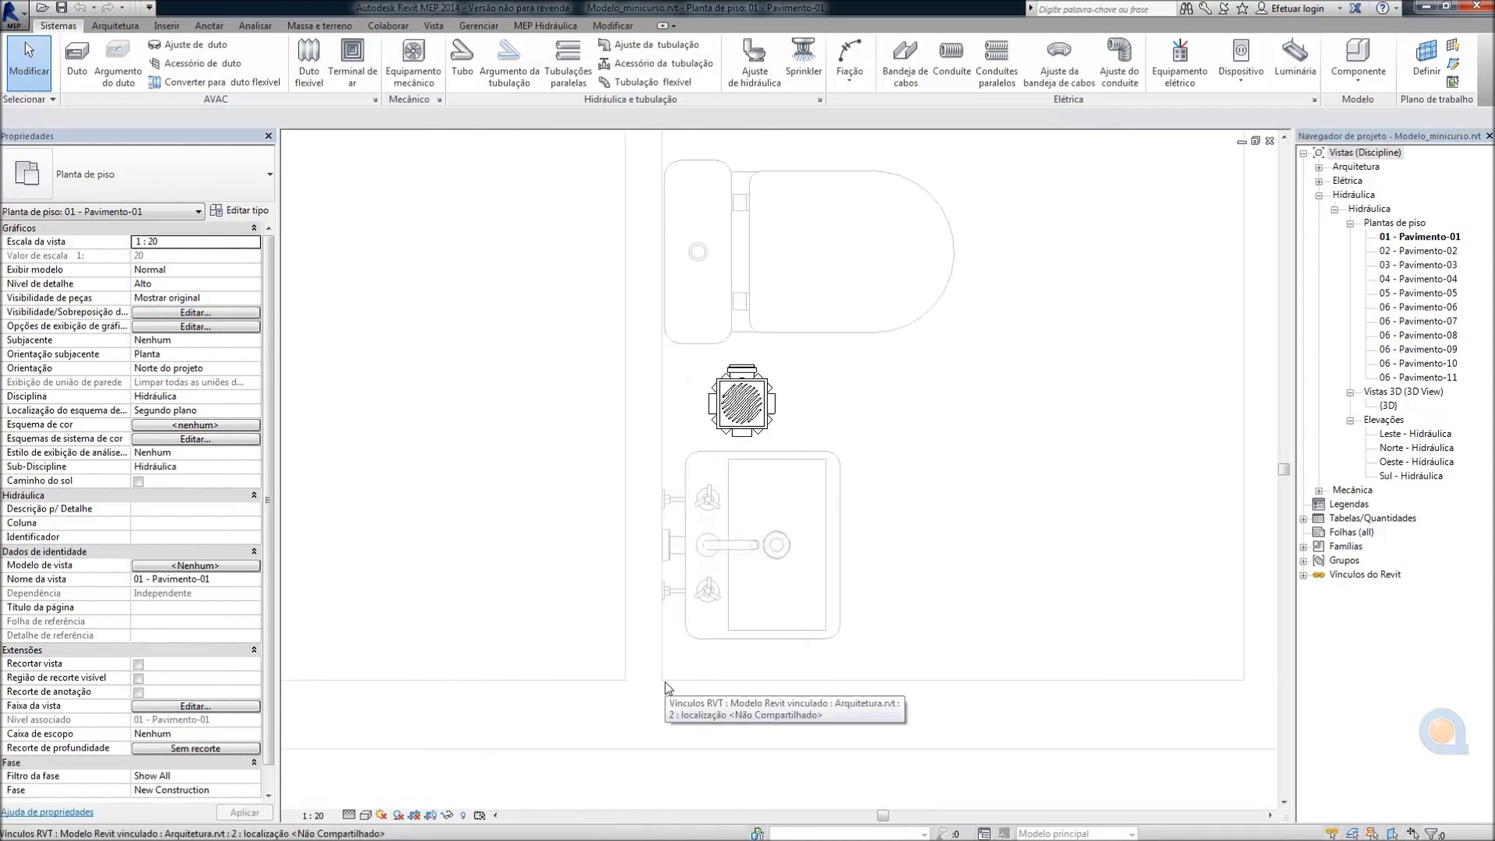
scroll(668, 686, "up", 1)
scroll(693, 688, "up", 1)
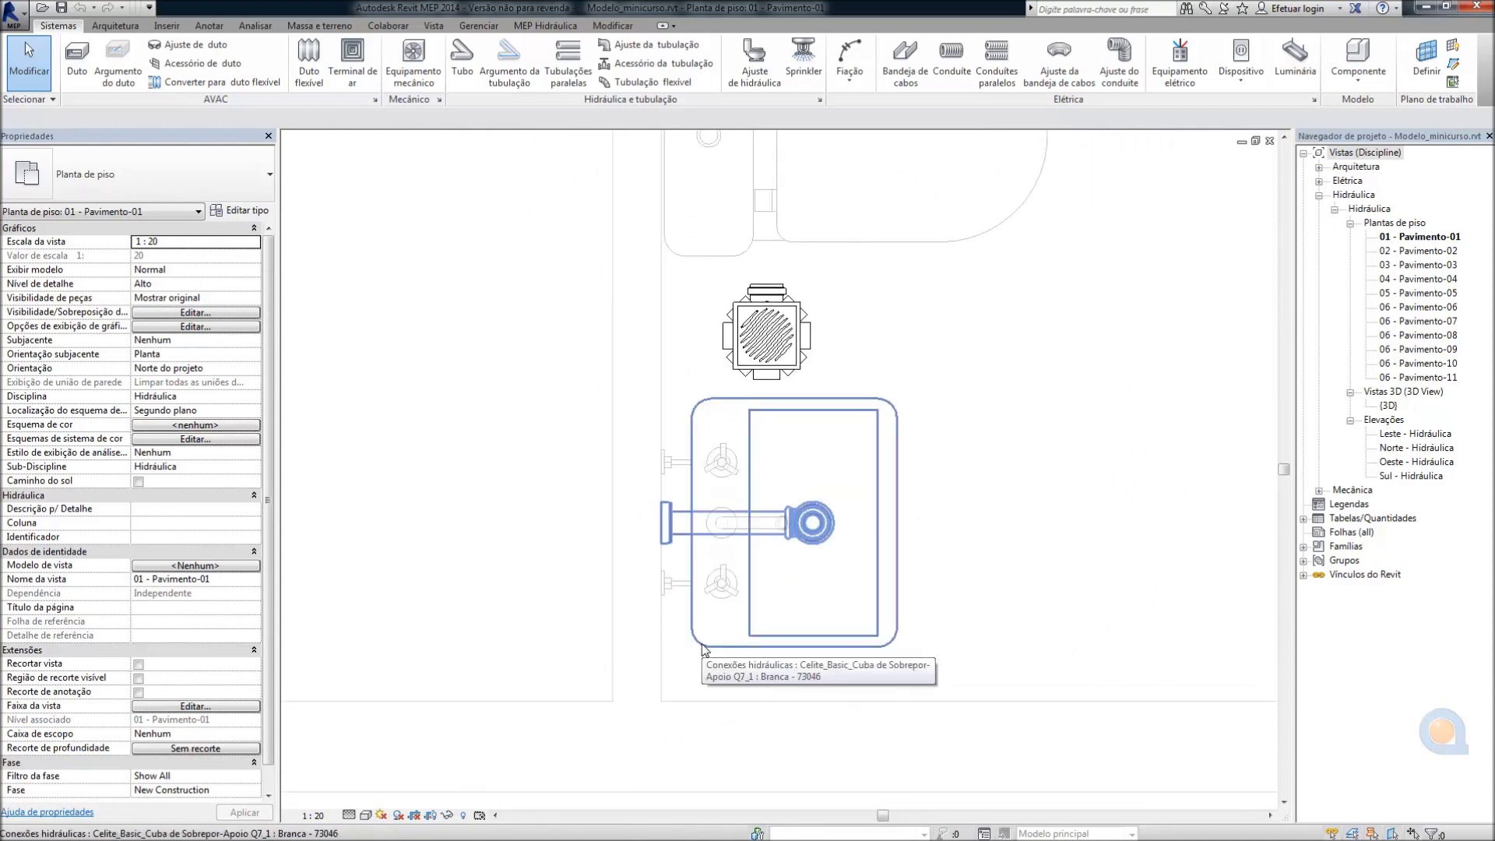
left_click(608, 523)
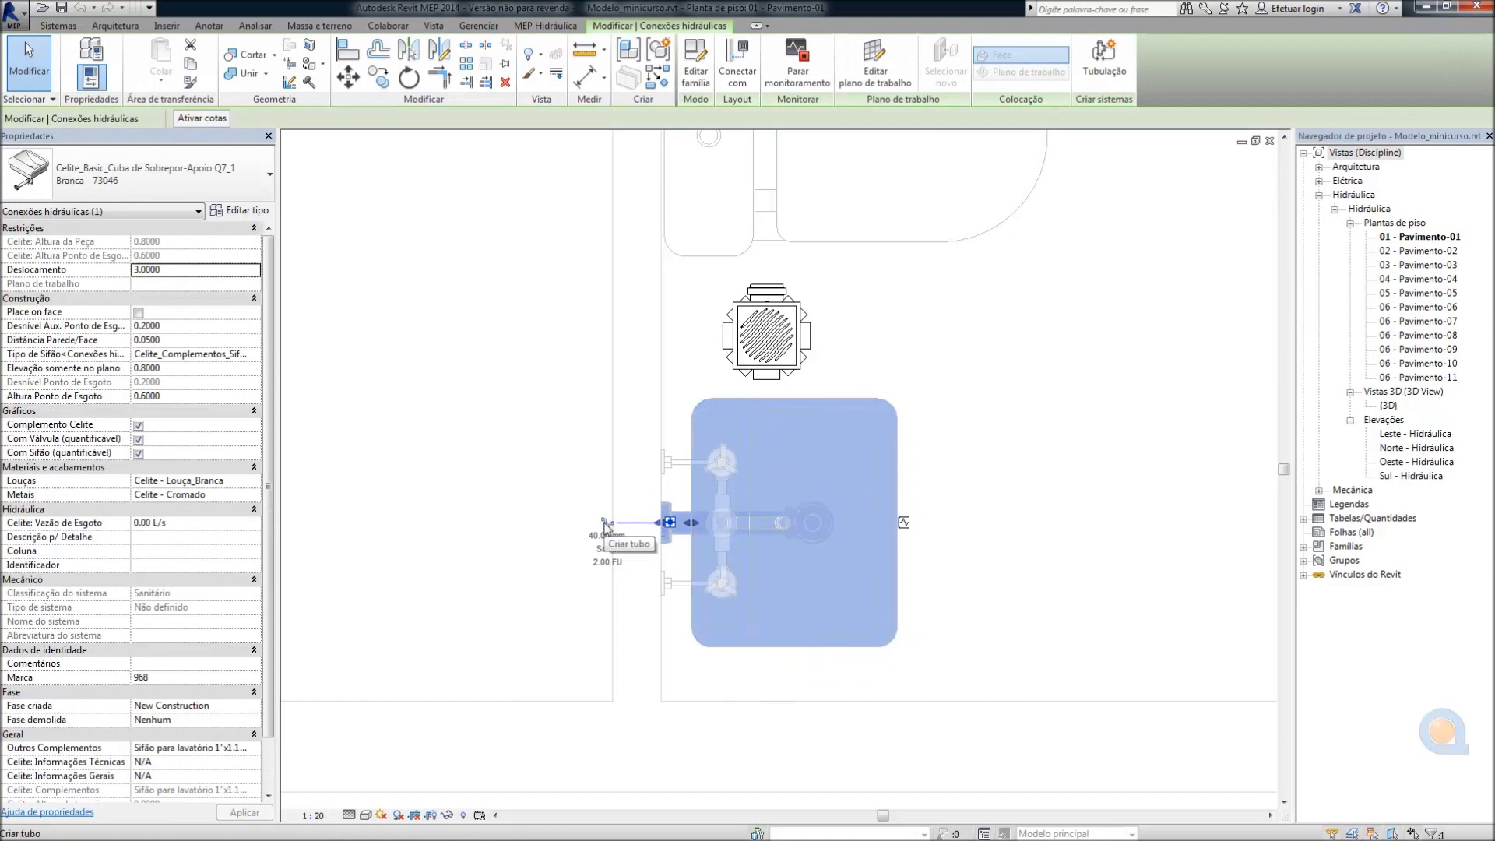
Select the Celite high-spout basin mixer and check its Altura Ponto de Água of 0.6500
left_click(695, 605)
key("Escape")
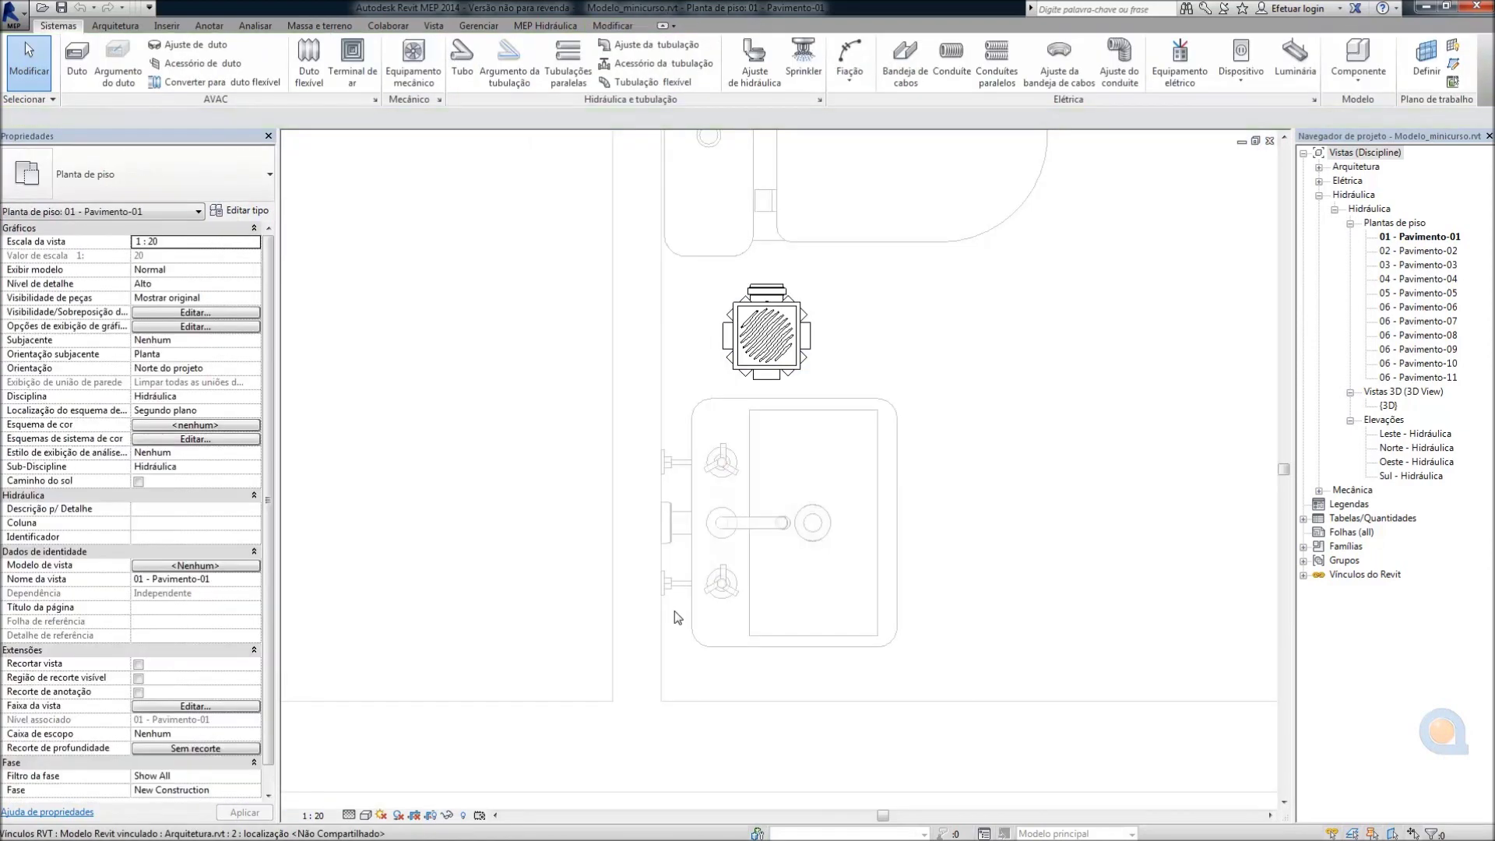
left_click(678, 587)
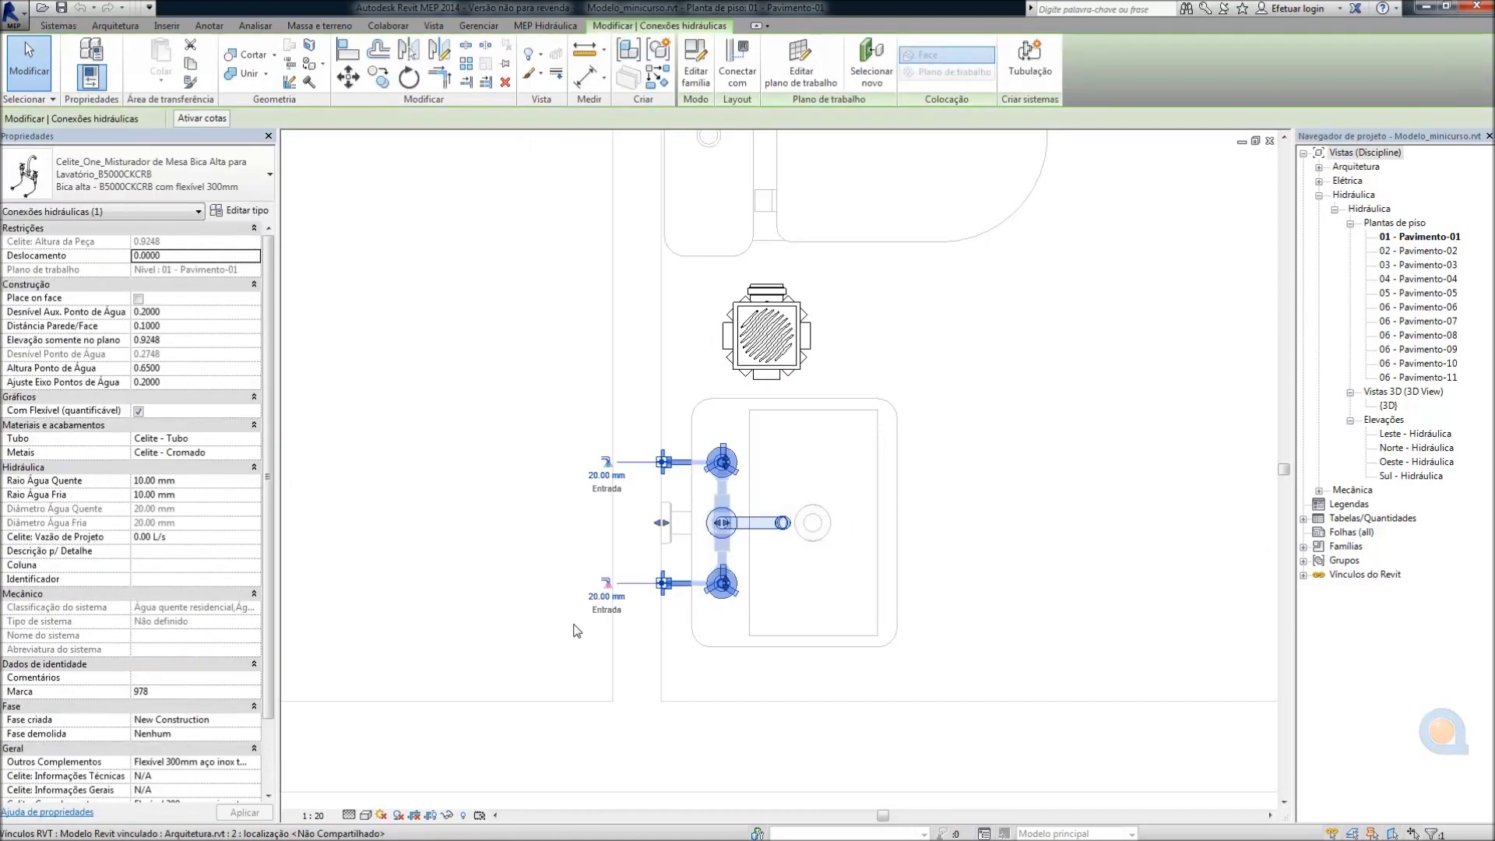
scroll(558, 620, "up", 1)
scroll(604, 621, "up", 1)
scroll(628, 612, "up", 1)
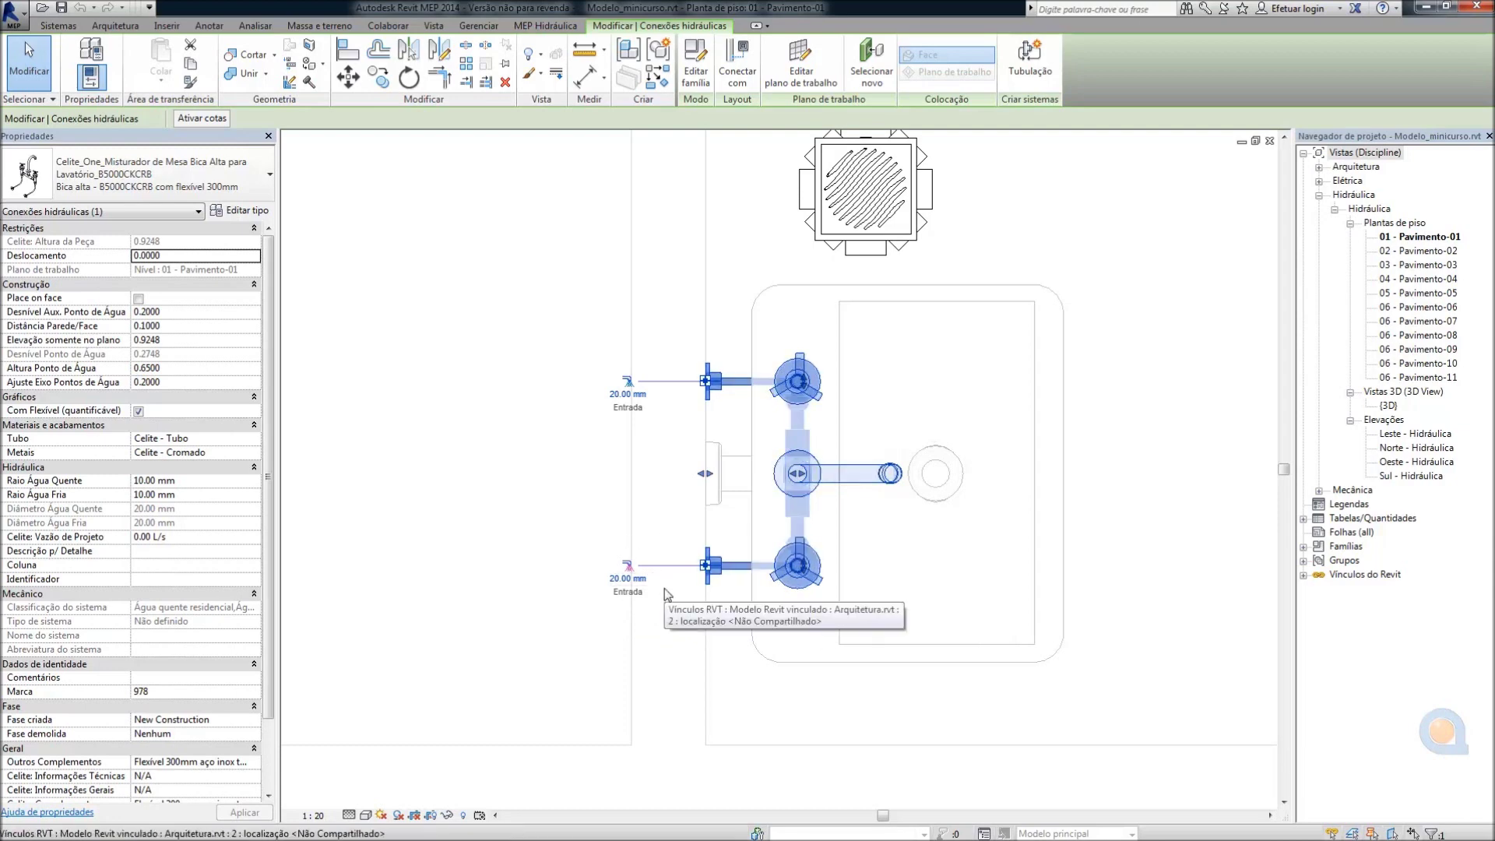
left_click(562, 514)
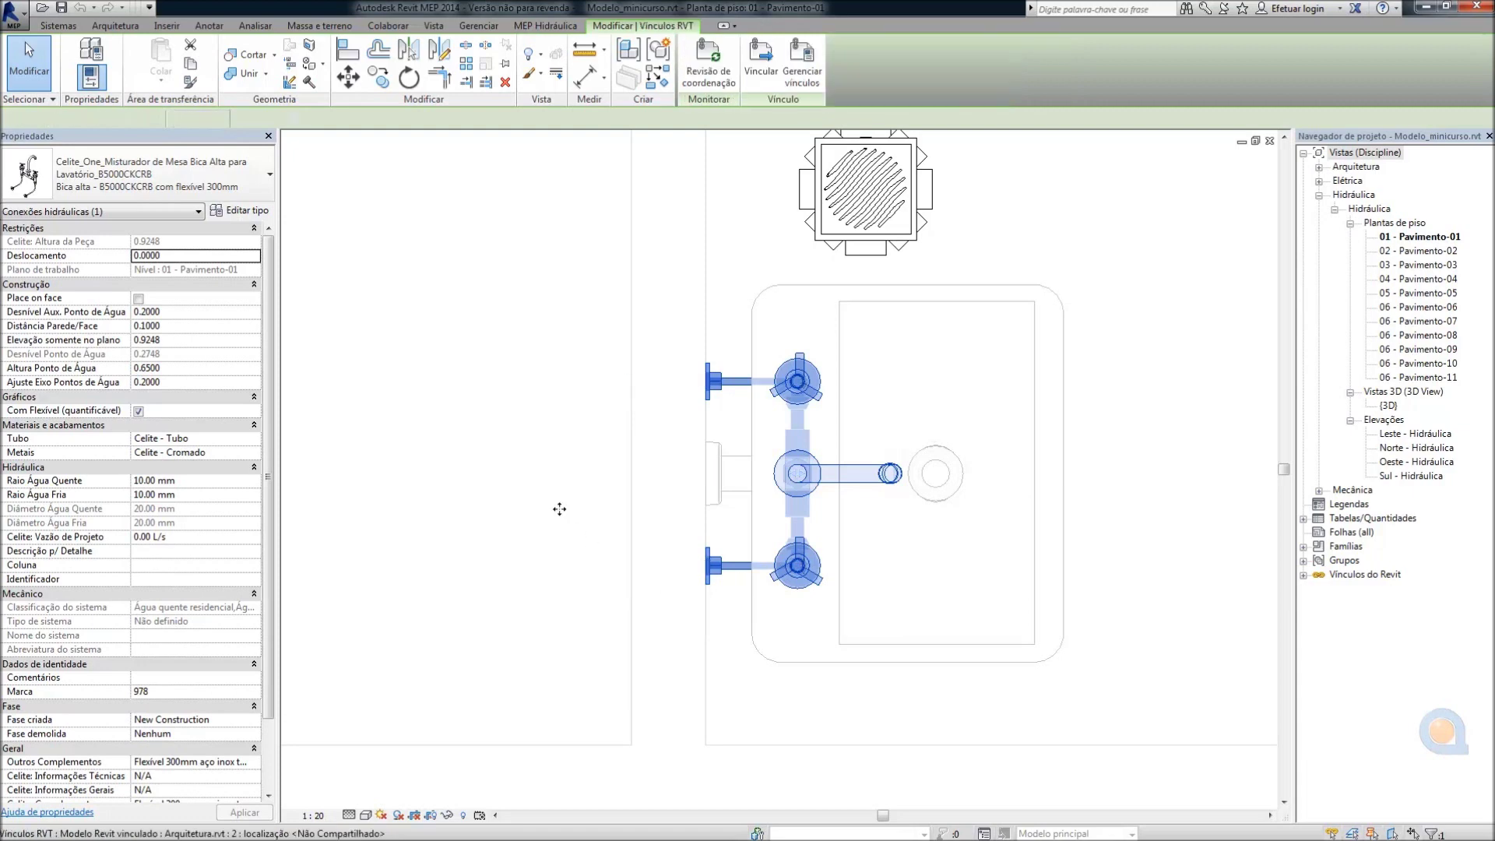
key("Escape")
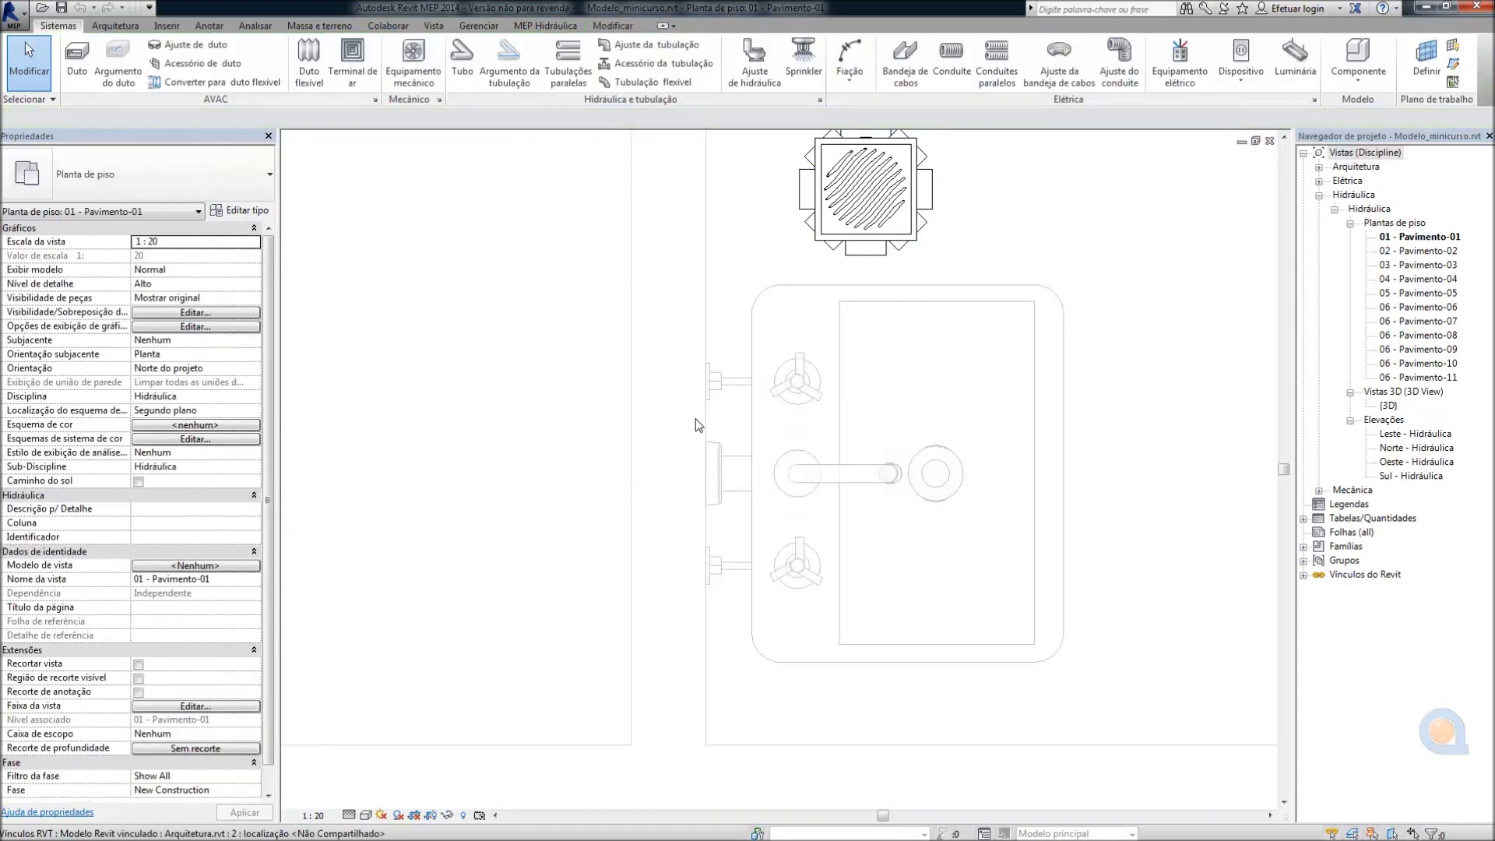
left_click(710, 395)
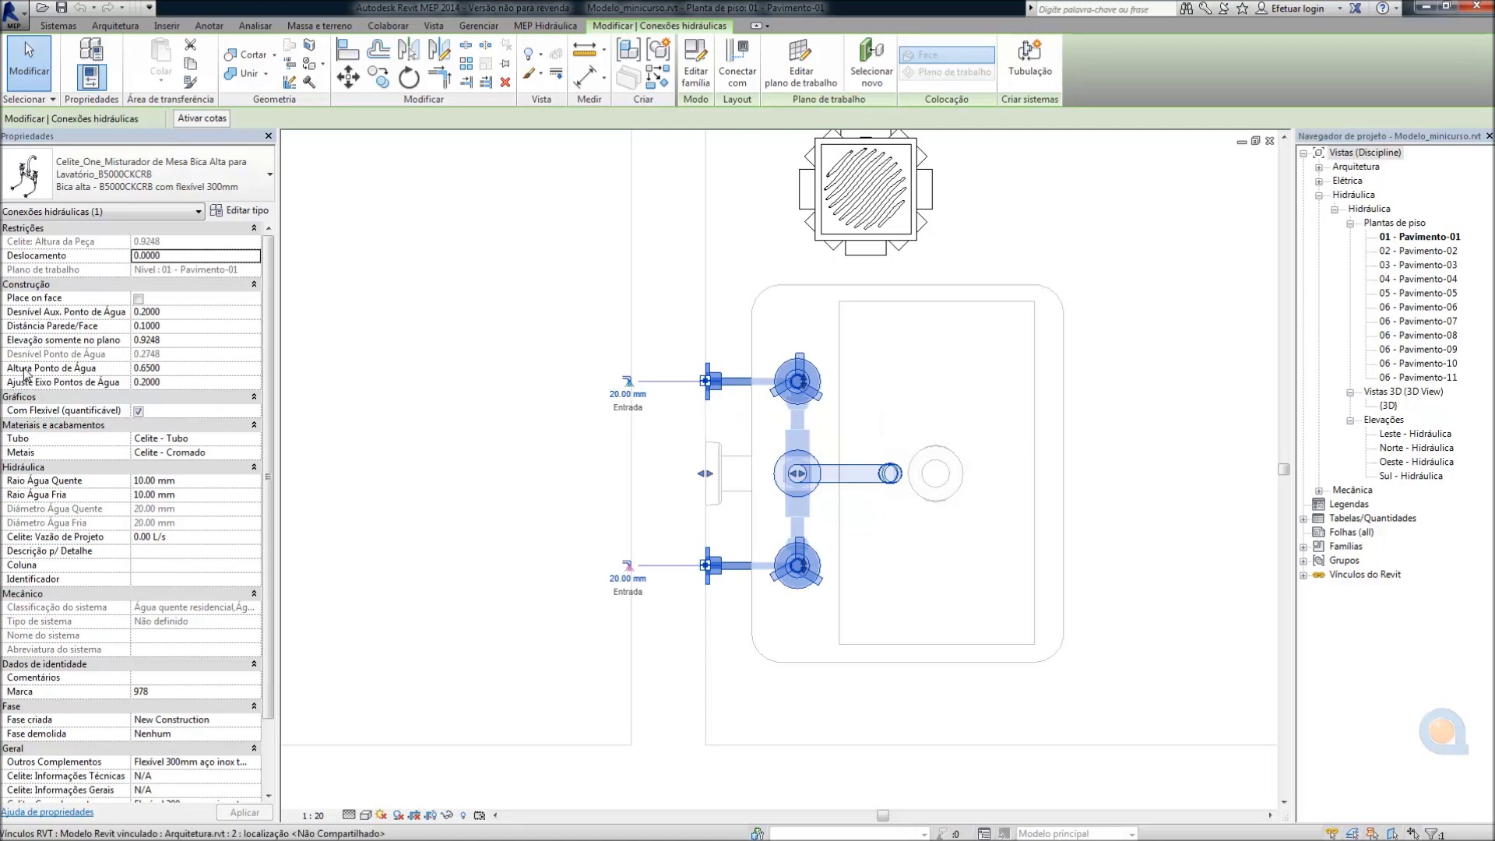
left_click(168, 368)
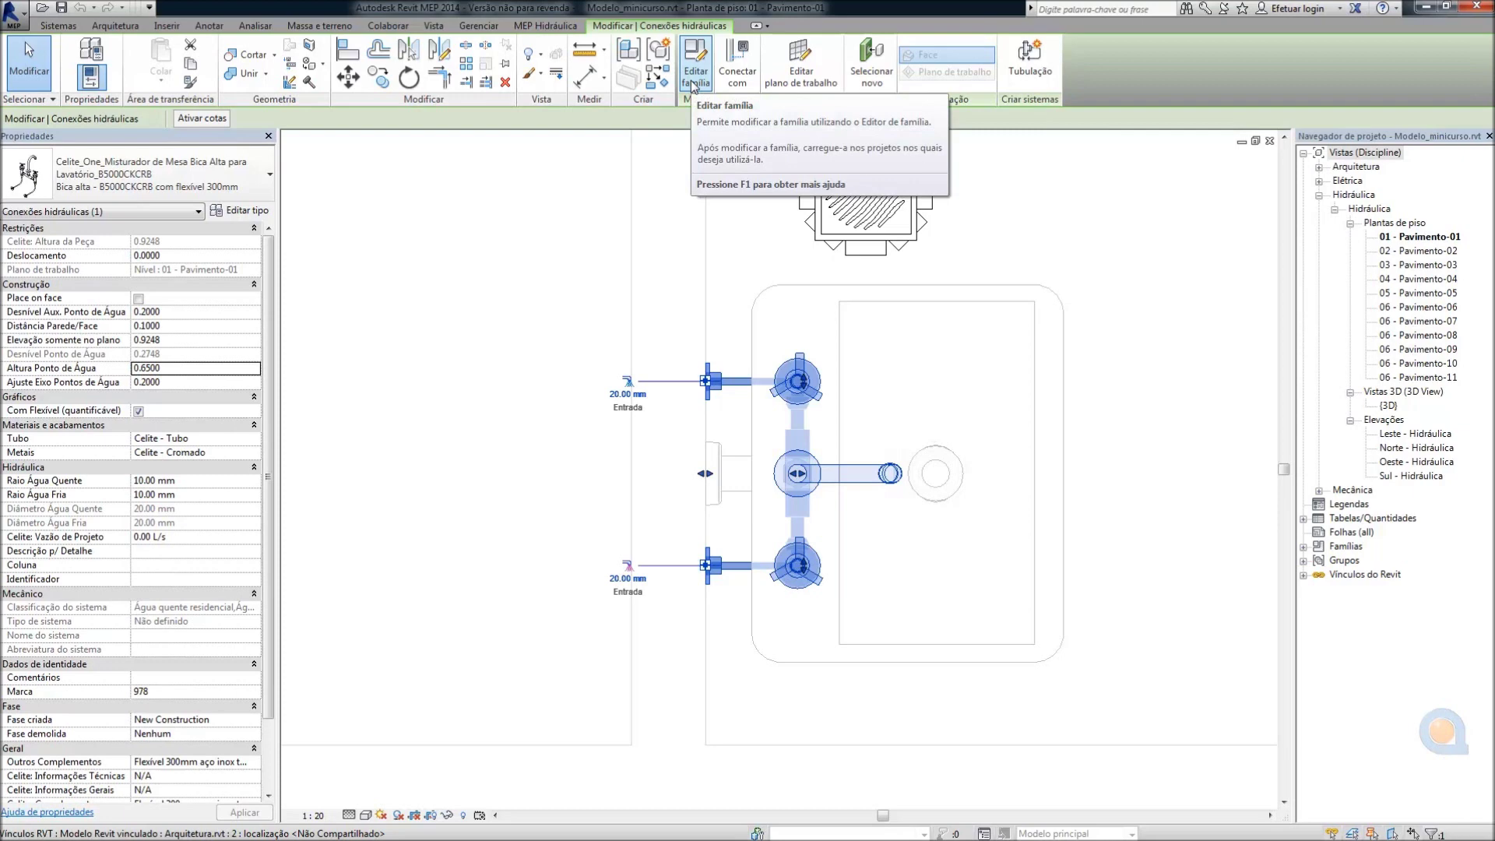
Reselect the faucet mixer and start a pipe from its upper inlet connector
left_click(502, 223)
key("Escape")
scroll(676, 382, "up", 1)
scroll(676, 381, "up", 1)
left_click(710, 443)
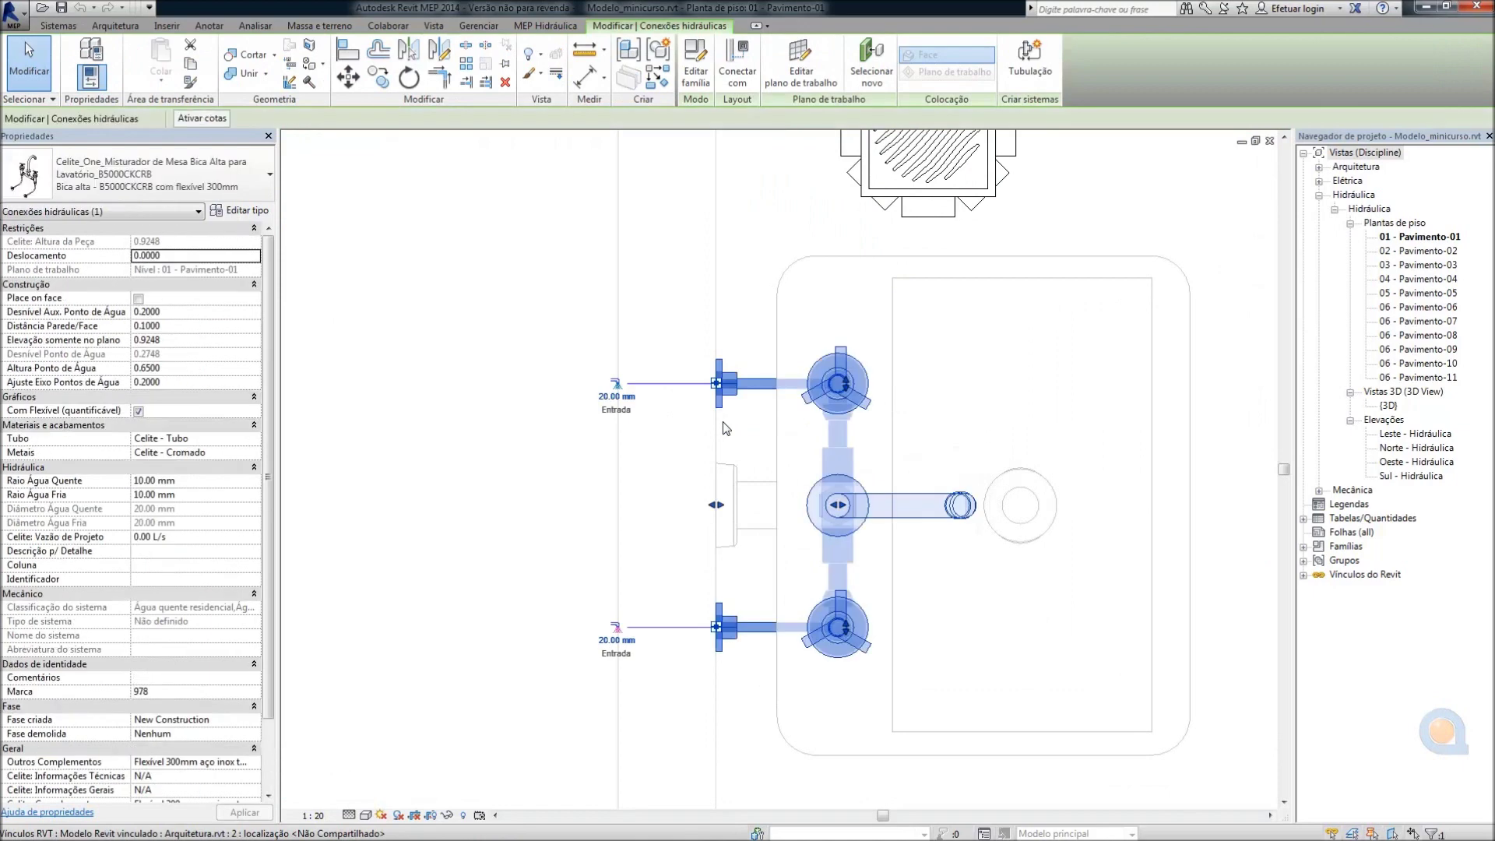
scroll(714, 543, "up", 1)
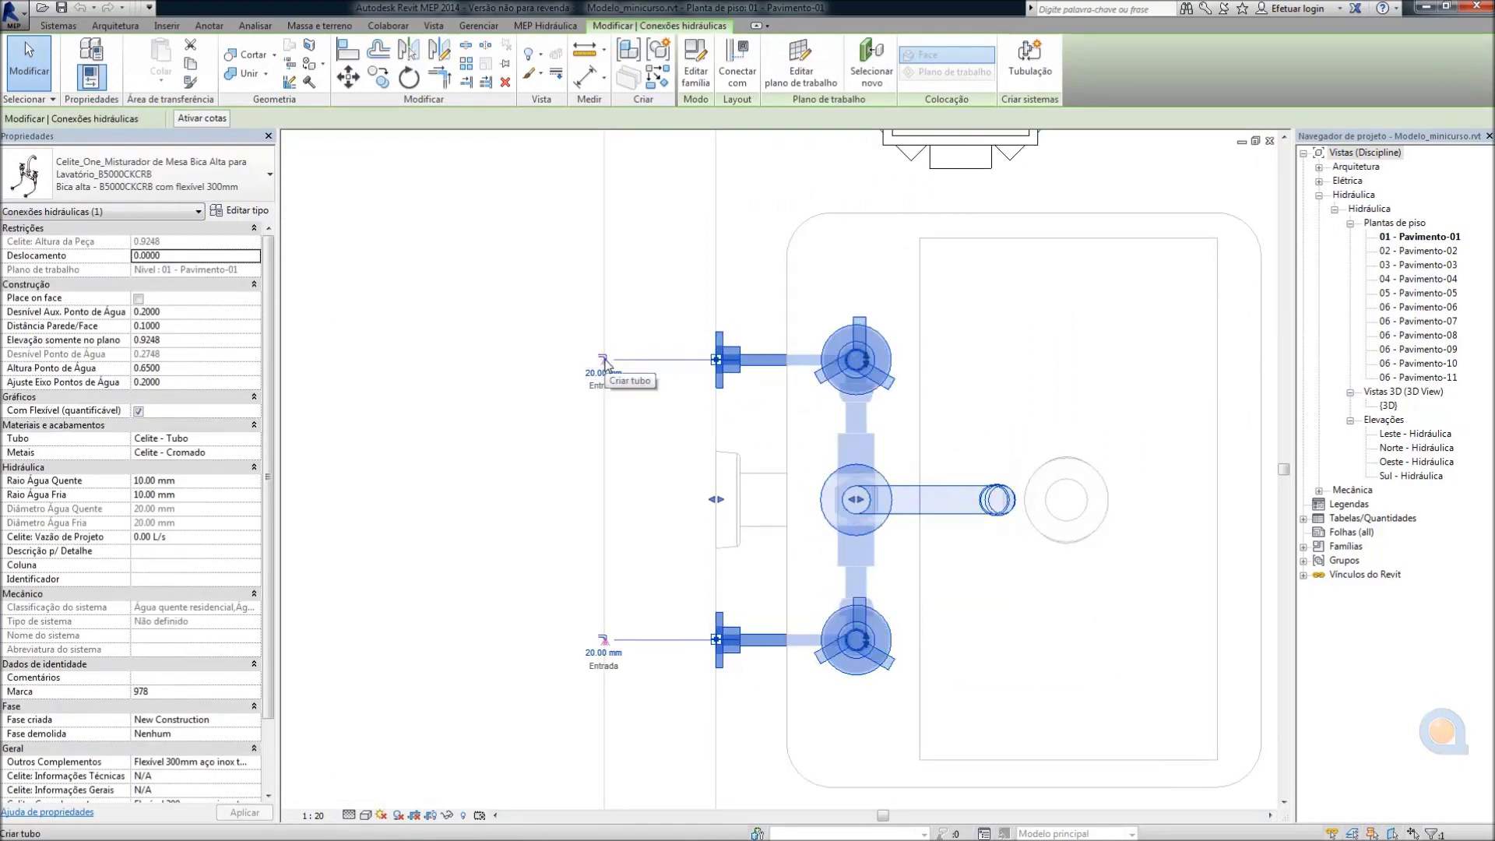
left_click(605, 361)
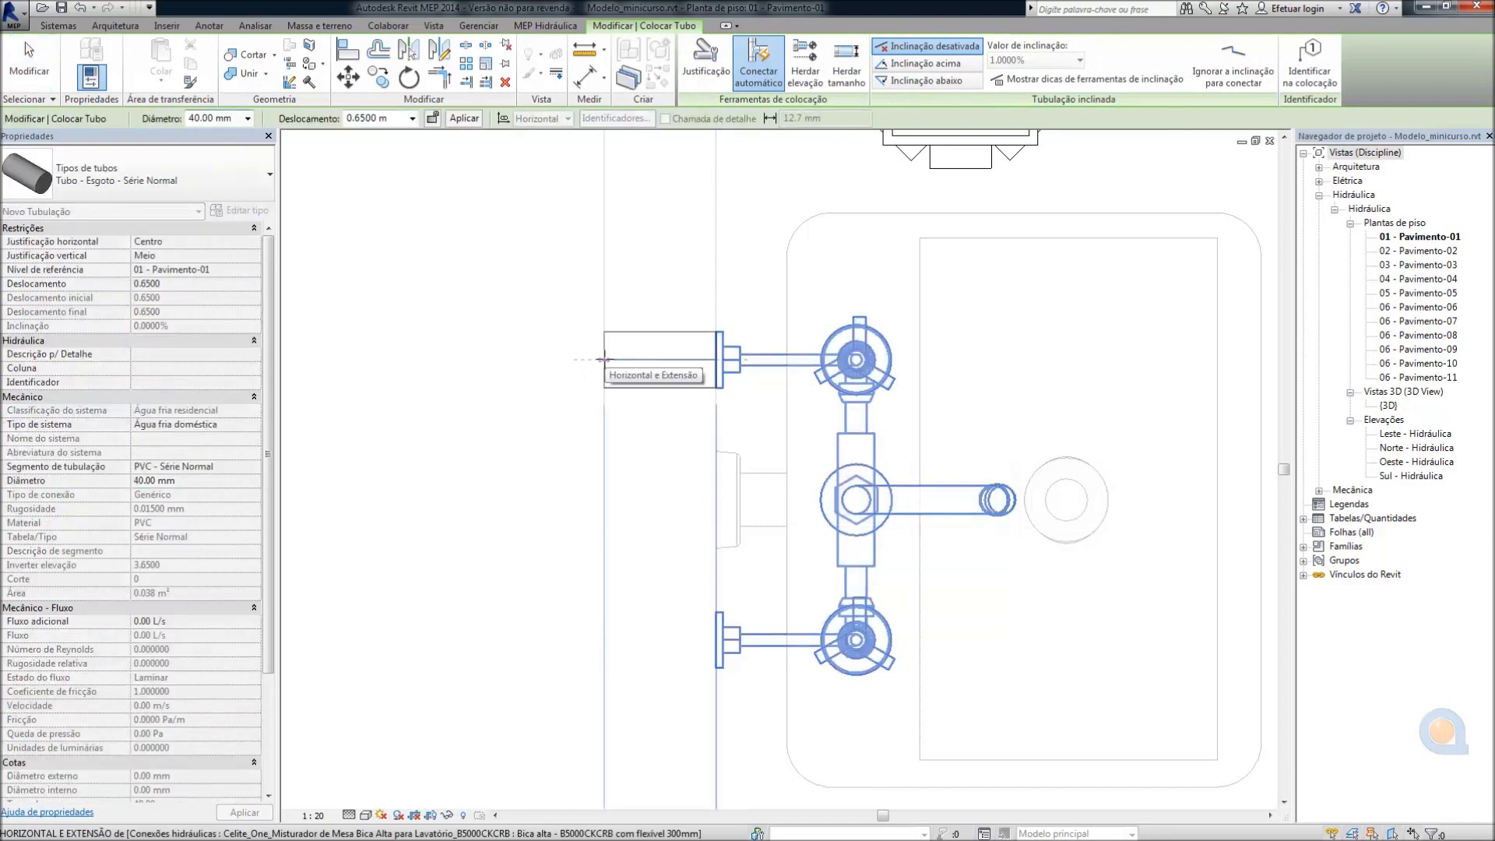
Set the pipe to Tubo Marrom - Água Fria - Soldável at 20.00 mm and anchor it at the inlet
left_click(207, 176)
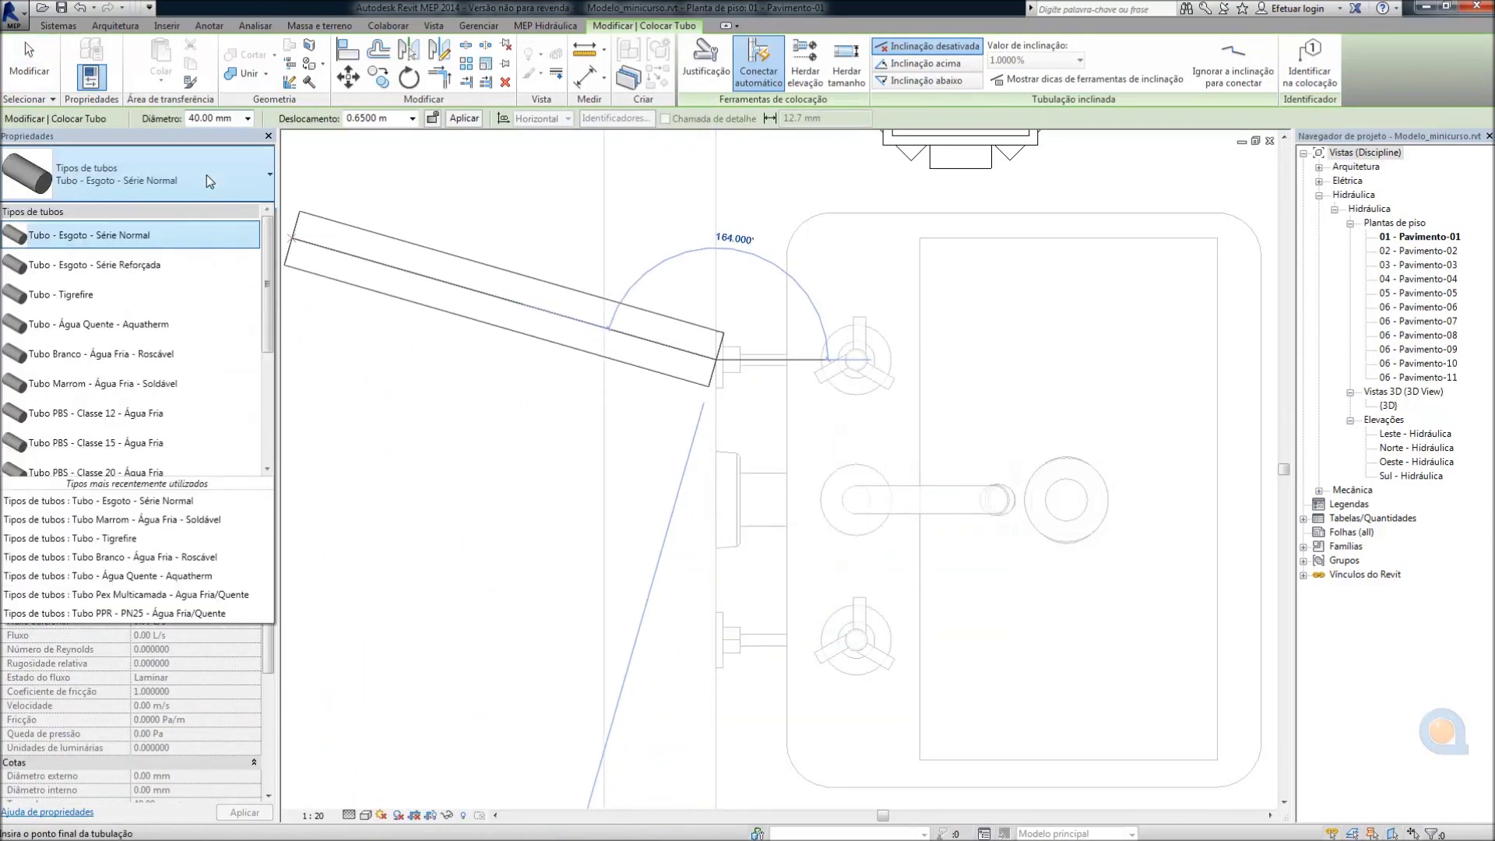
left_click(139, 394)
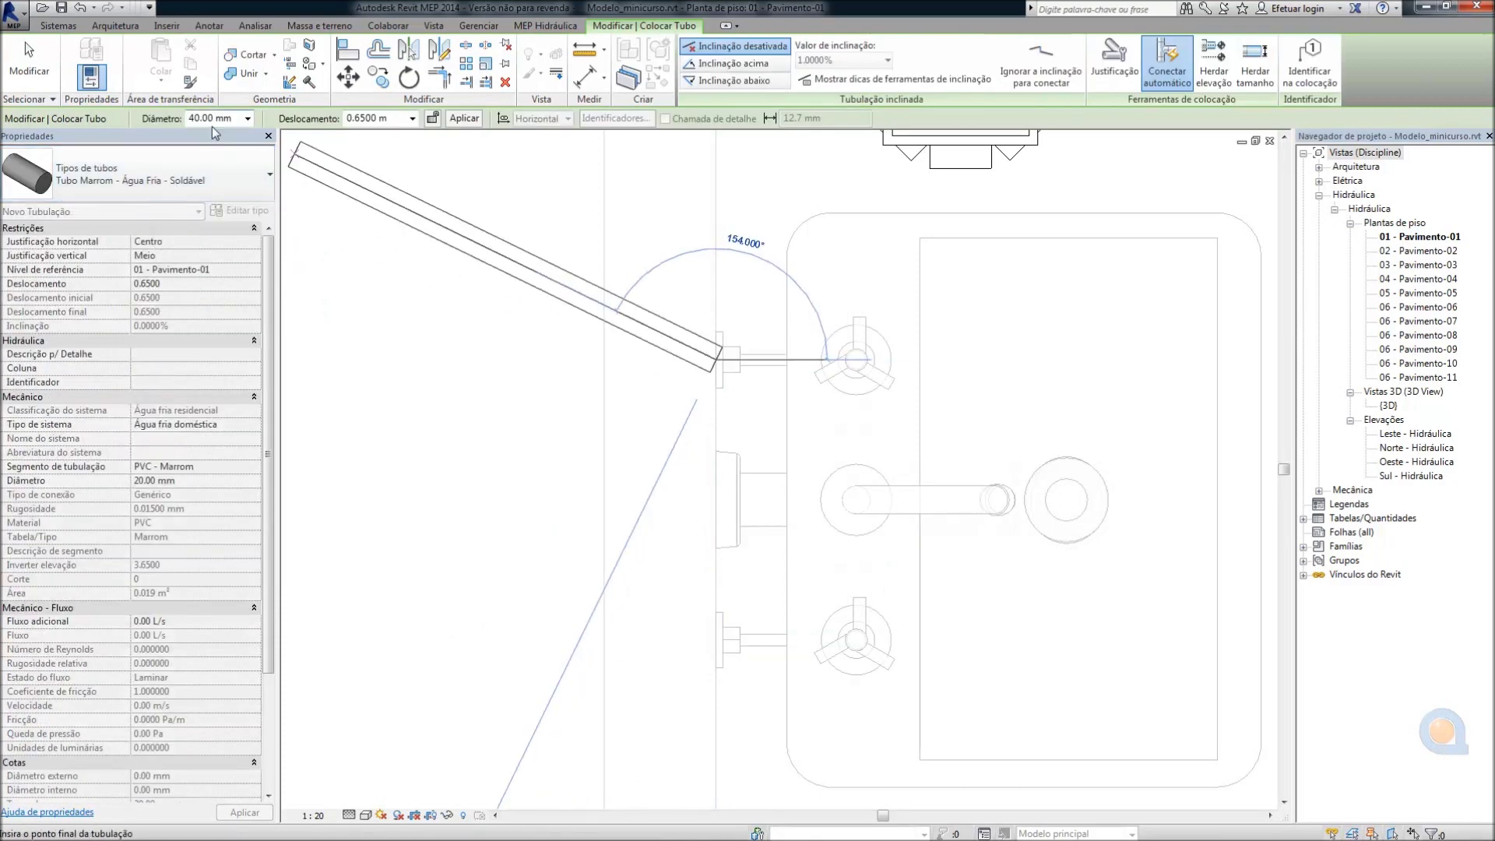
left_click(249, 119)
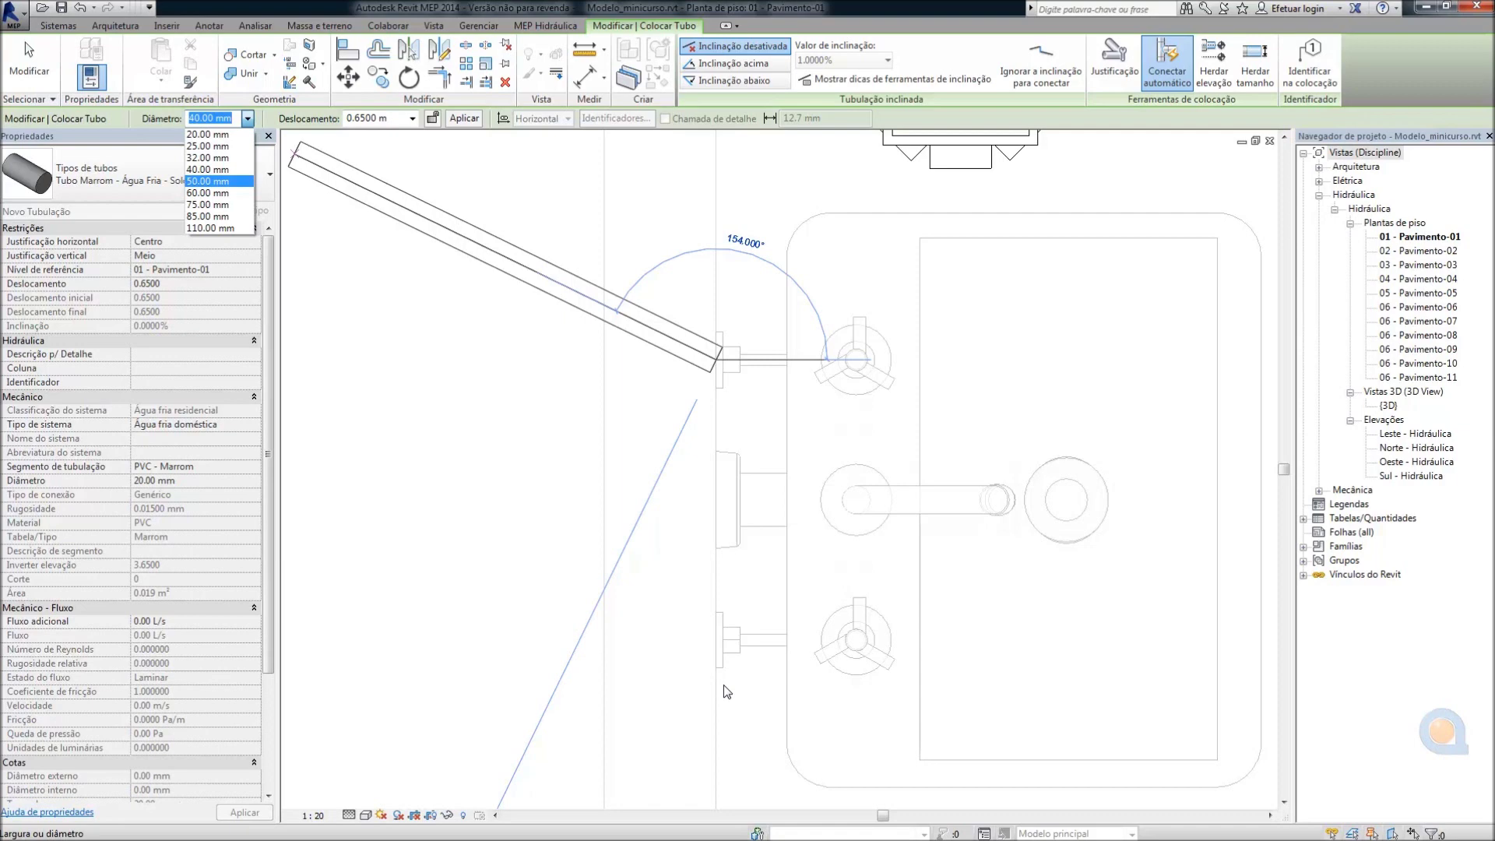
left_click(215, 135)
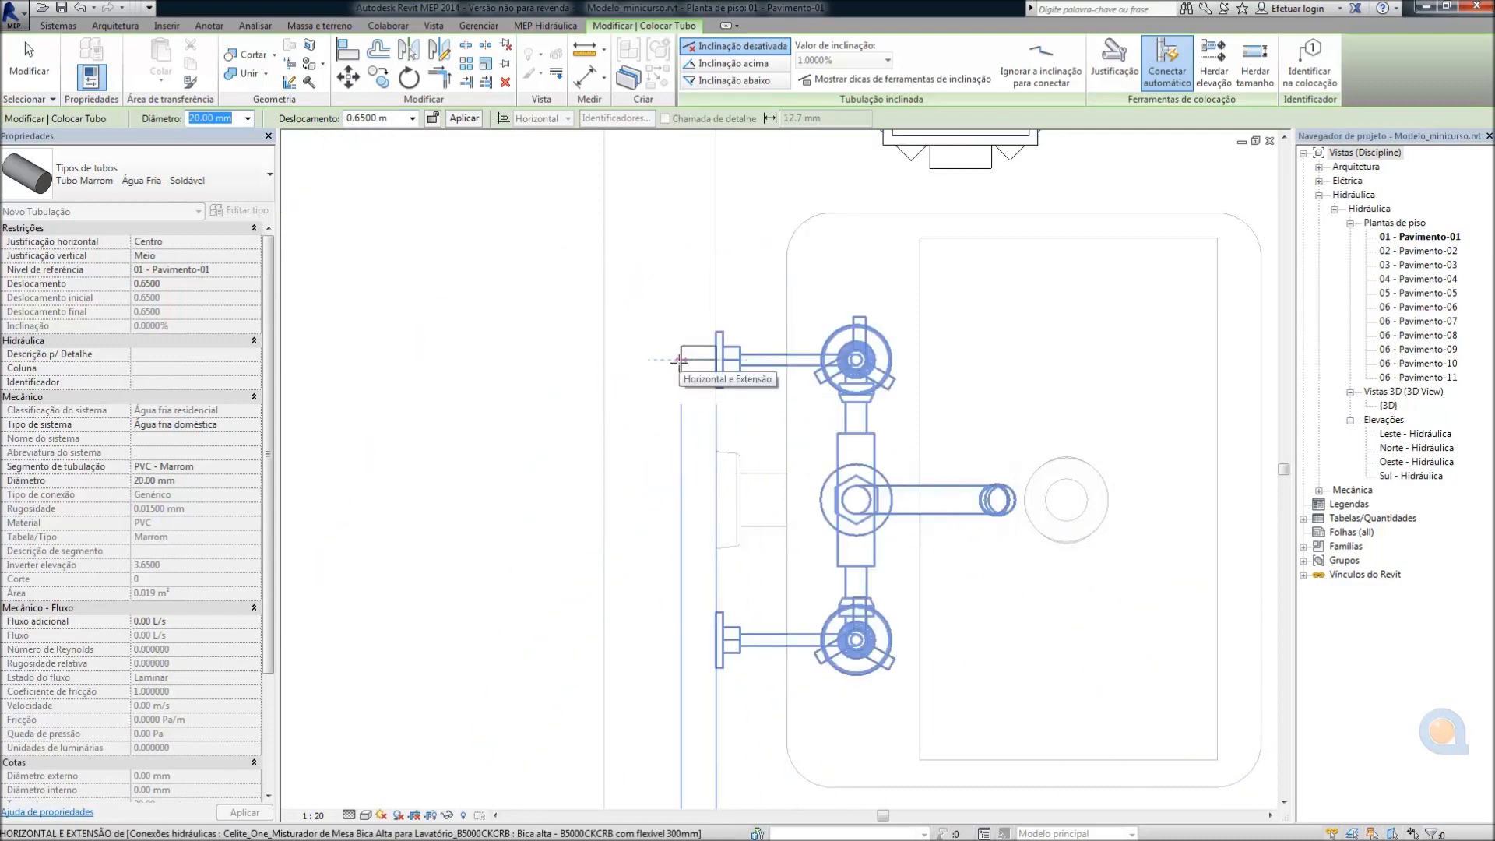
left_click(679, 360)
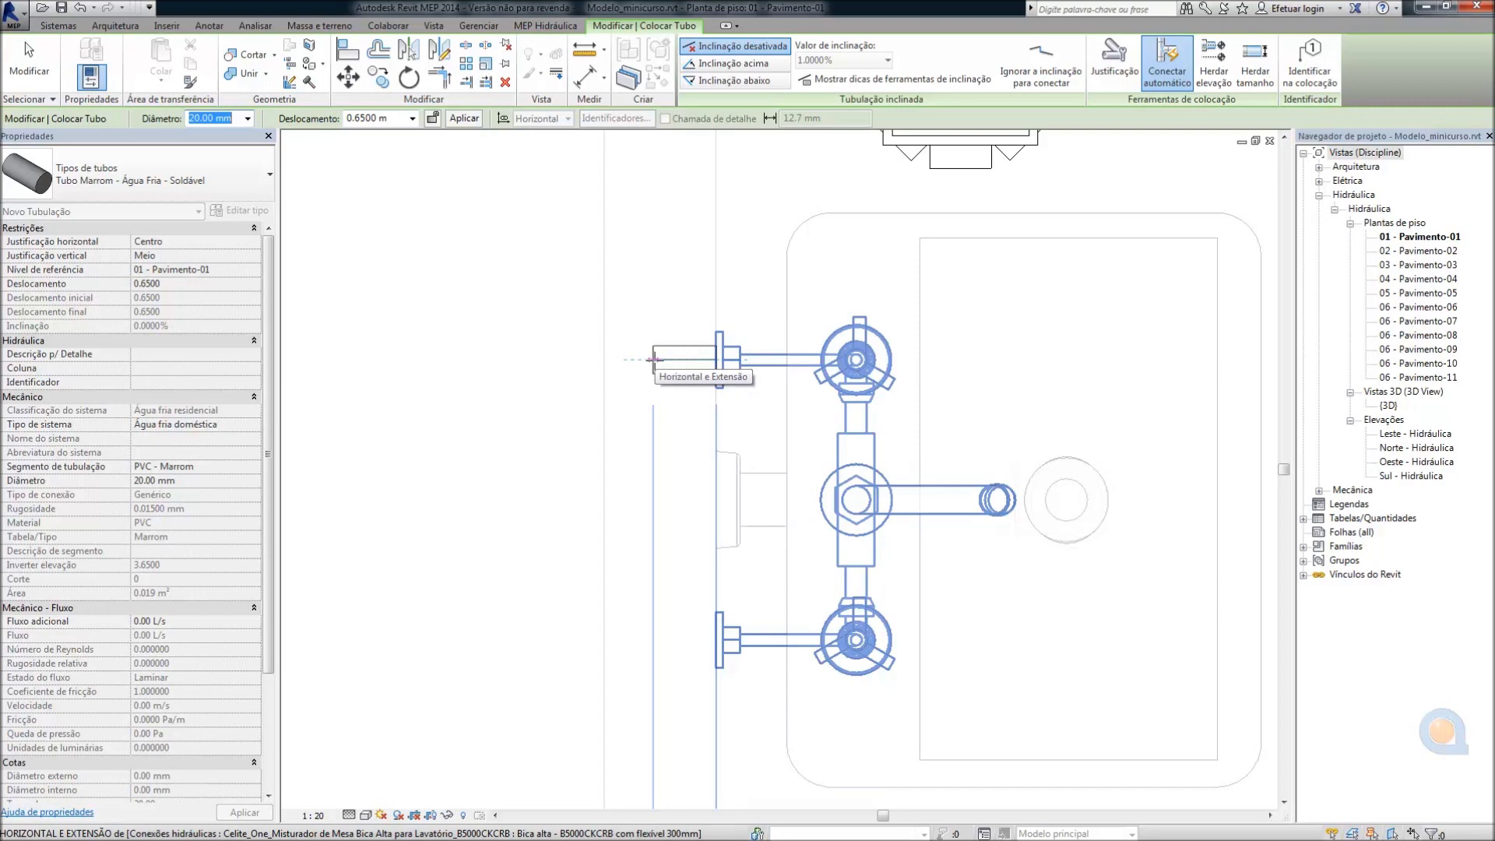
Draw a short pipe left of the inlet and a vertical run ending in an elbow
left_click(653, 359)
middle_click_drag(664, 254, 638, 505)
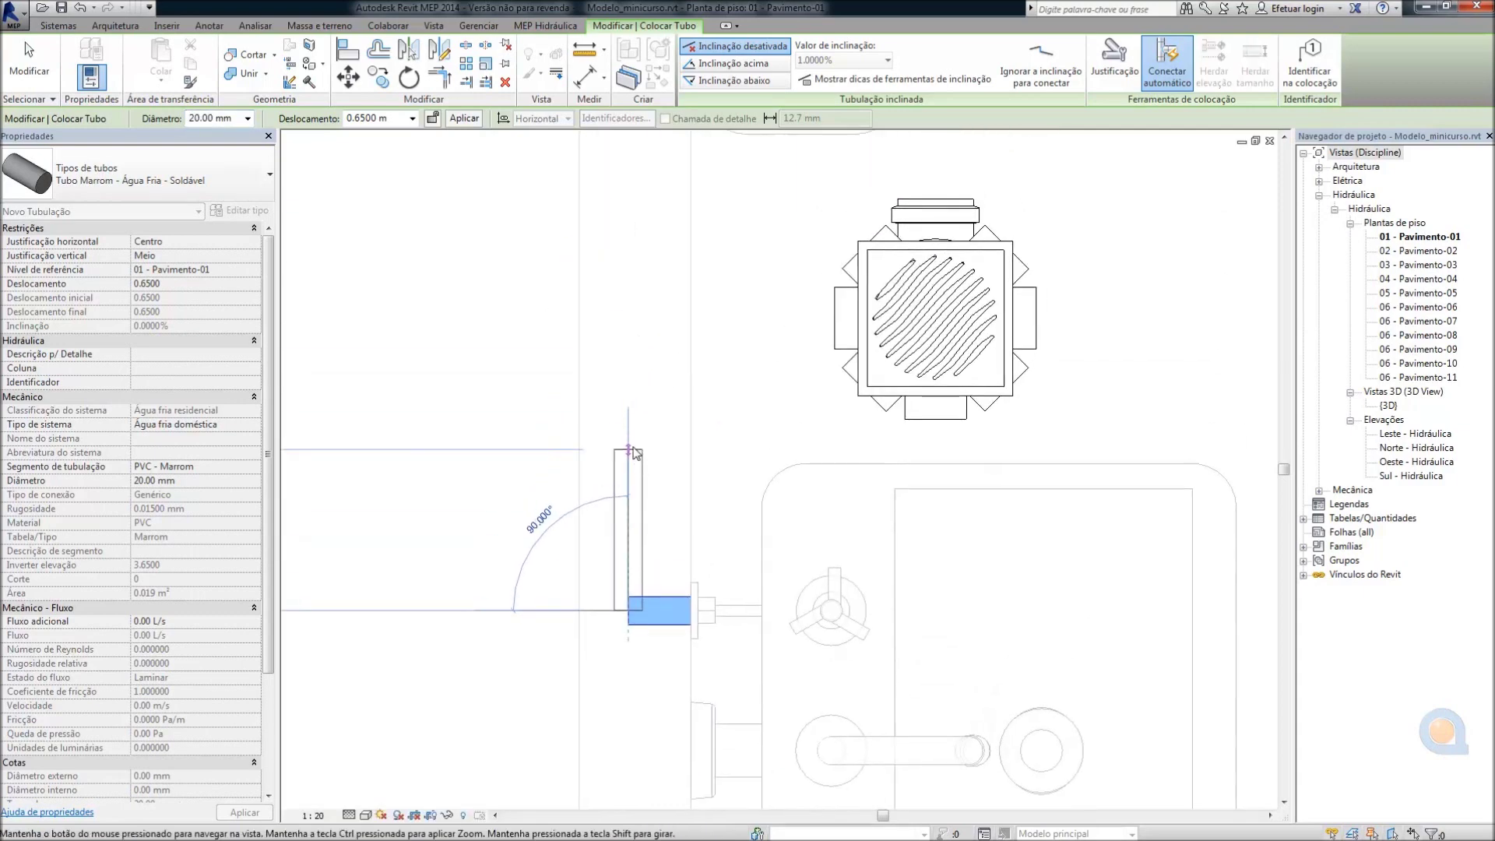
left_click(631, 184)
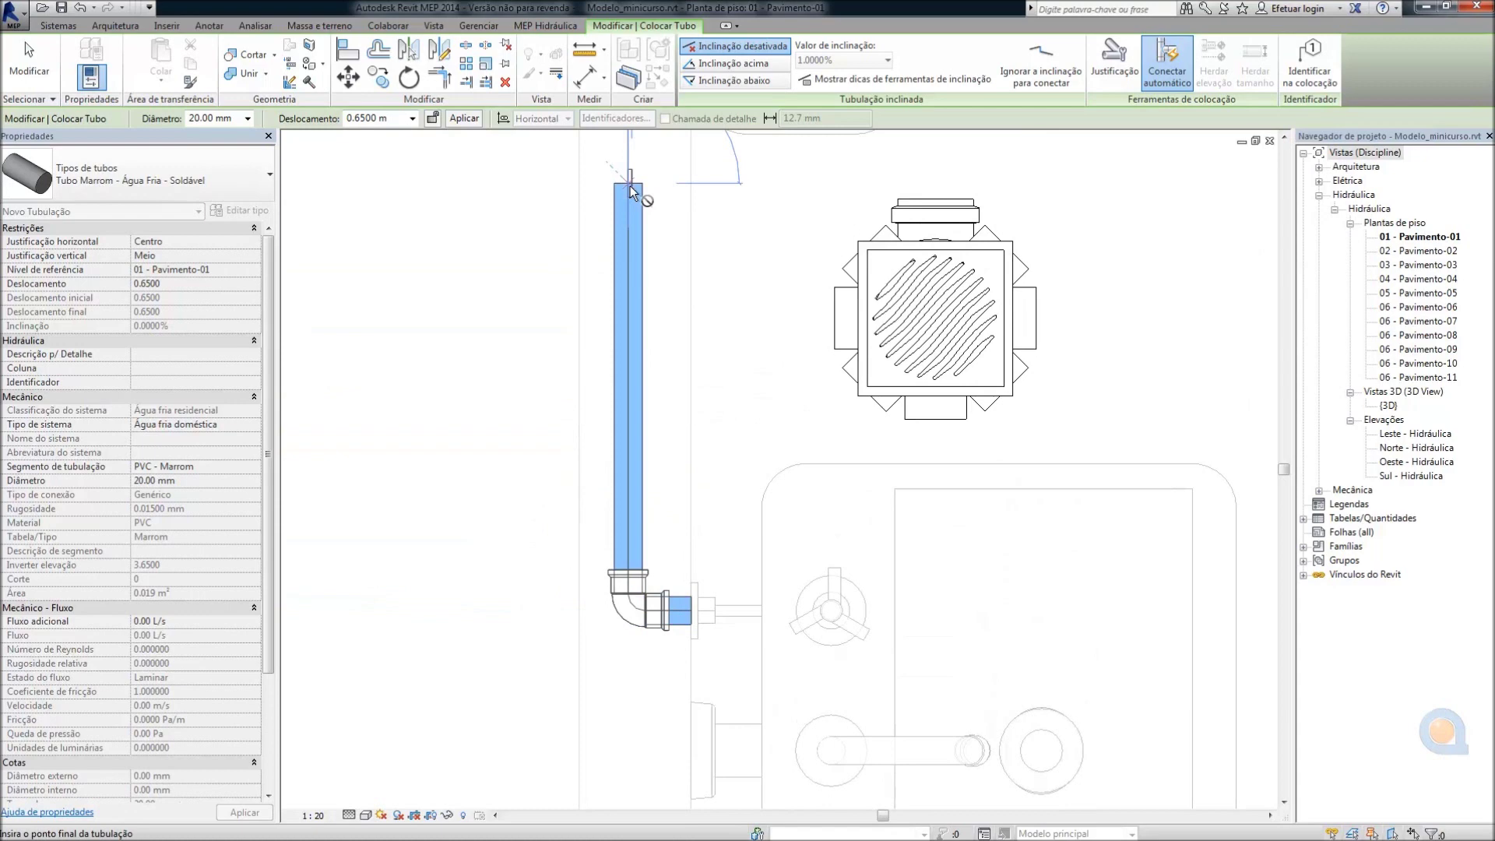
key("Escape")
key("Escape")
mouse_move(680, 443)
middle_mouse_down()
mouse_move(681, 397)
mouse_move(652, 416)
middle_mouse_up()
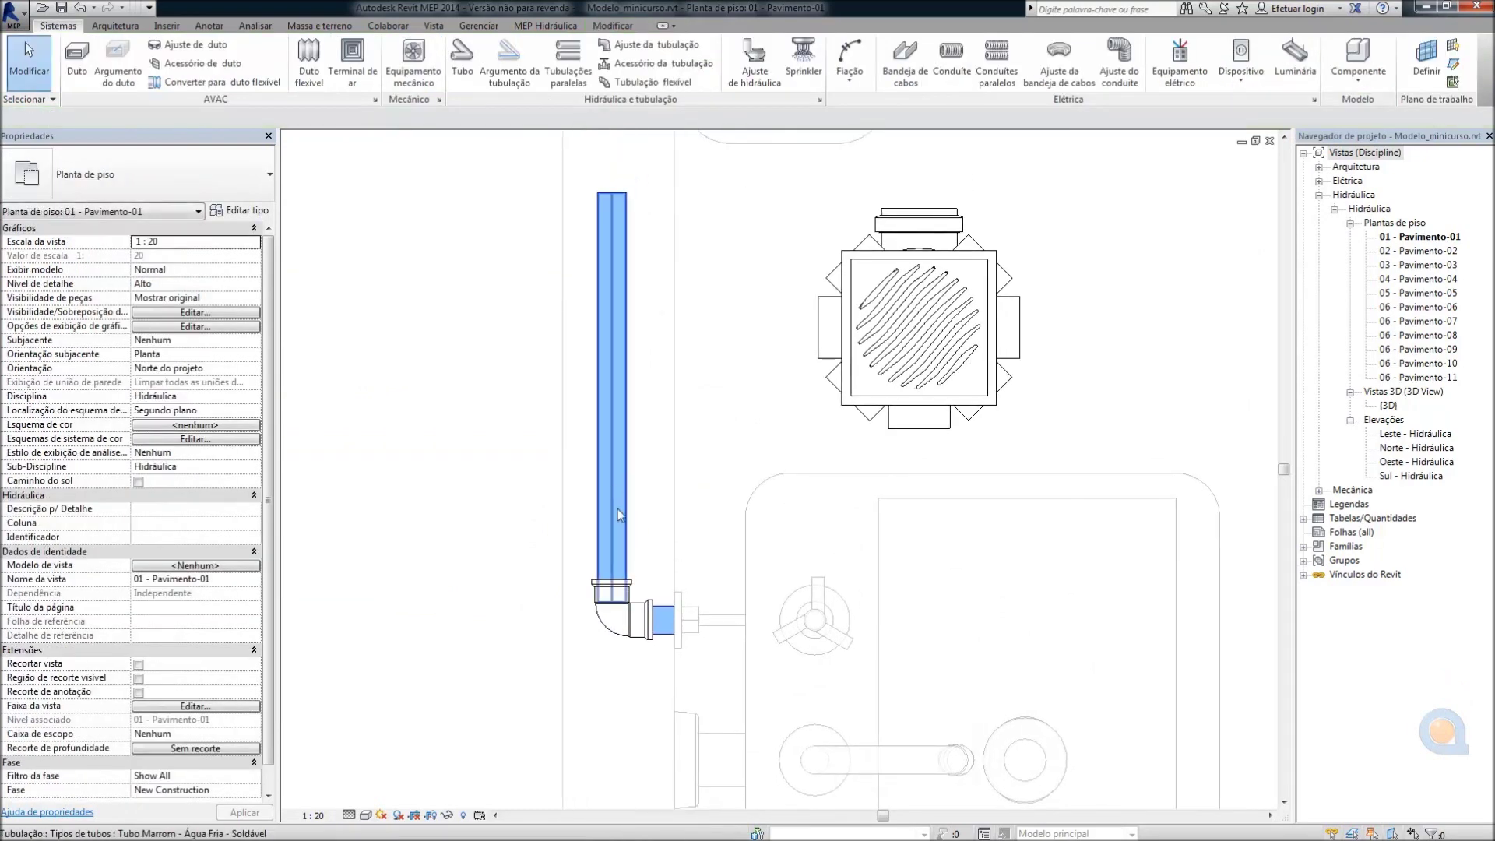
scroll(624, 627, "up", 2)
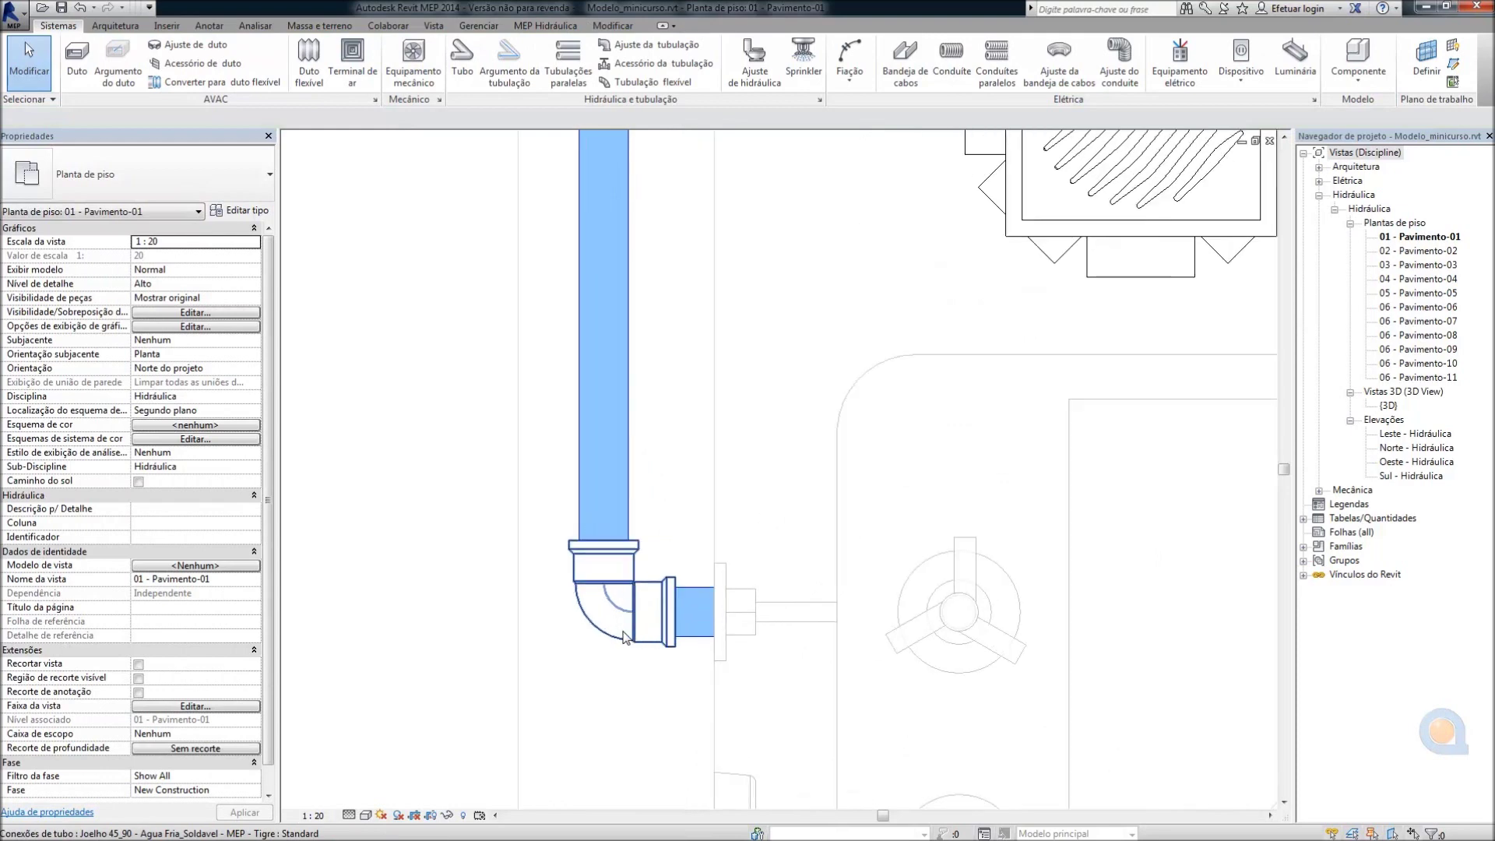
Align the elbow and vertical pipe to the fixture's reference line
left_click(652, 581)
left_click_drag(652, 584, 674, 586)
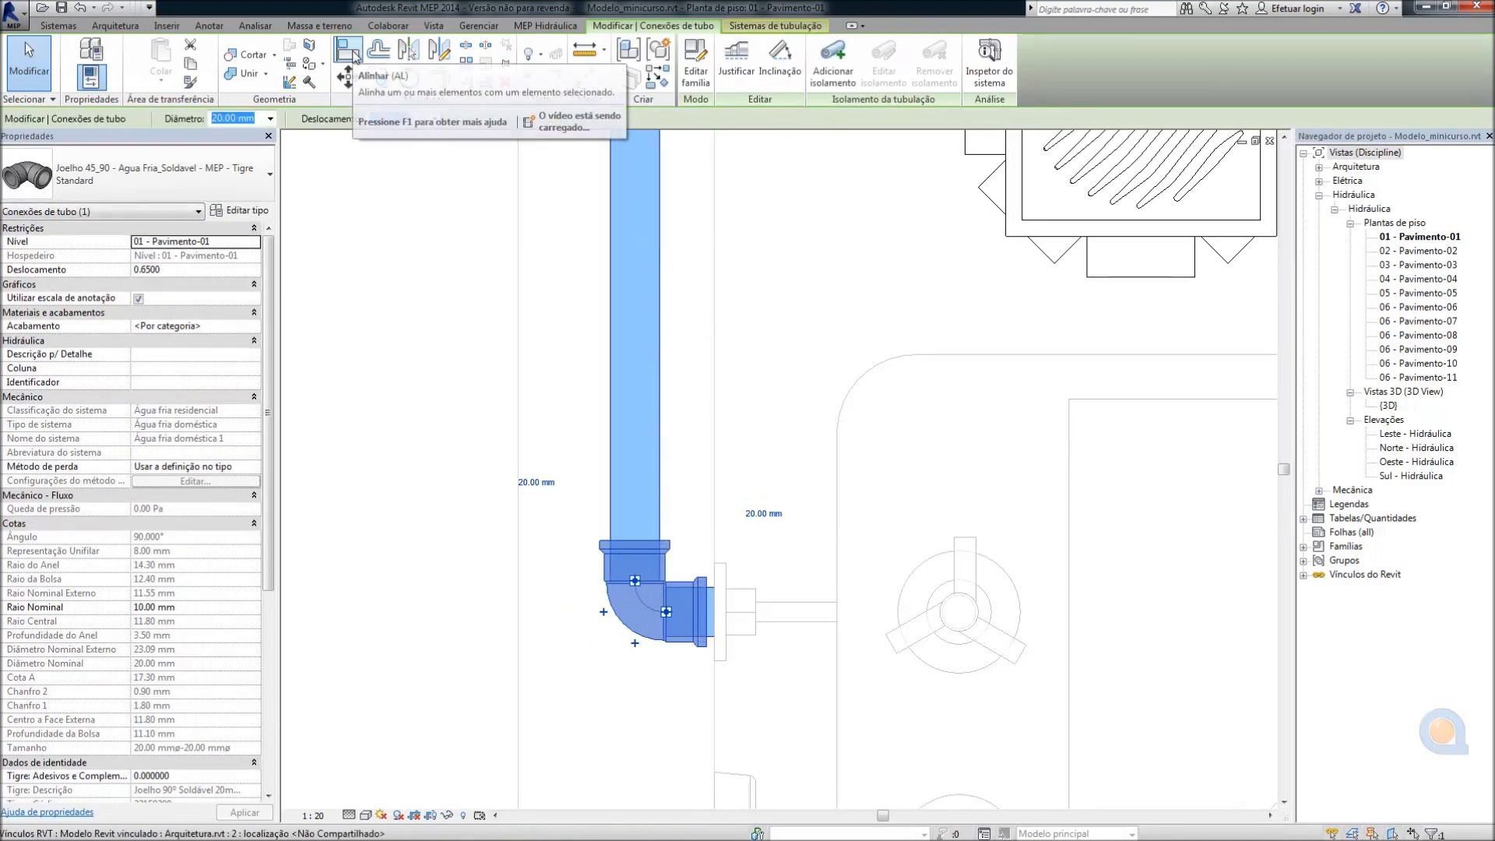
left_click(355, 59)
left_click(715, 486)
left_click(703, 594)
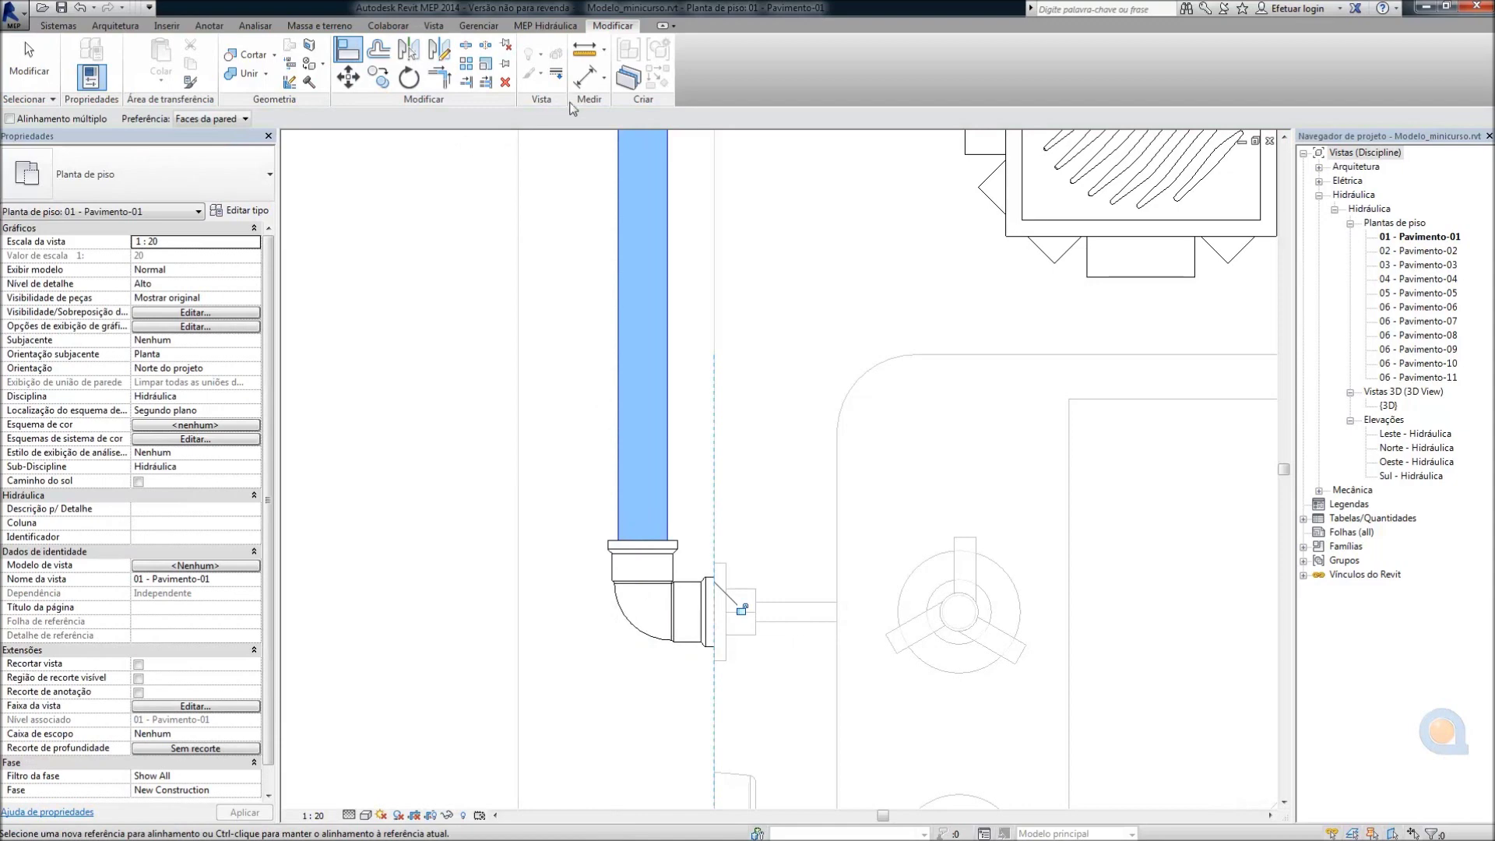
Place an aligned dimension between the pipe centerline and the fixture reference
left_click(586, 76)
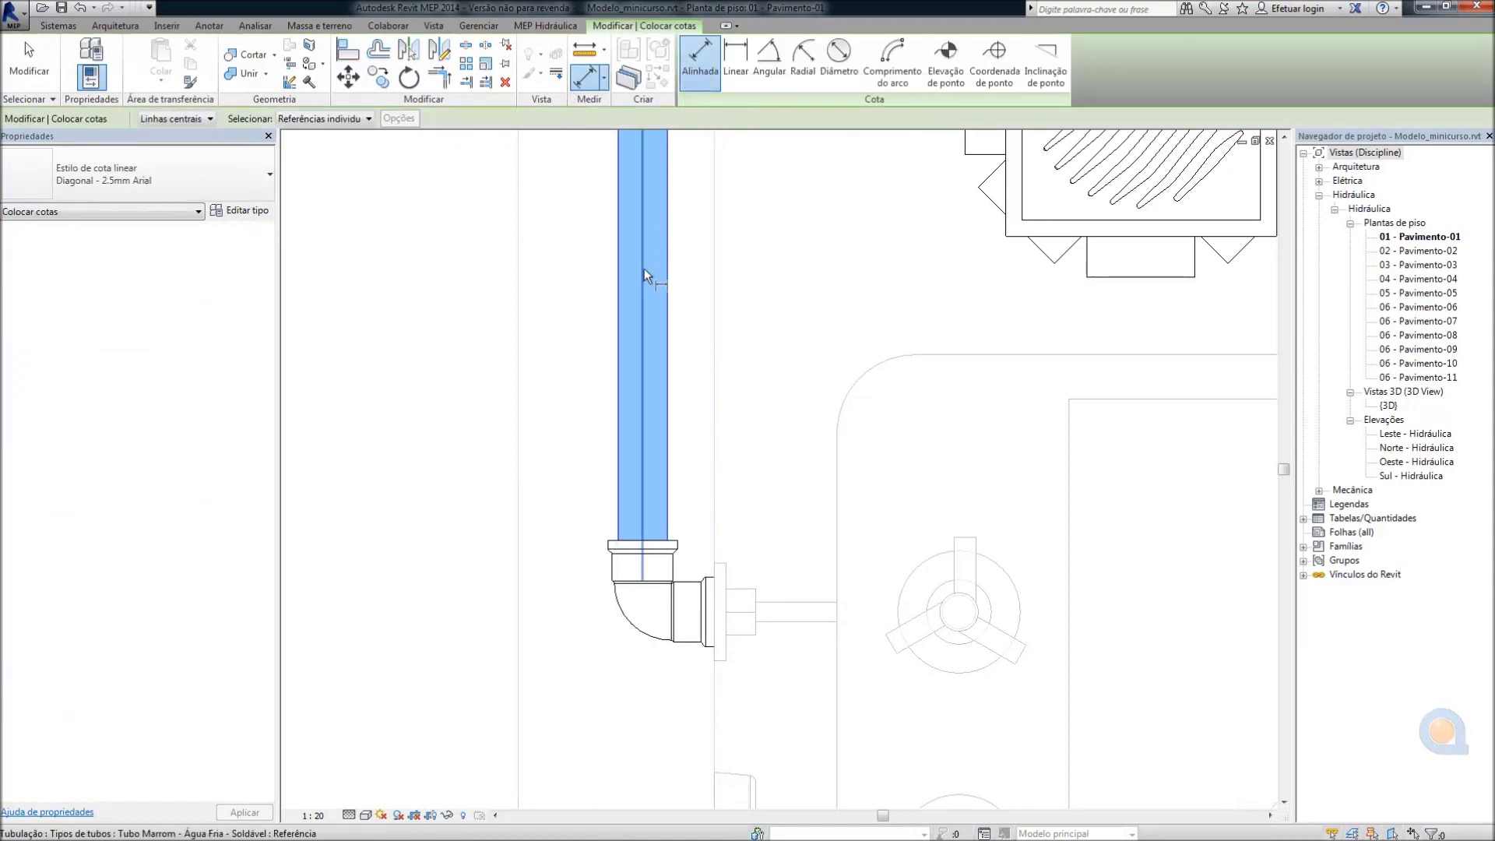
left_click(643, 269)
scroll(716, 446, "down", 1)
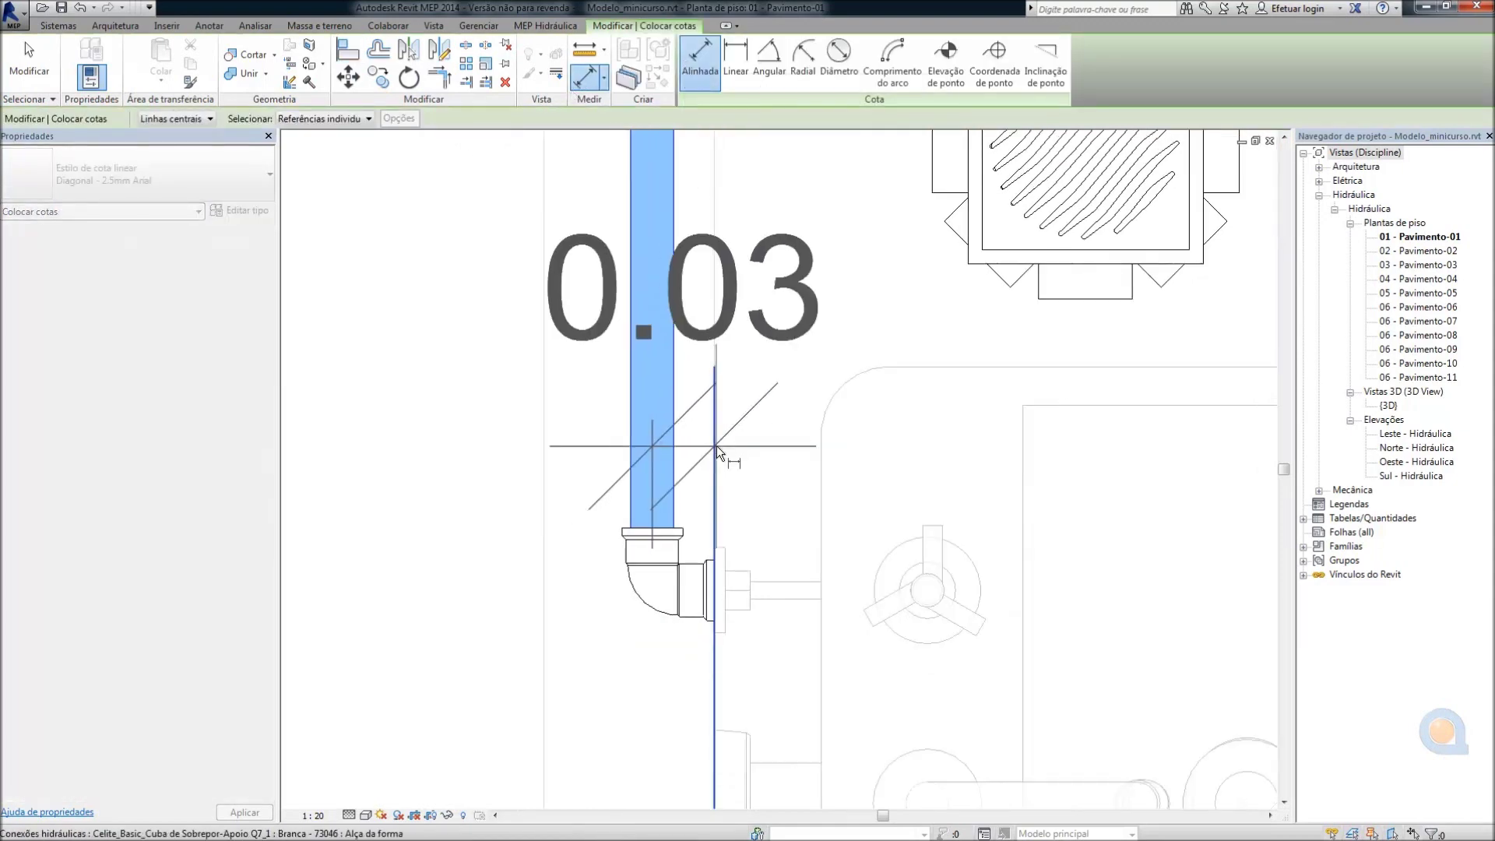
left_click(717, 446)
scroll(716, 446, "down", 2)
left_click(773, 360)
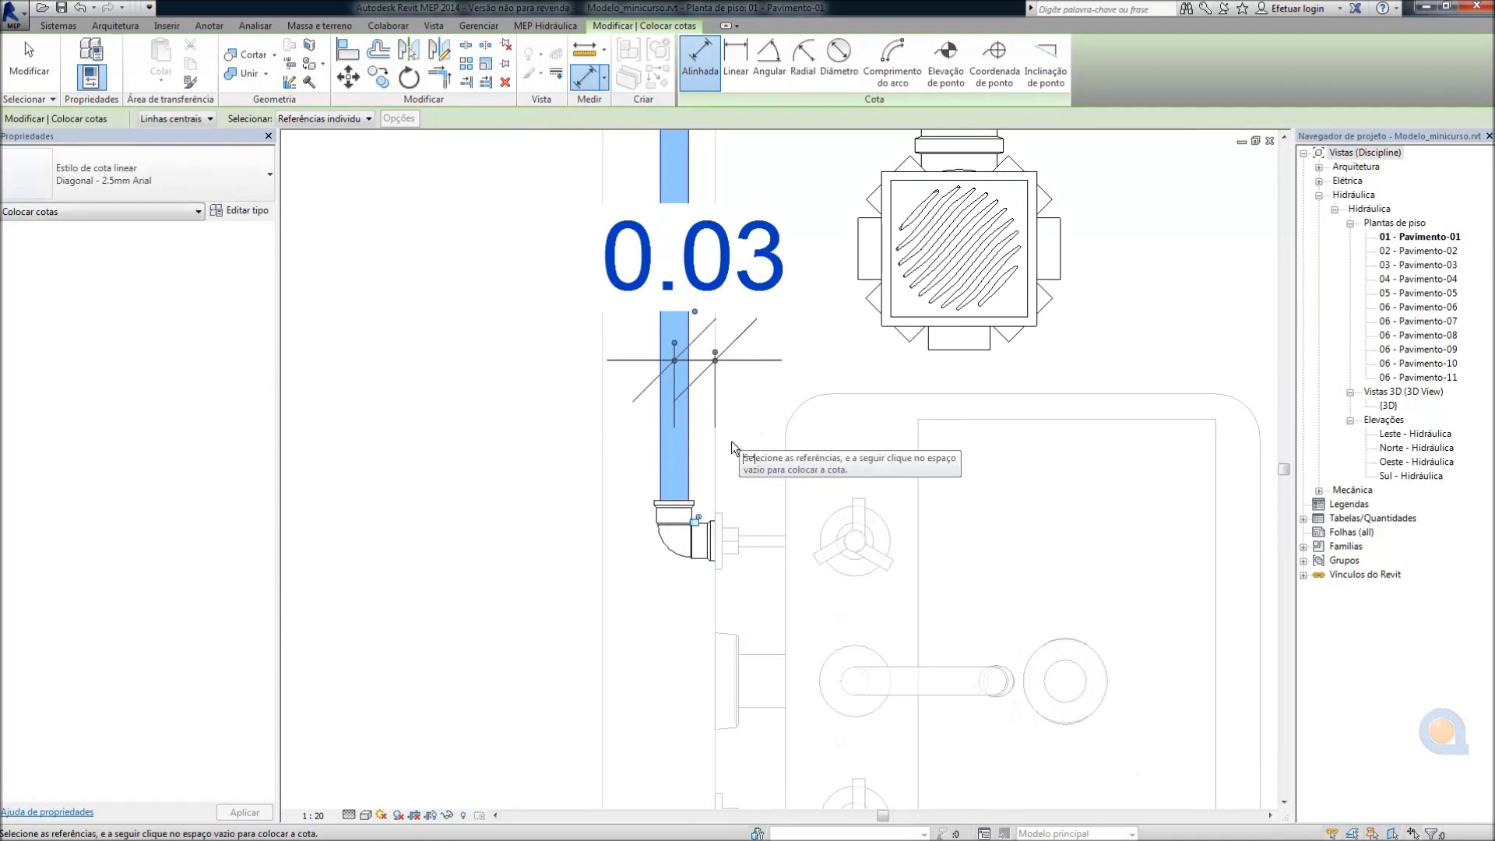
key("Escape")
key("Escape")
Set the pipe's distance to the reference to 0.035 and delete the helper dimension
left_click(681, 448)
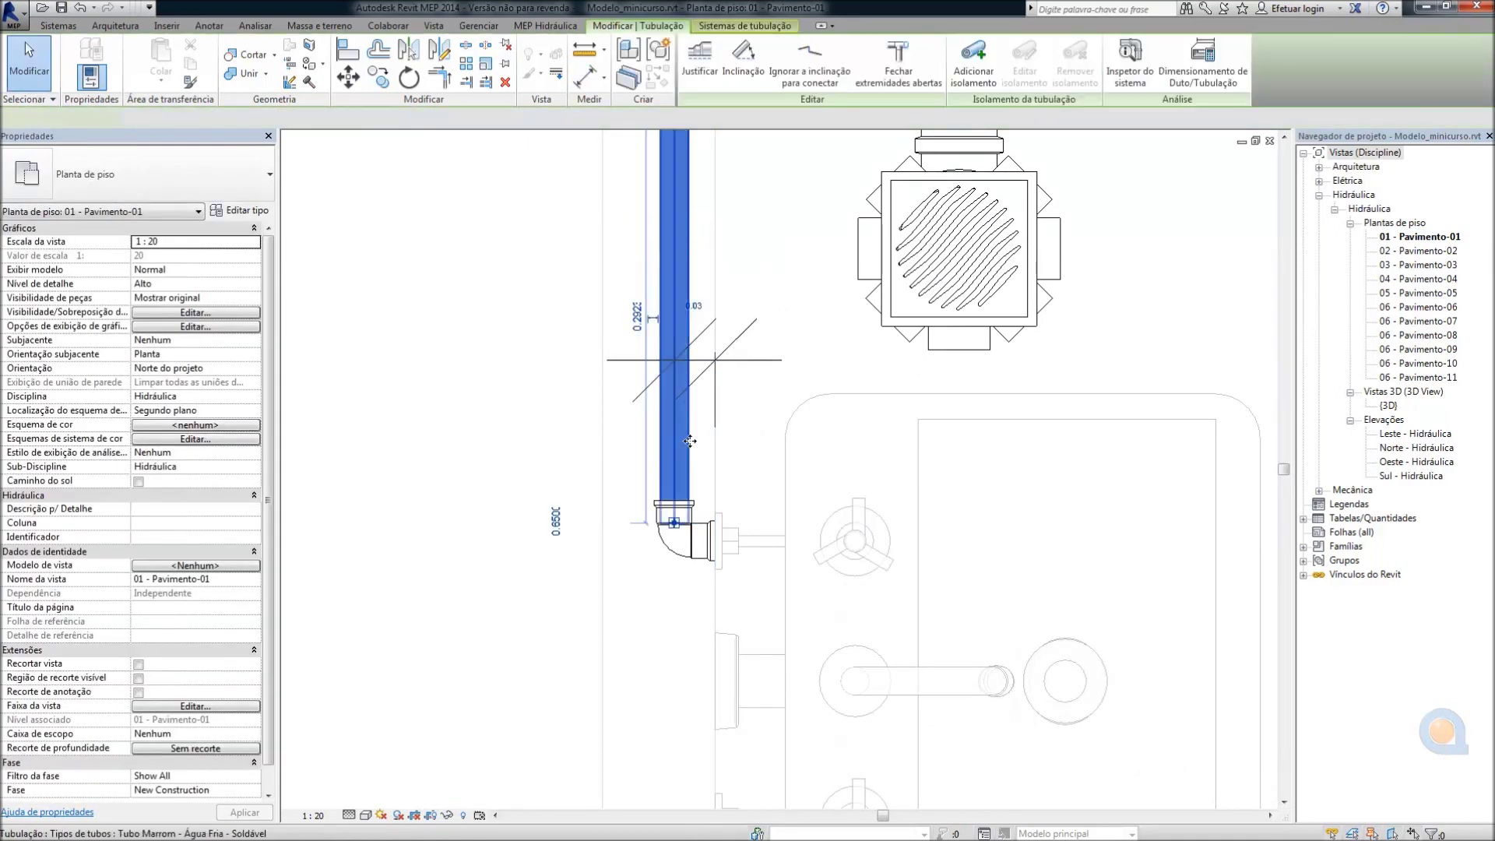
left_click(701, 306)
key("BackSpace")
type(".035")
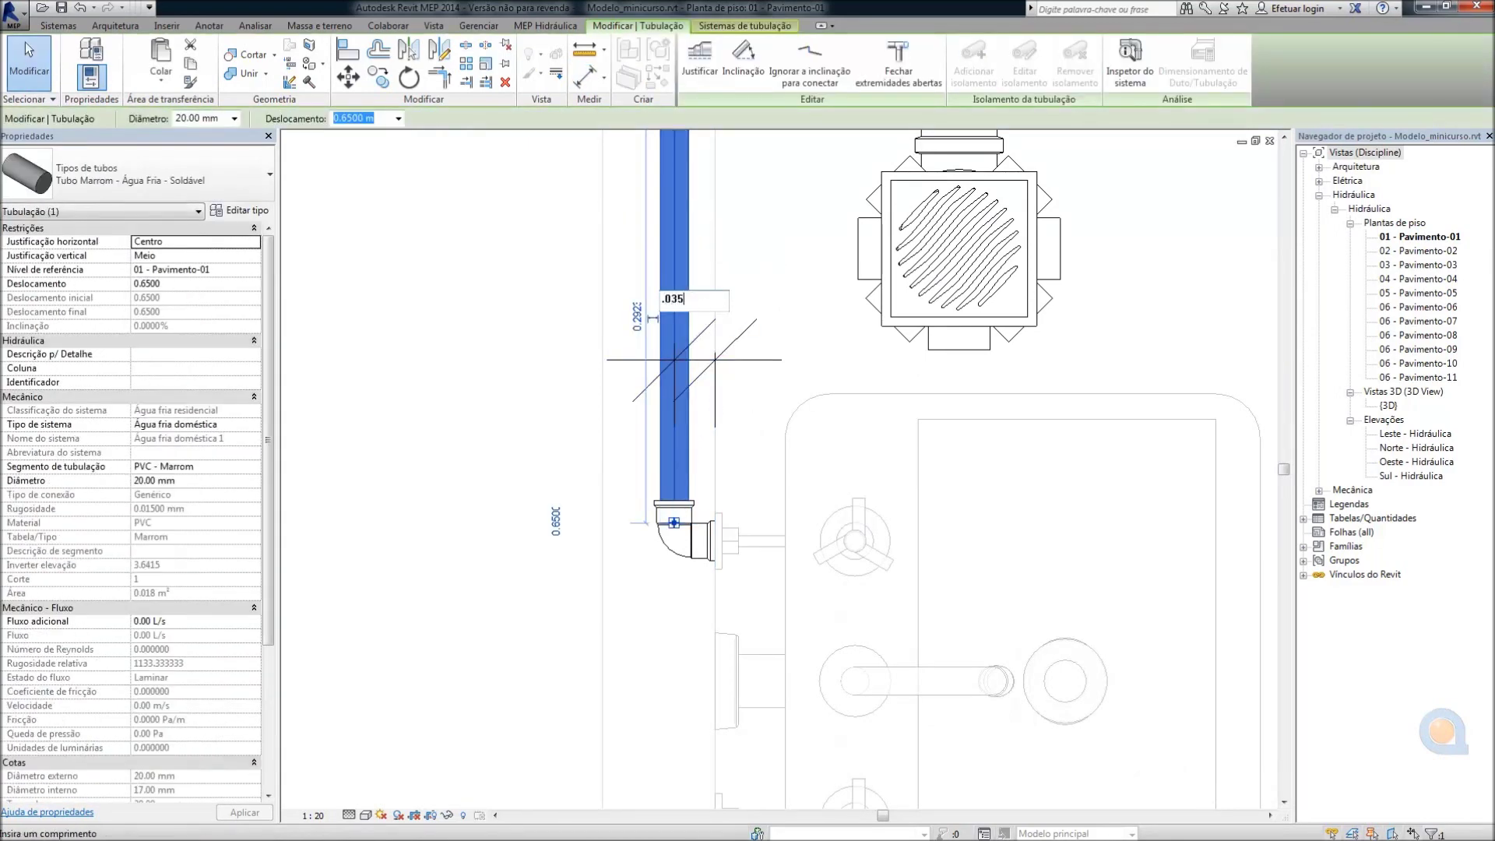
key("Return")
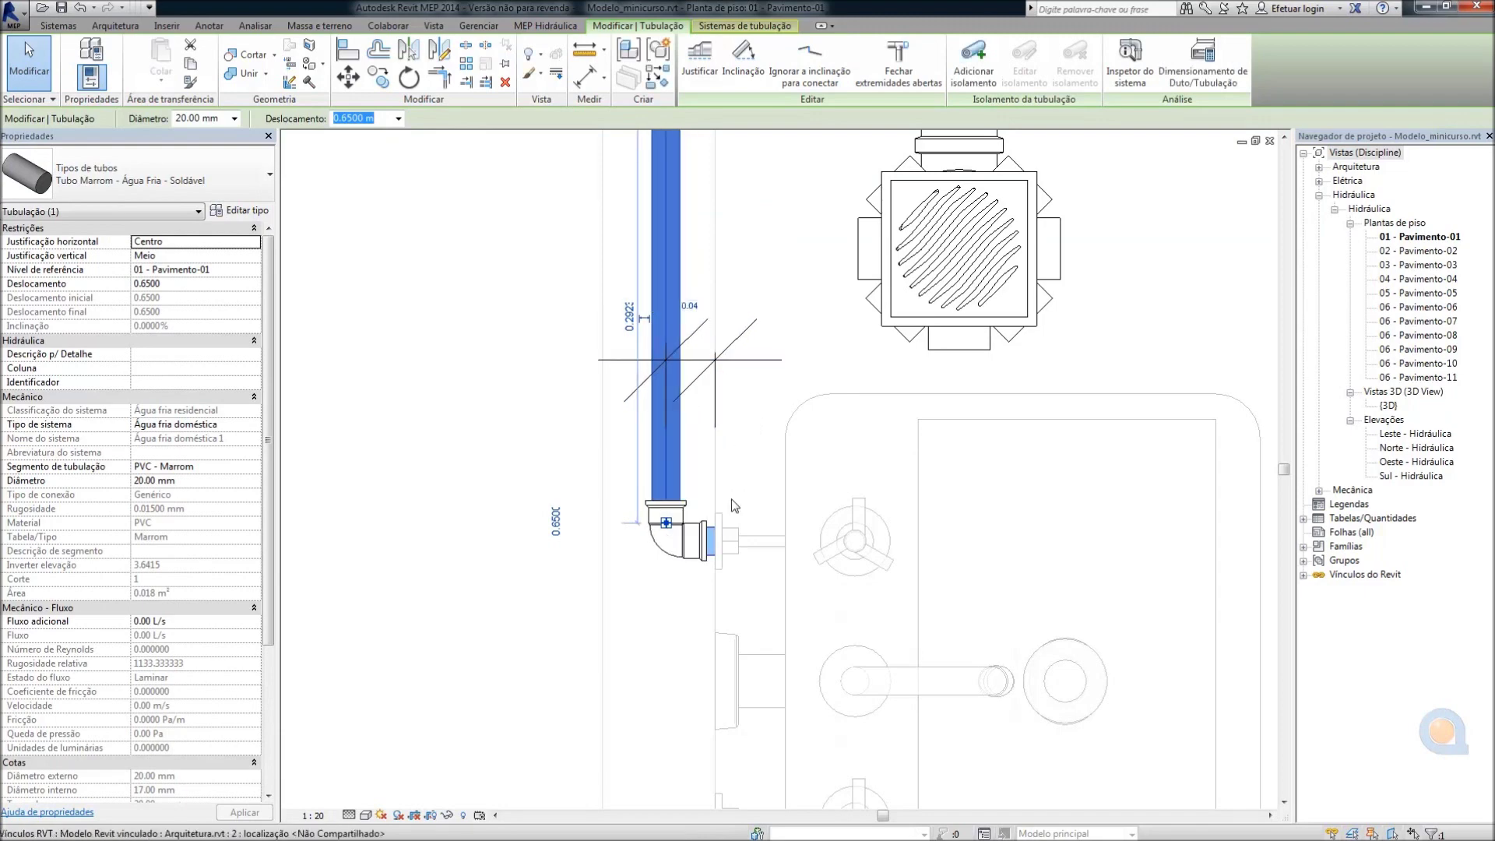
key("Escape")
left_click(686, 293)
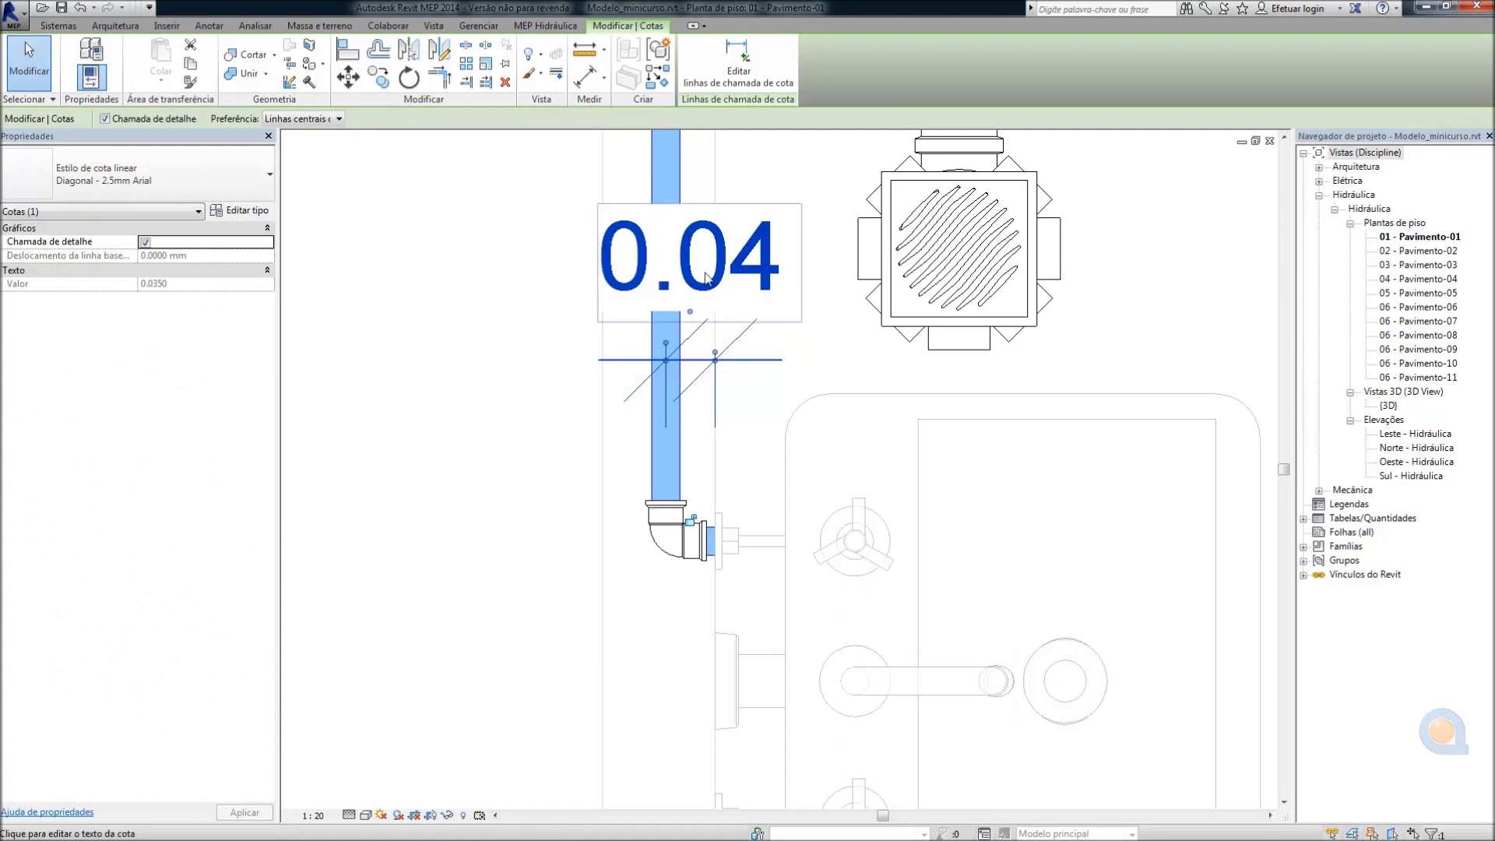
key("Delete")
scroll(704, 525, "up", 5)
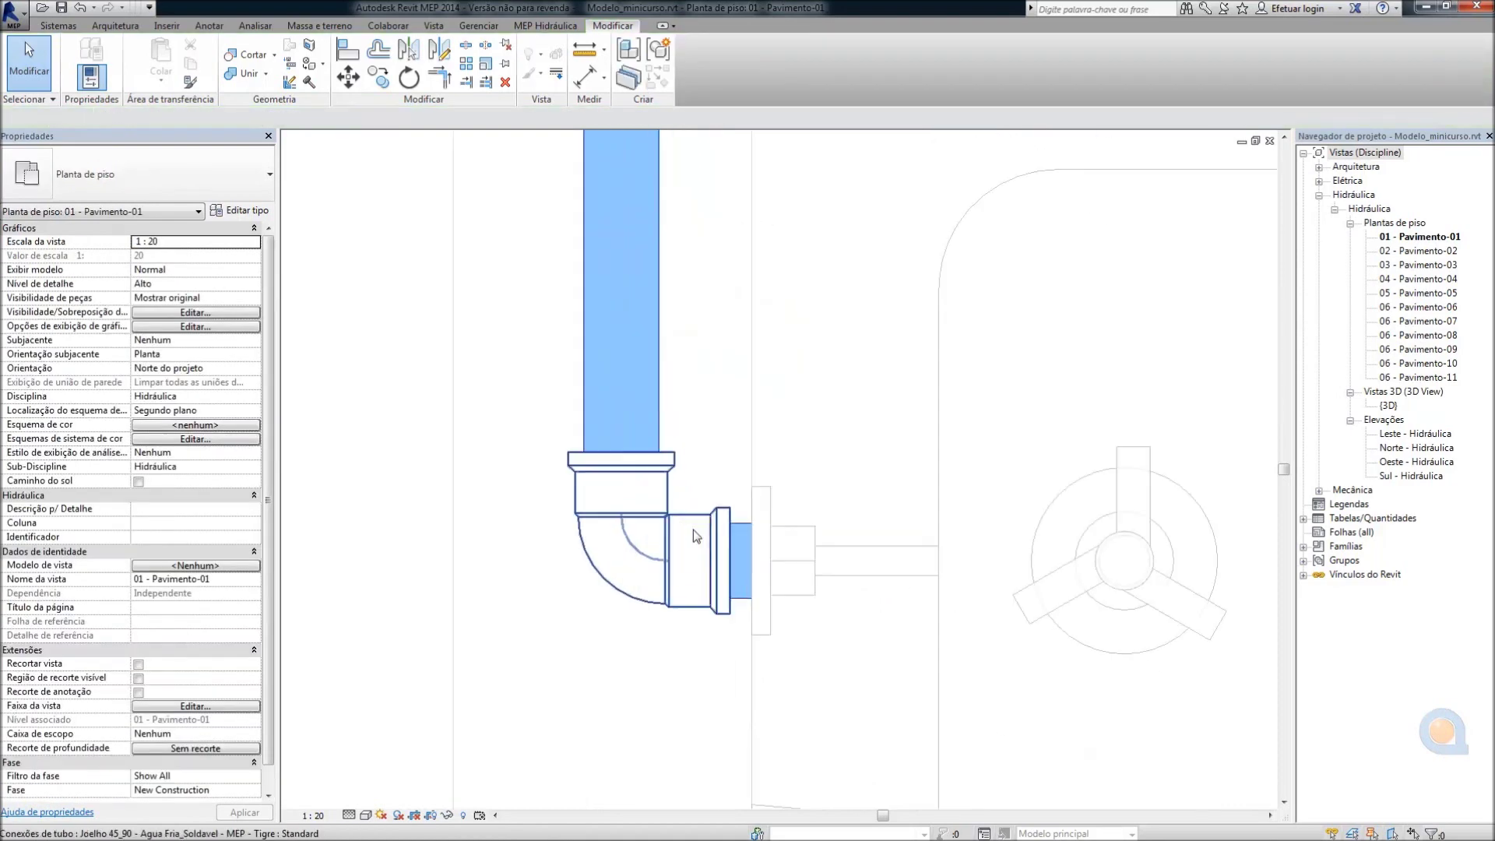
Drag the elbow until it snaps onto the pipe extension at the fixture inlet
left_click(724, 514)
left_click_drag(724, 514, 637, 505)
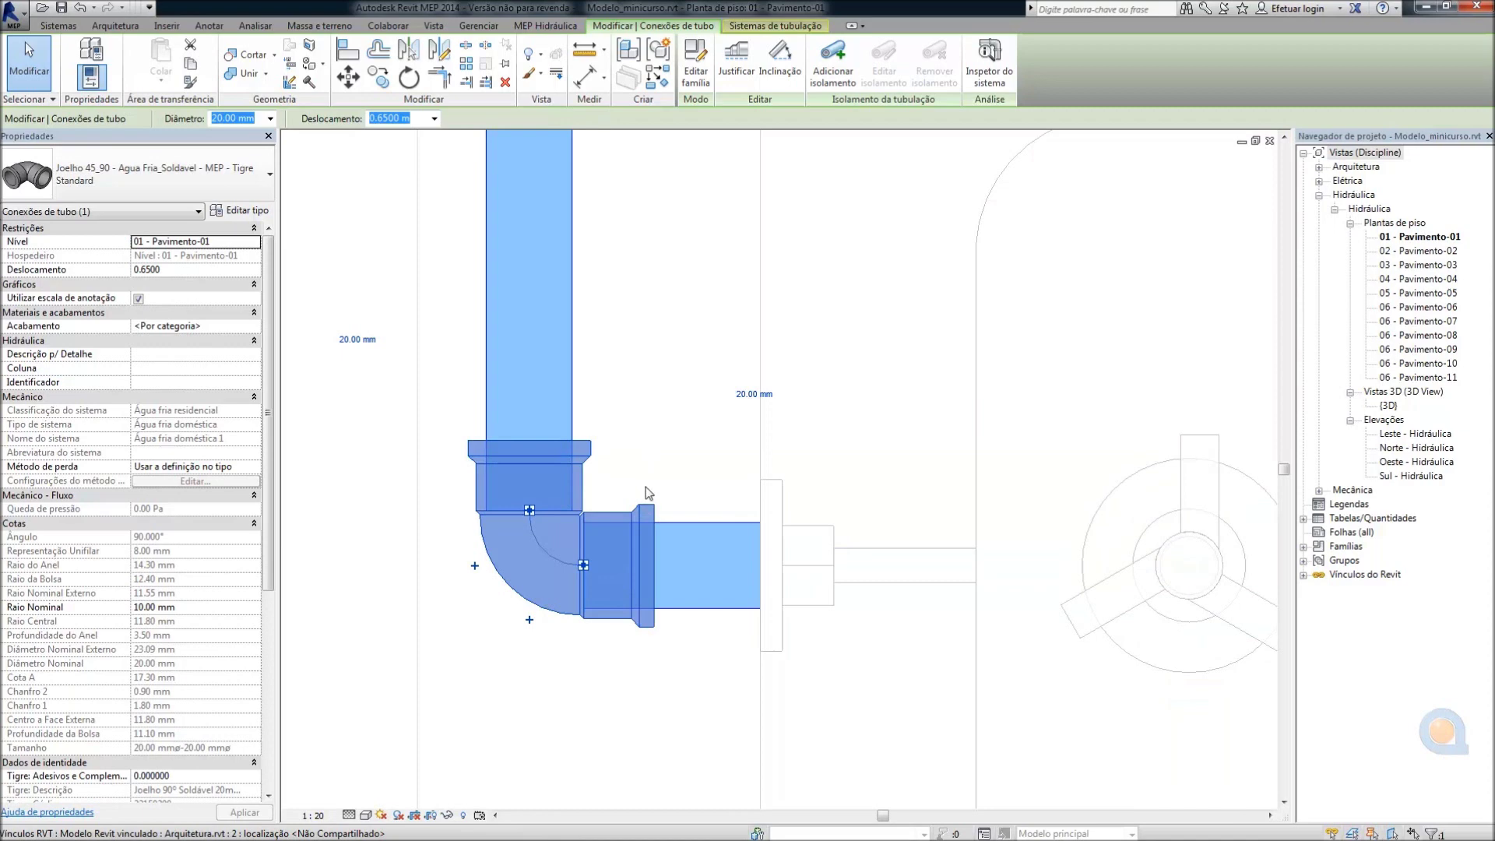
left_click_drag(647, 505, 736, 508)
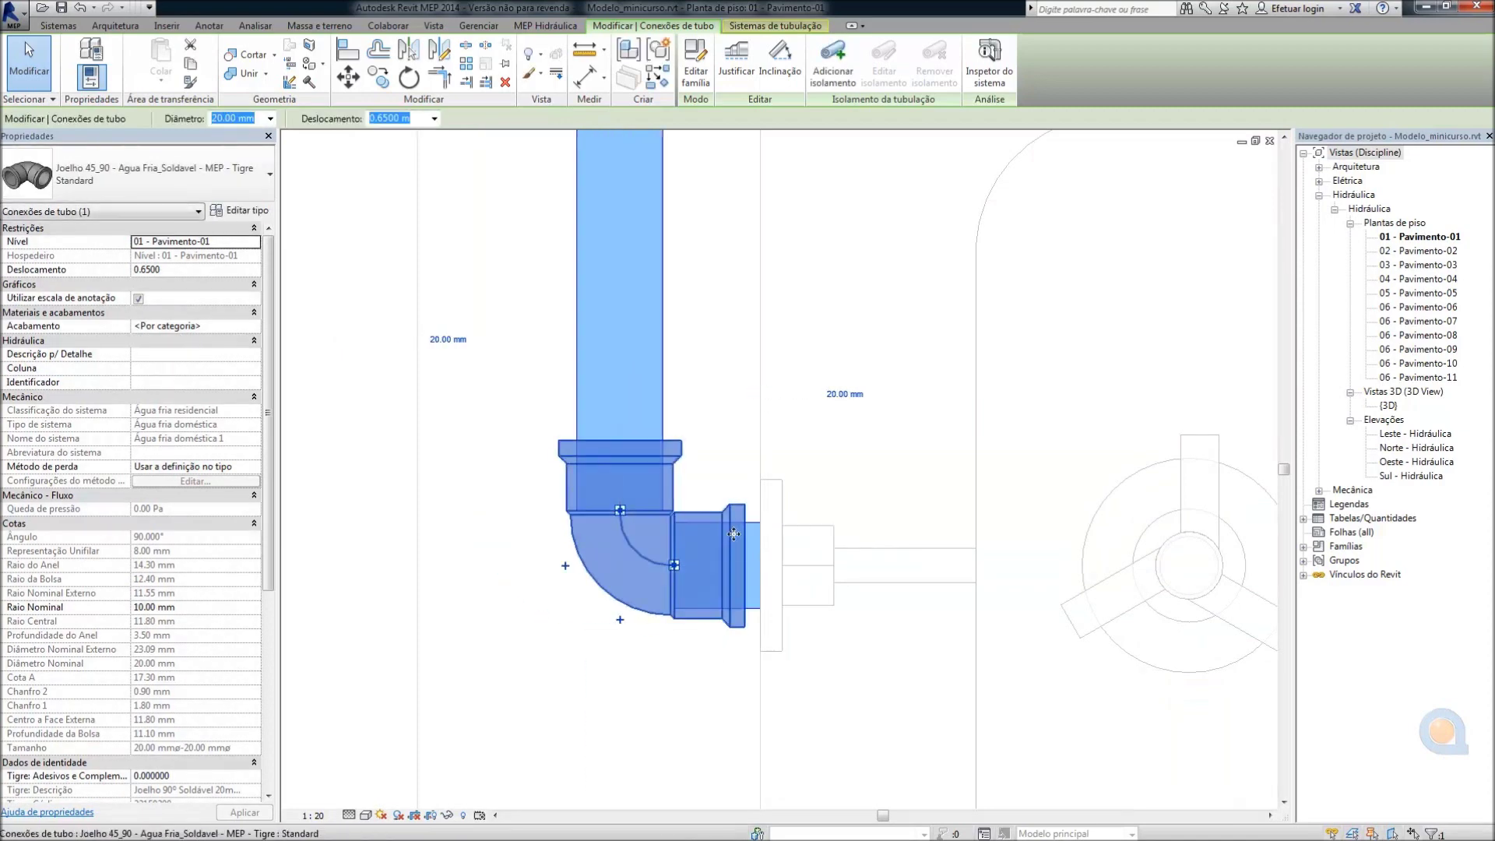
left_click_drag(740, 509, 748, 514)
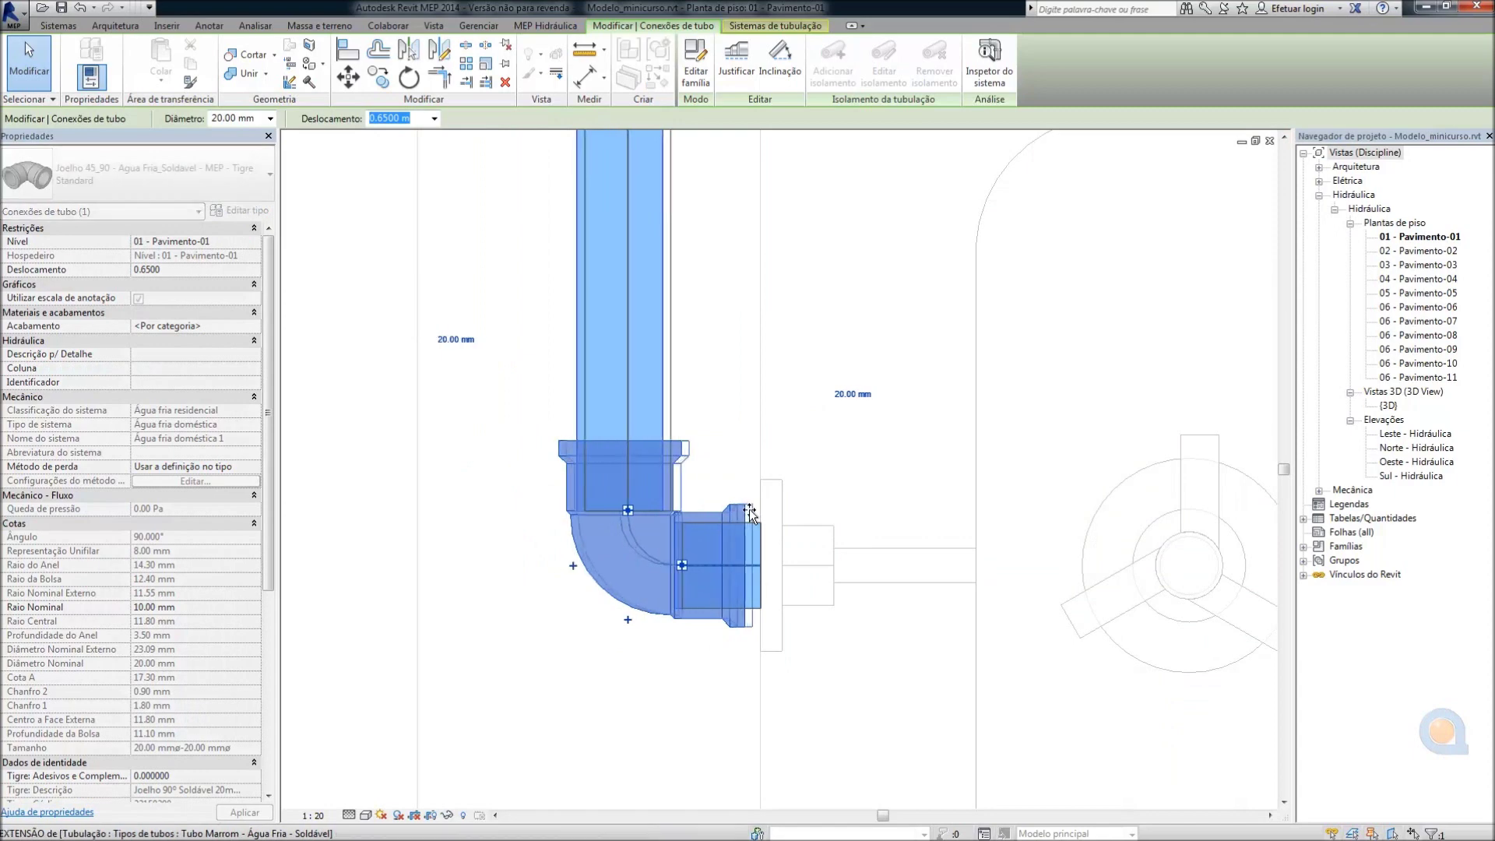
left_click_drag(746, 509, 755, 507)
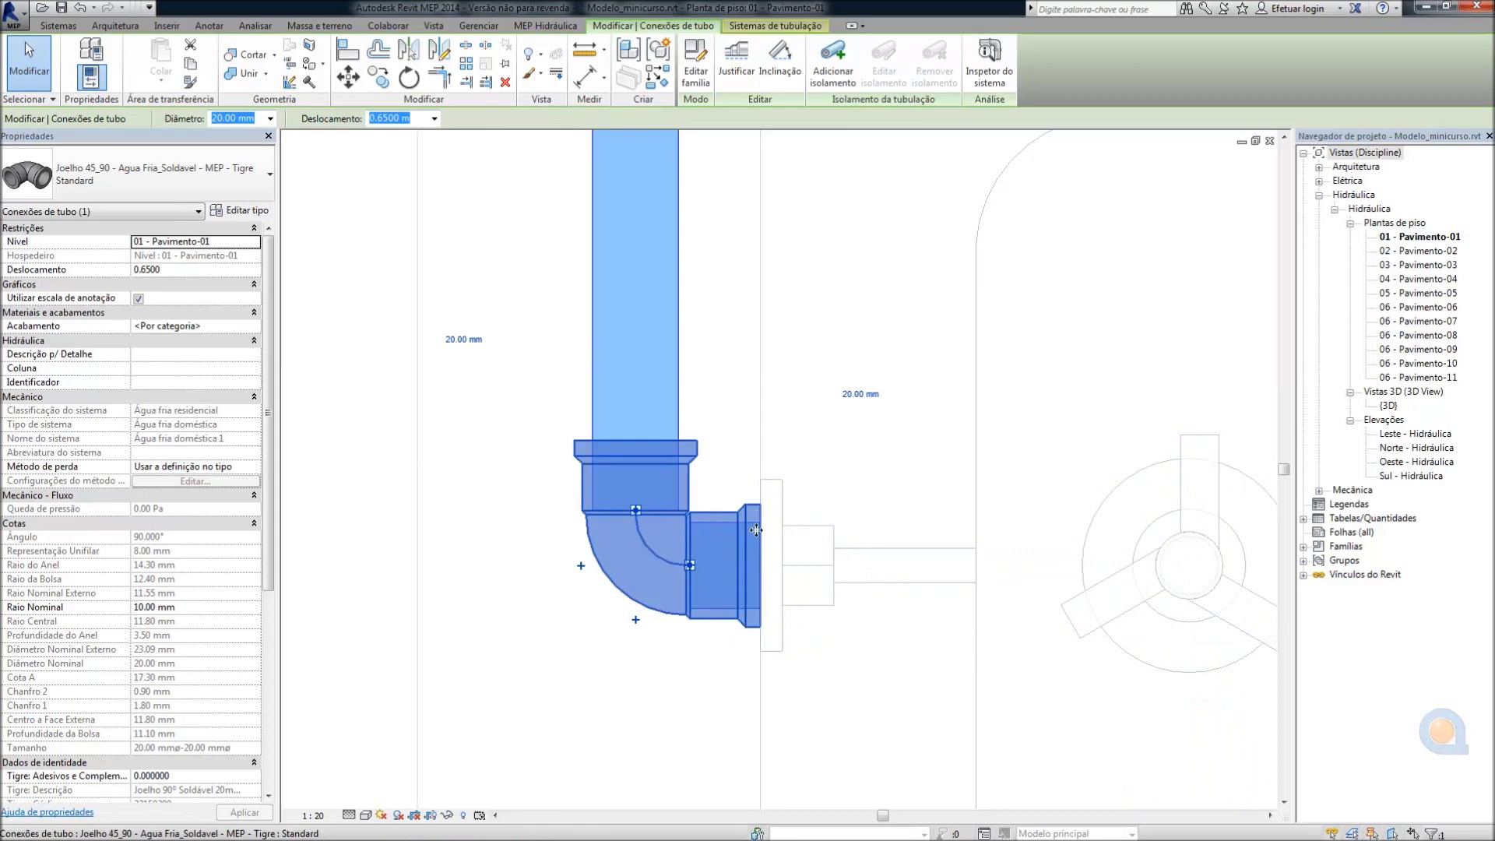
mouse_move(752, 510)
left_mouse_down()
mouse_move(738, 510)
mouse_move(743, 531)
left_mouse_up()
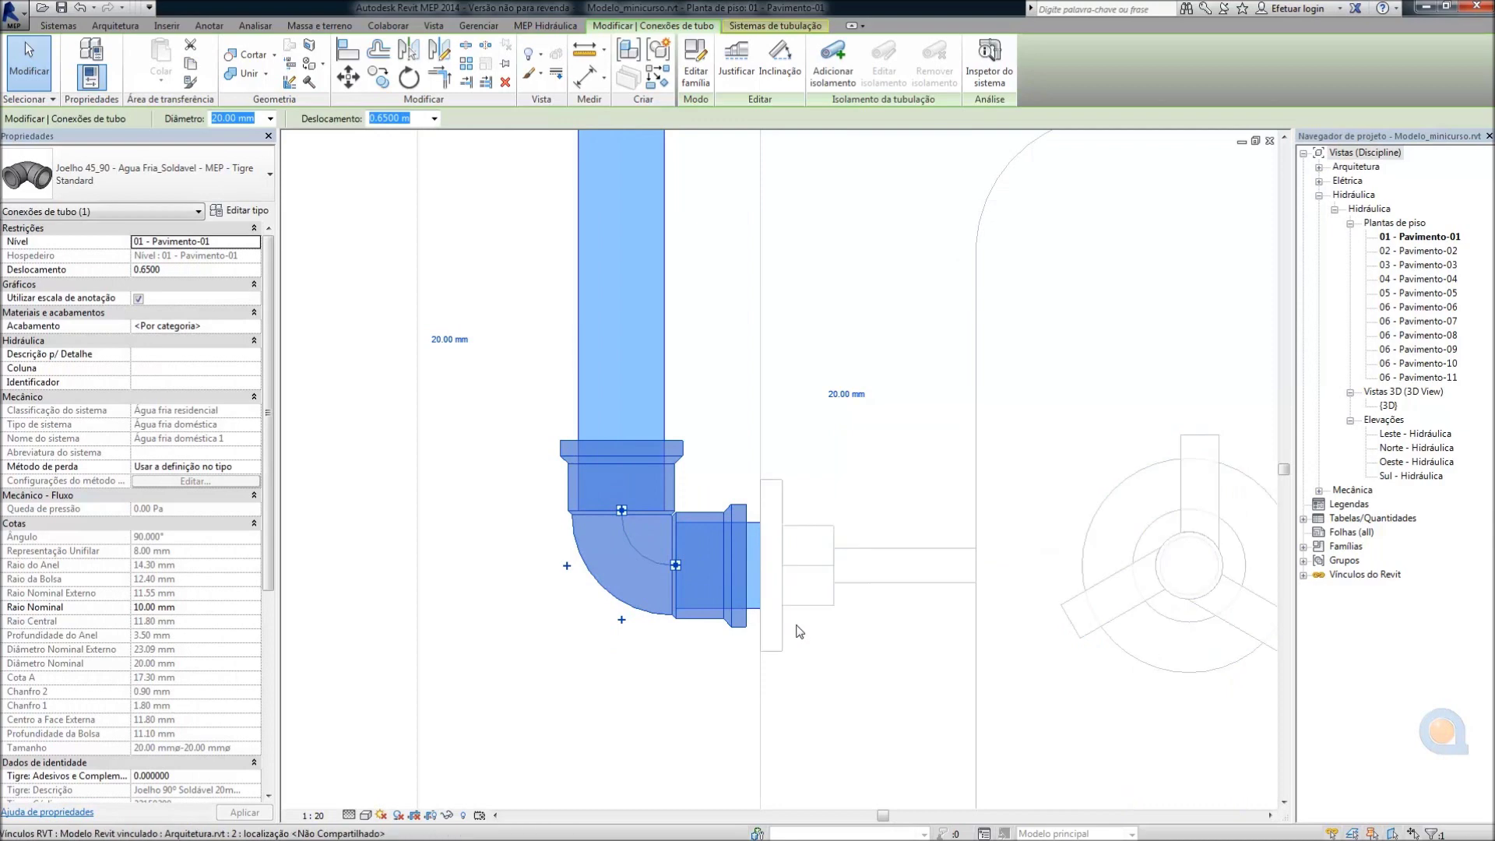
scroll(711, 588, "up", 2)
Inspect the short pipe stub at the fixture, then select the Tigre 90° 20 mm elbow
left_click(768, 508)
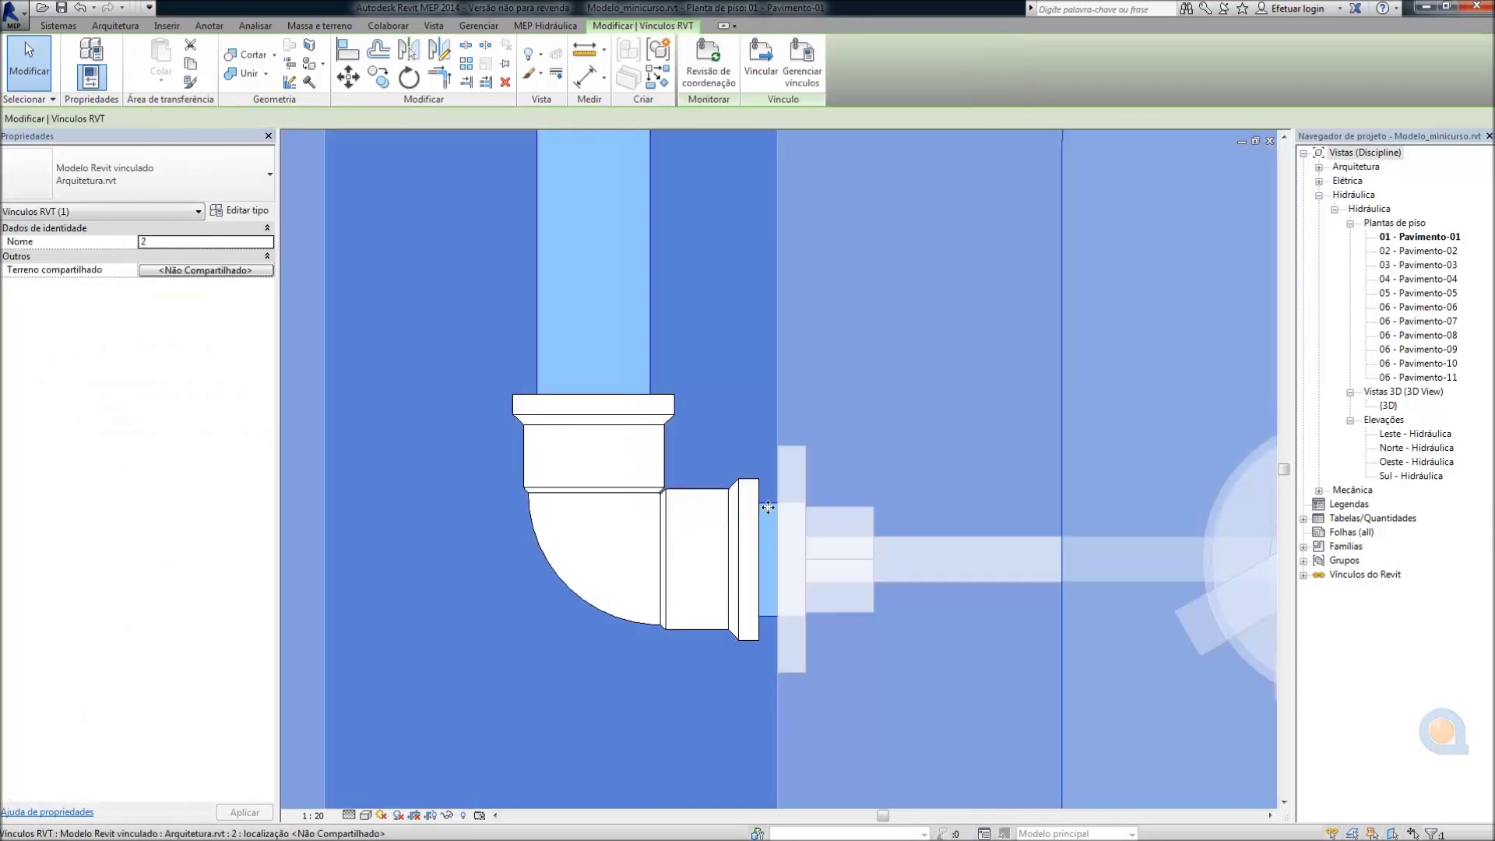
left_click(769, 506)
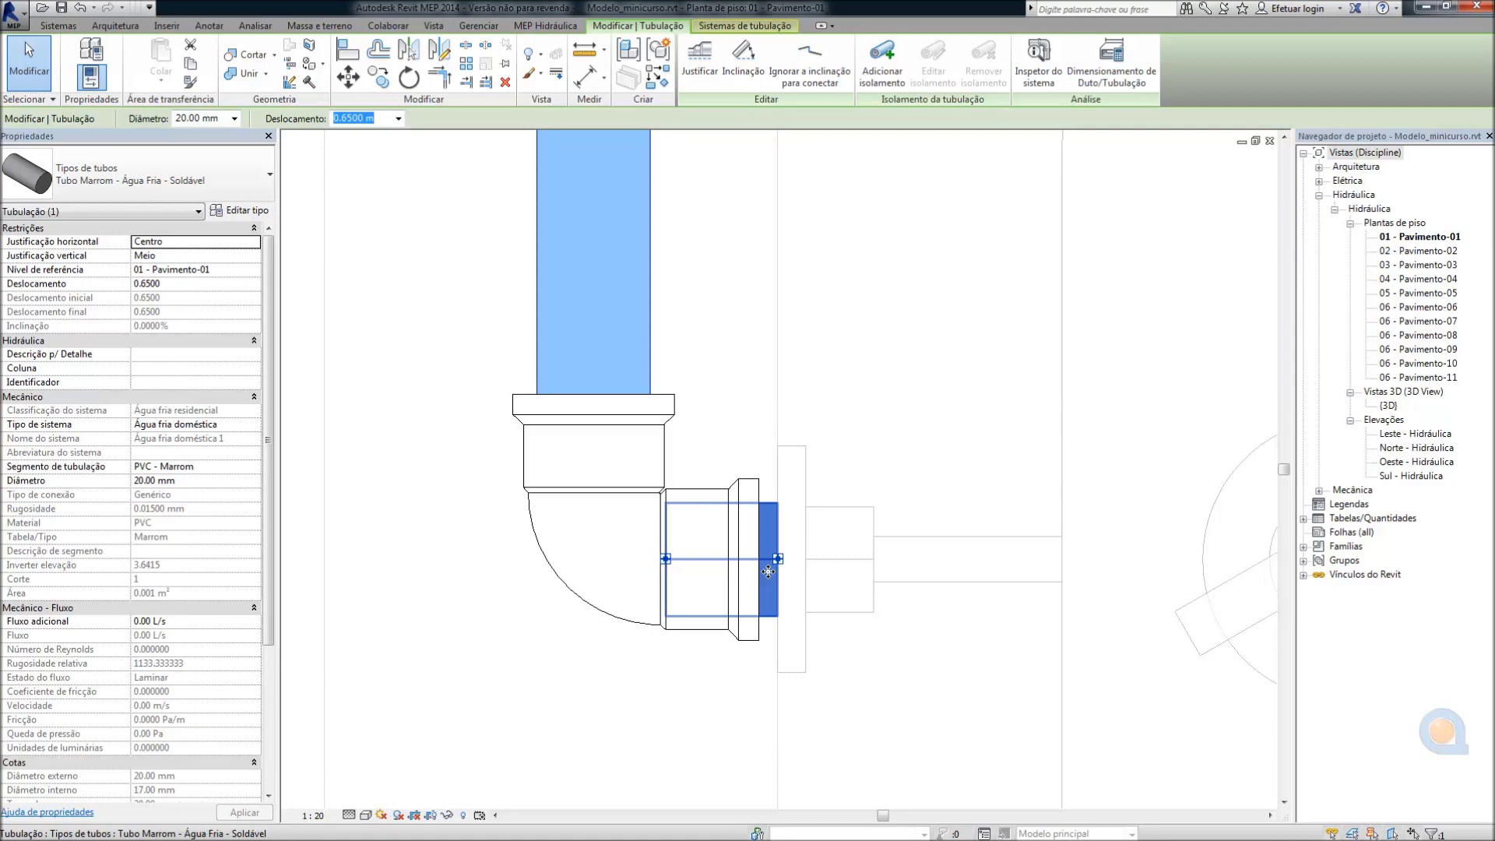
key("Escape")
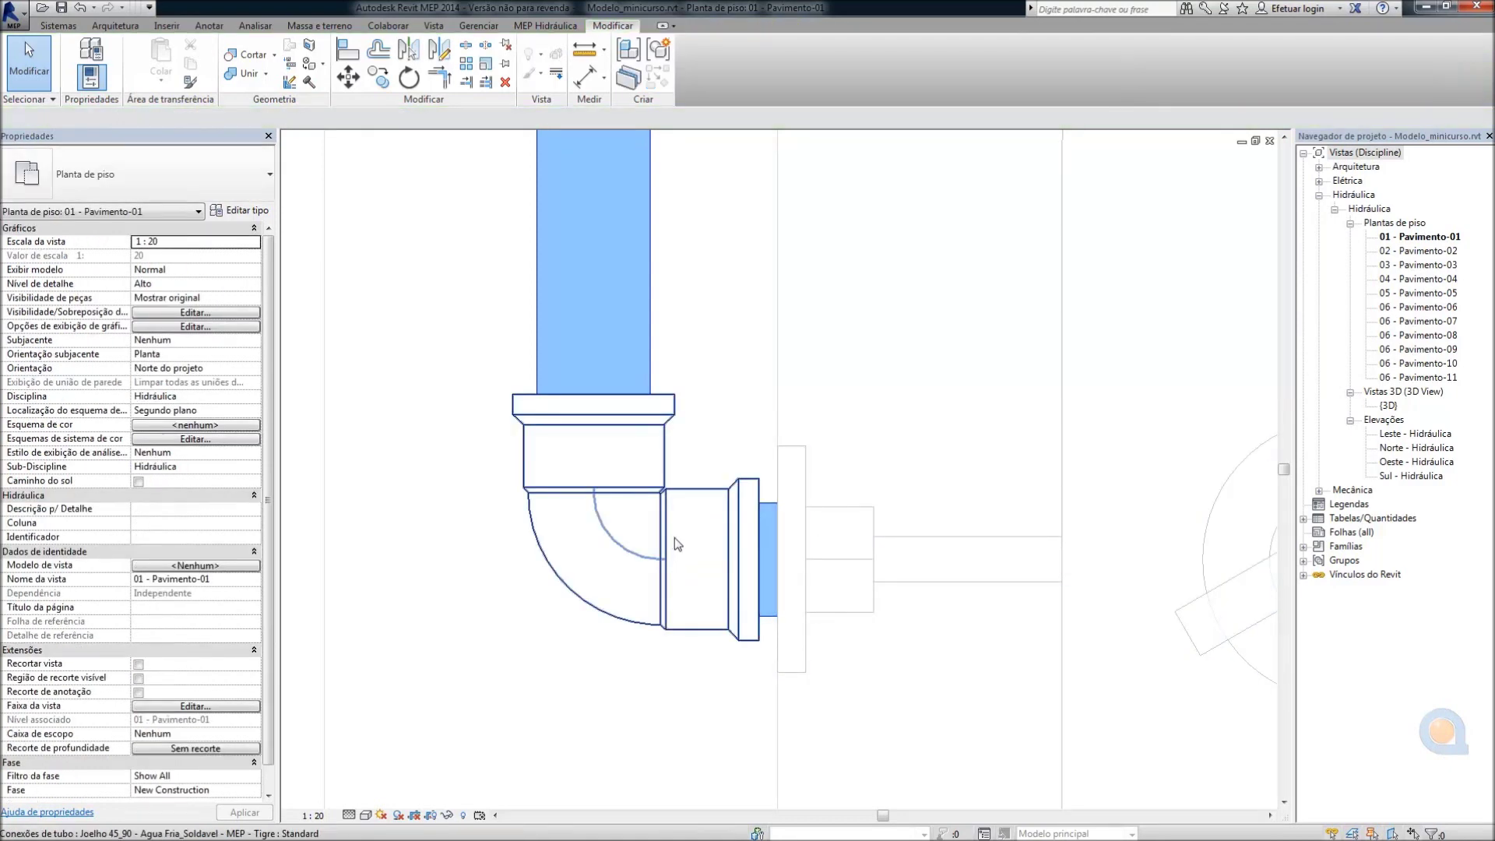
scroll(634, 638, "down", 2)
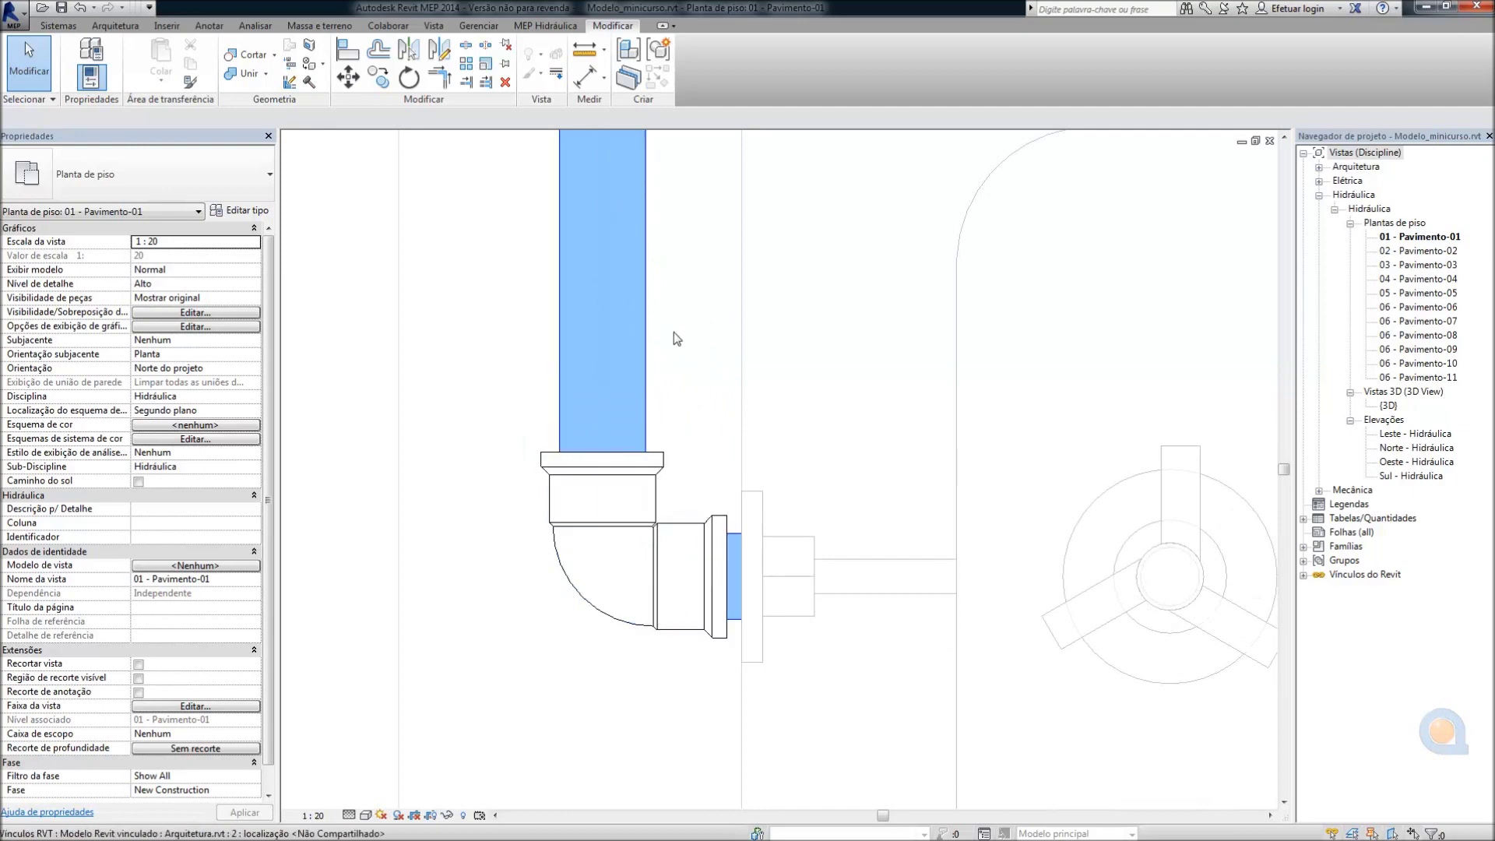
scroll(688, 456, "down", 2)
scroll(688, 483, "down", 1)
scroll(683, 539, "down", 1)
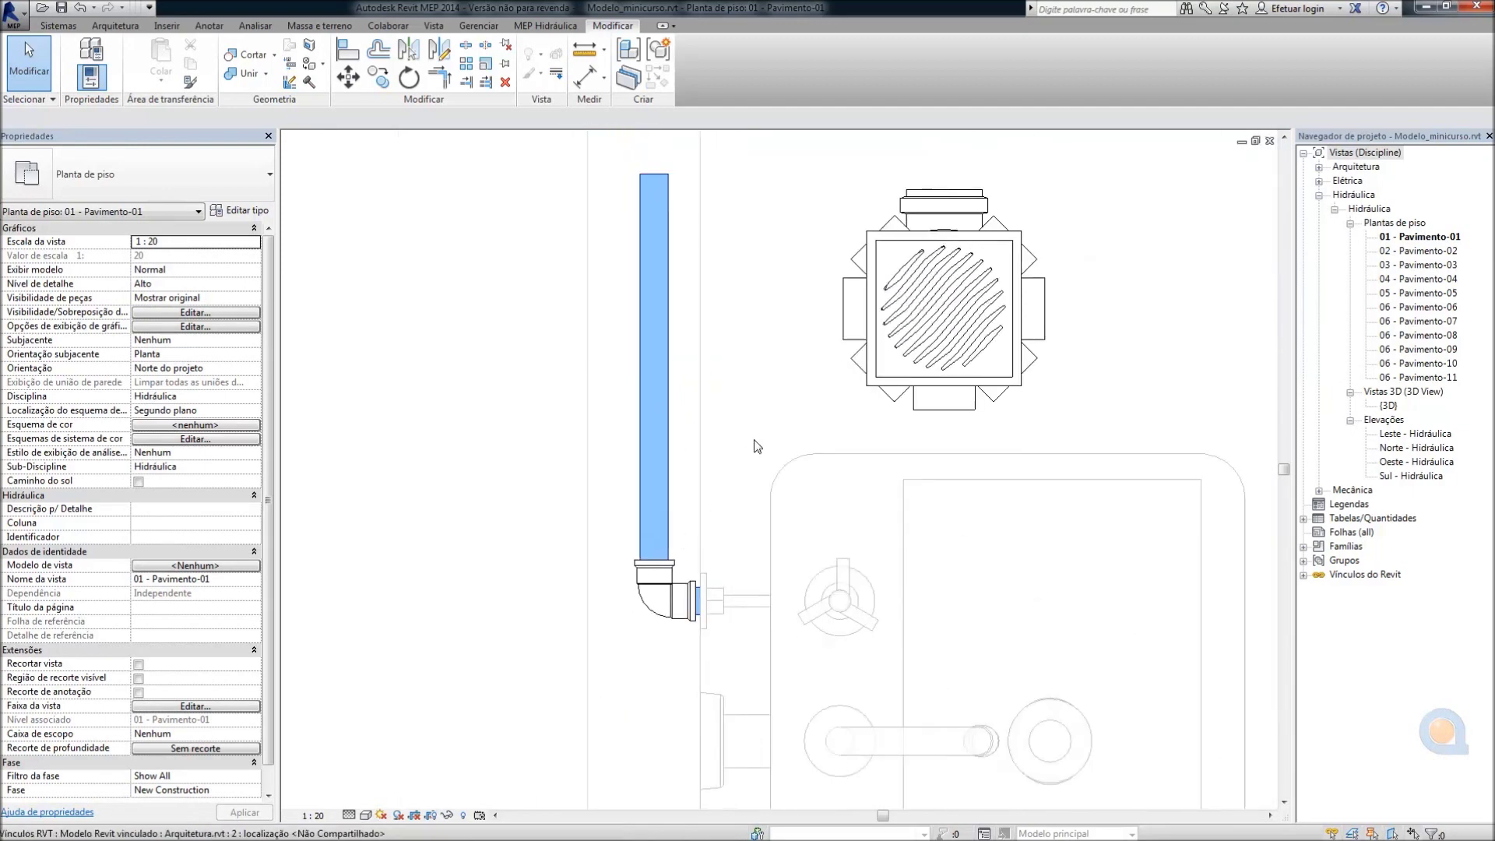
scroll(712, 557, "down", 1)
scroll(654, 694, "up", 2)
left_click(668, 666)
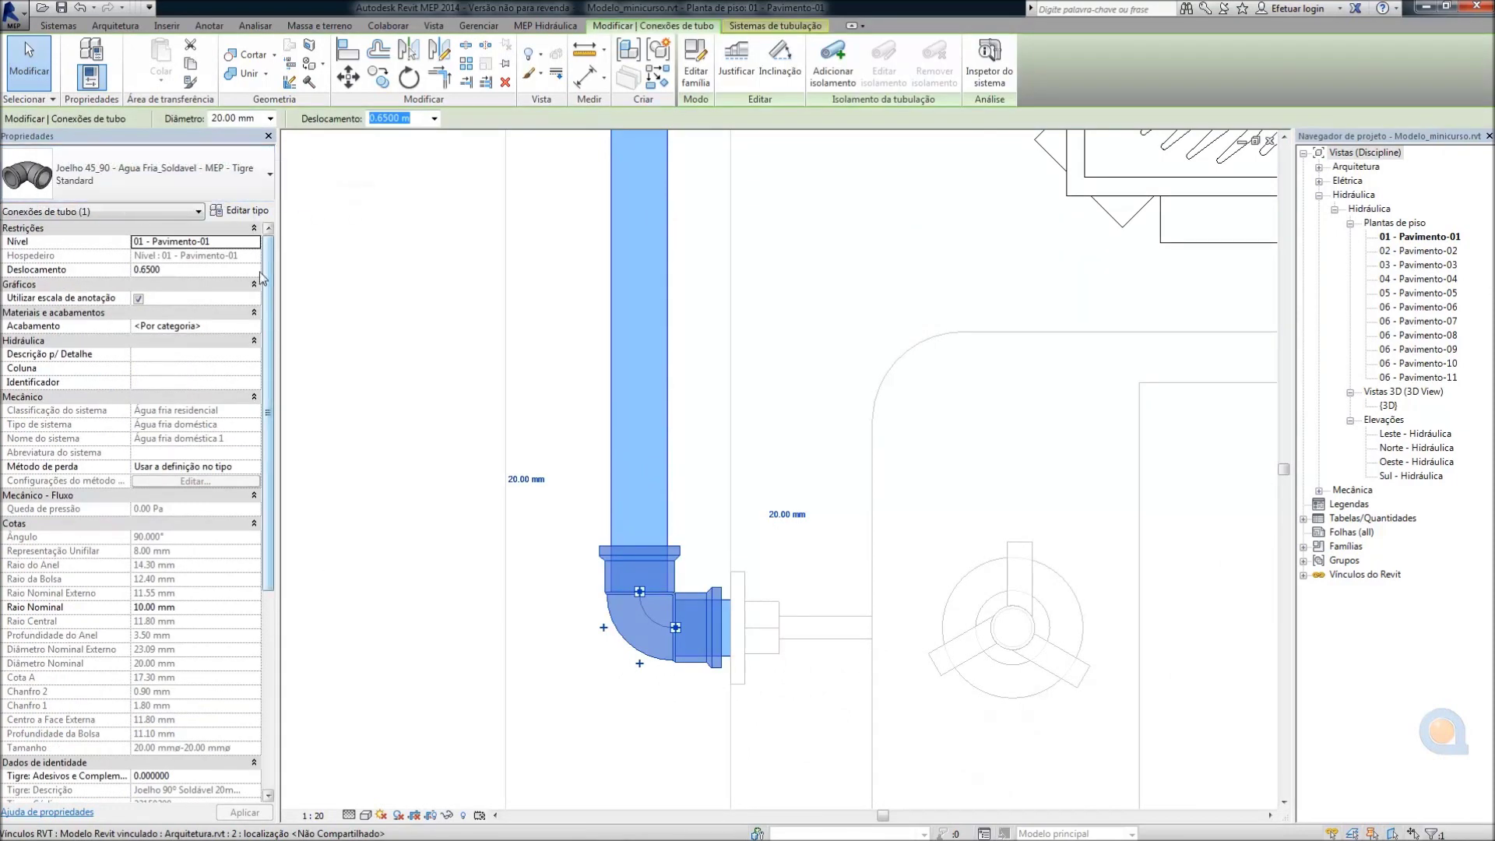
Change the elbow to Joelho 90 com Bucha de Latao - Agua Fria_Soldavel with Inverter Sentido da Bucha checked
left_click(236, 180)
left_click_drag(332, 316, 326, 415)
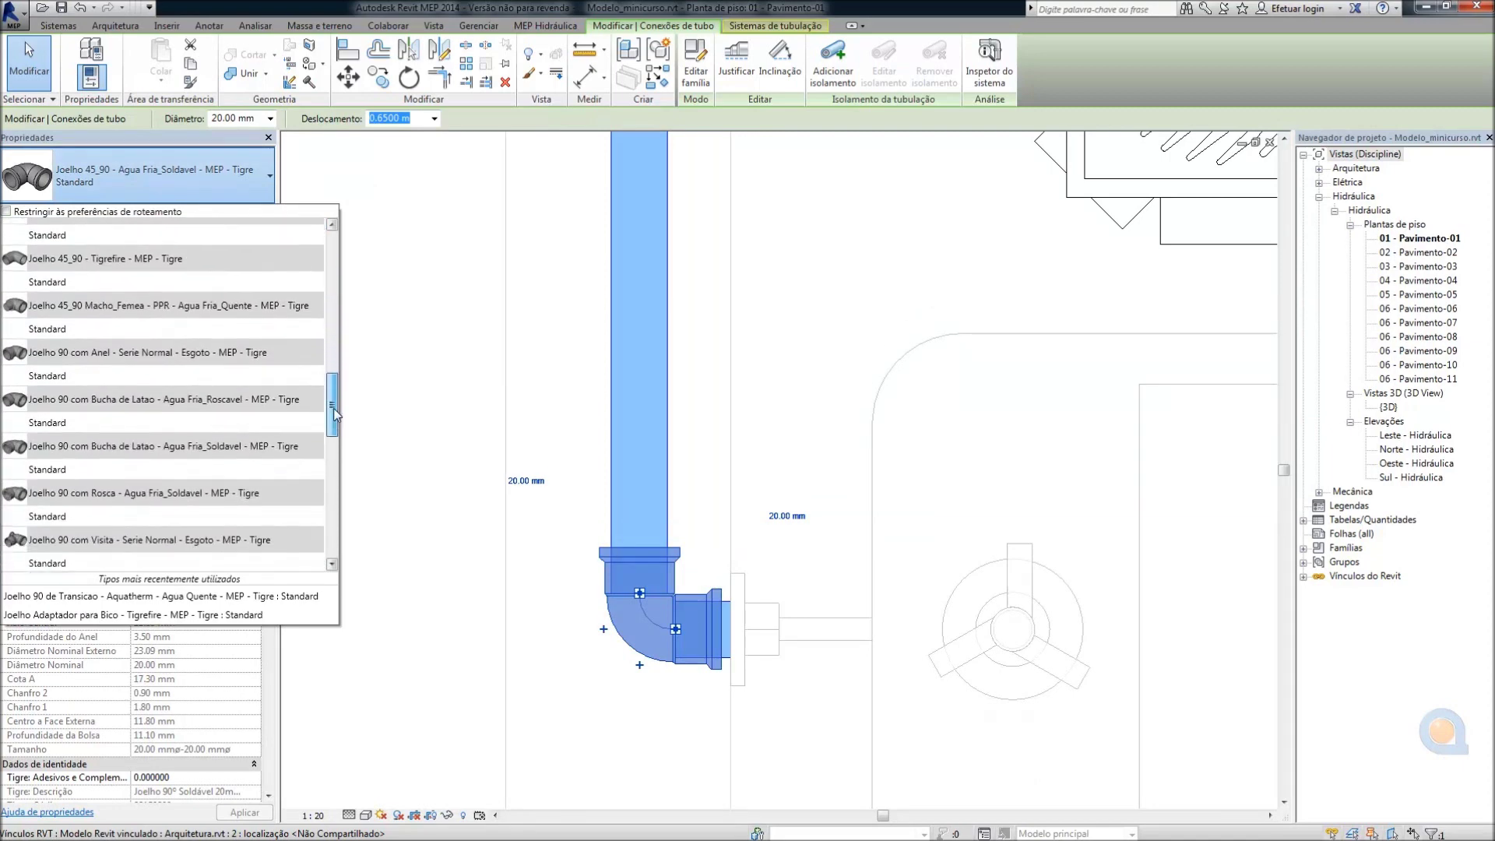
mouse_move(47, 469)
left_click(82, 466)
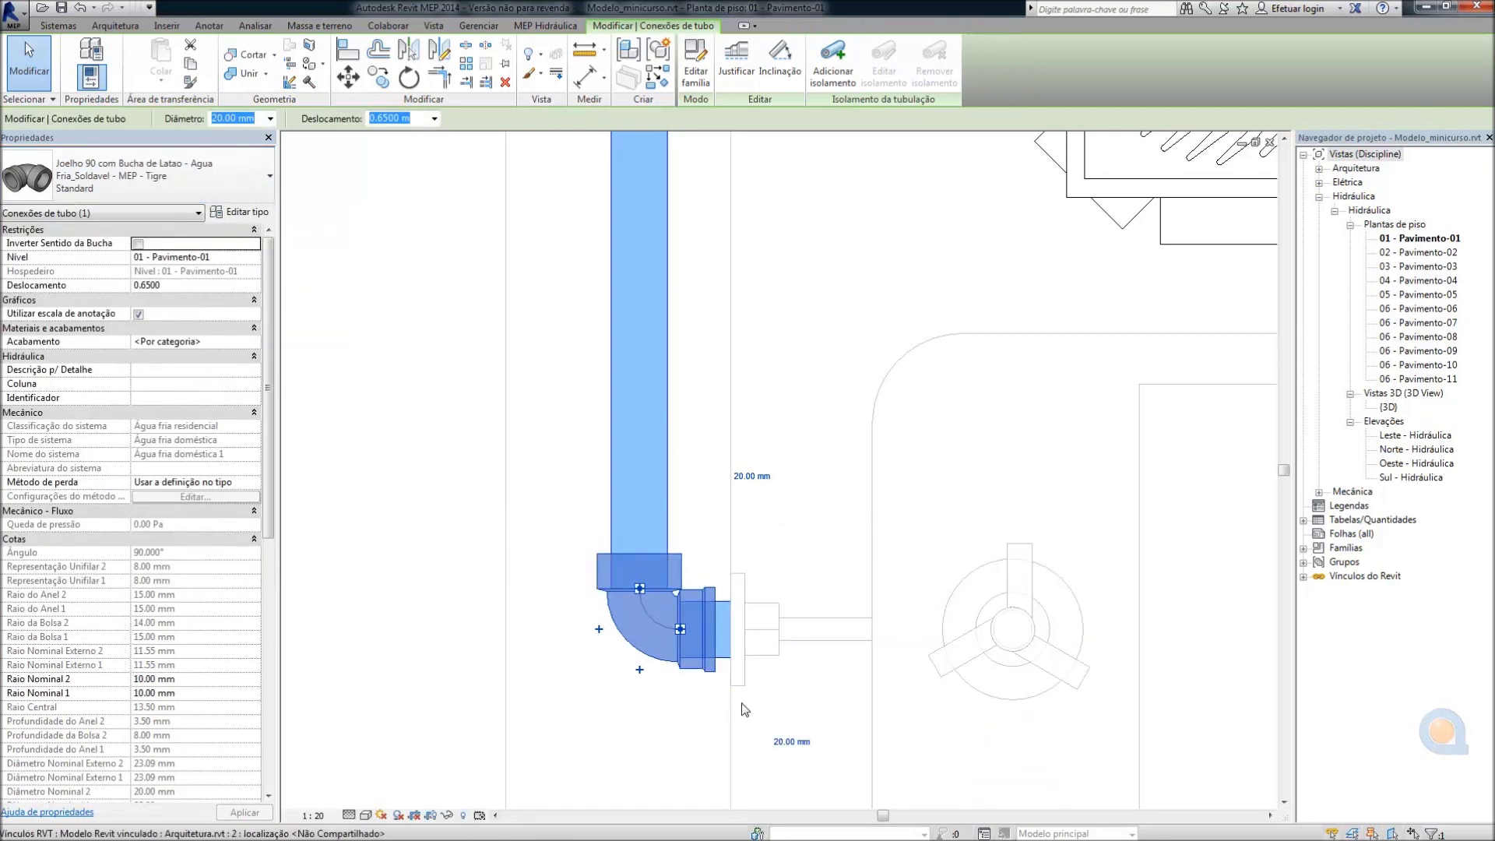
scroll(697, 701, "up", 2)
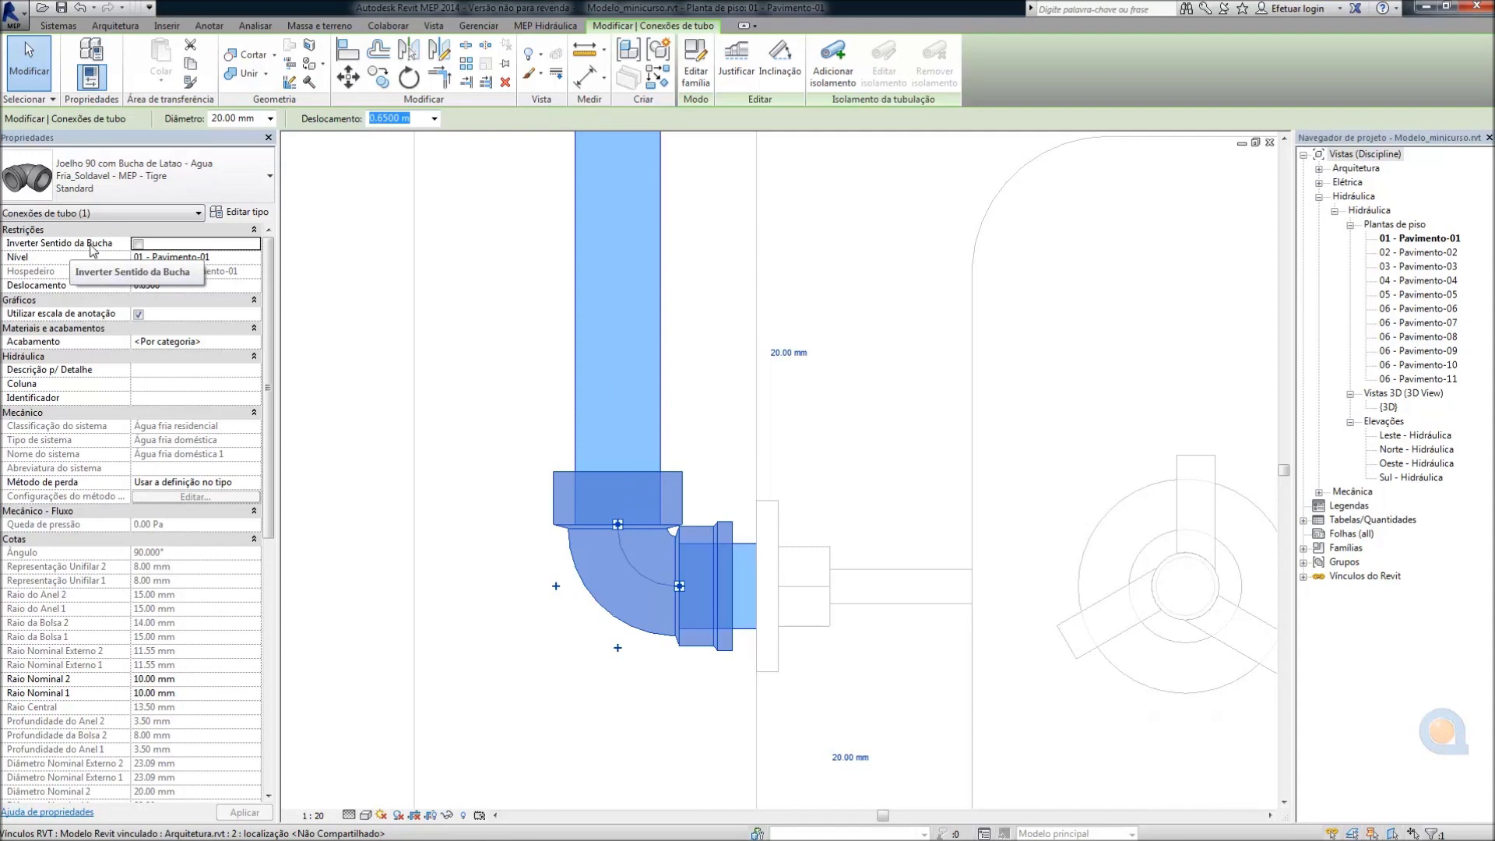
left_click(137, 244)
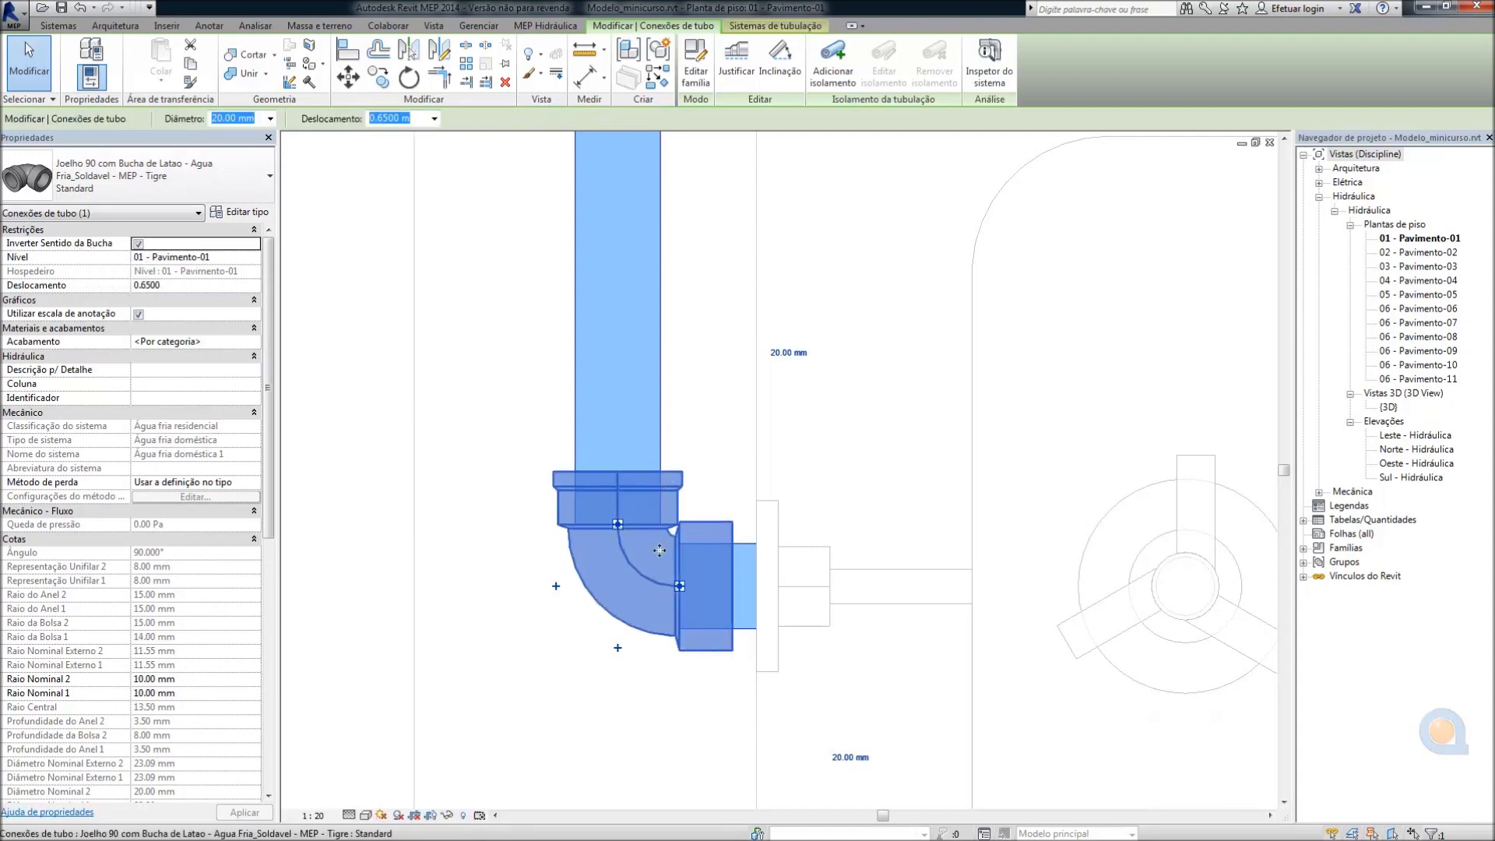
left_click(659, 699)
key("Escape")
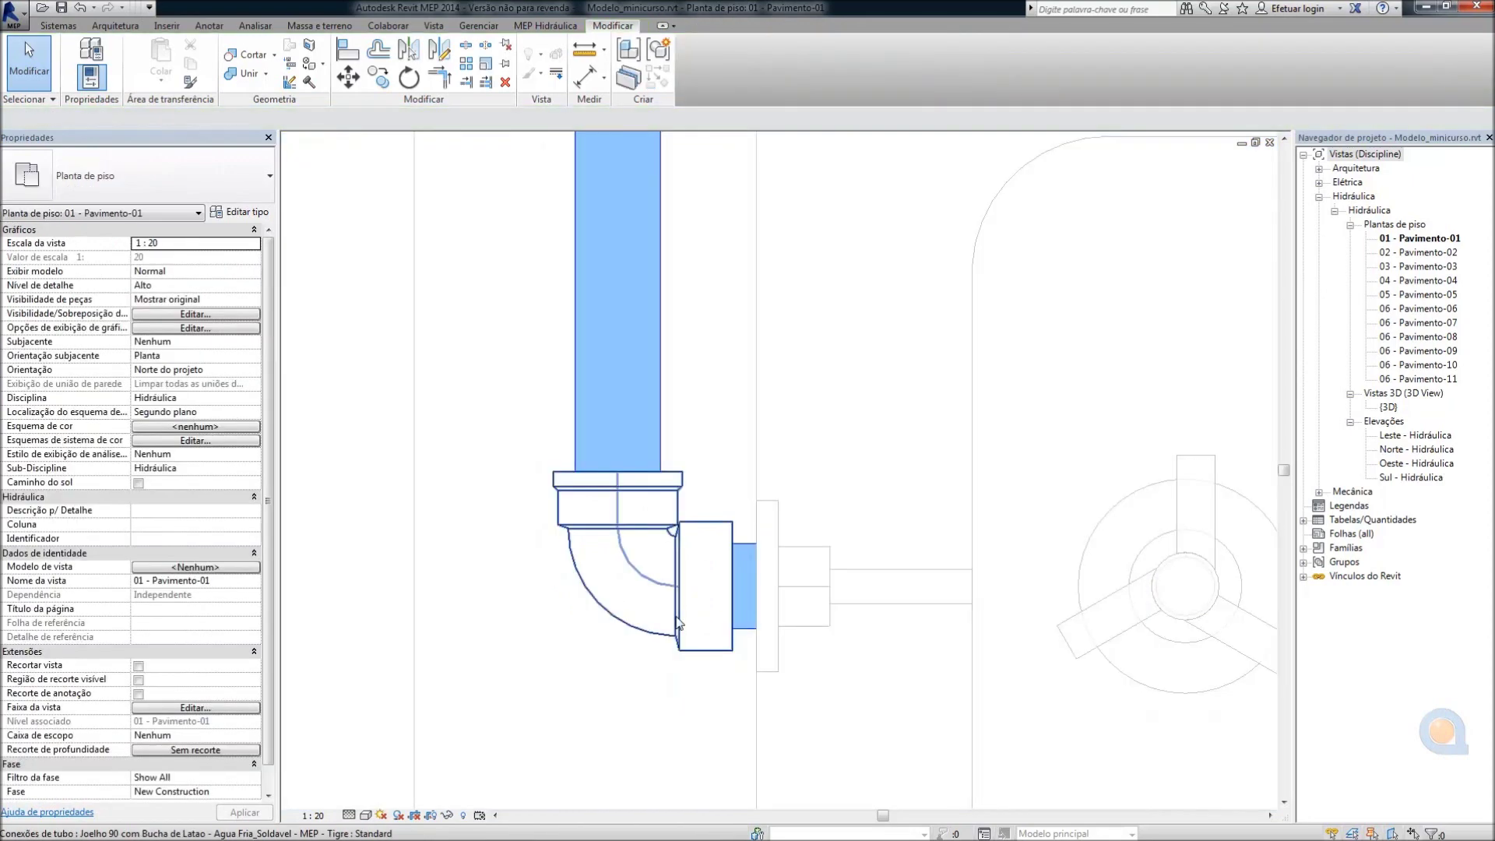
Stretch the vertical cold-water pipe's top end up beside the toilet
scroll(678, 623, "down", 3)
scroll(689, 542, "down", 2)
scroll(650, 507, "down", 1)
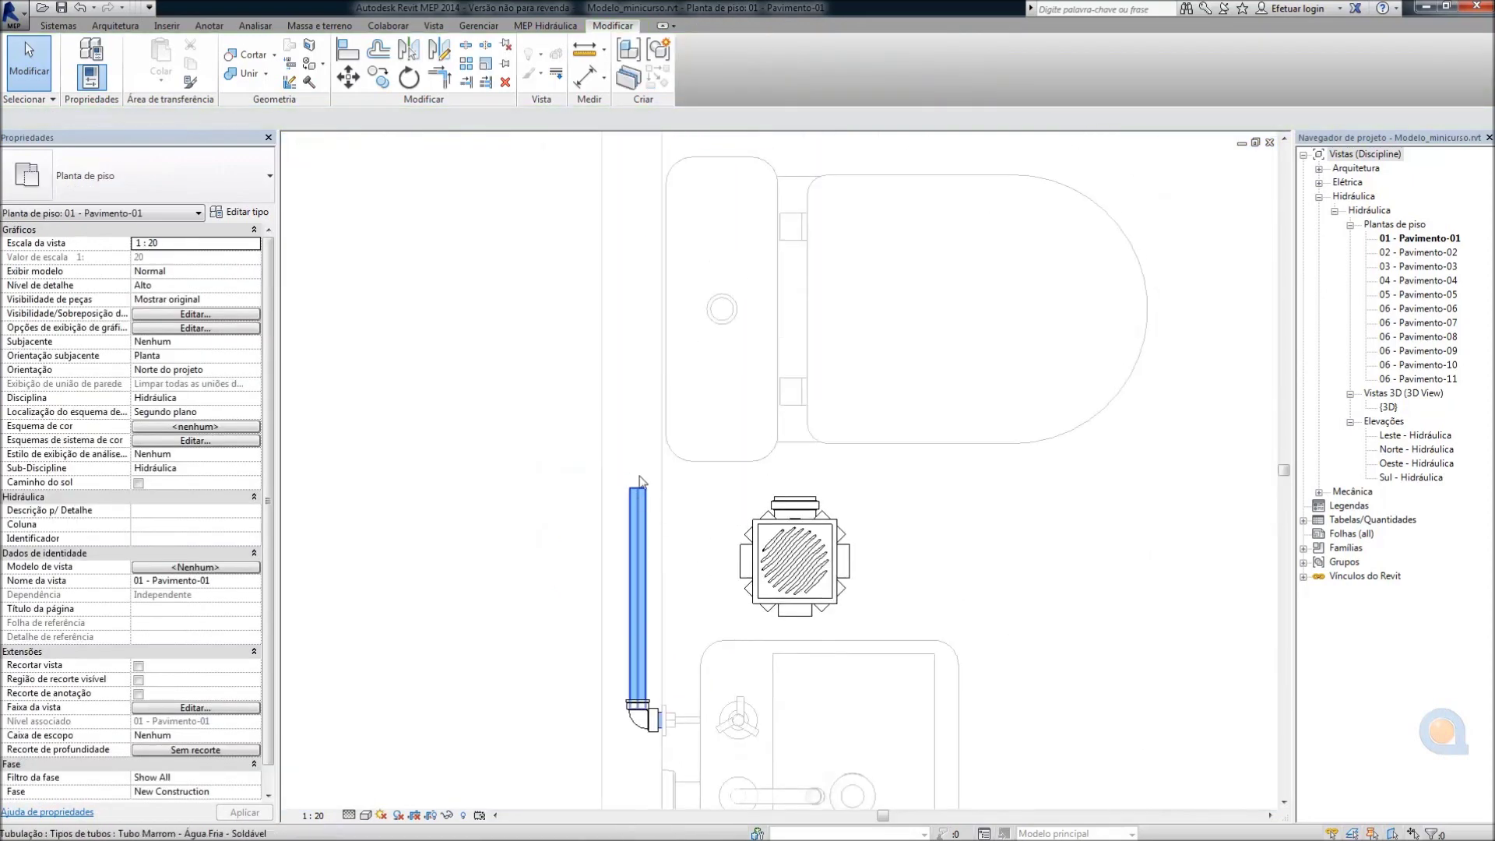
scroll(638, 502, "down", 1)
scroll(640, 545, "down", 1)
scroll(644, 560, "down", 1)
left_click(643, 562)
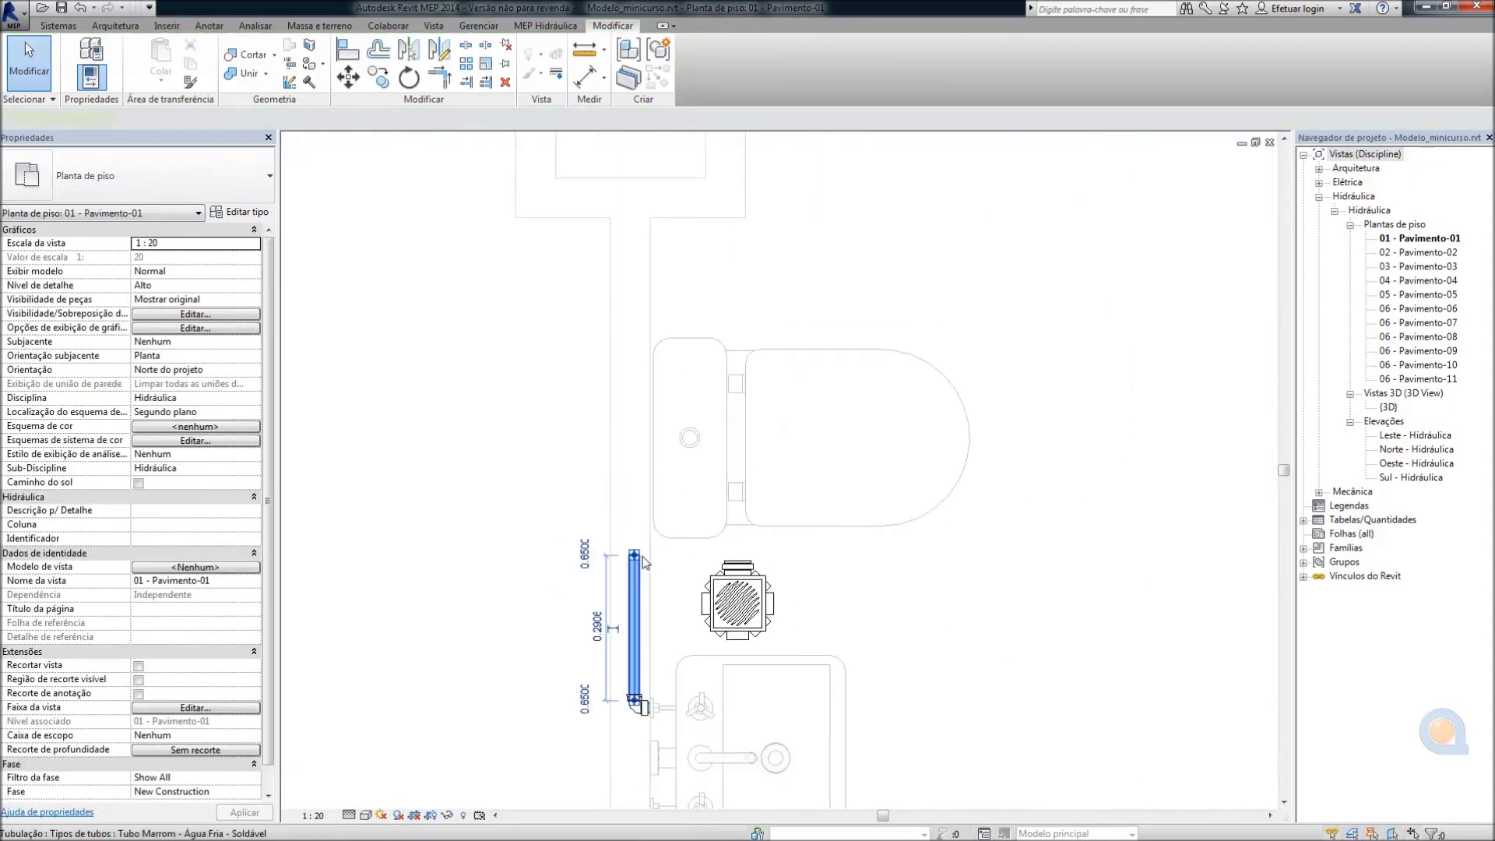
left_click_drag(636, 556, 639, 356)
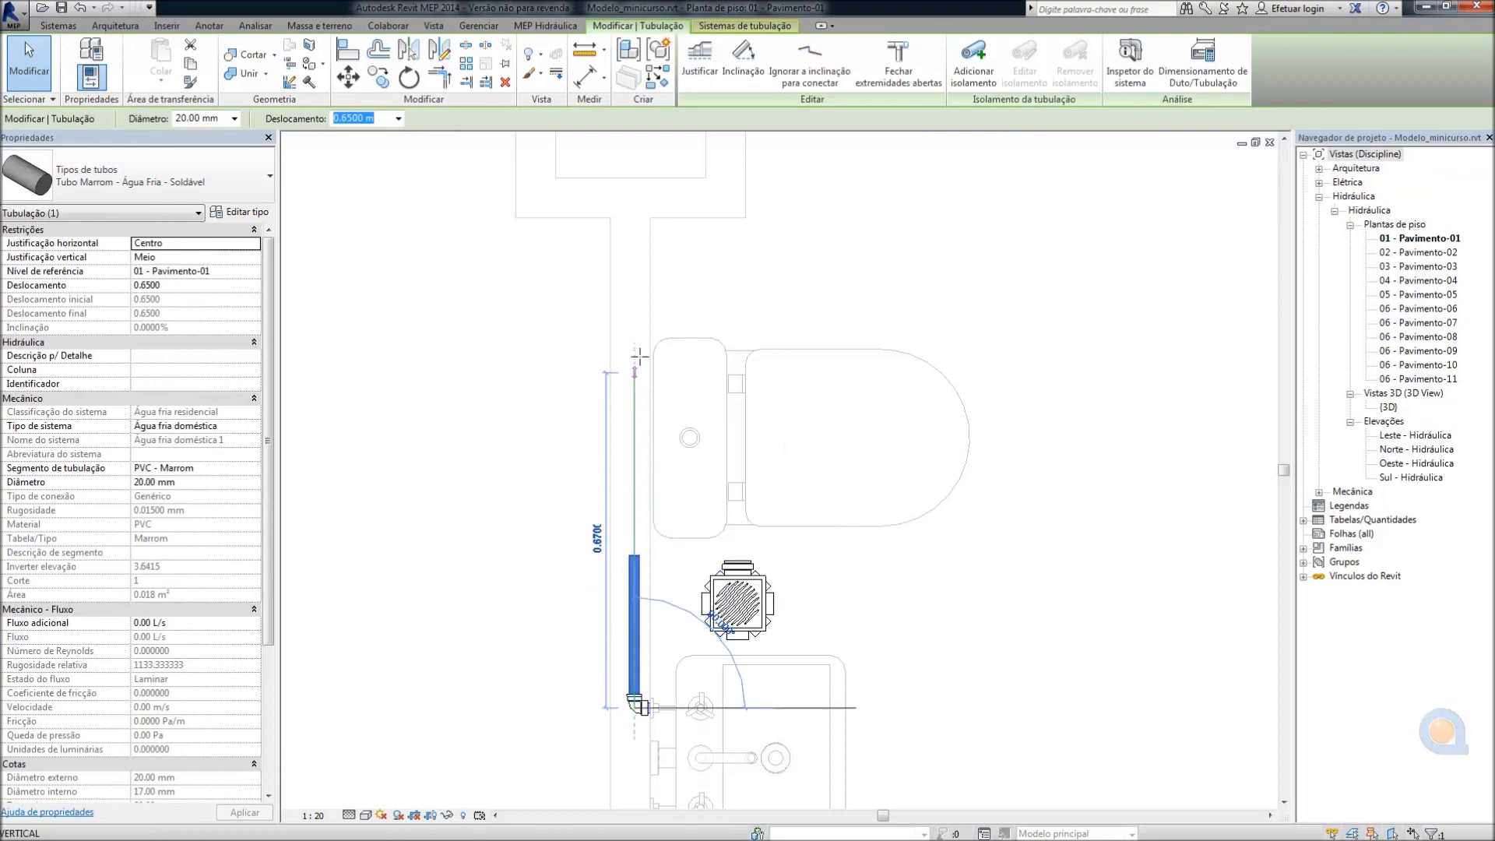
left_click_drag(639, 356, 634, 202)
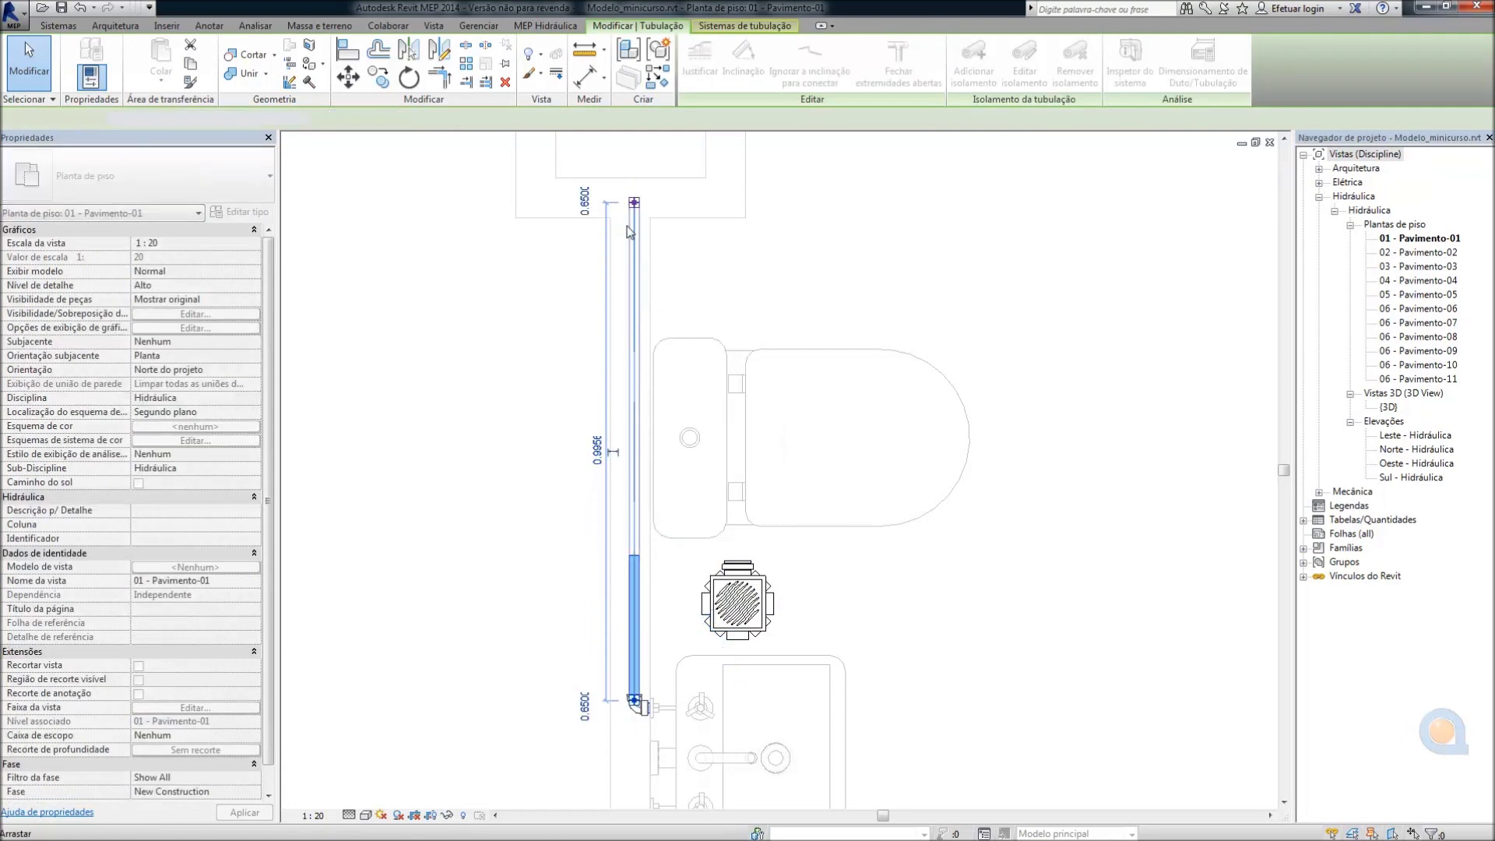
Continue a horizontal pipe from the riser top, joined by an elbow
left_click(631, 231)
scroll(632, 232, "up", 2)
right_click(632, 232)
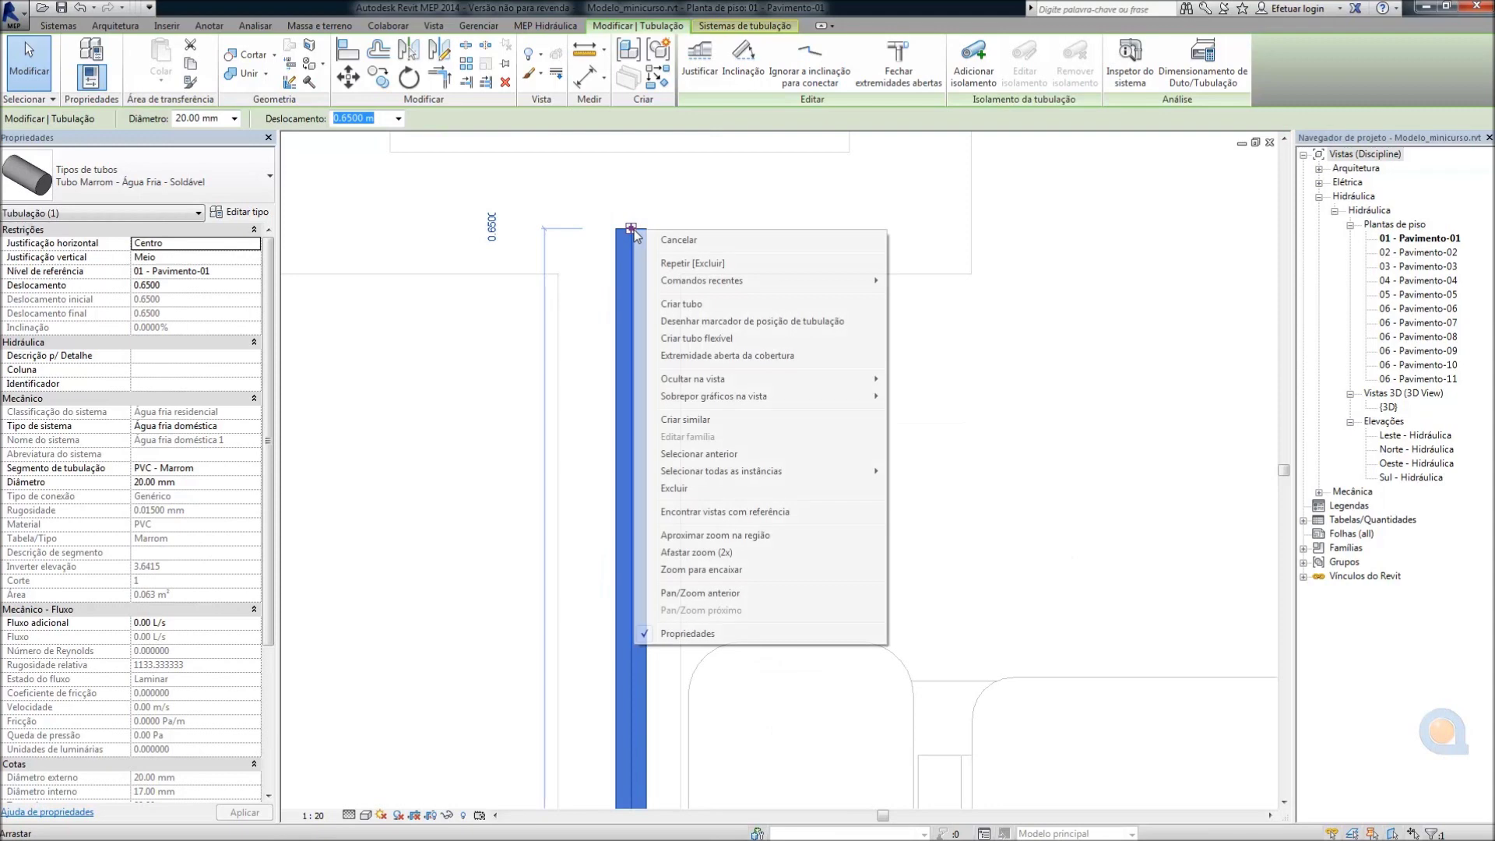
left_click(682, 304)
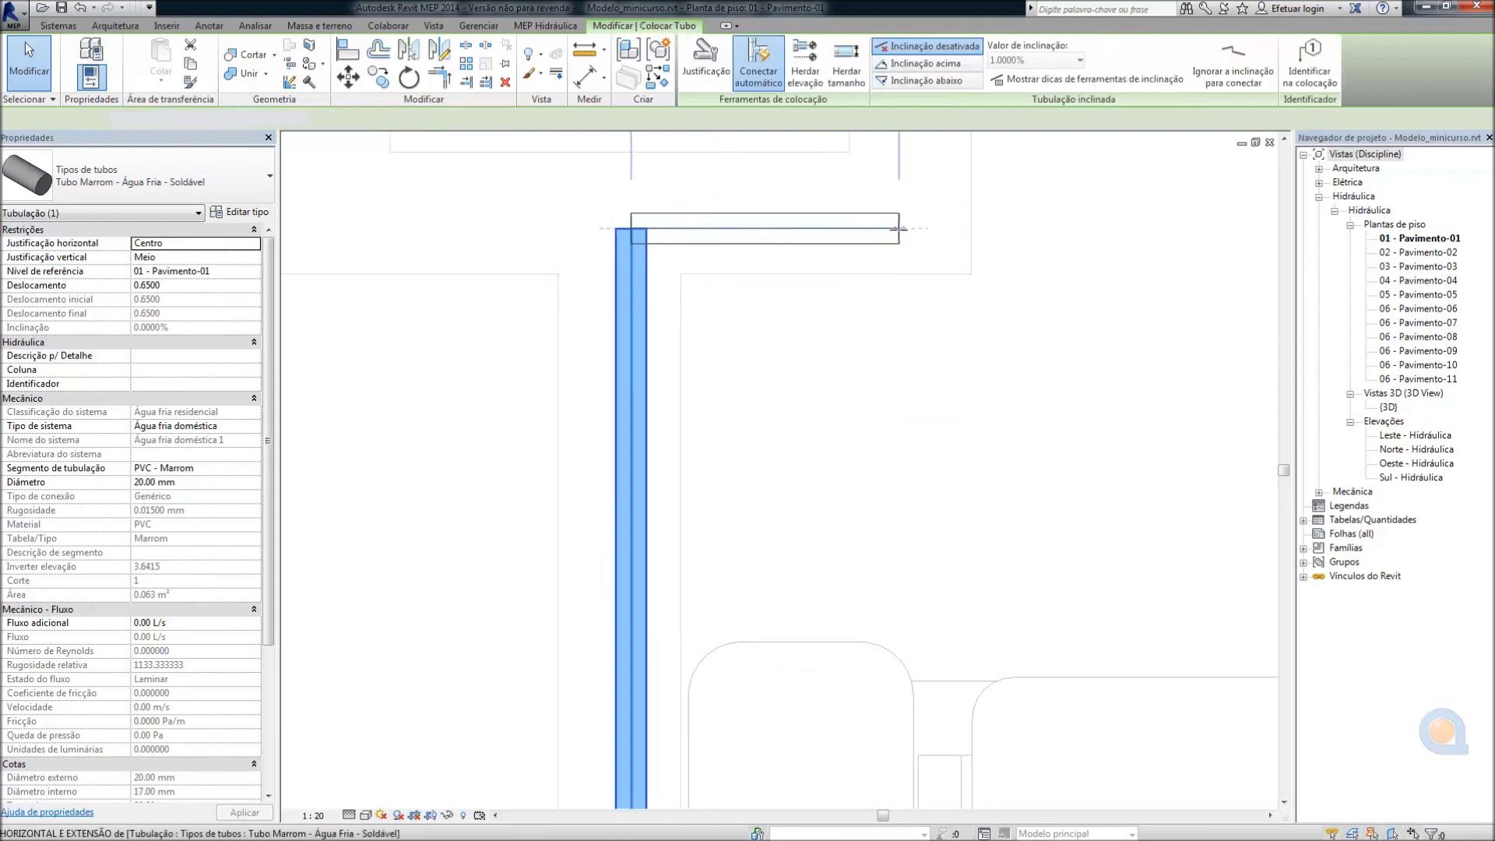
left_click(792, 228)
key("Escape")
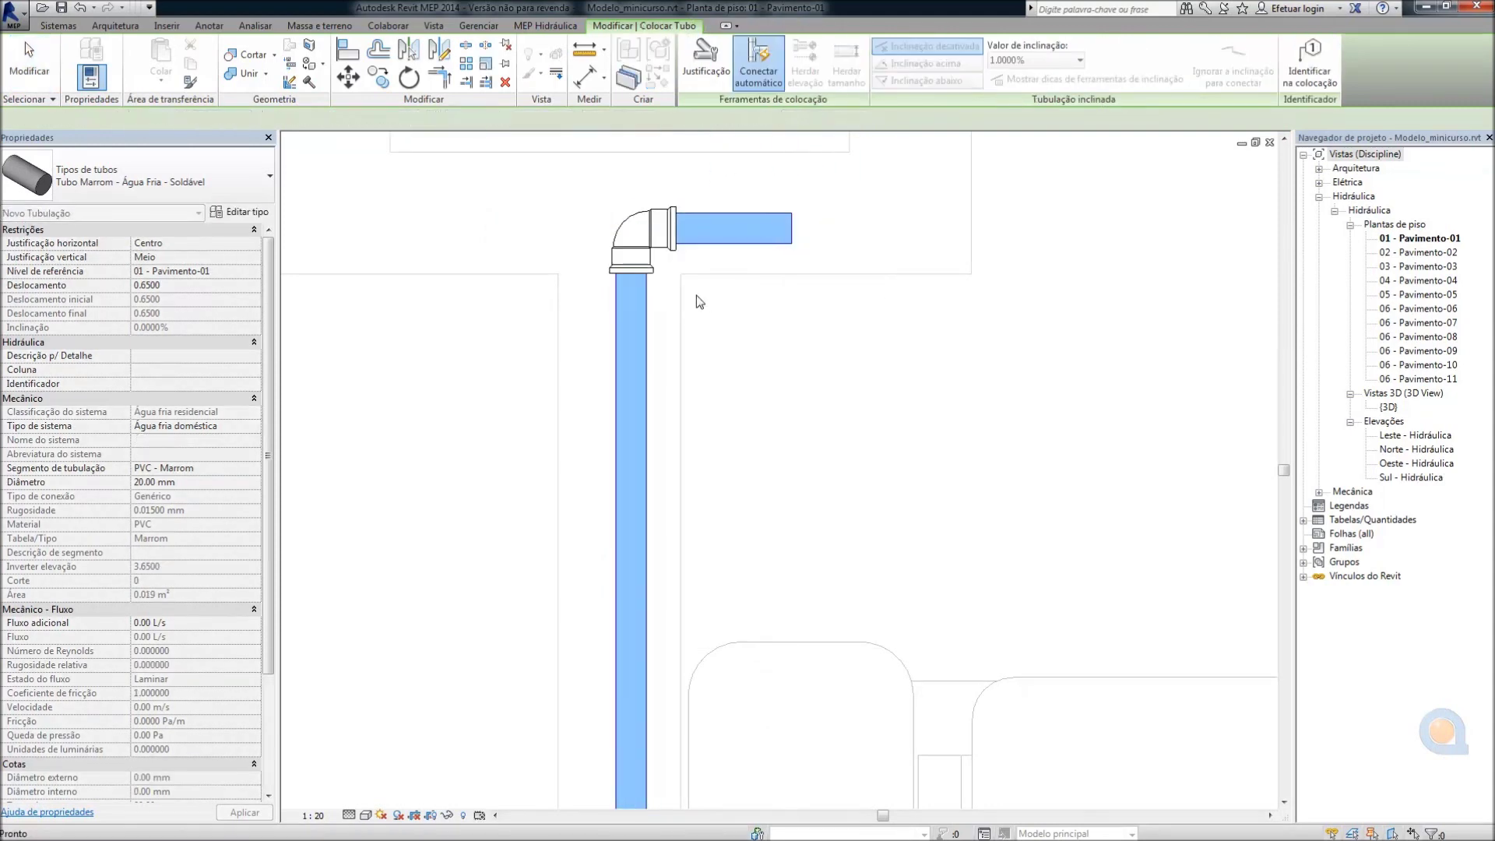
key("Escape")
Confirm the vertical pipe is 20.00 mm with a 0.6500 offset
scroll(694, 358, "down", 2)
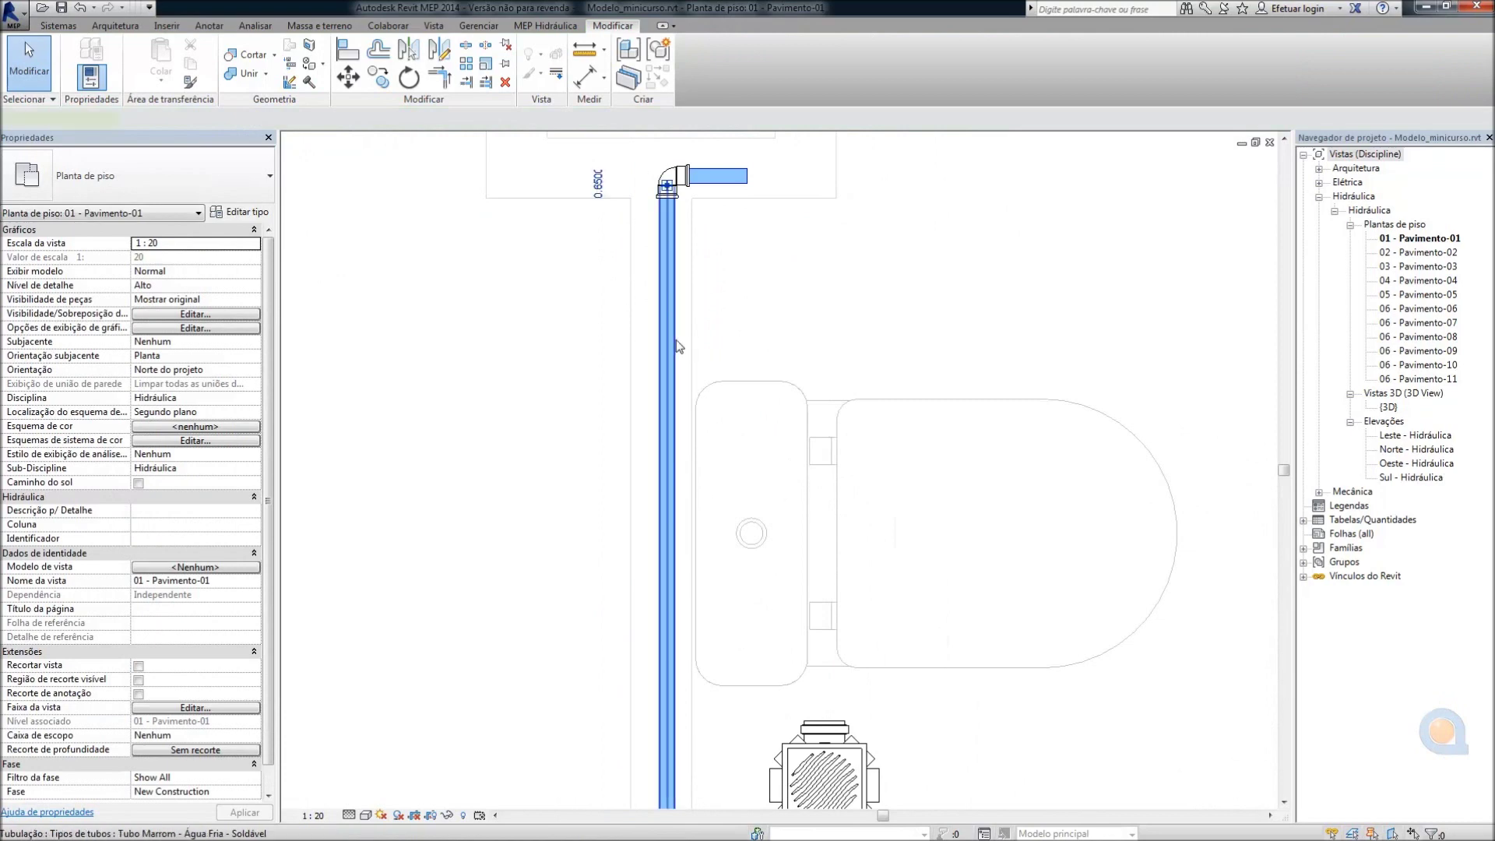
left_click(669, 381)
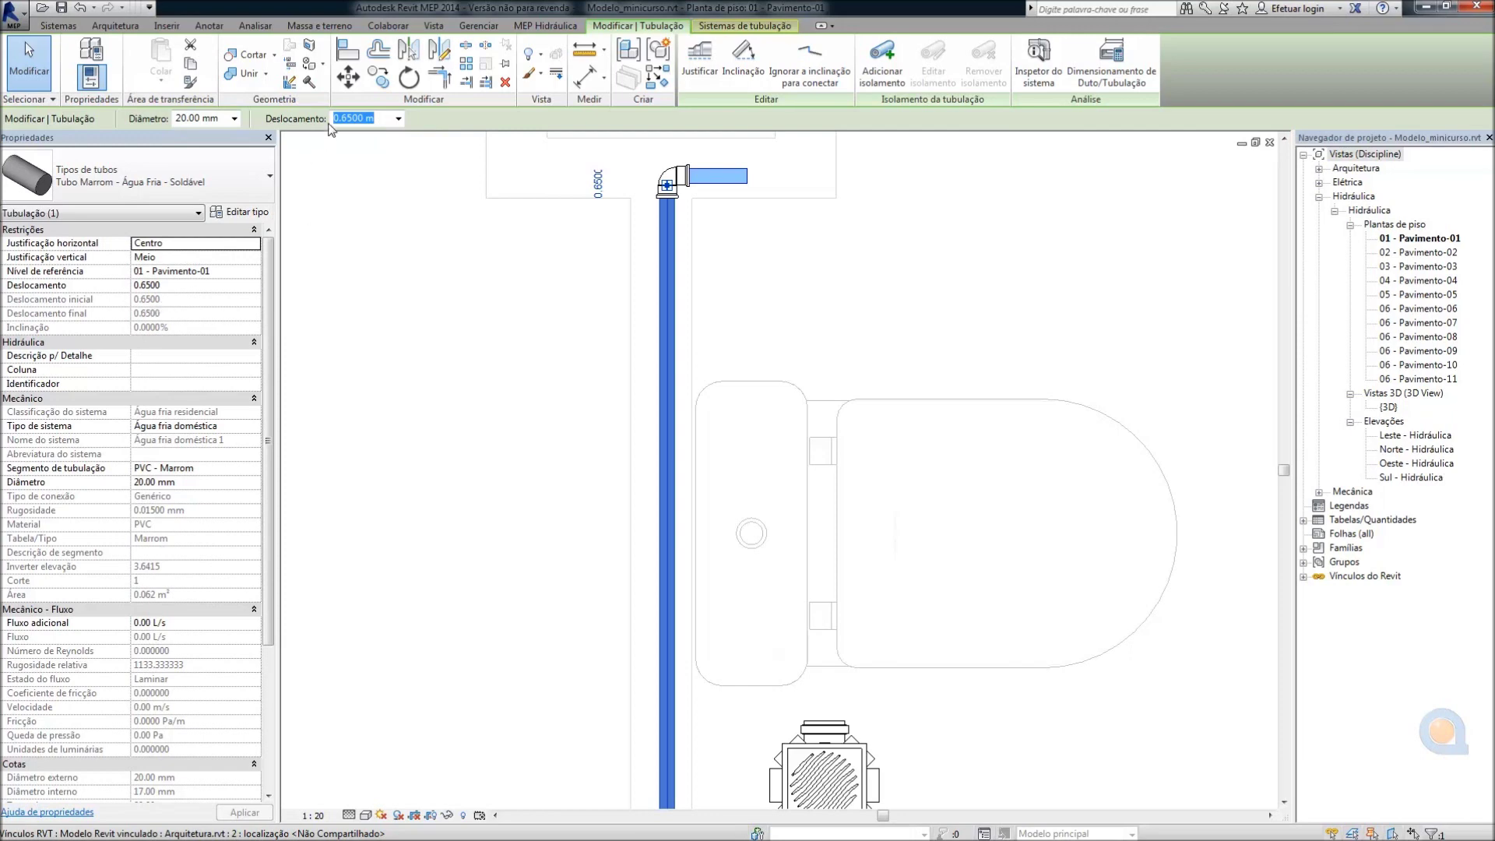
left_click(908, 361)
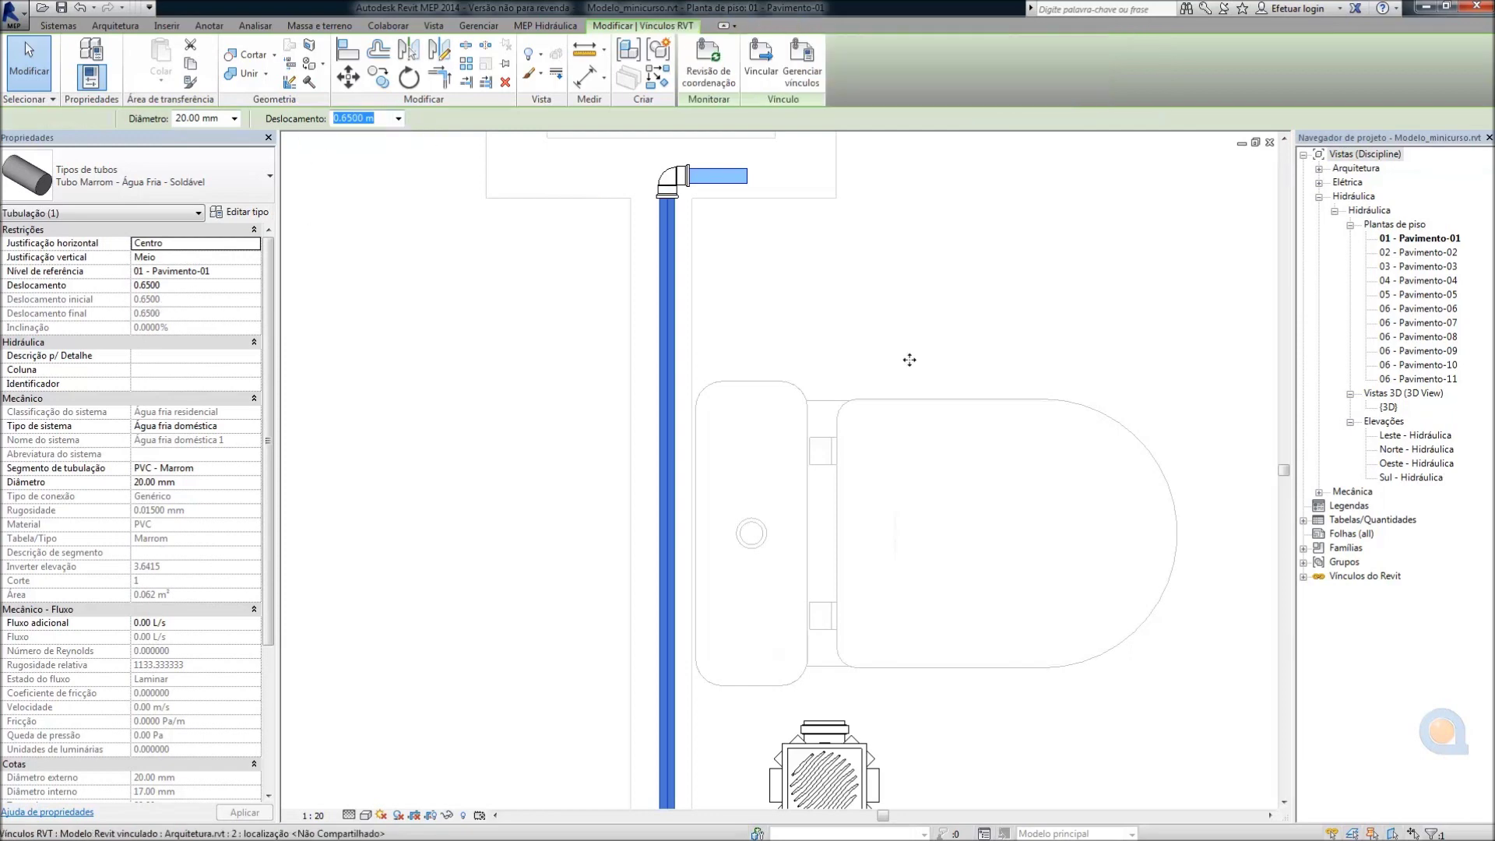
scroll(859, 368, "down", 2)
key("Escape")
scroll(860, 368, "down", 2)
scroll(850, 517, "down", 2)
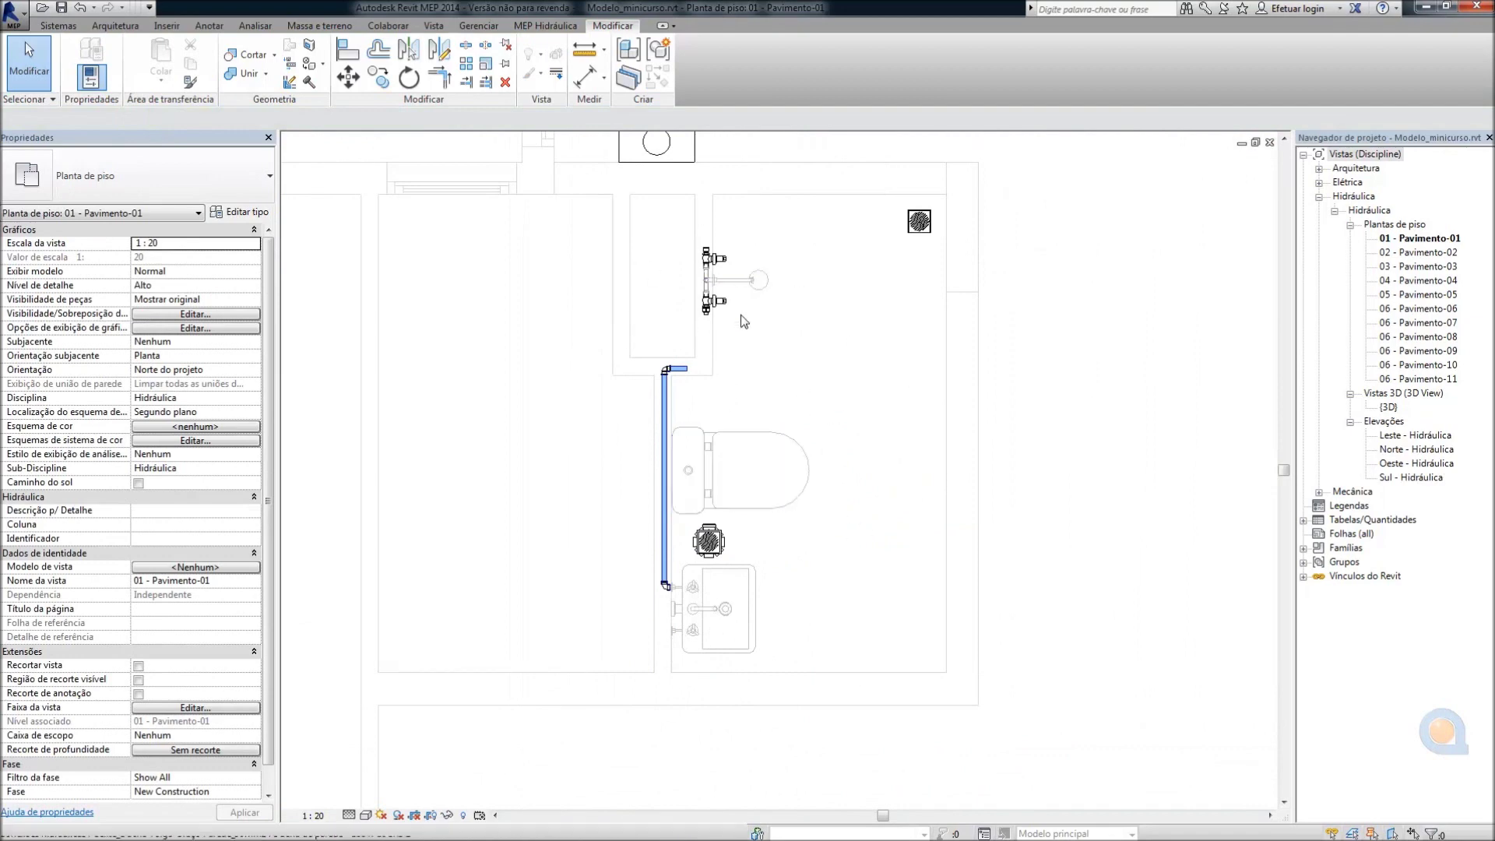
Open the default {3D} view and zoom in to inspect the building
double_click(1388, 408)
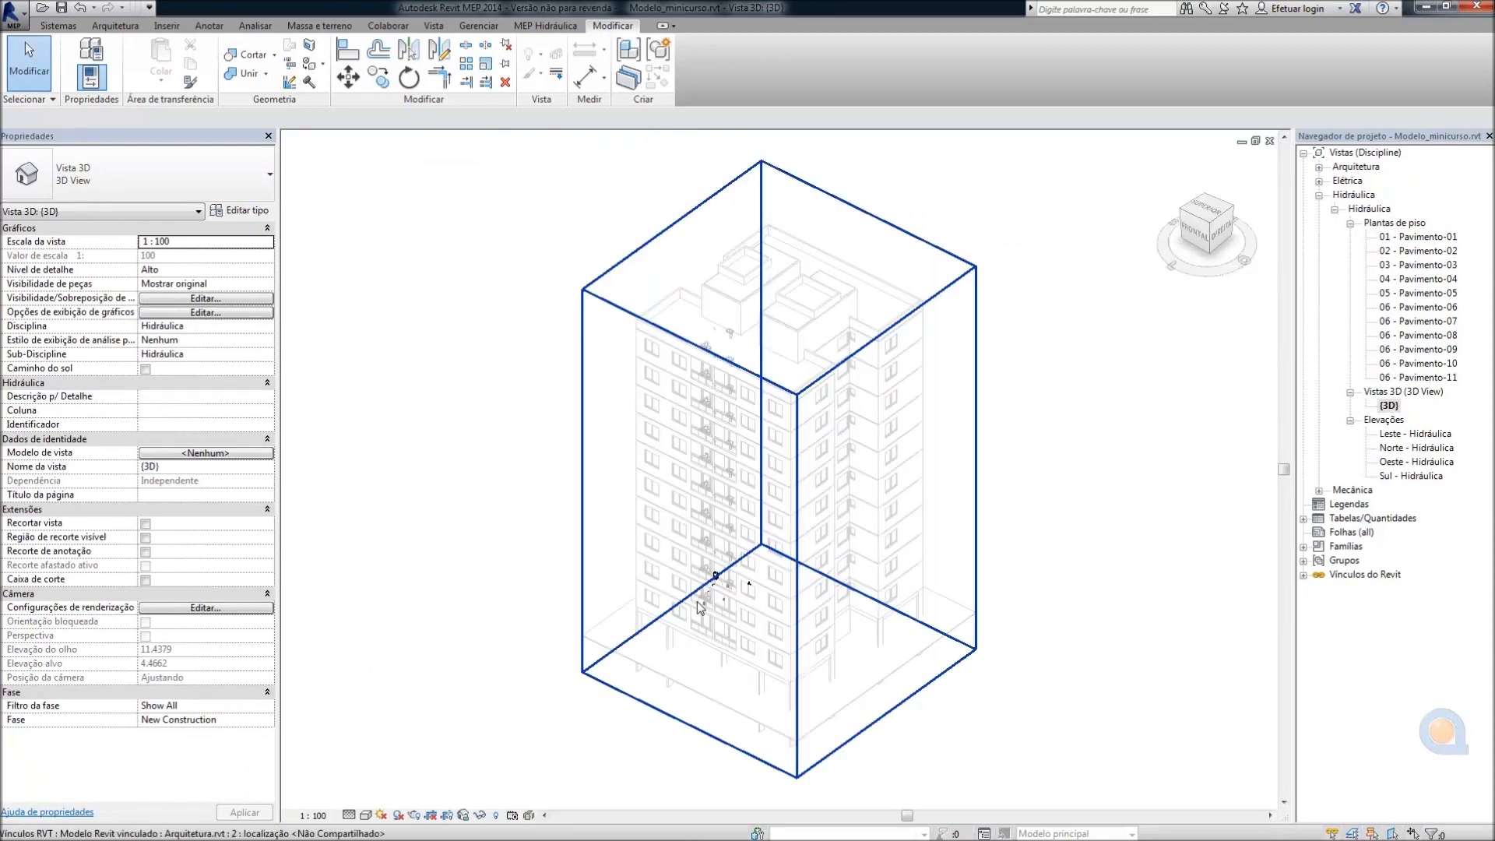
scroll(688, 605, "up", 2)
scroll(689, 604, "up", 2)
scroll(689, 604, "up", 2)
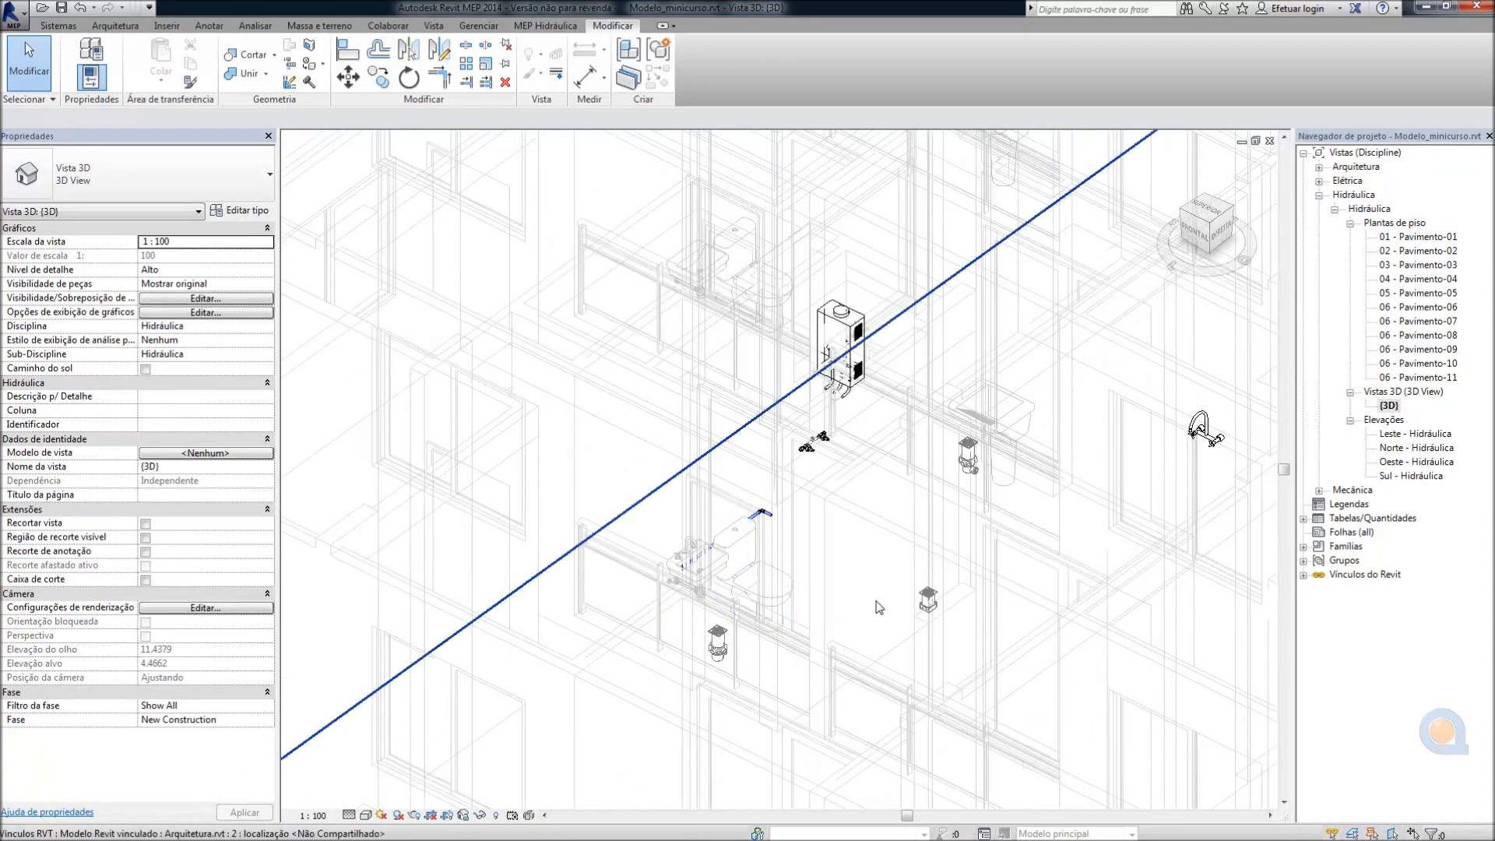
scroll(771, 617, "down", 1)
scroll(771, 620, "down", 2)
scroll(771, 619, "down", 2)
scroll(740, 615, "down", 2)
scroll(737, 608, "up", 2)
scroll(740, 473, "up", 2)
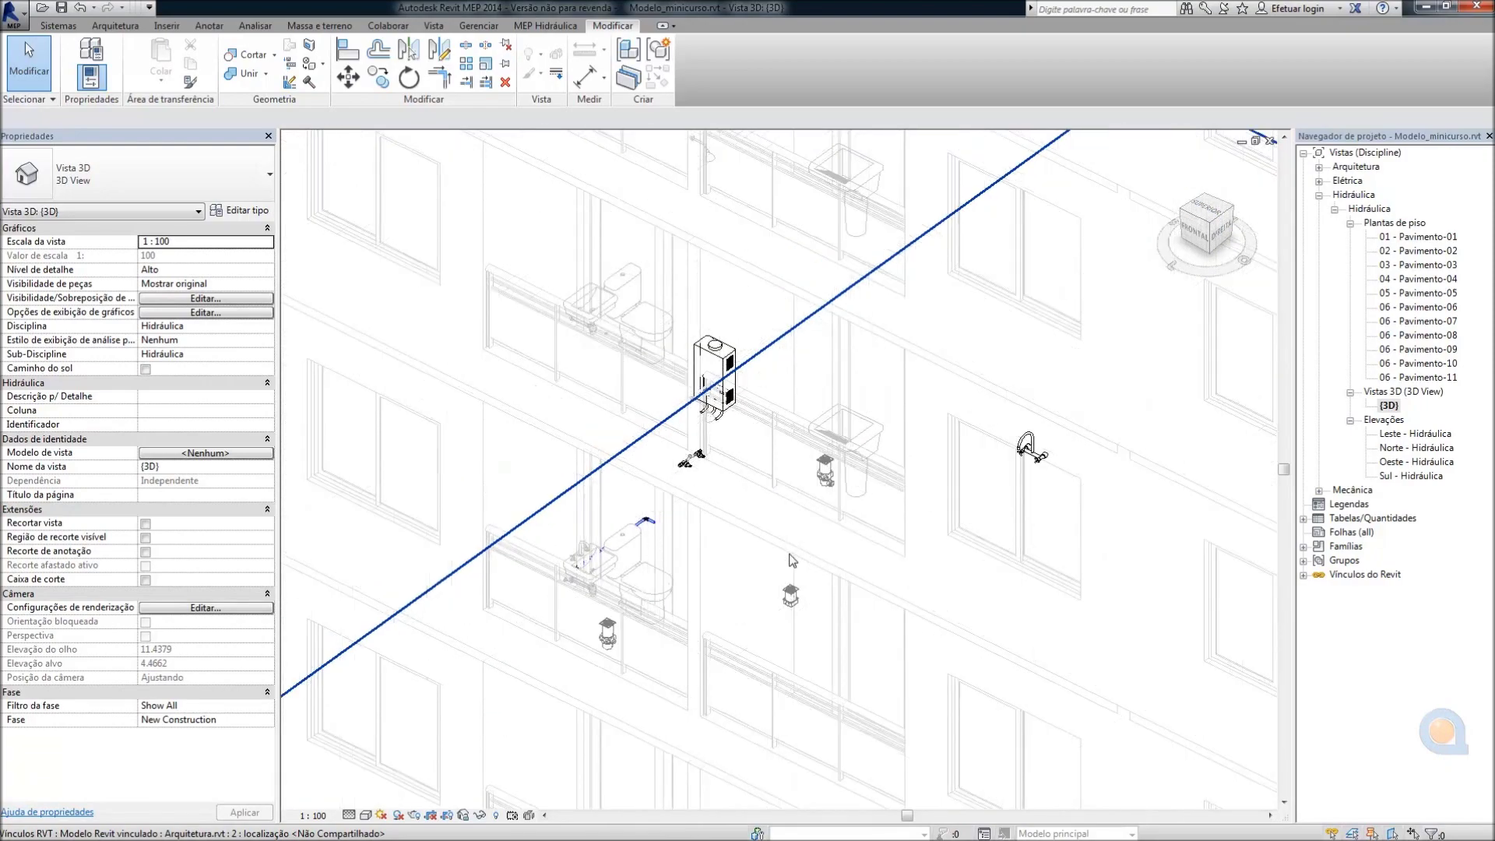
Zoom back out, deselect the section box, and bring up the {3D} view's duplicate options
scroll(698, 530, "down", 2)
scroll(698, 529, "down", 3)
scroll(704, 530, "down", 3)
scroll(780, 567, "down", 2)
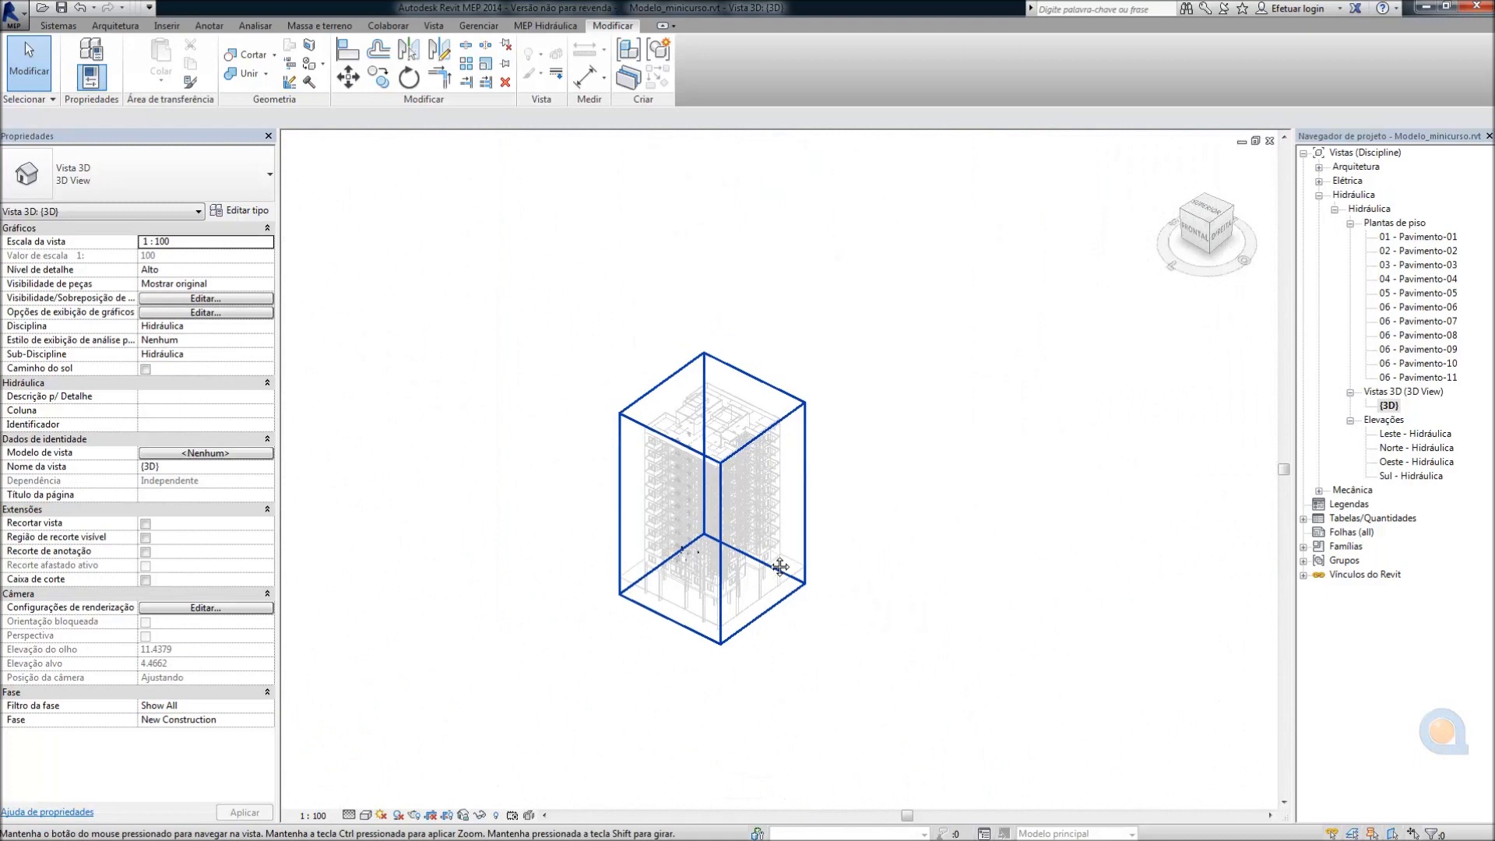
scroll(705, 546, "up", 3)
scroll(693, 549, "up", 2)
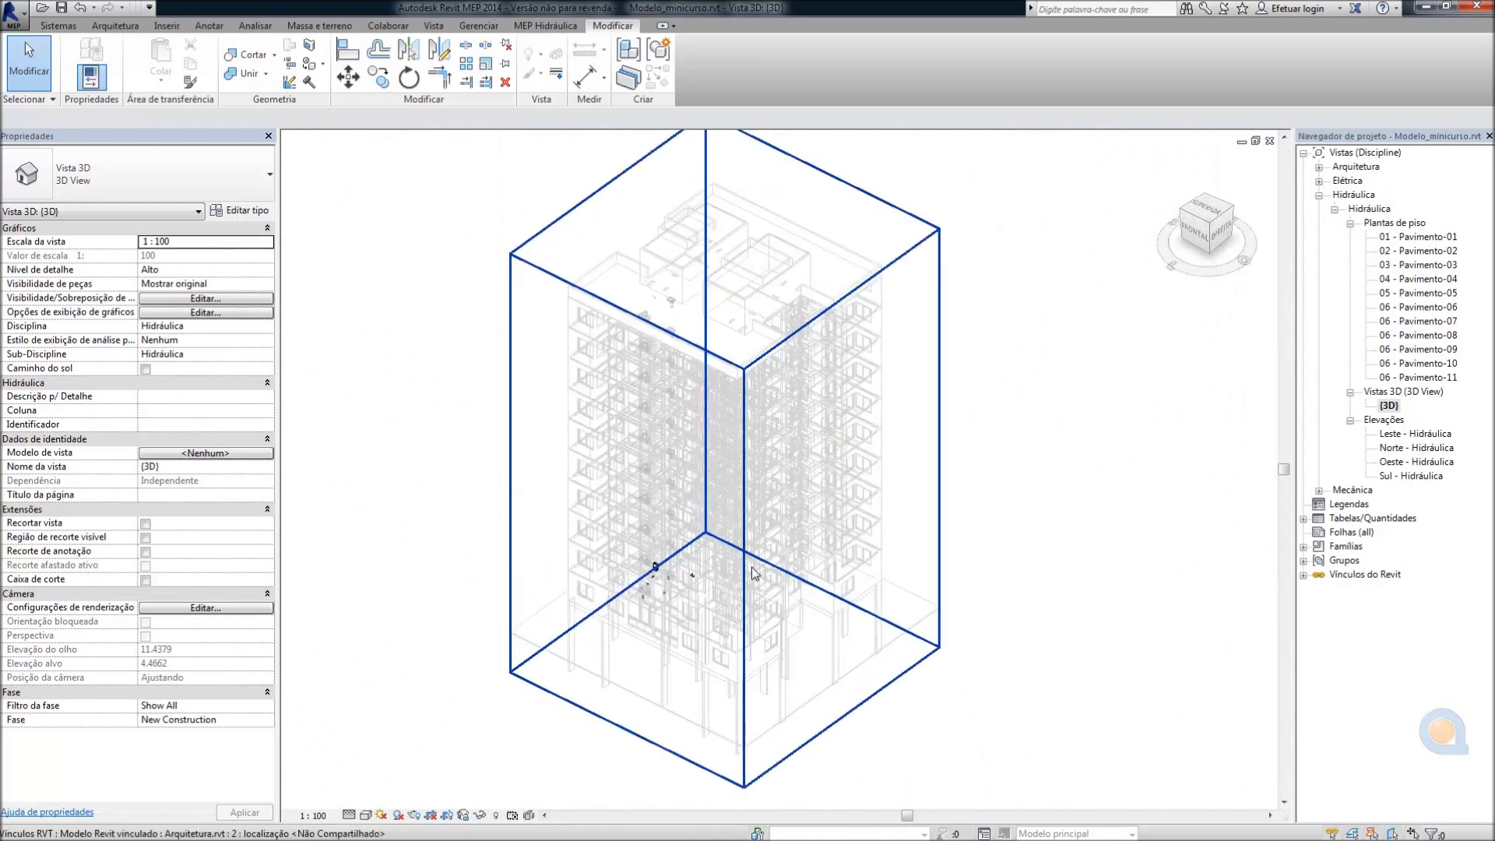
left_click(1113, 597)
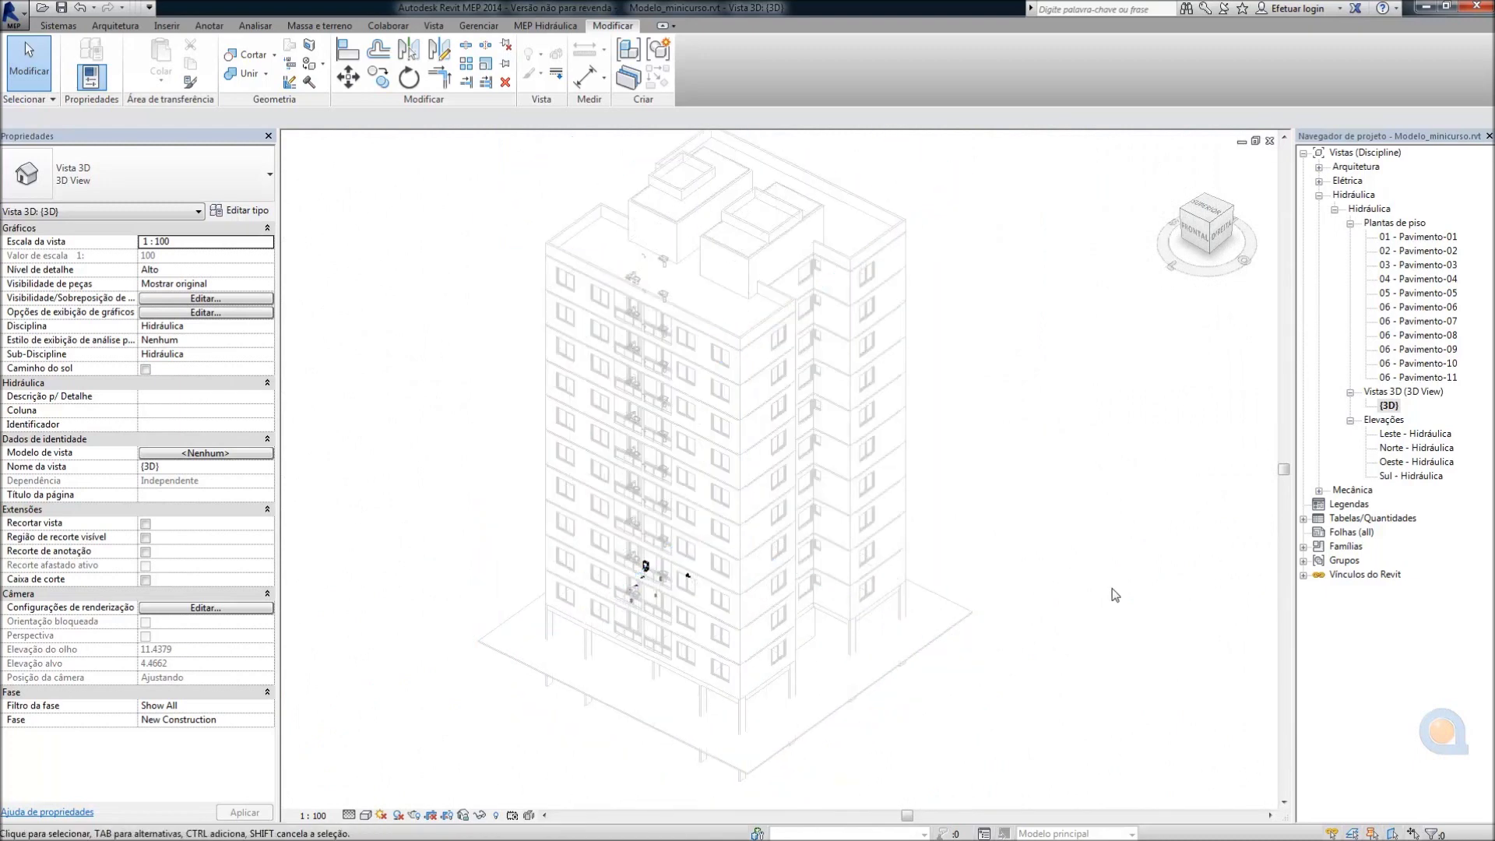
right_click(1391, 411)
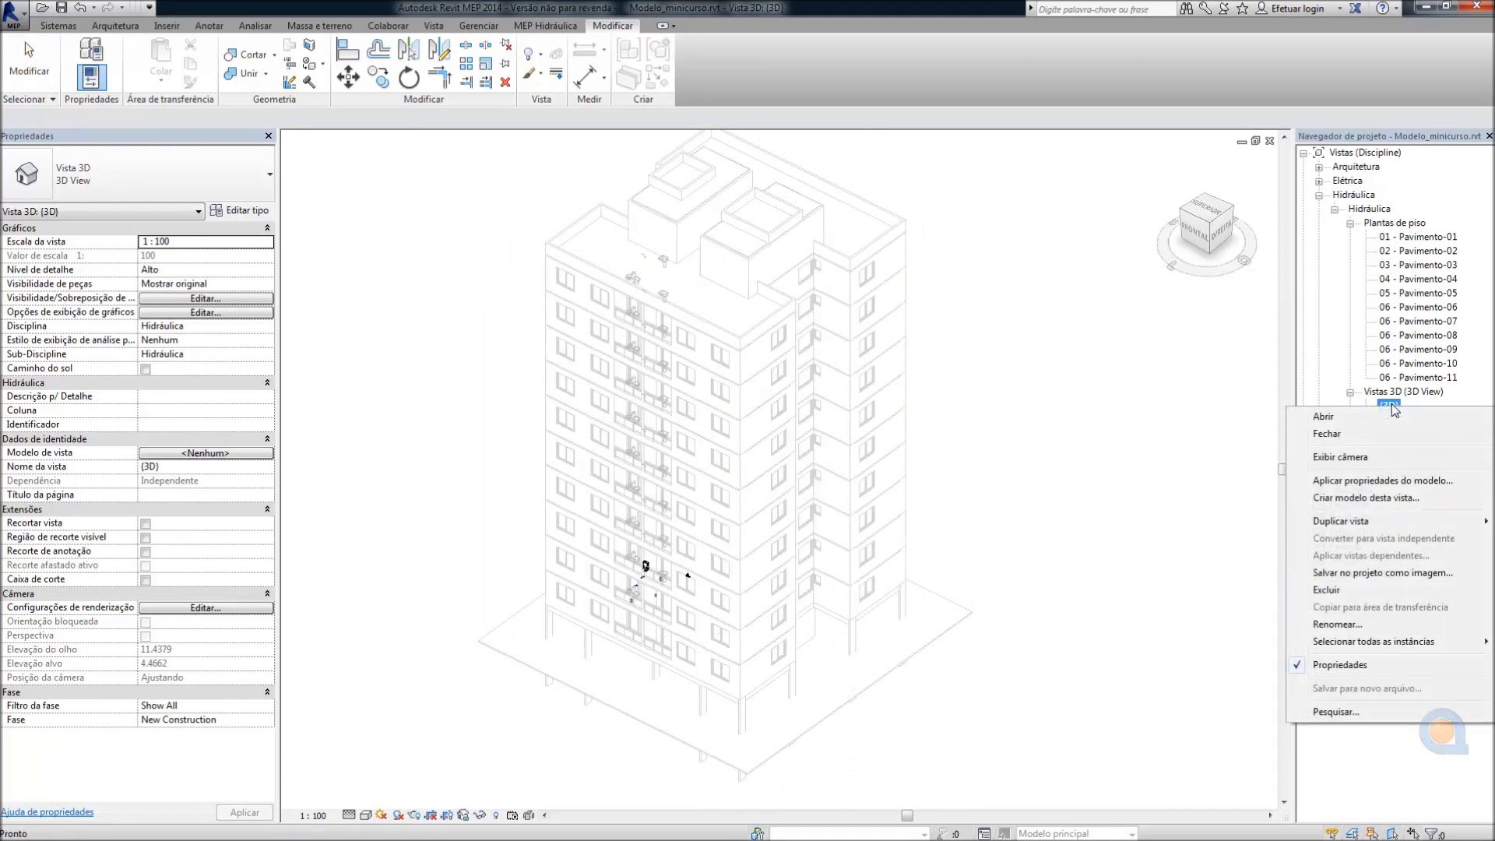
mouse_move(1342, 521)
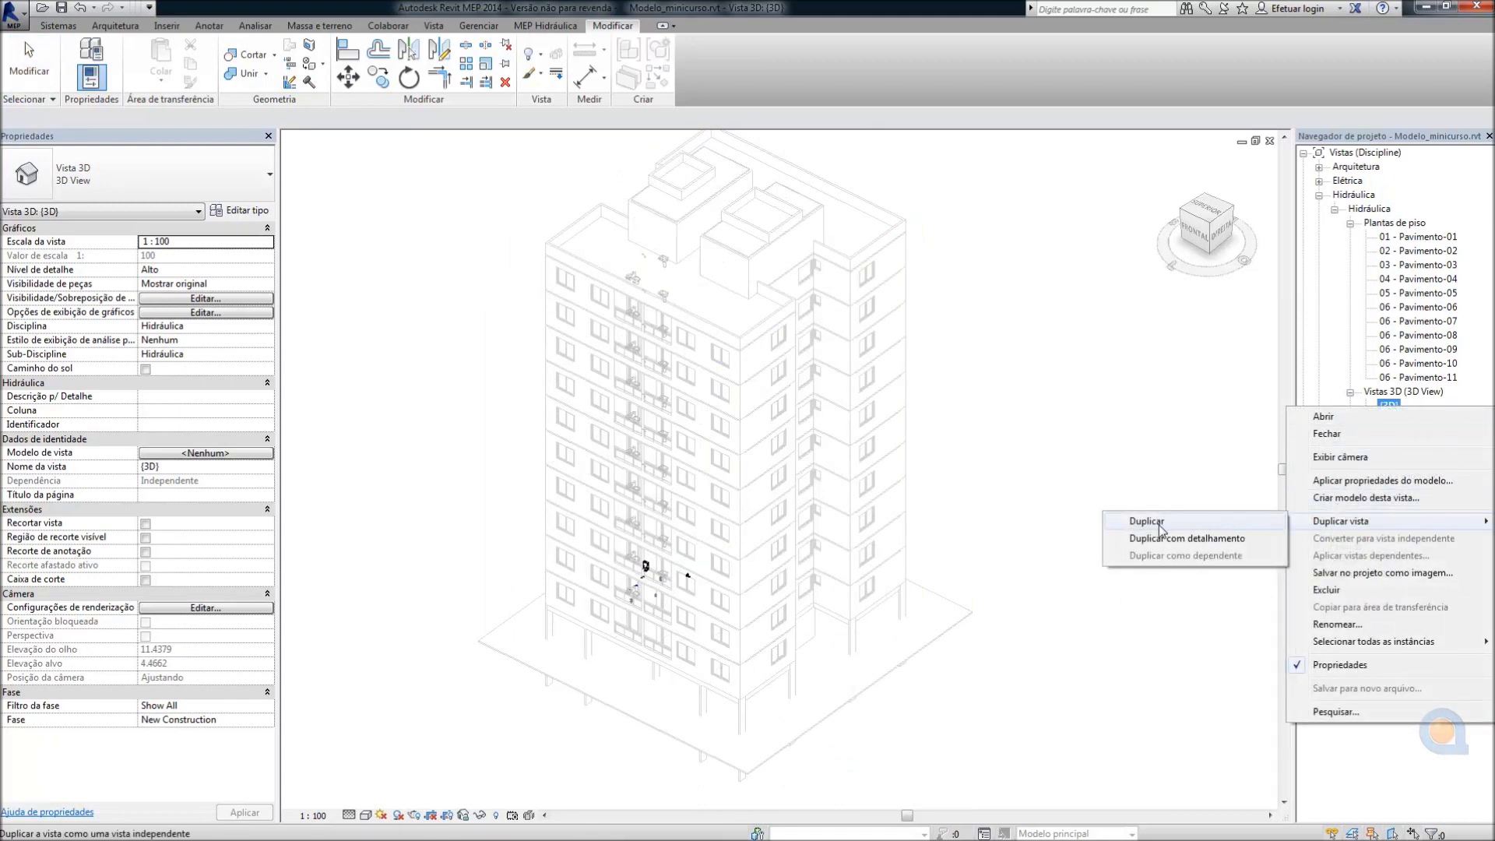
Duplicate the {3D} view and rename the copy 'Isométrico geral'
left_click(1161, 530)
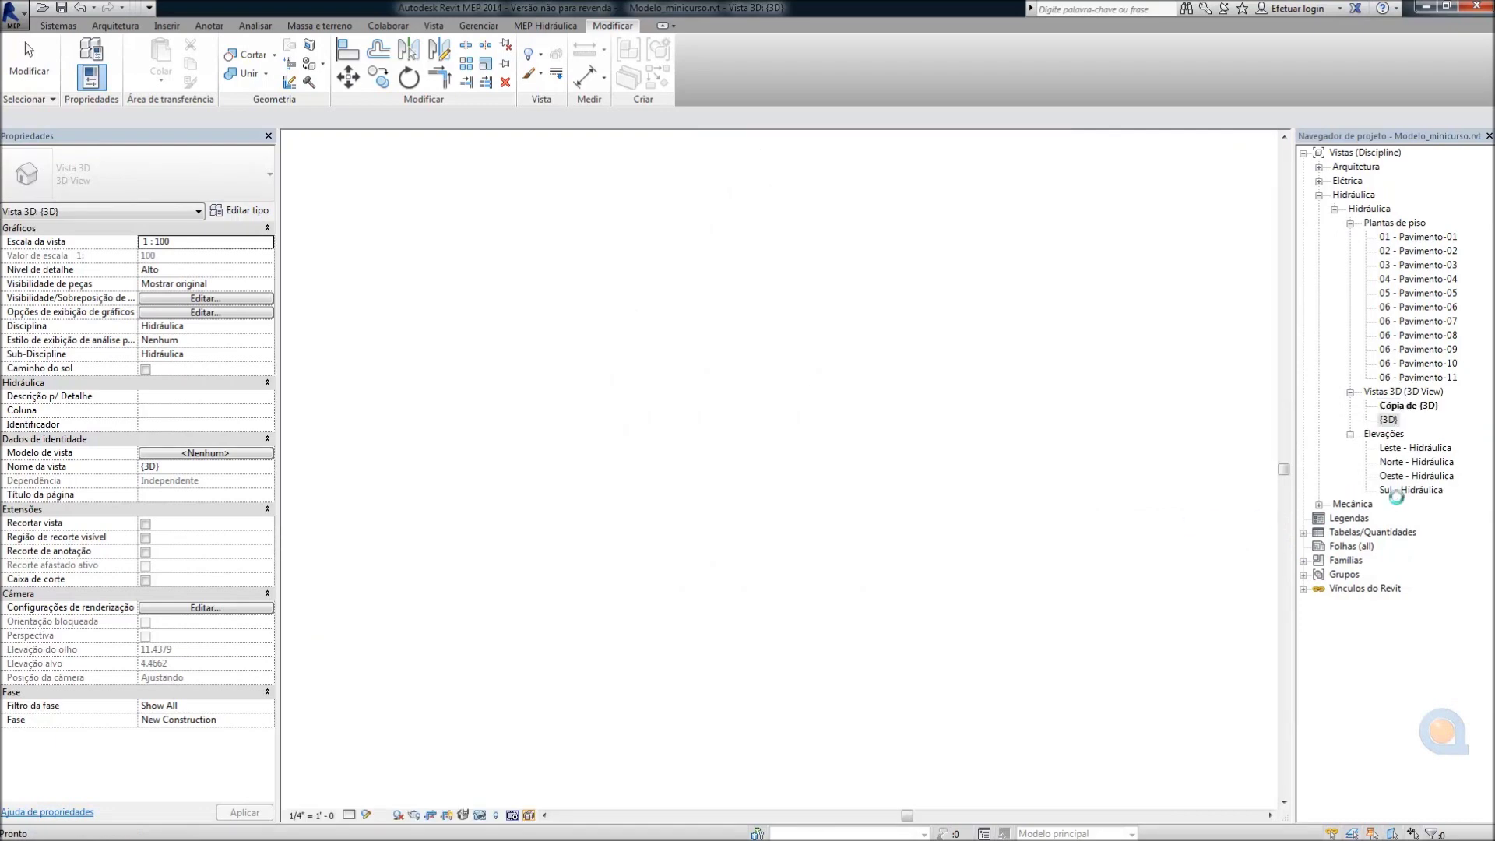
right_click(1427, 408)
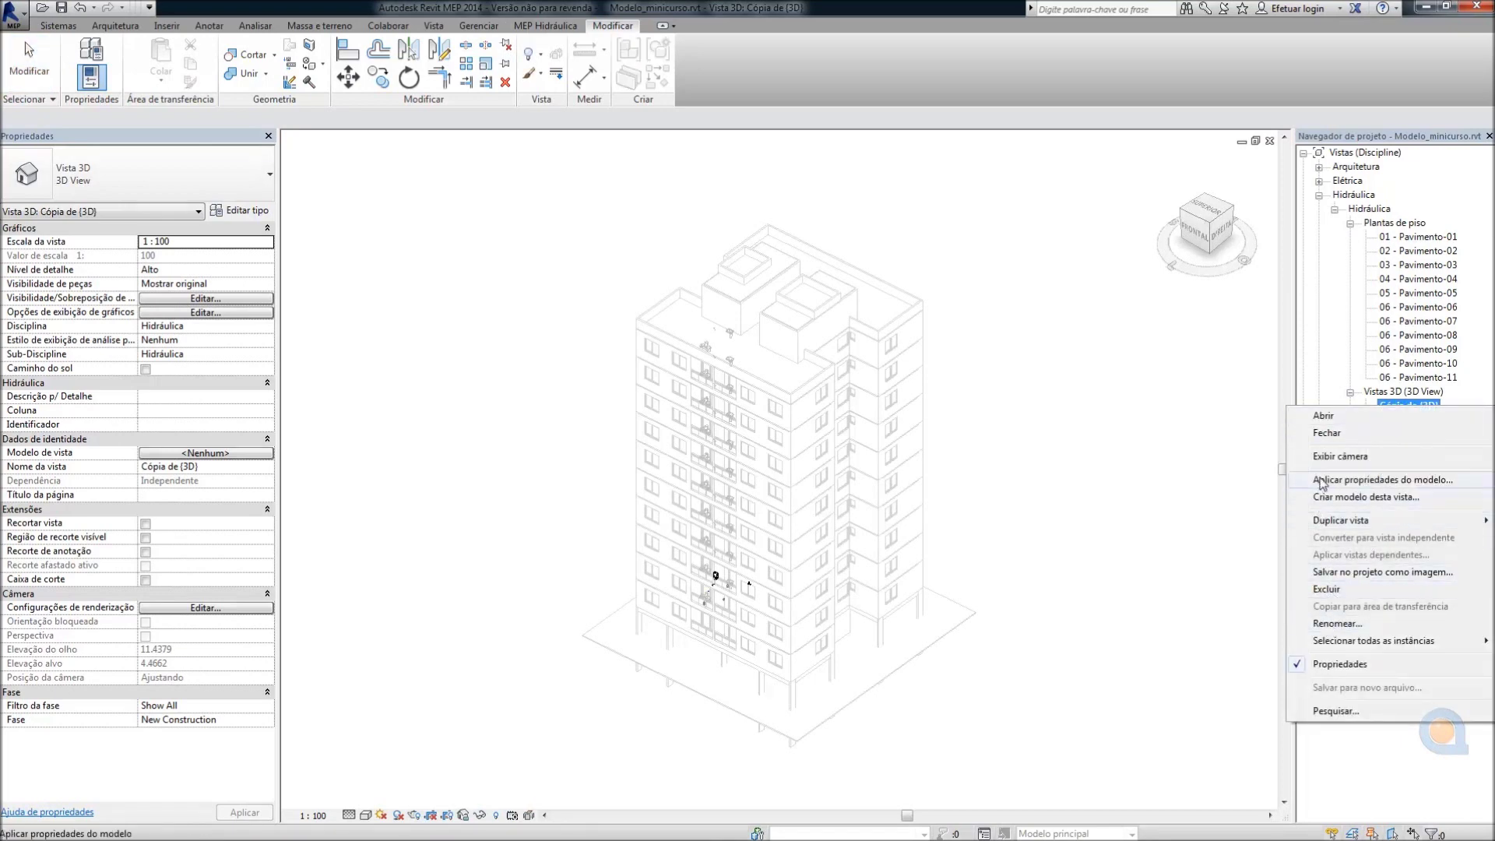
left_click(1335, 625)
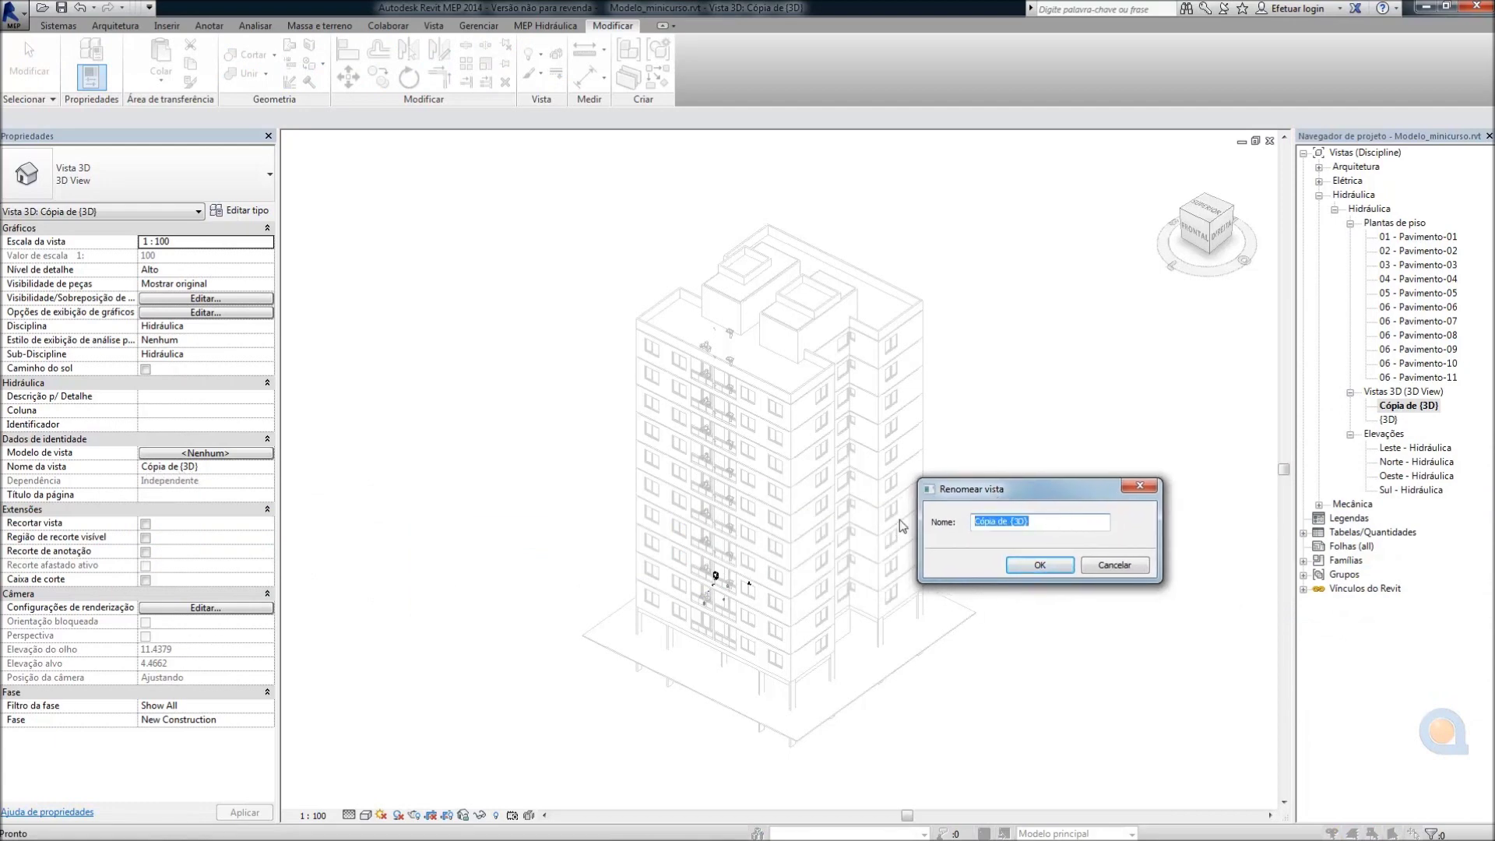
type("ISOMET")
key("BackSpace")
key("BackSpace")
key("BackSpace")
type("Isométrico geral")
left_click(1041, 565)
left_click(1126, 578)
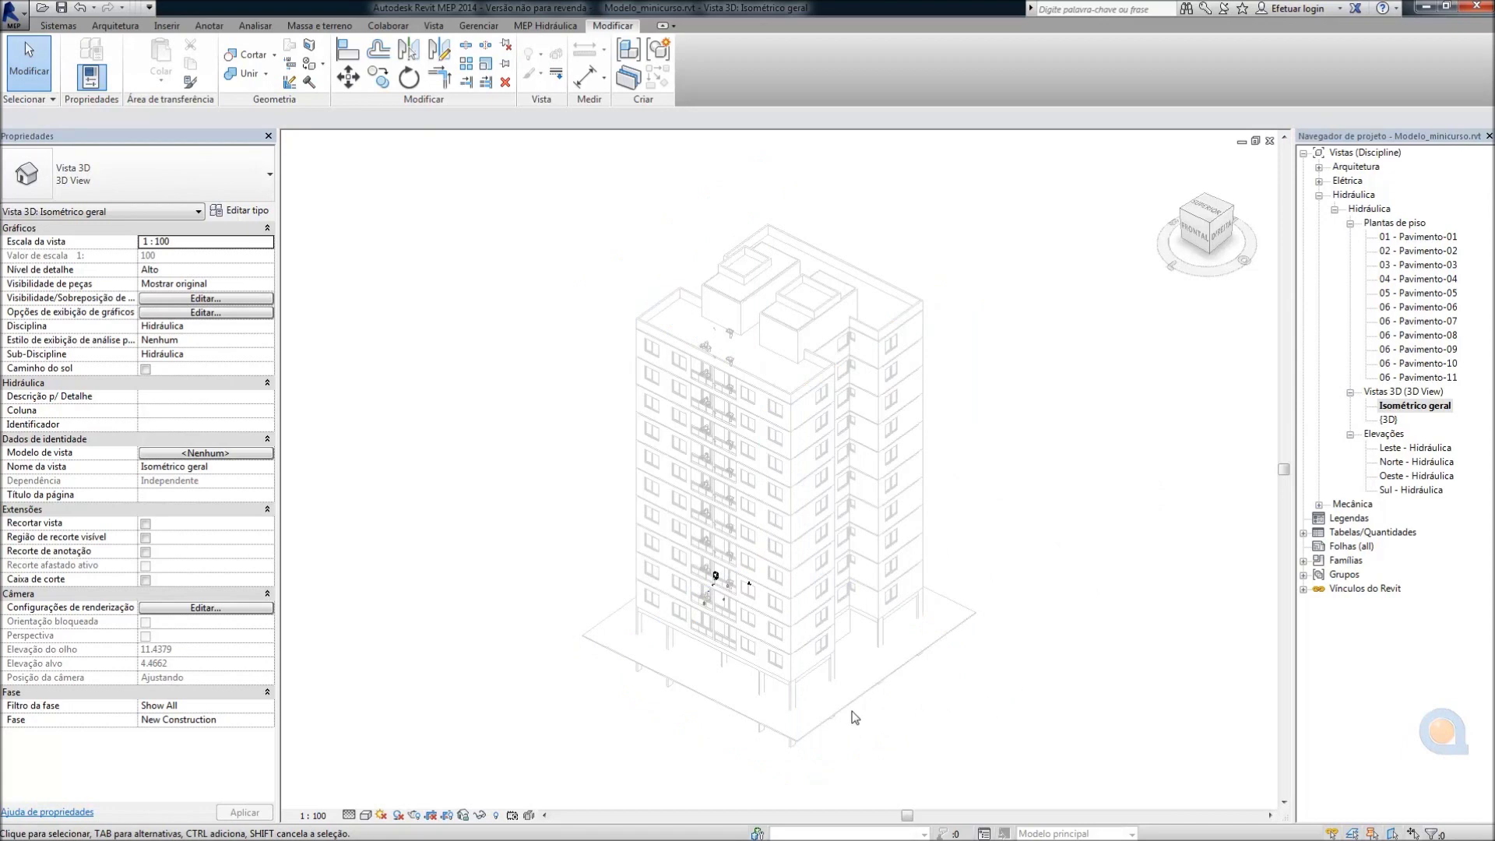
scroll(717, 577, "up", 1)
scroll(731, 595, "up", 1)
scroll(681, 605, "up", 1)
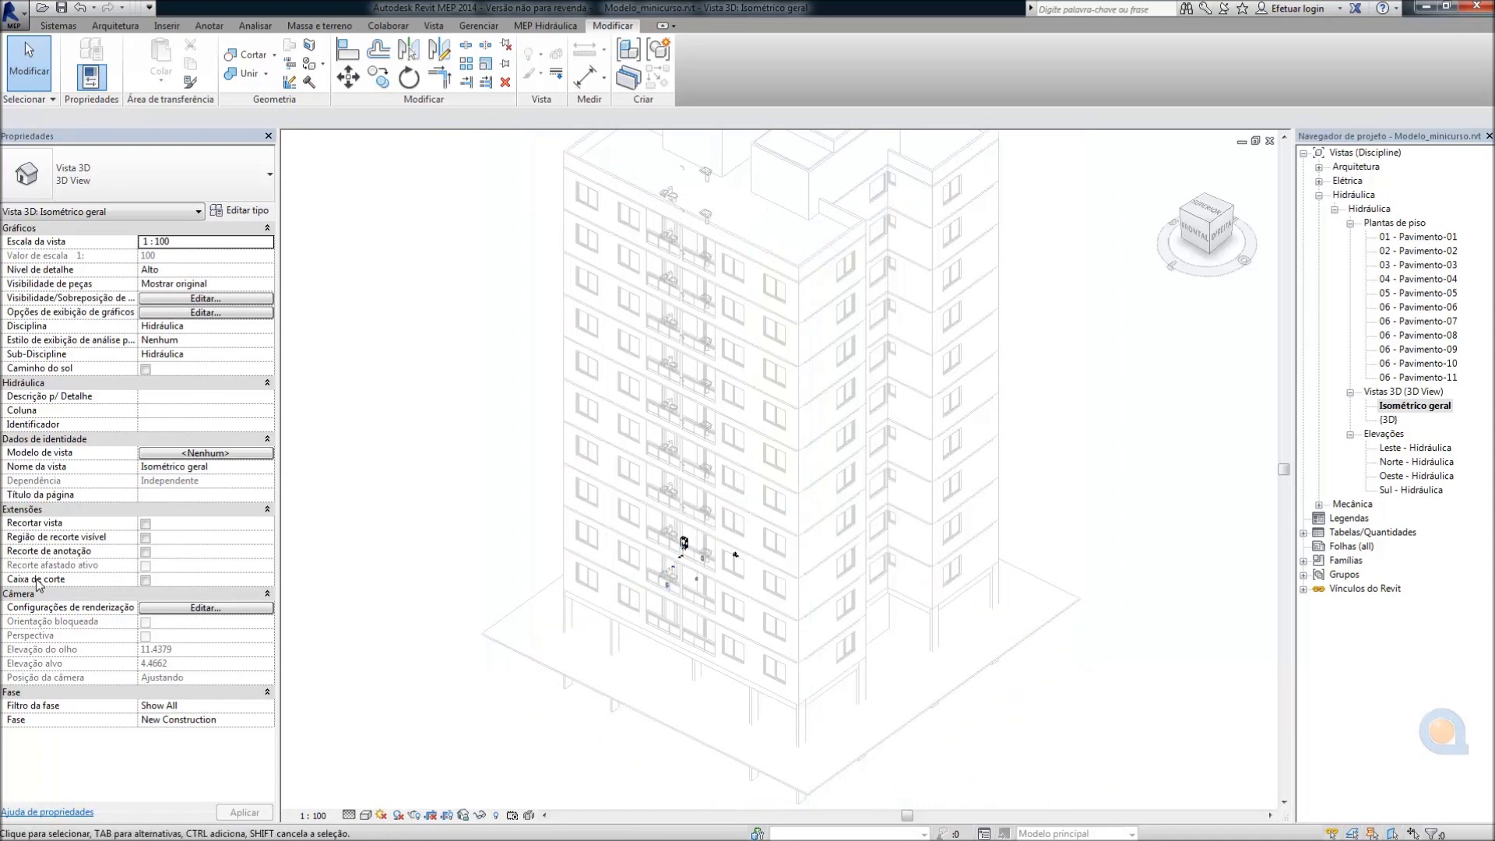
Enable the section box and trim its sides from above around the bathroom
left_click(145, 579)
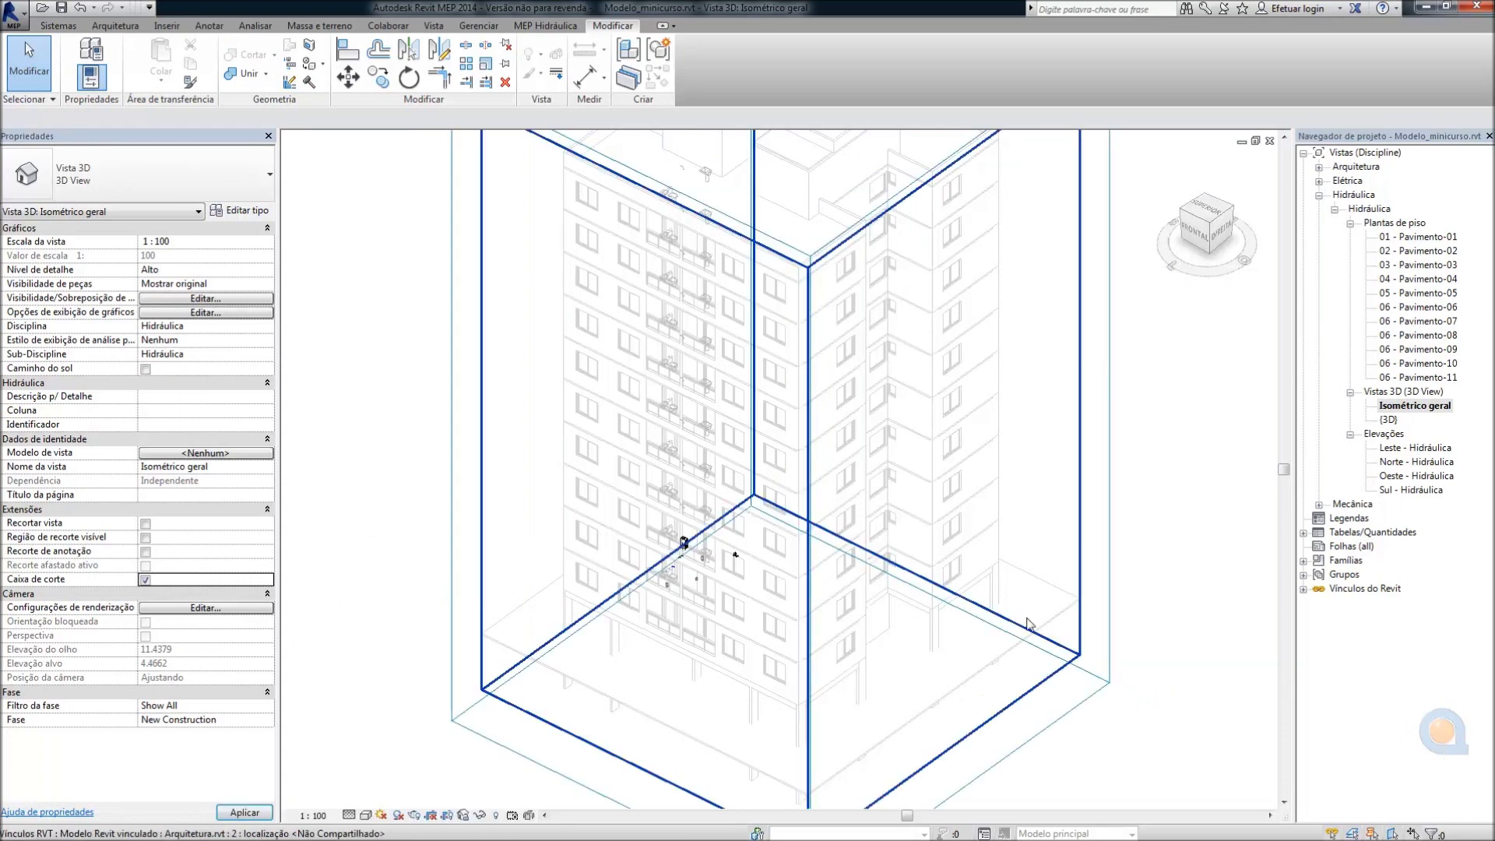
scroll(1176, 598, "down", 3)
left_click(961, 533)
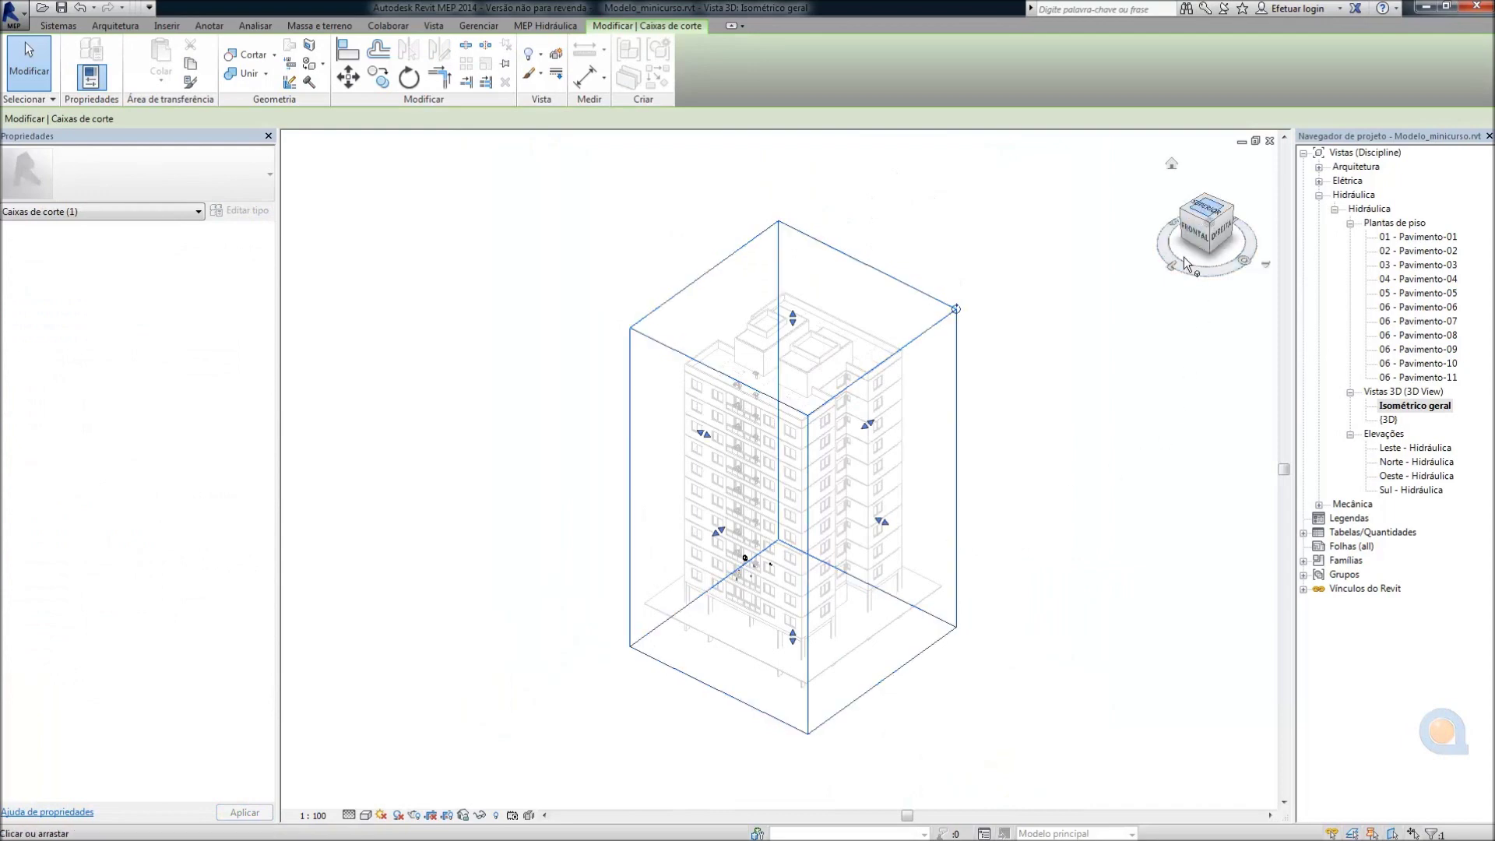
left_click_drag(1208, 218, 1161, 274)
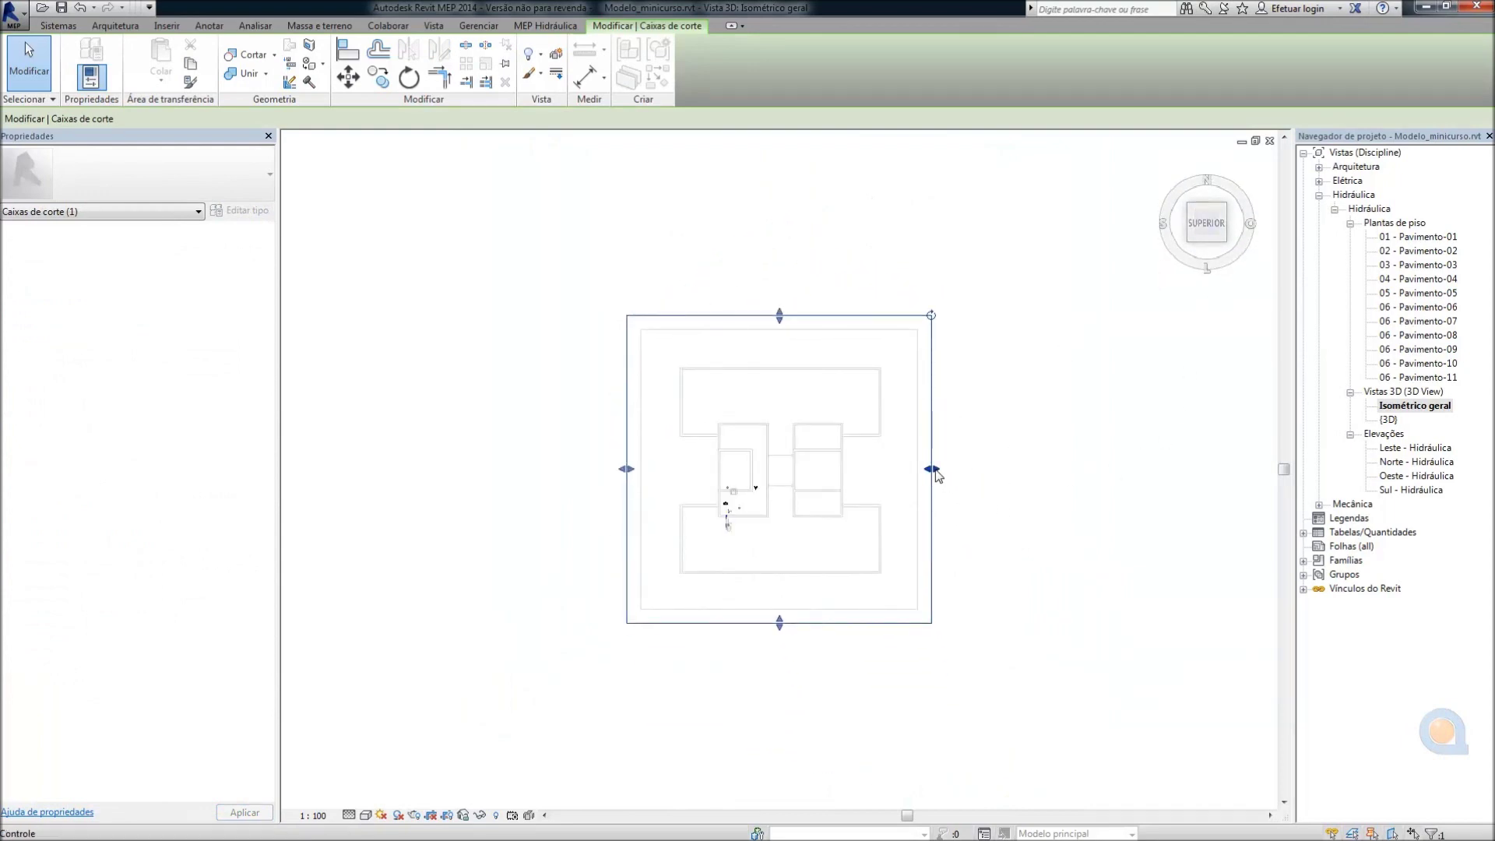
left_click_drag(807, 472, 761, 475)
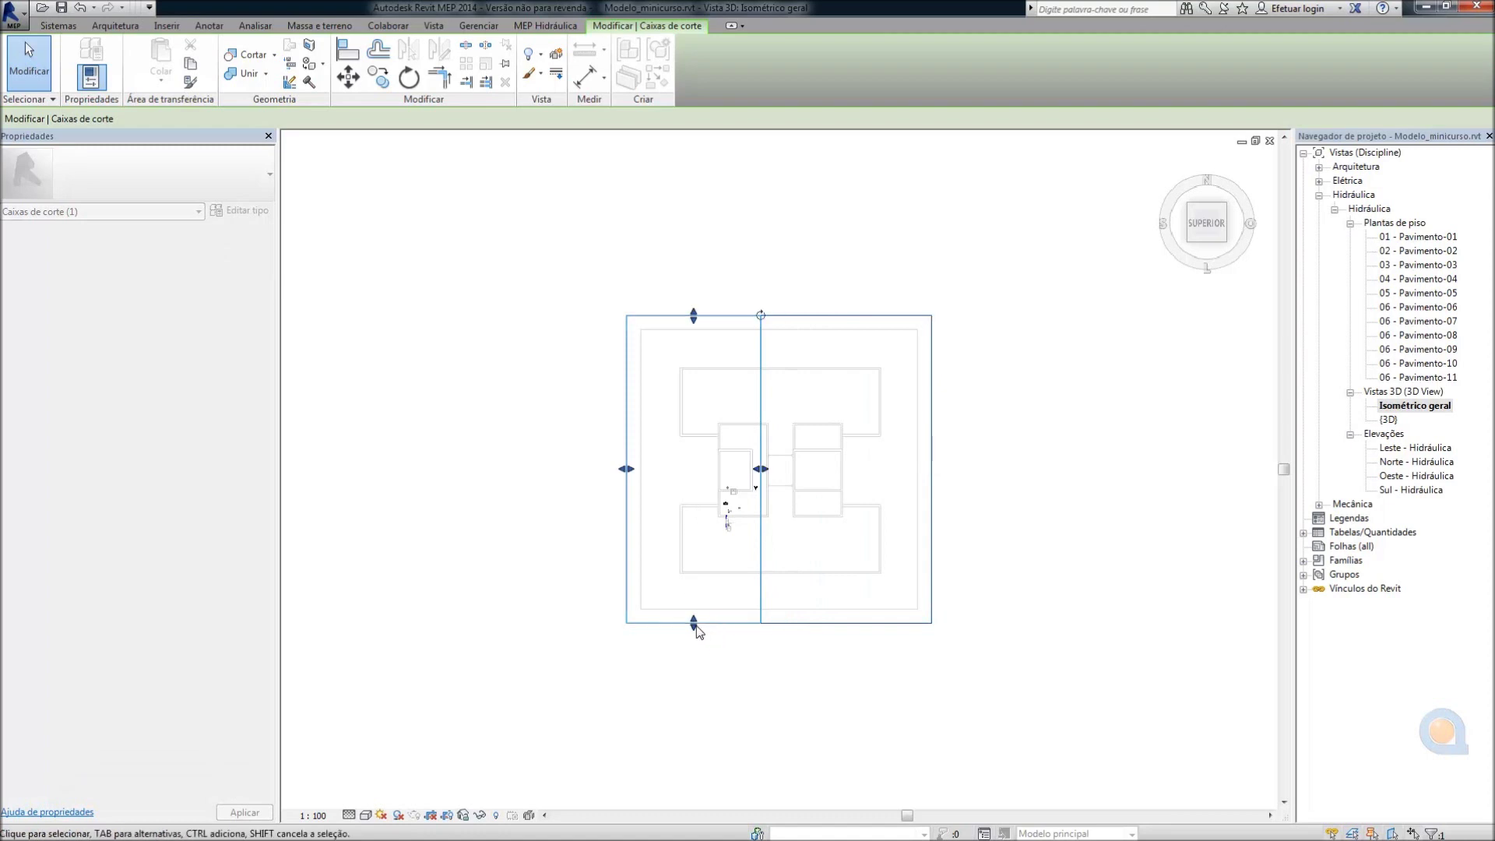
left_click_drag(694, 625, 707, 533)
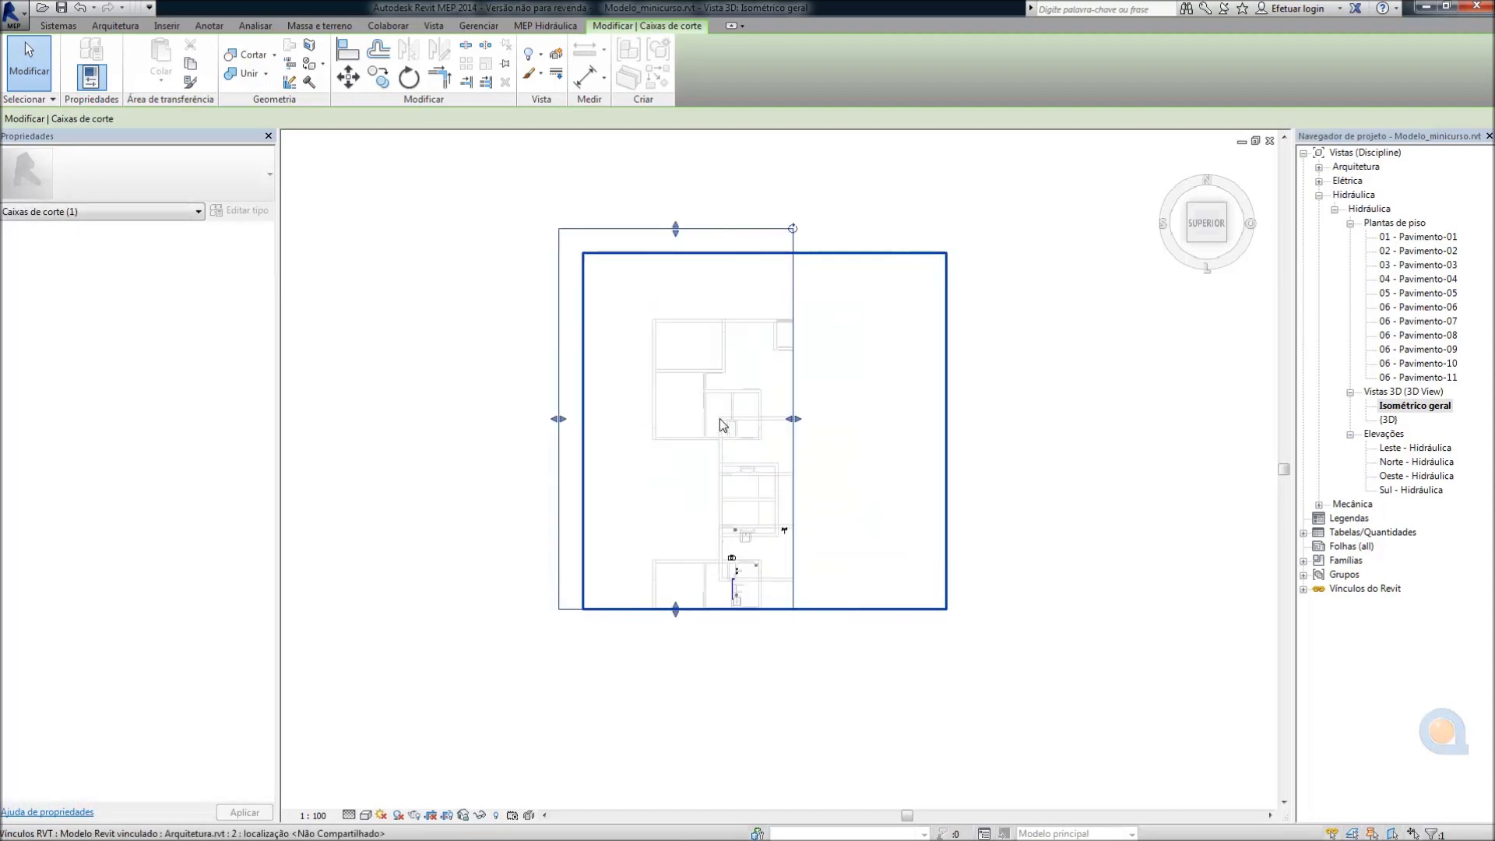
left_click_drag(561, 419, 759, 453)
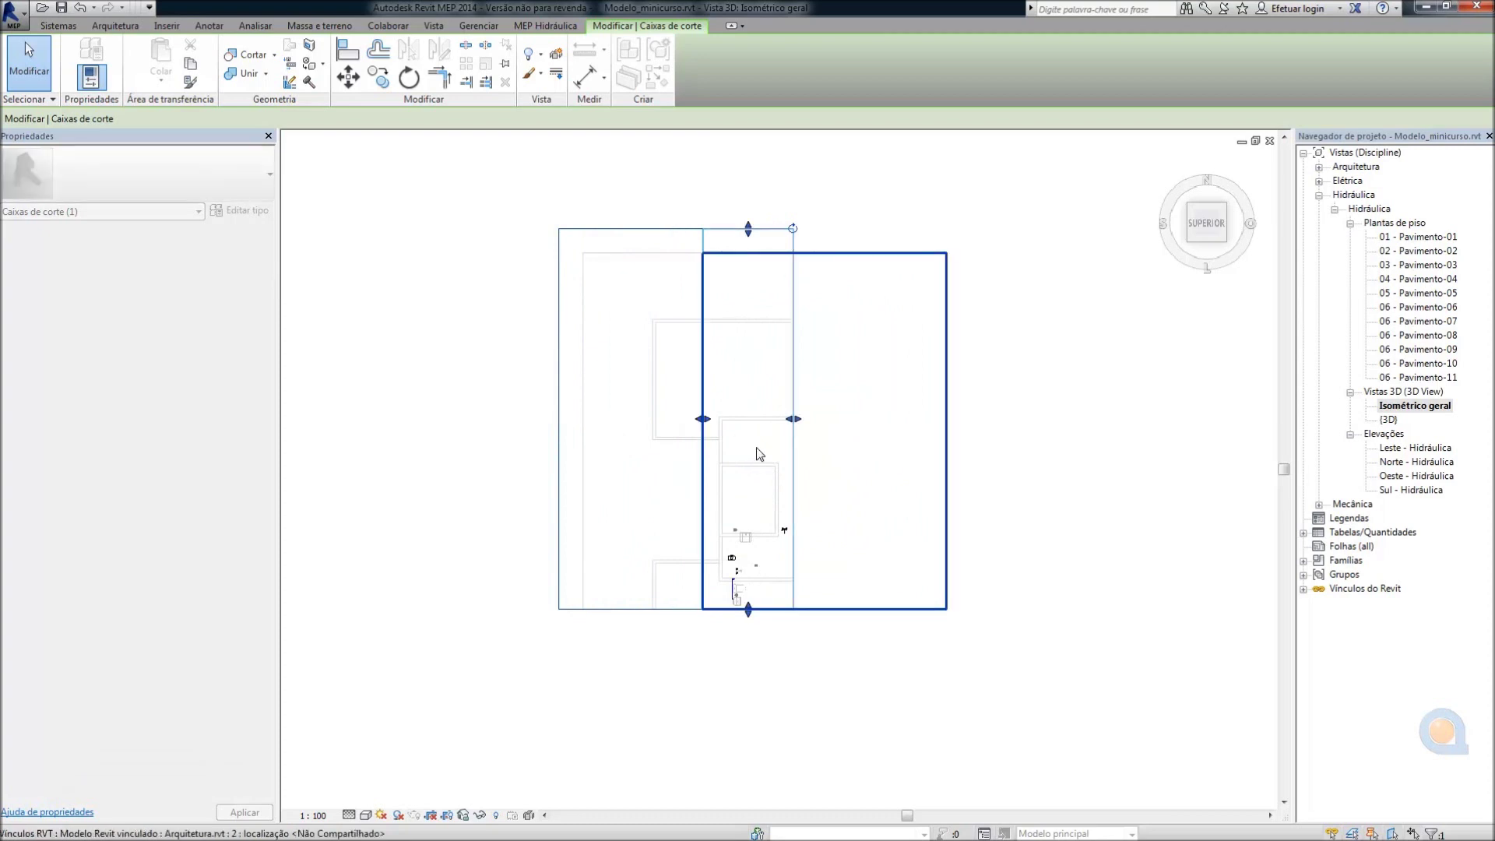
left_click_drag(749, 229, 761, 521)
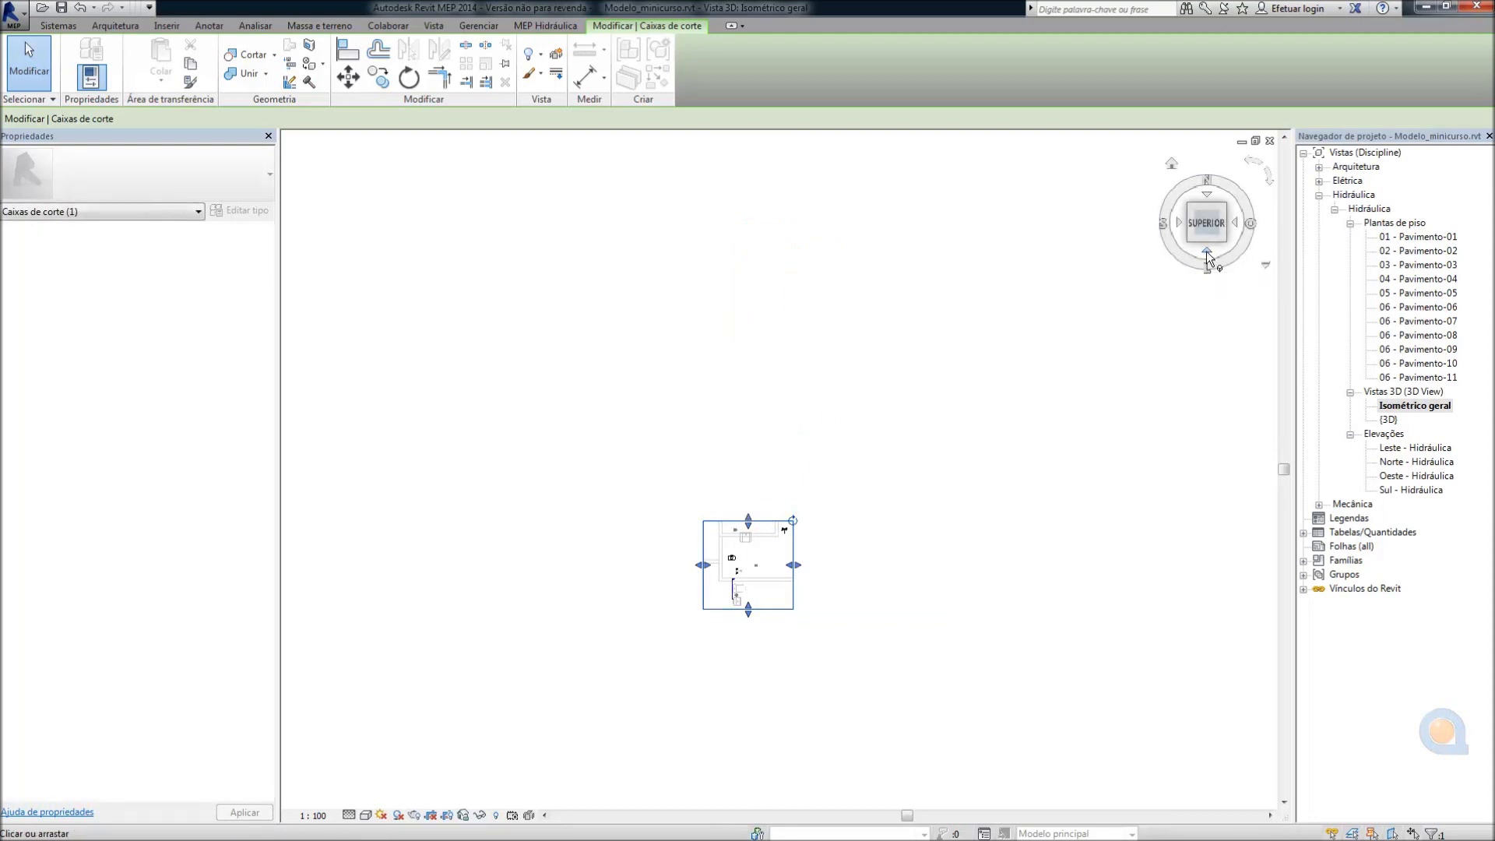
From the front view, limit the section box height to just the lowest floor
left_click(1207, 252)
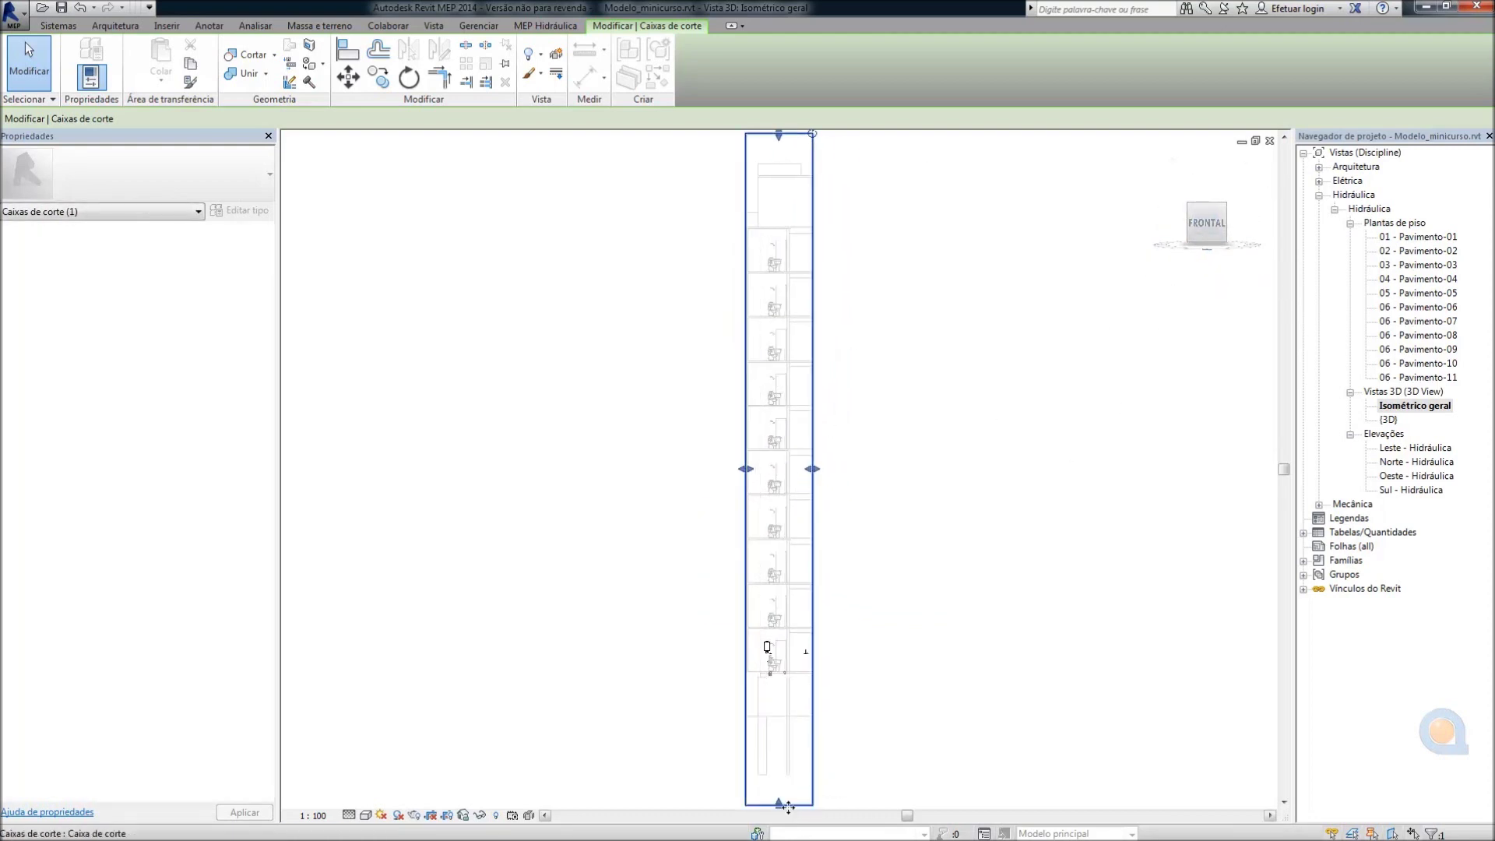
left_click_drag(779, 803, 782, 690)
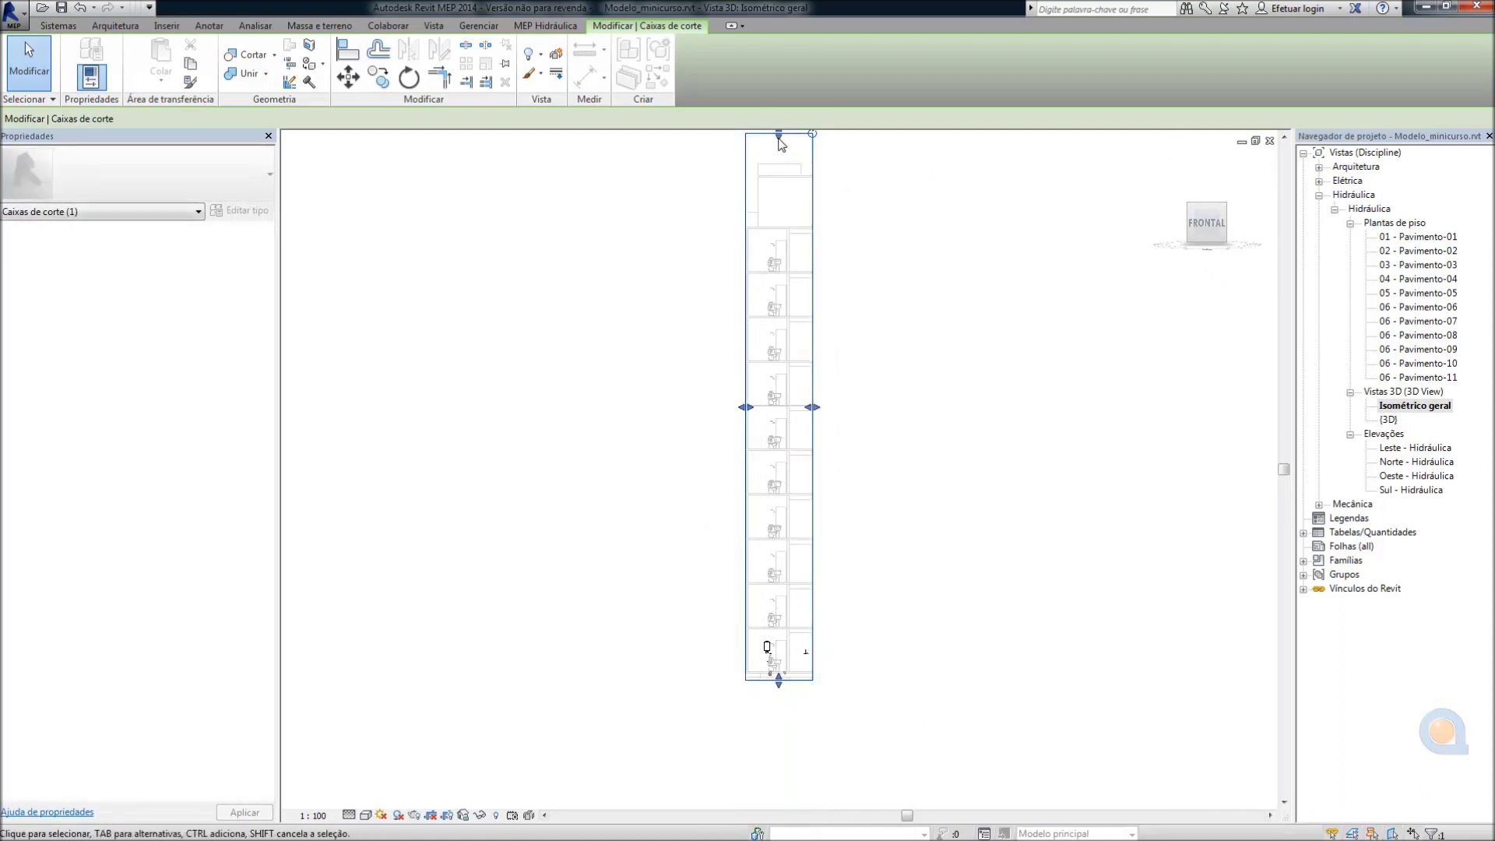
left_click_drag(779, 139, 777, 222)
left_click_drag(777, 529, 773, 615)
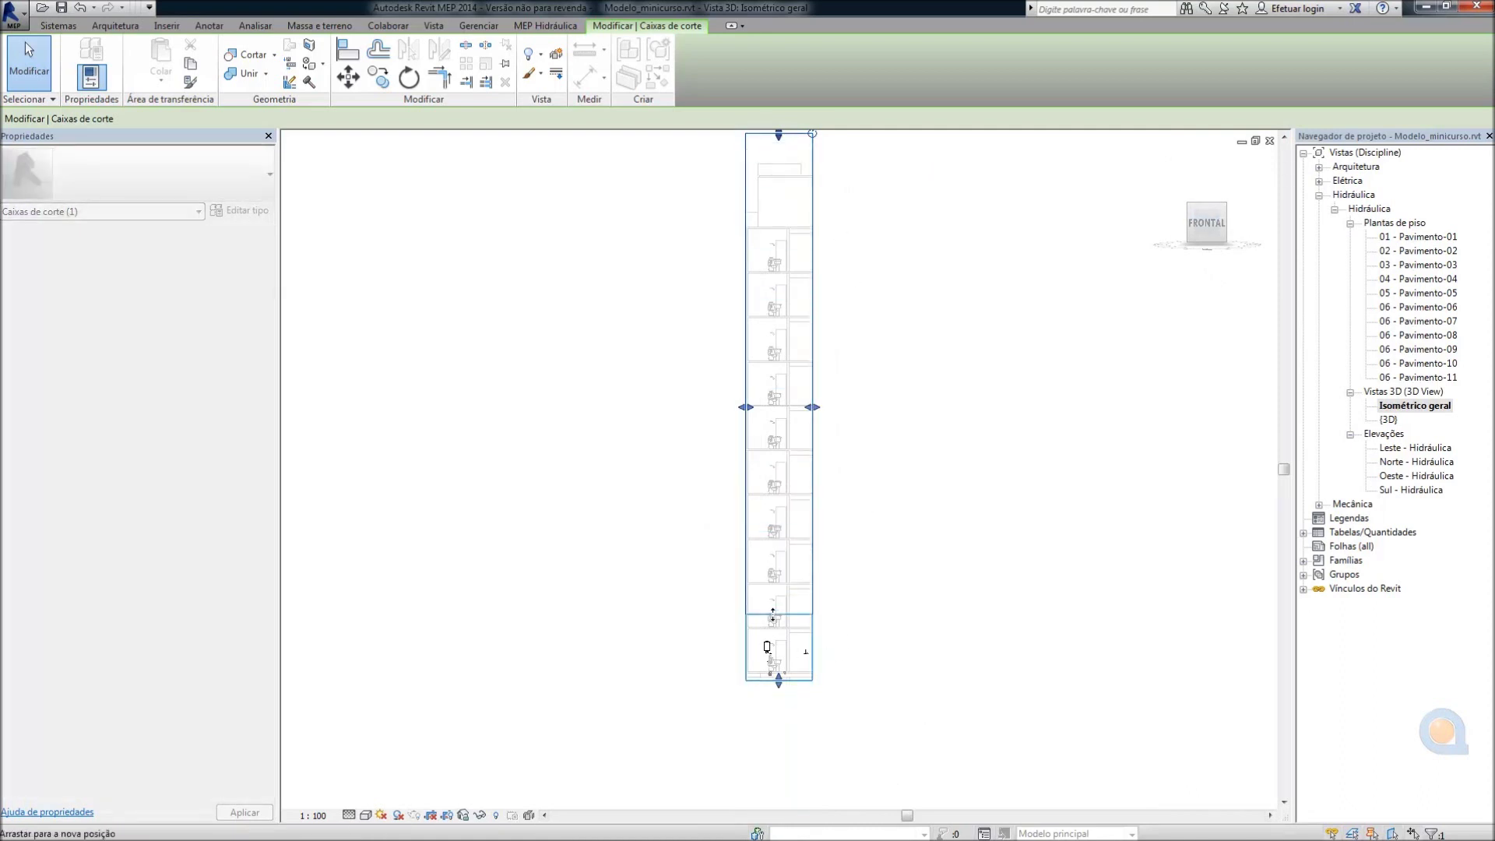
left_click_drag(776, 633, 776, 632)
left_click(912, 651)
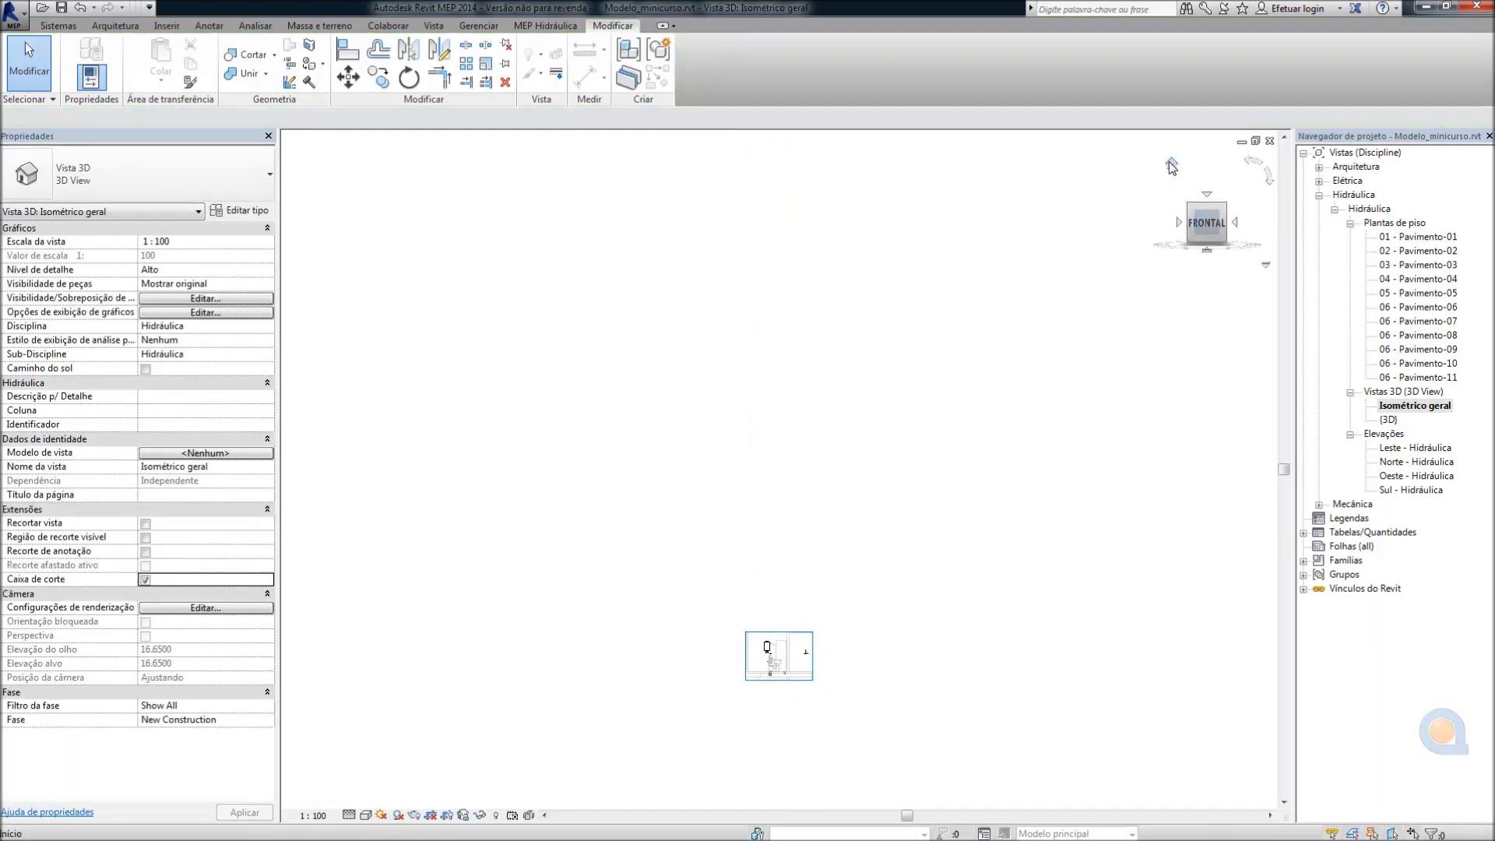
Return to the isometric view and hide the section box elements
left_click(1172, 166)
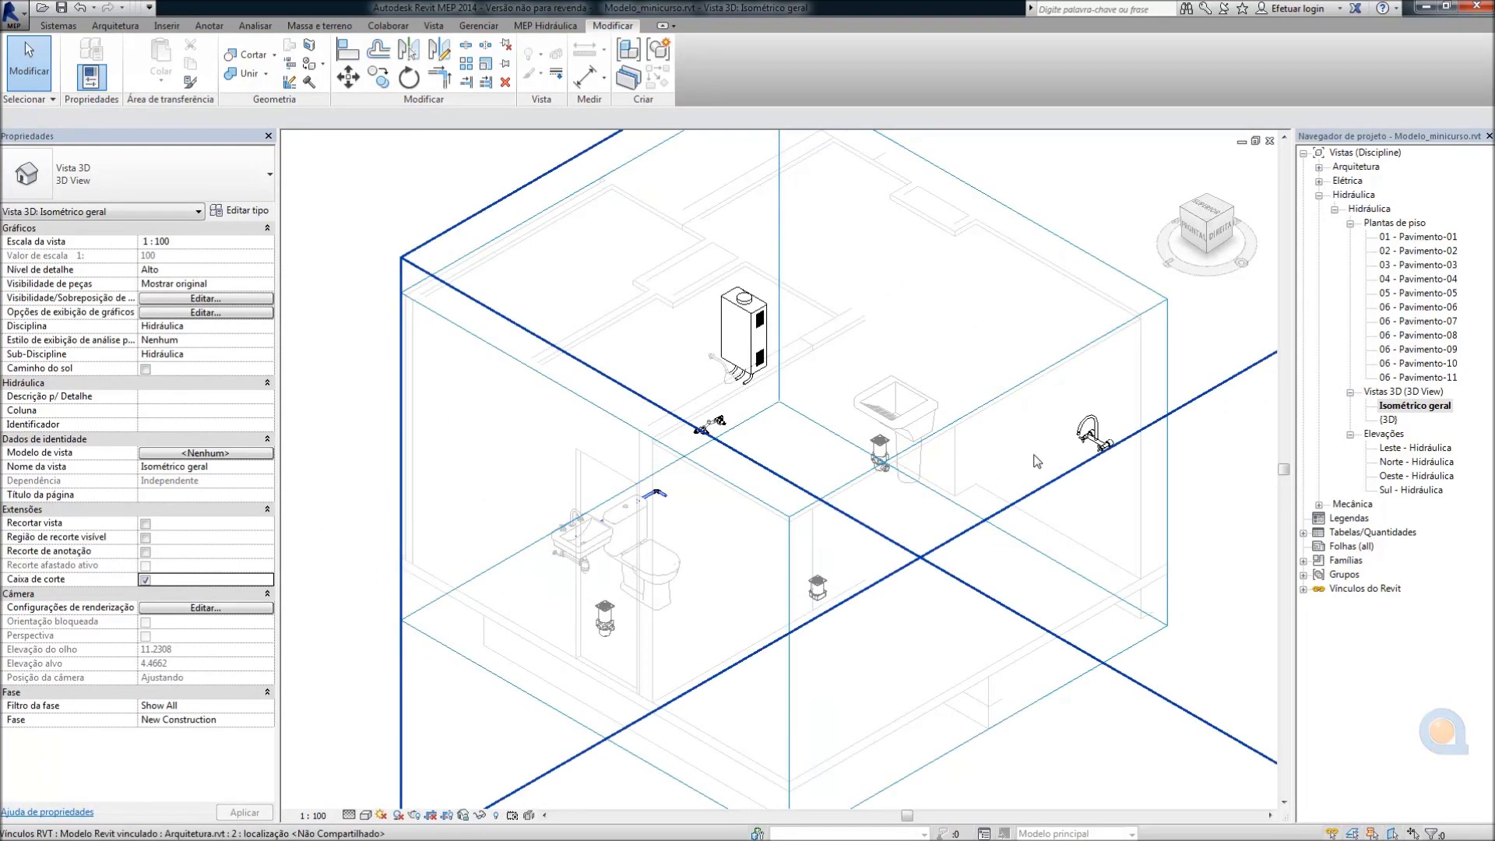
left_click(1169, 360)
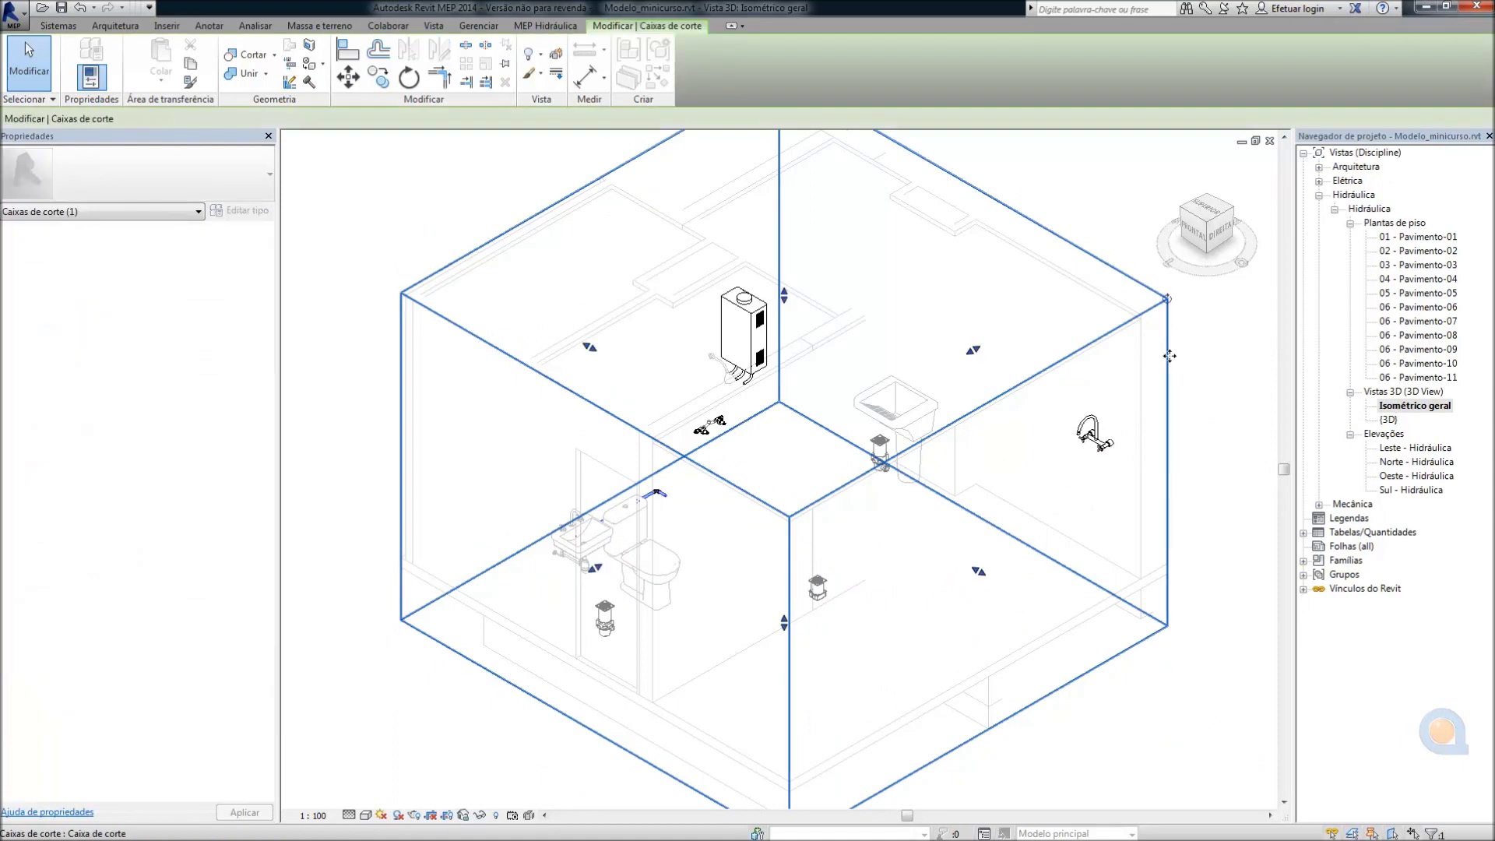
right_click(1170, 357)
mouse_move(1229, 430)
left_click(1411, 434)
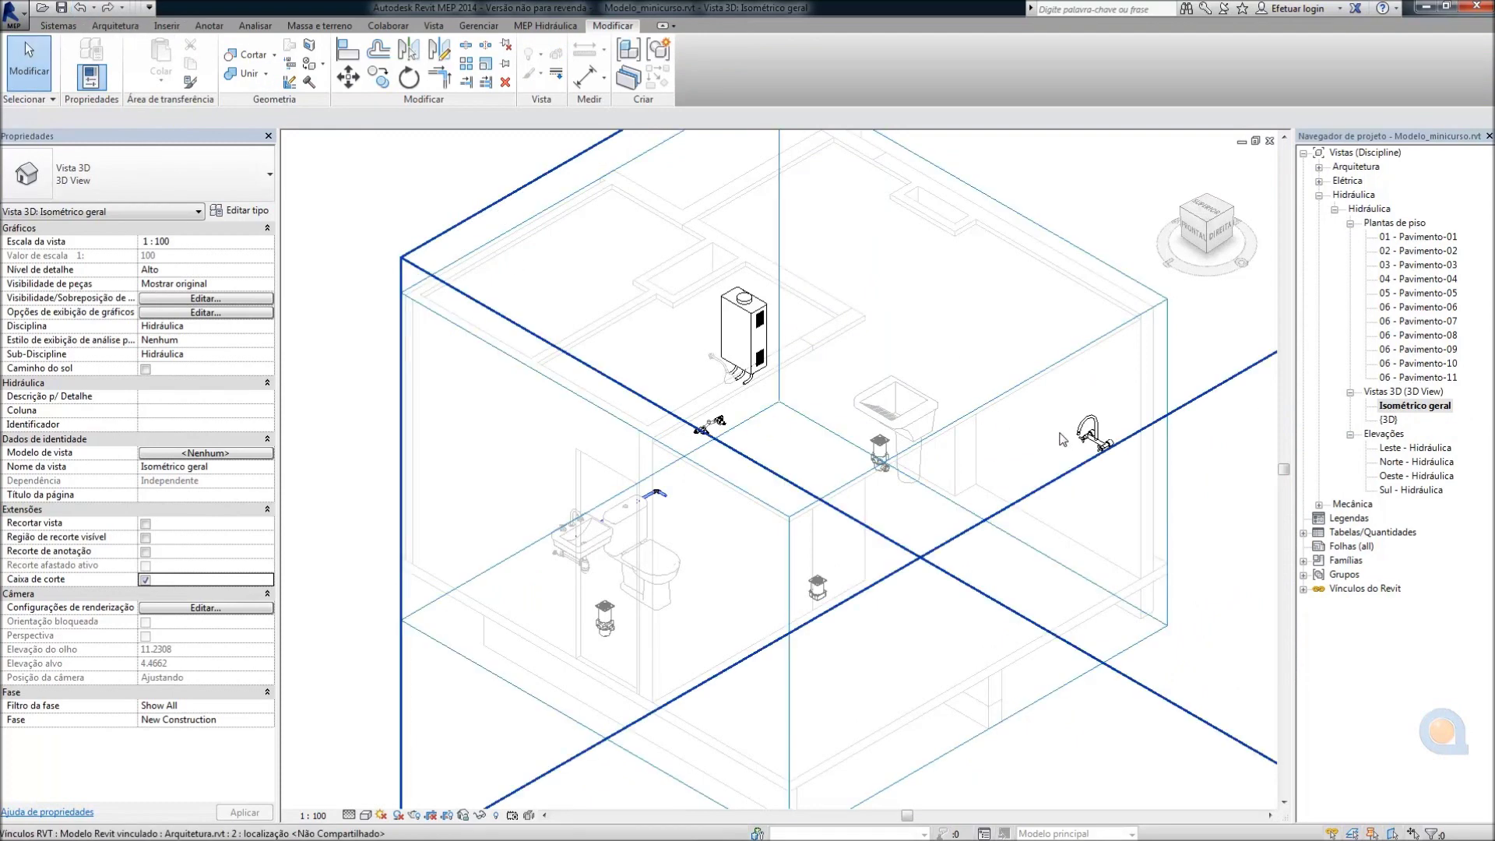
Resize the section box so it tightly frames all the bathroom fixtures
left_click(787, 310)
left_click_drag(786, 304, 785, 325)
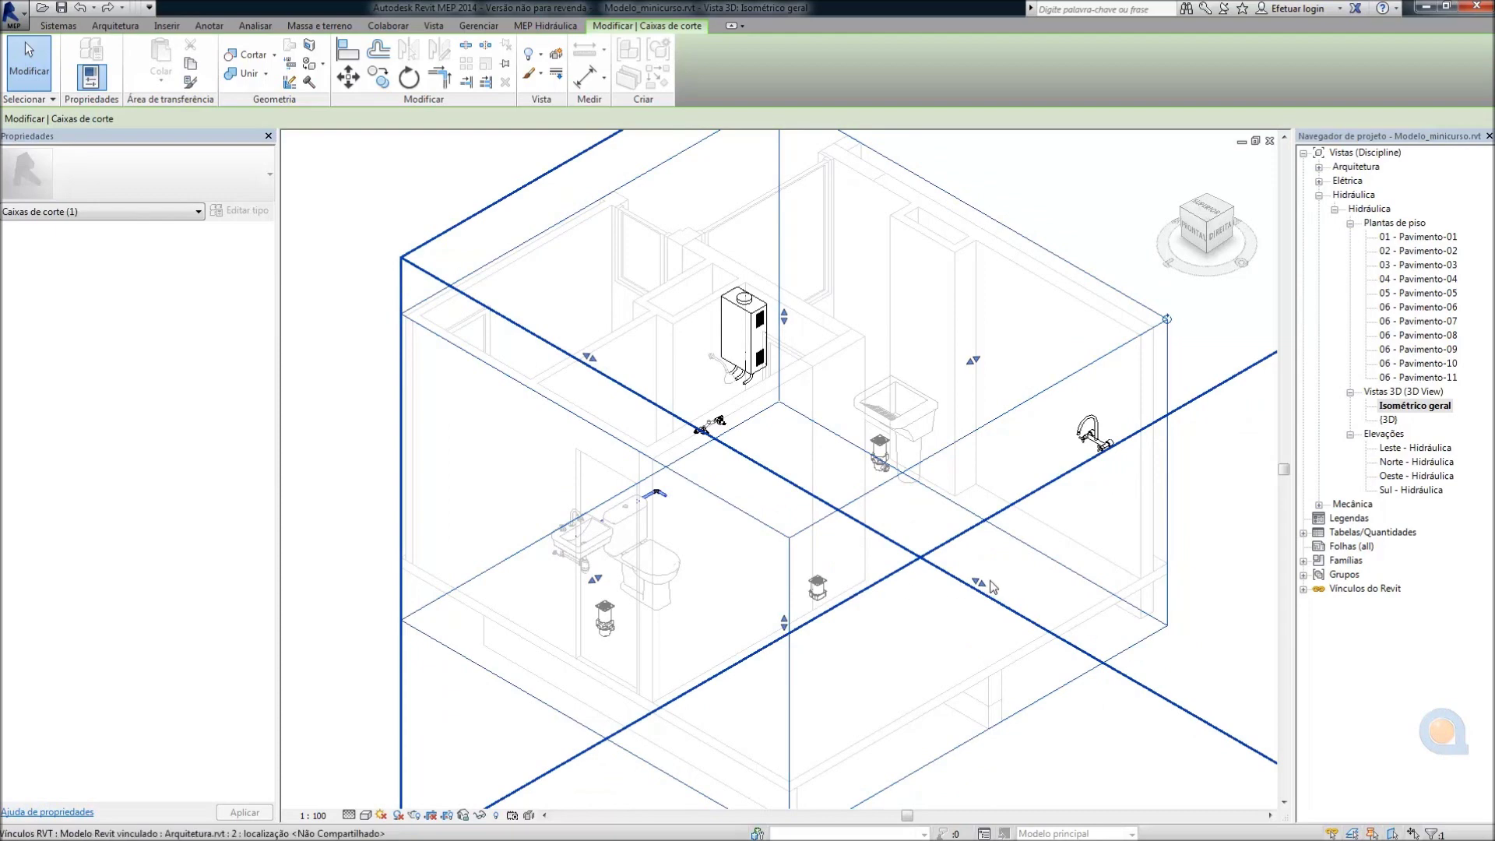
left_click_drag(980, 583, 980, 583)
left_click_drag(886, 549, 787, 514)
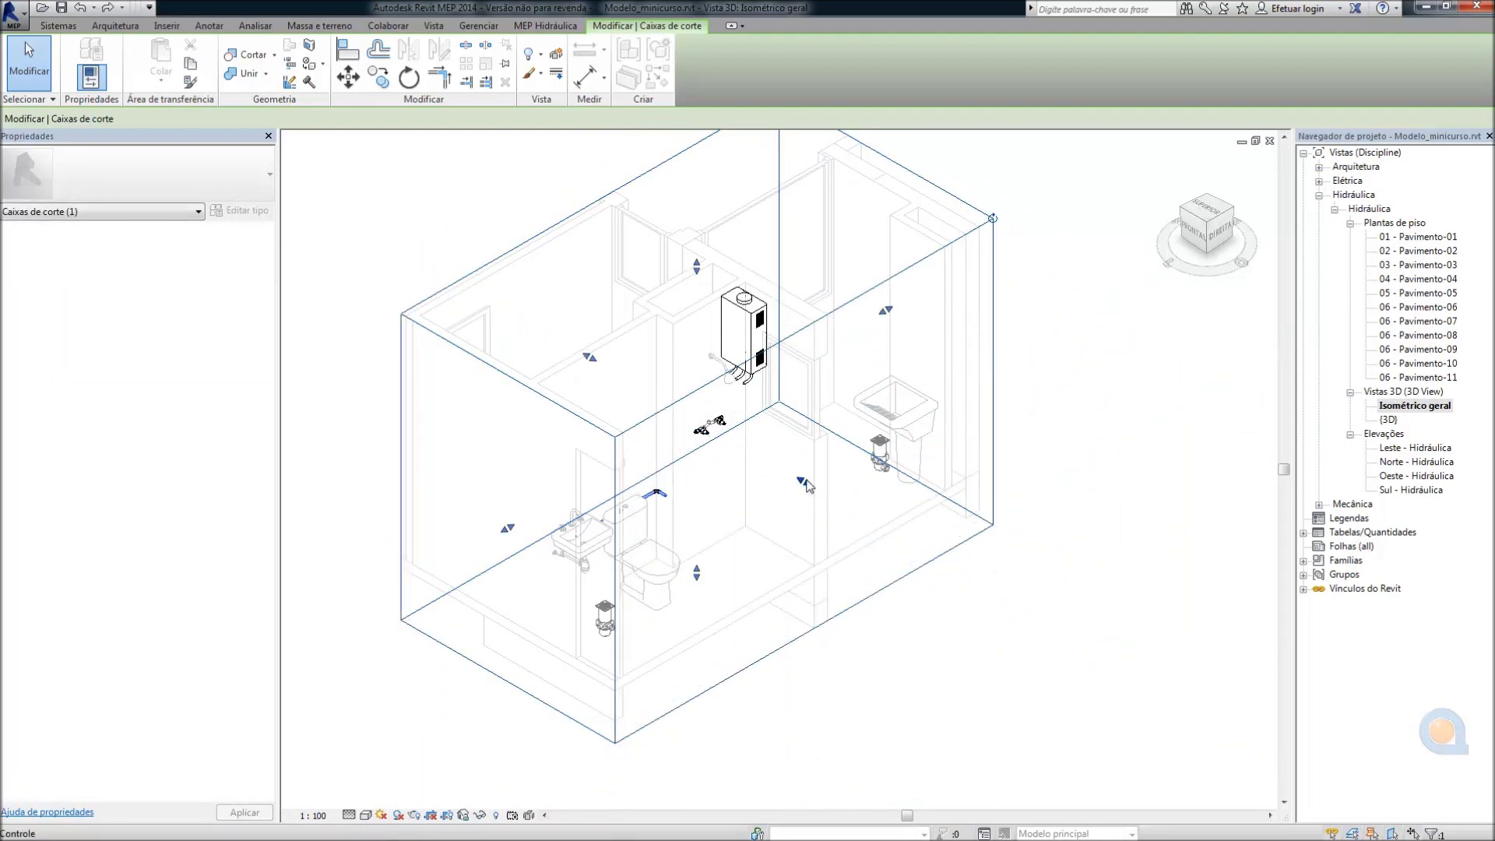
left_click(1041, 722)
key("Escape")
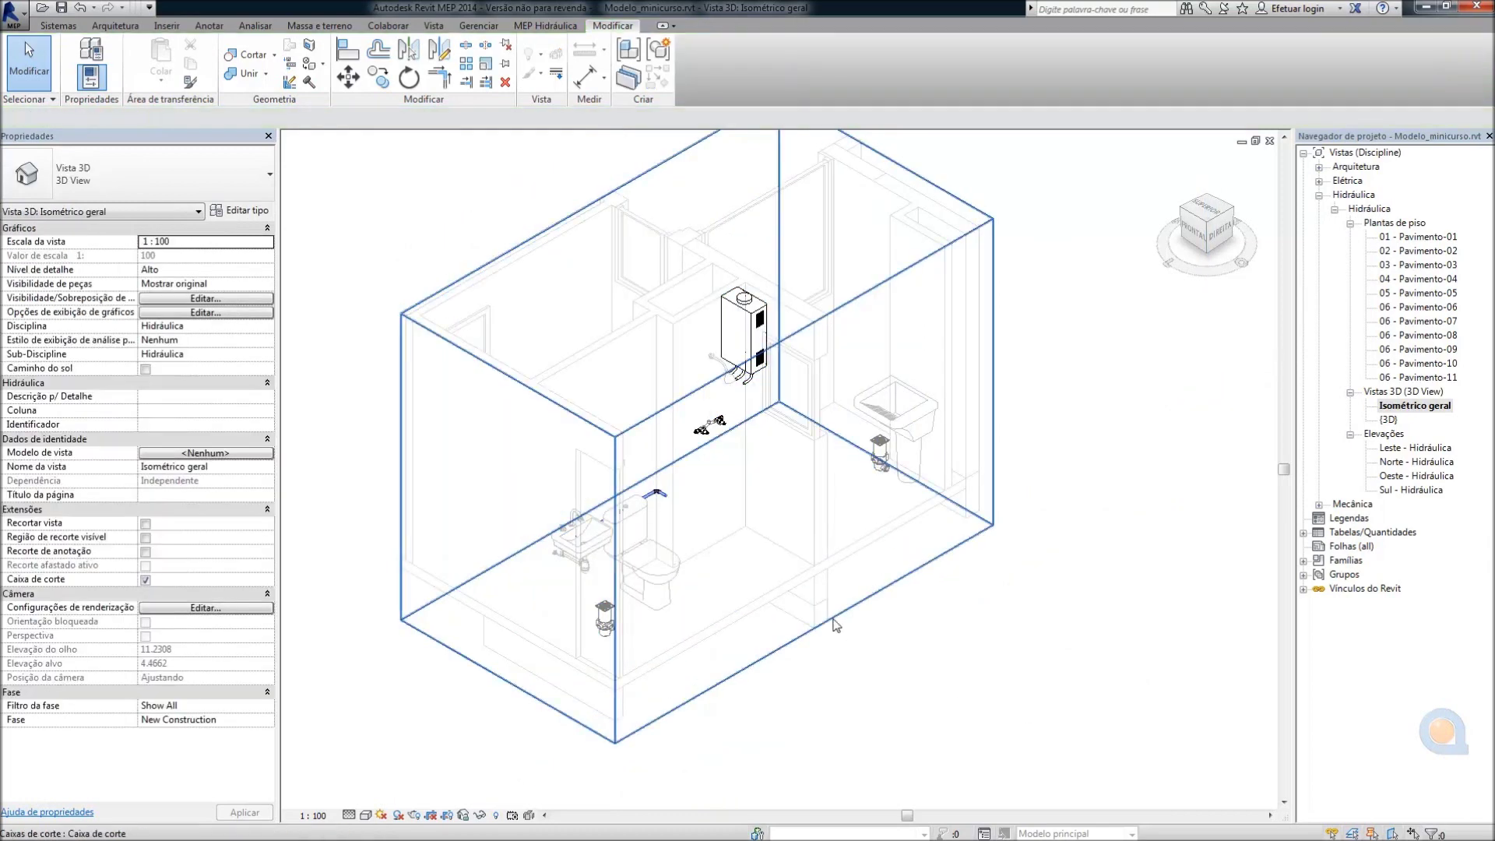
left_click(825, 619)
left_click_drag(818, 490, 830, 505)
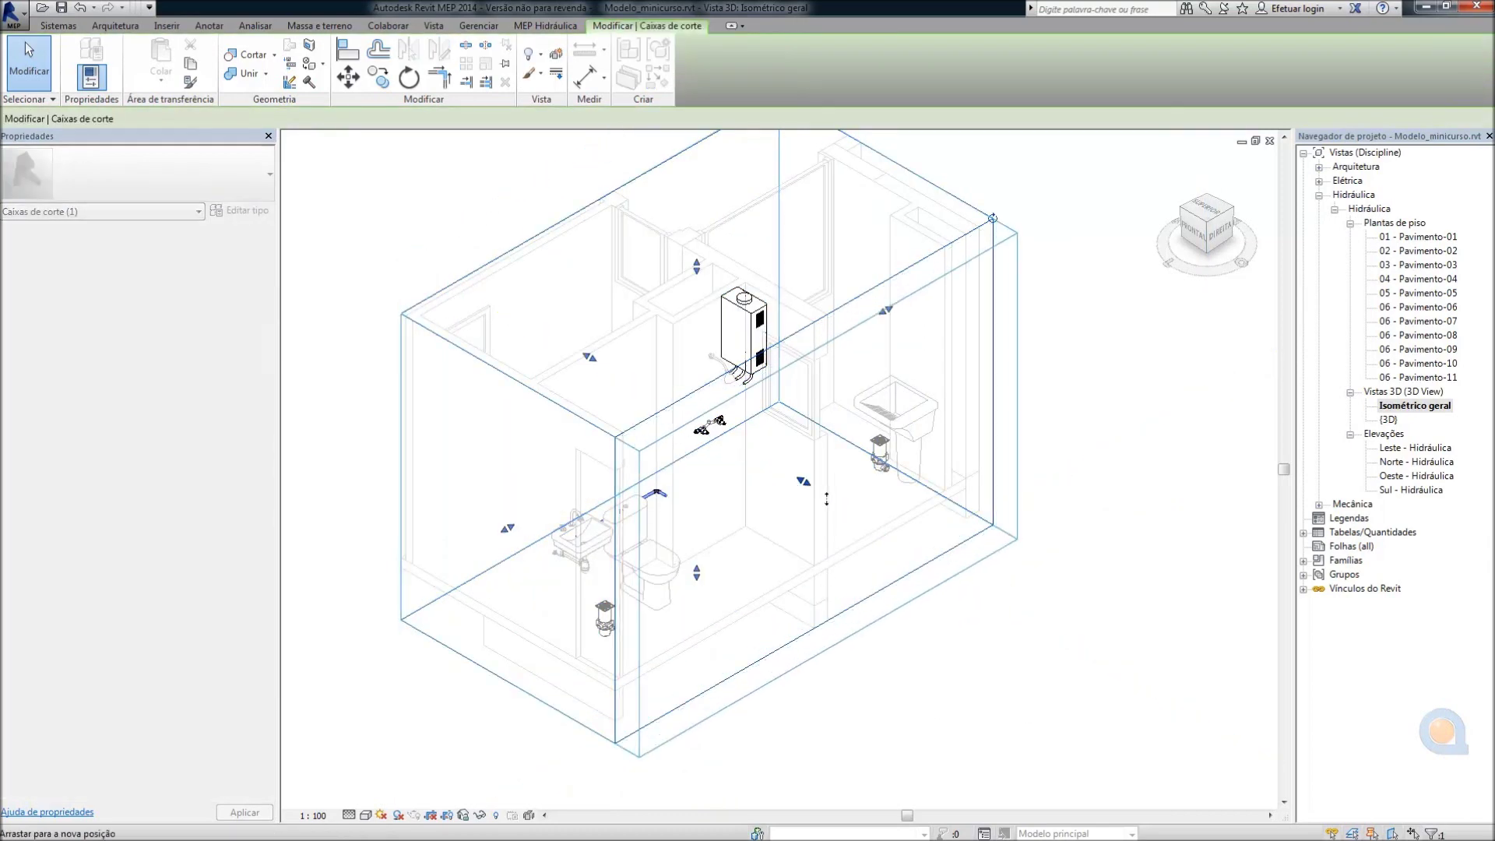
Recenter the bathroom and hide the section box in Isométrico geral
middle_click_drag(1011, 682, 1051, 711)
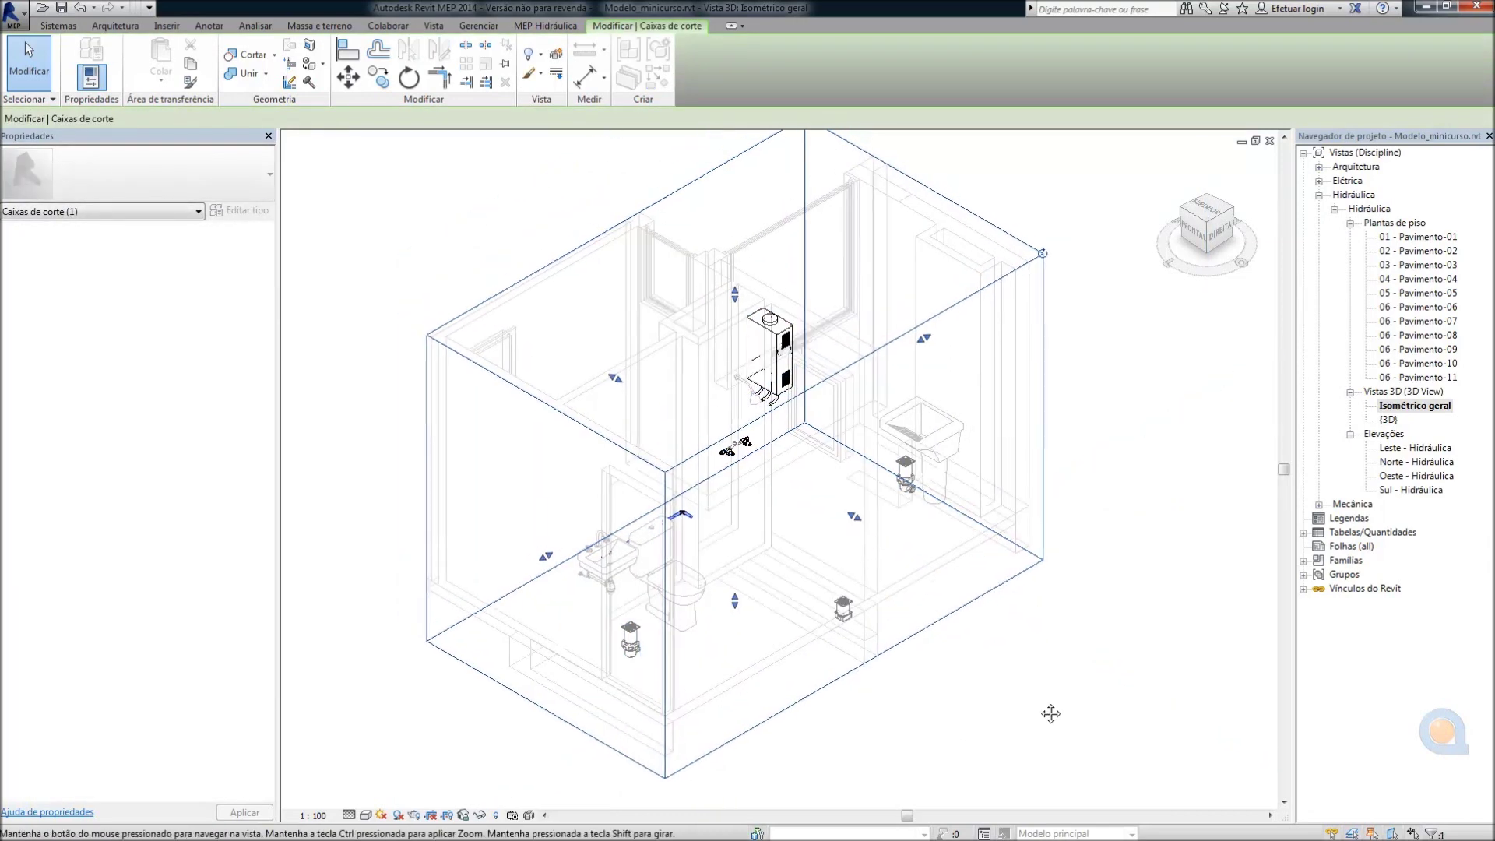
left_click(1055, 711)
left_click(1059, 427)
right_click(1060, 425)
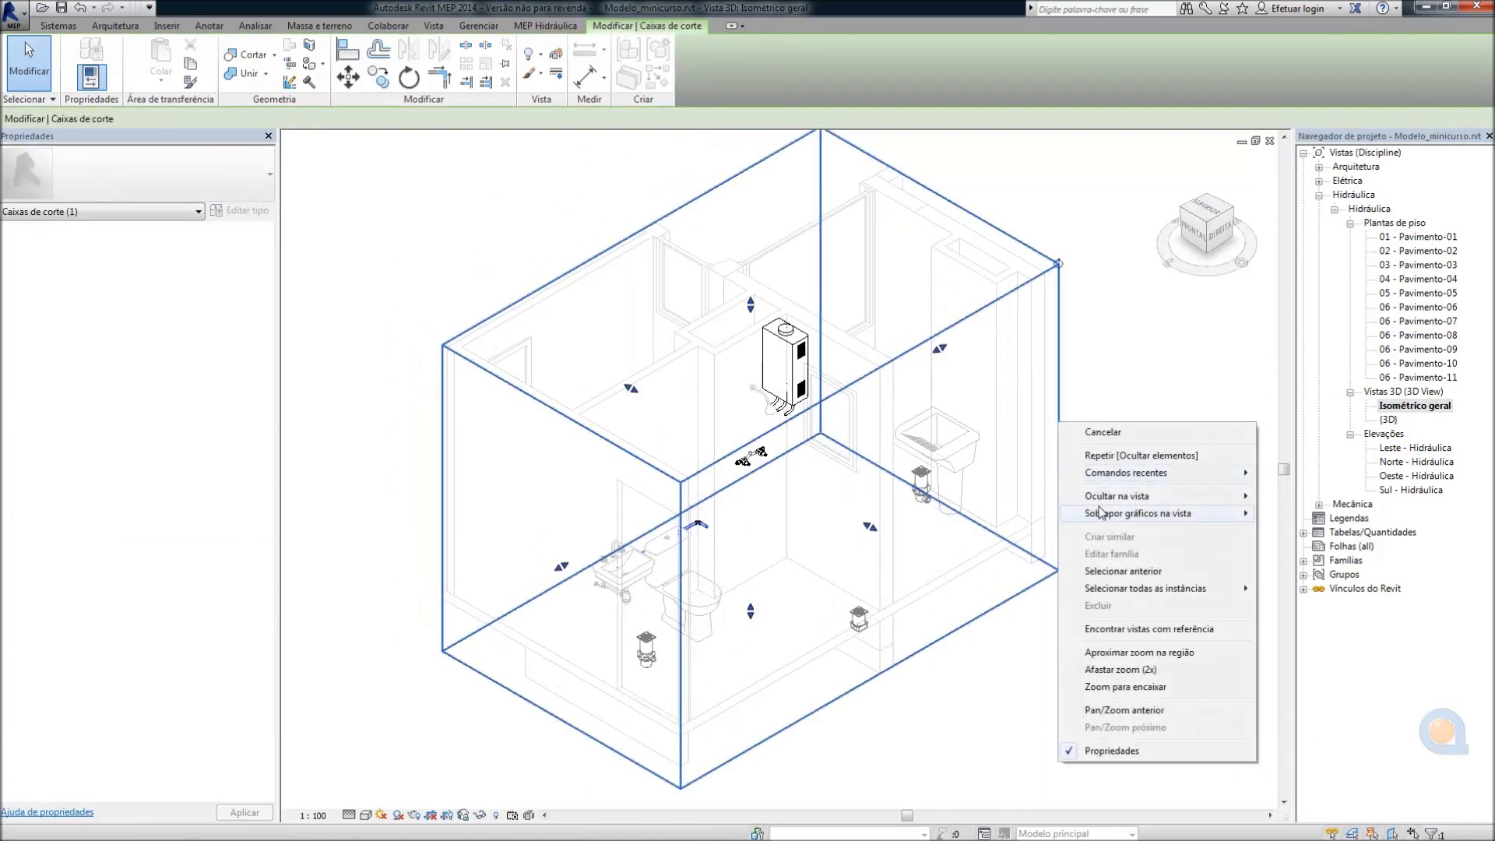
left_click(1303, 497)
scroll(988, 661, "up", 2)
scroll(717, 670, "up", 2)
scroll(700, 508, "up", 3)
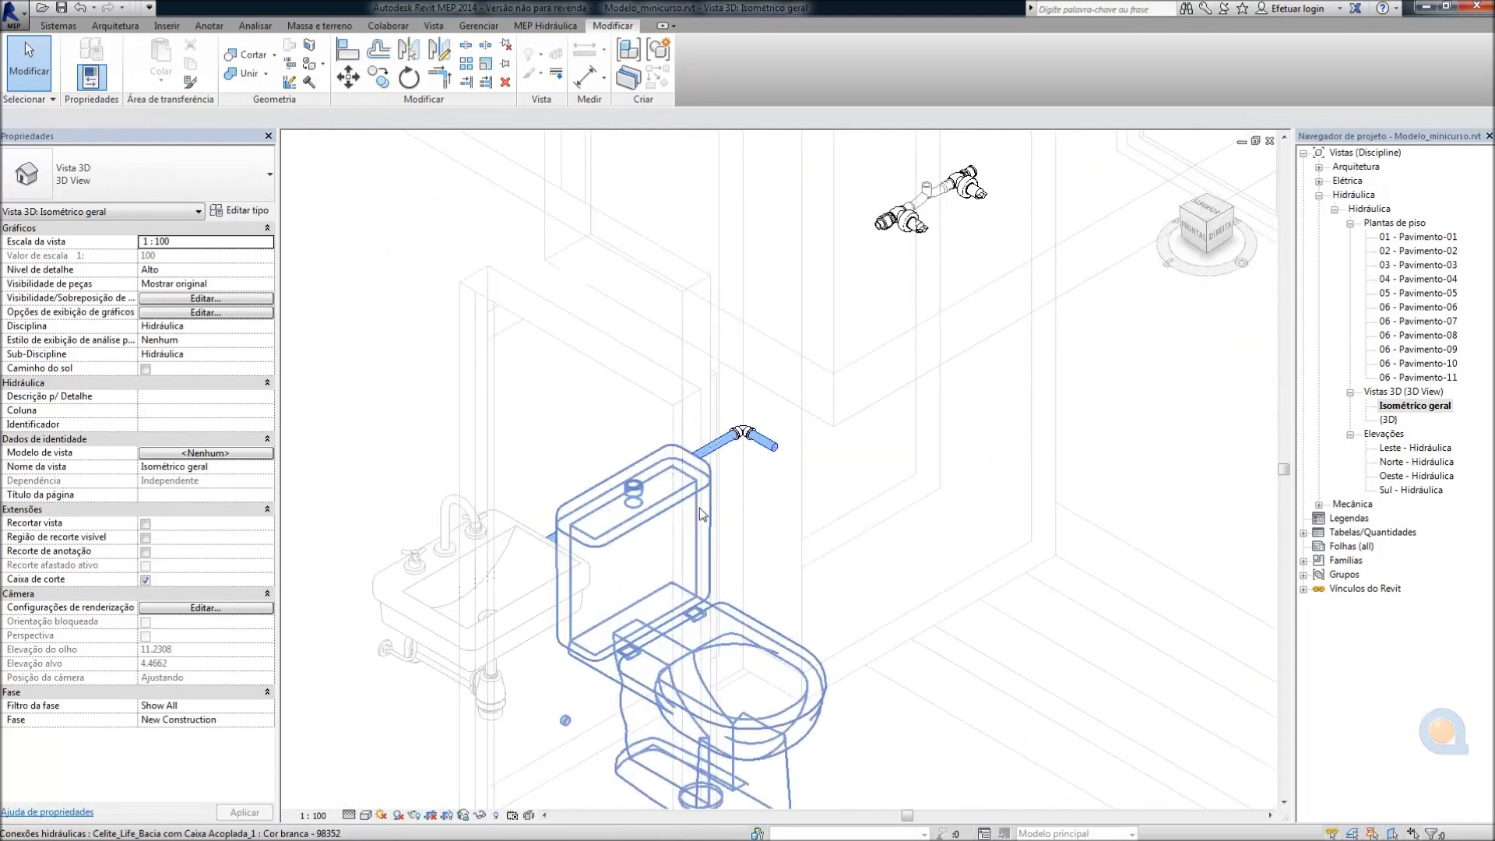
scroll(732, 421, "up", 3)
left_click(742, 399)
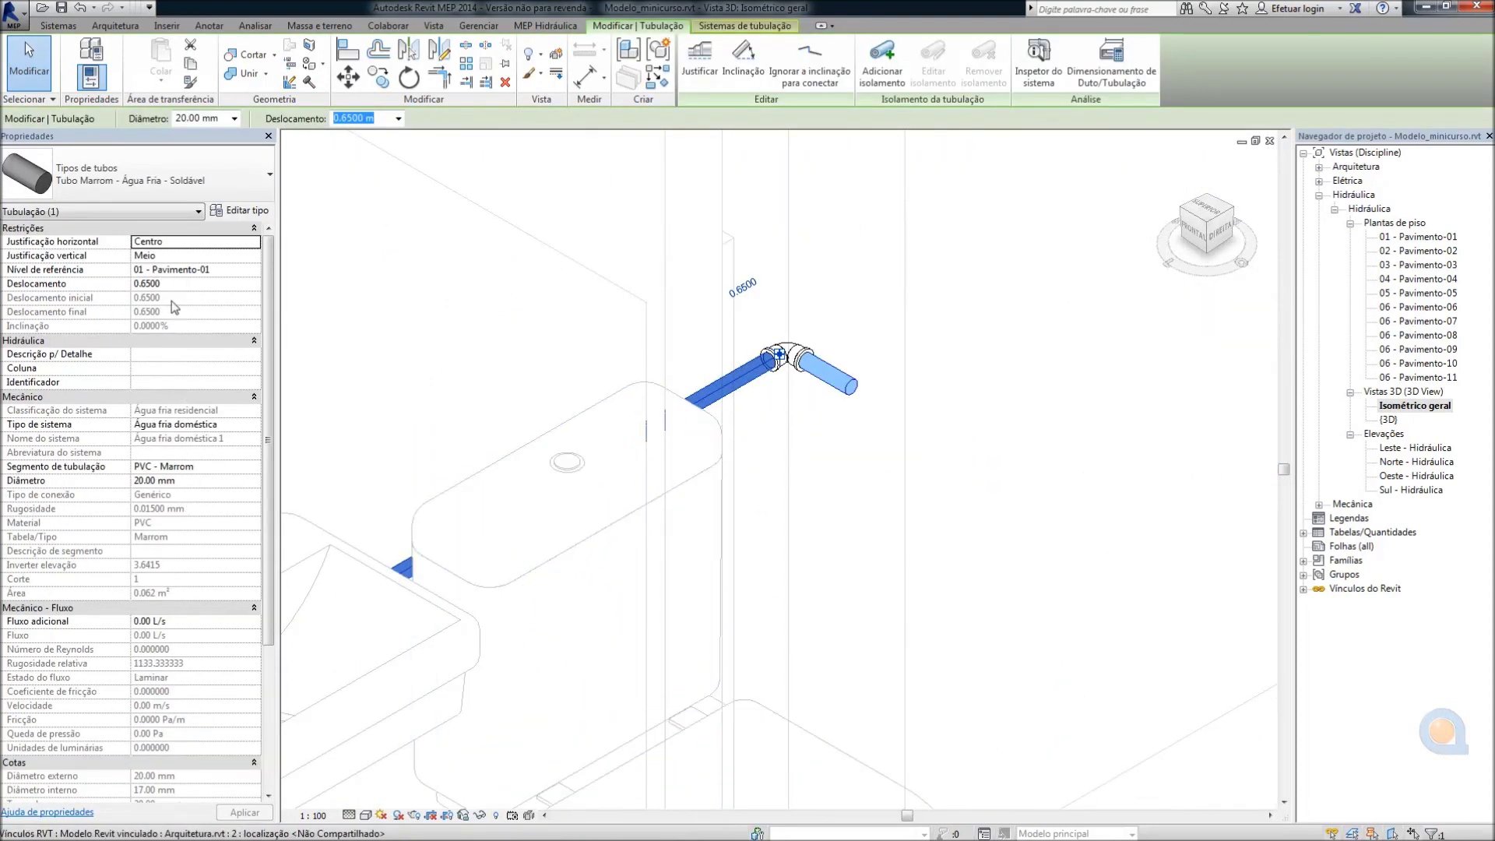
left_click(177, 282)
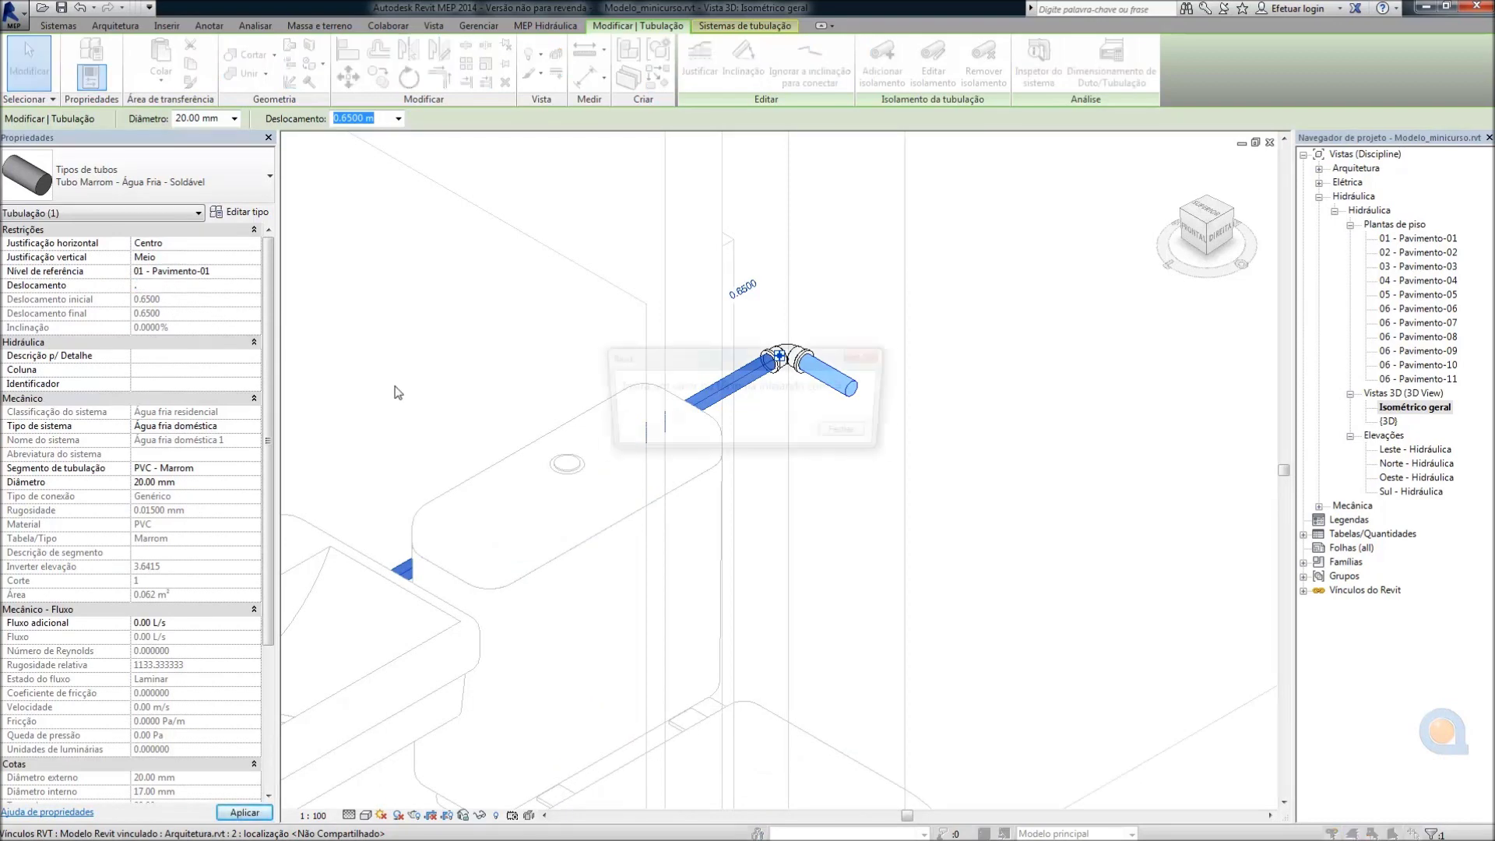
left_click(854, 435)
key("Escape")
scroll(664, 531, "down", 3)
scroll(665, 531, "up", 2)
scroll(664, 531, "up", 3)
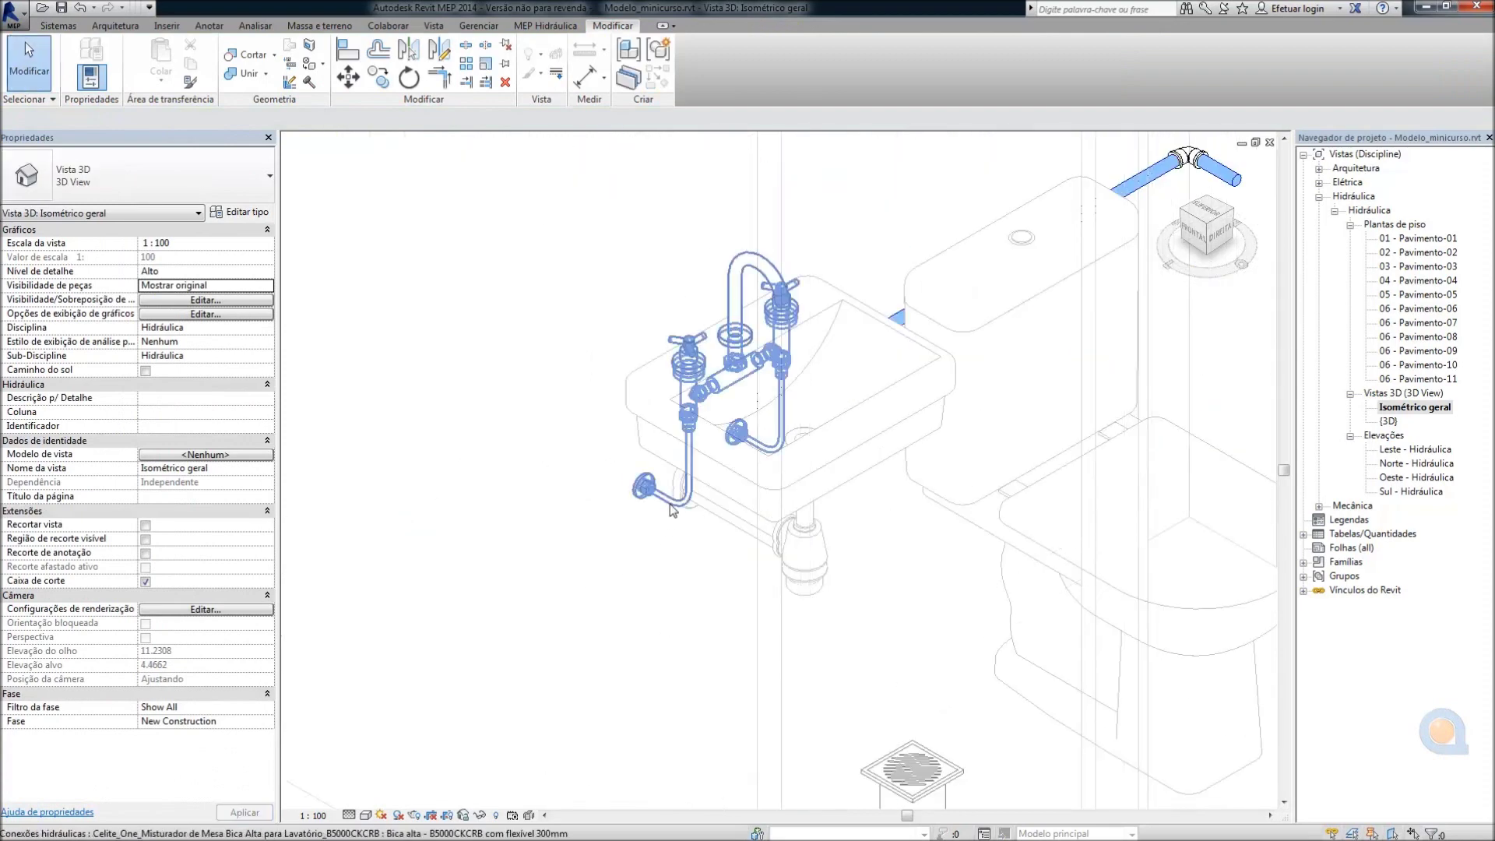
left_click(701, 553)
mouse_move(701, 553)
middle_mouse_down("shift")
mouse_move(857, 481)
mouse_move(661, 475)
middle_mouse_up("shift")
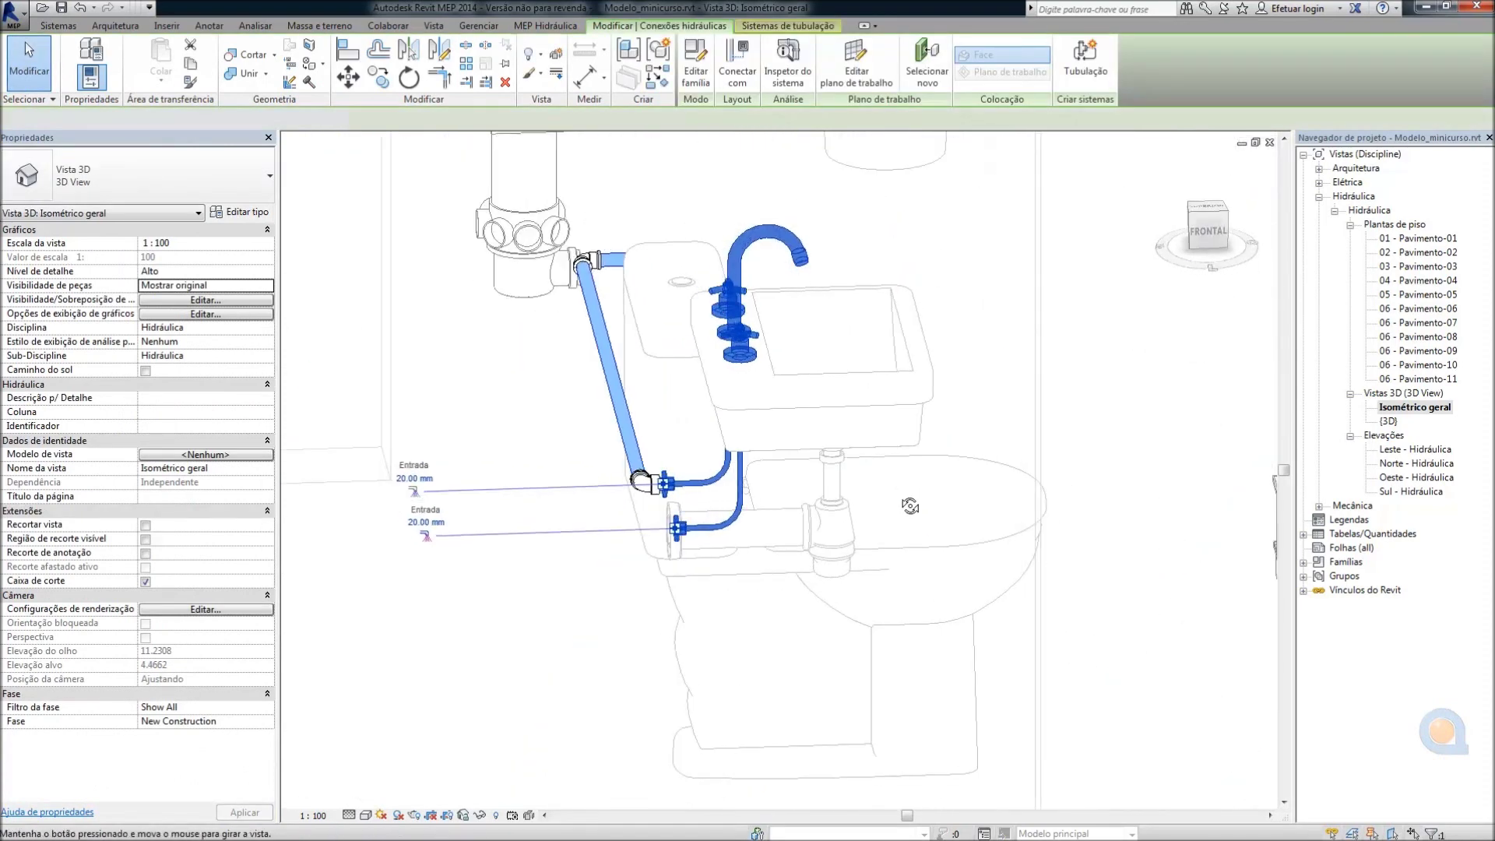
scroll(661, 475, "up", 3)
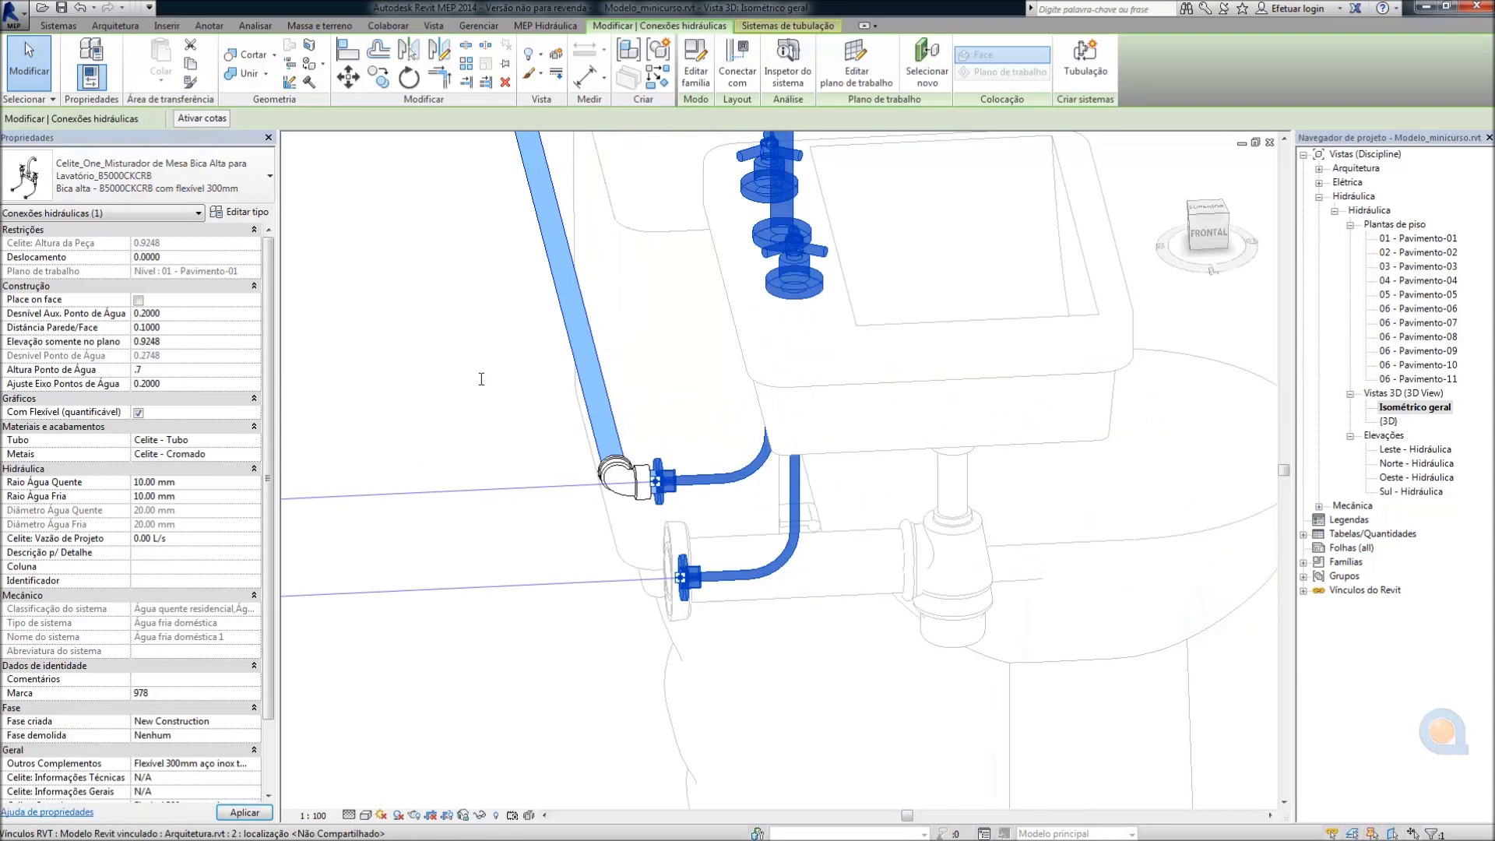
key("Return")
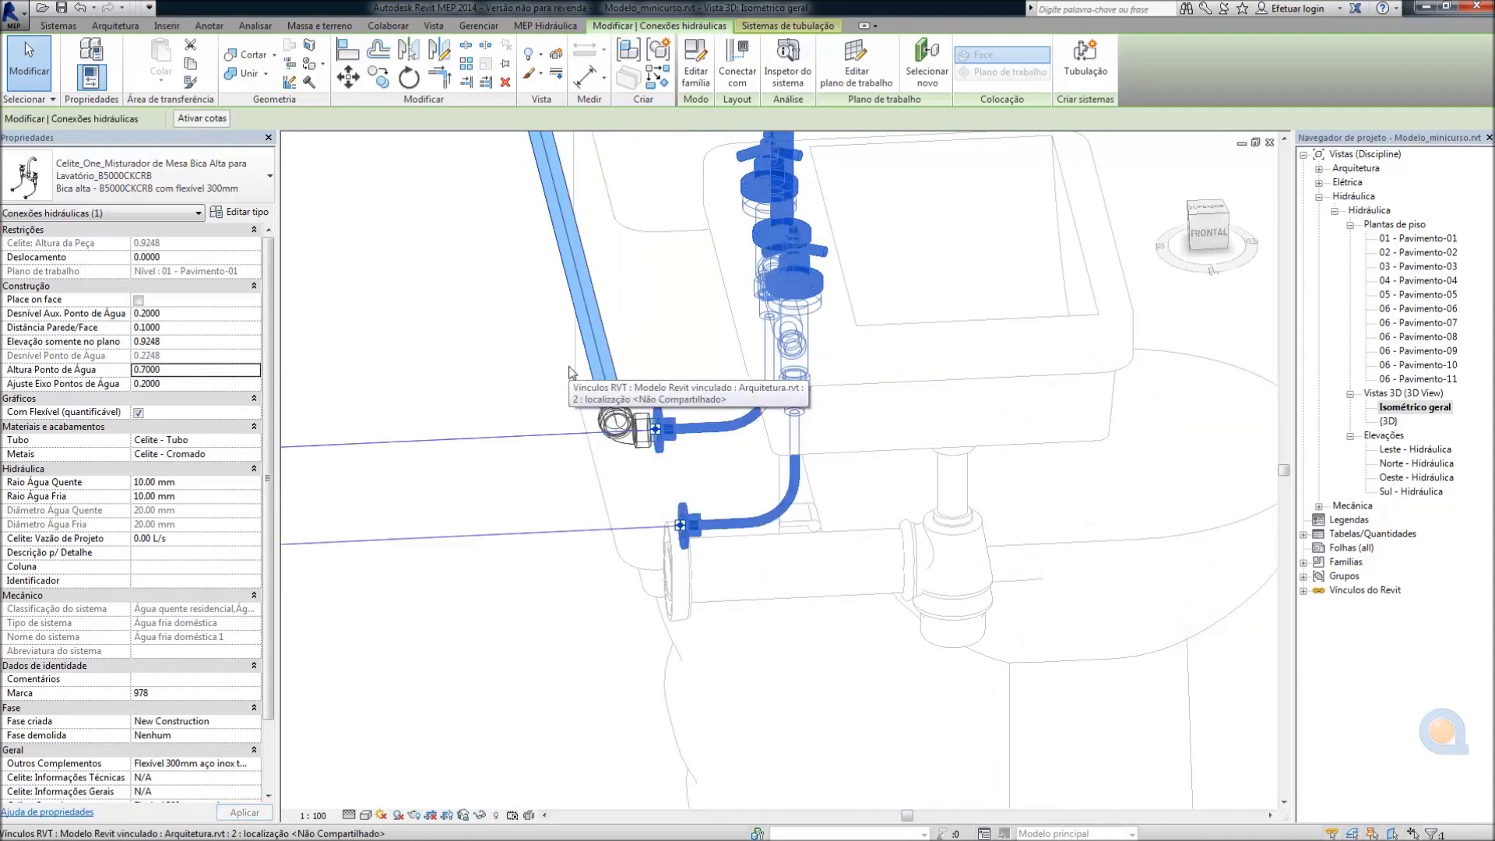
left_click(81, 10)
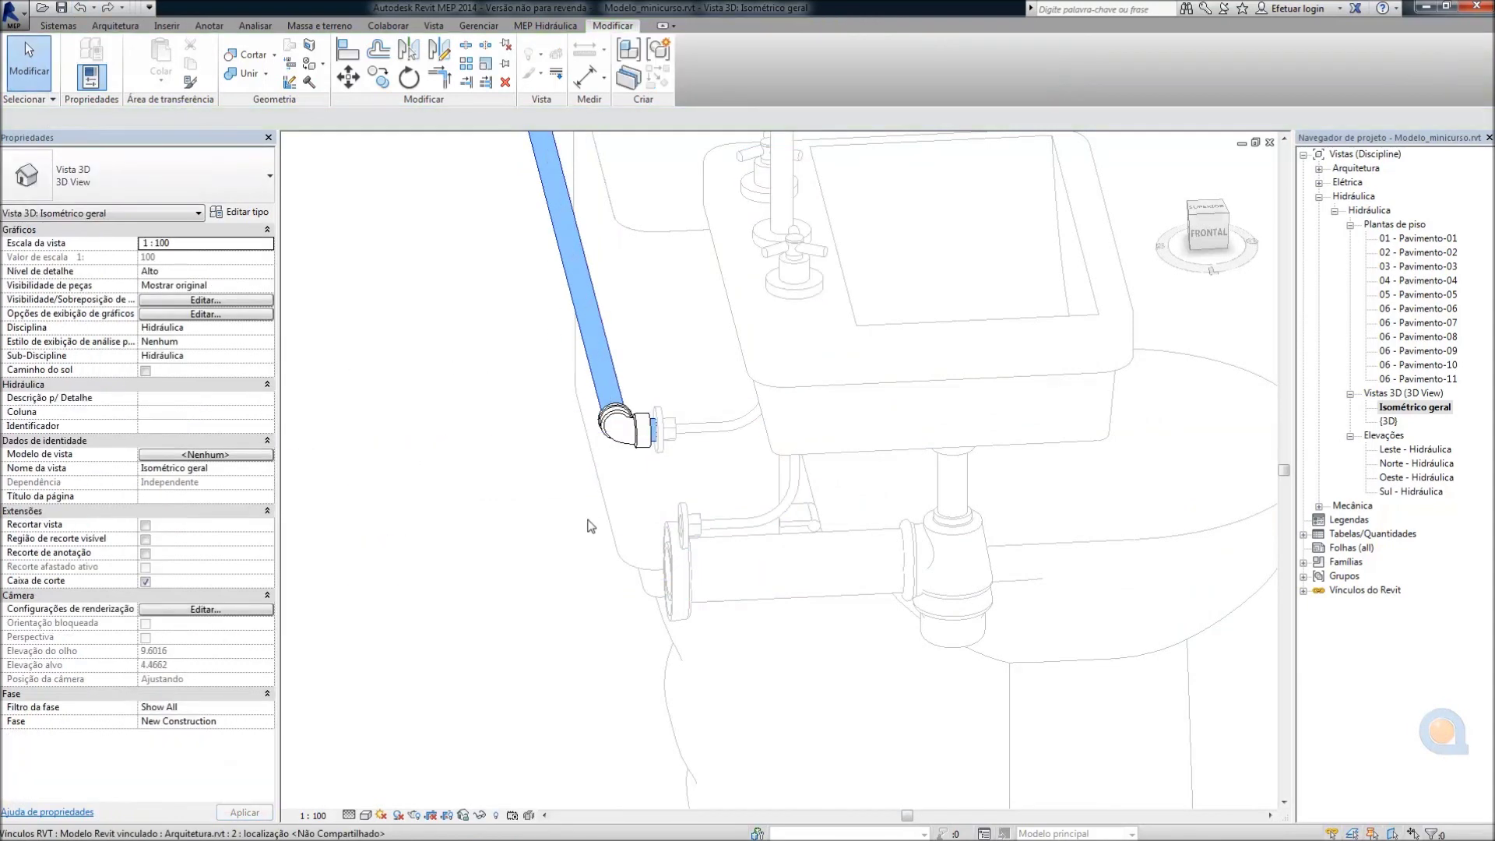
scroll(581, 518, "down", 1)
scroll(581, 517, "down", 1)
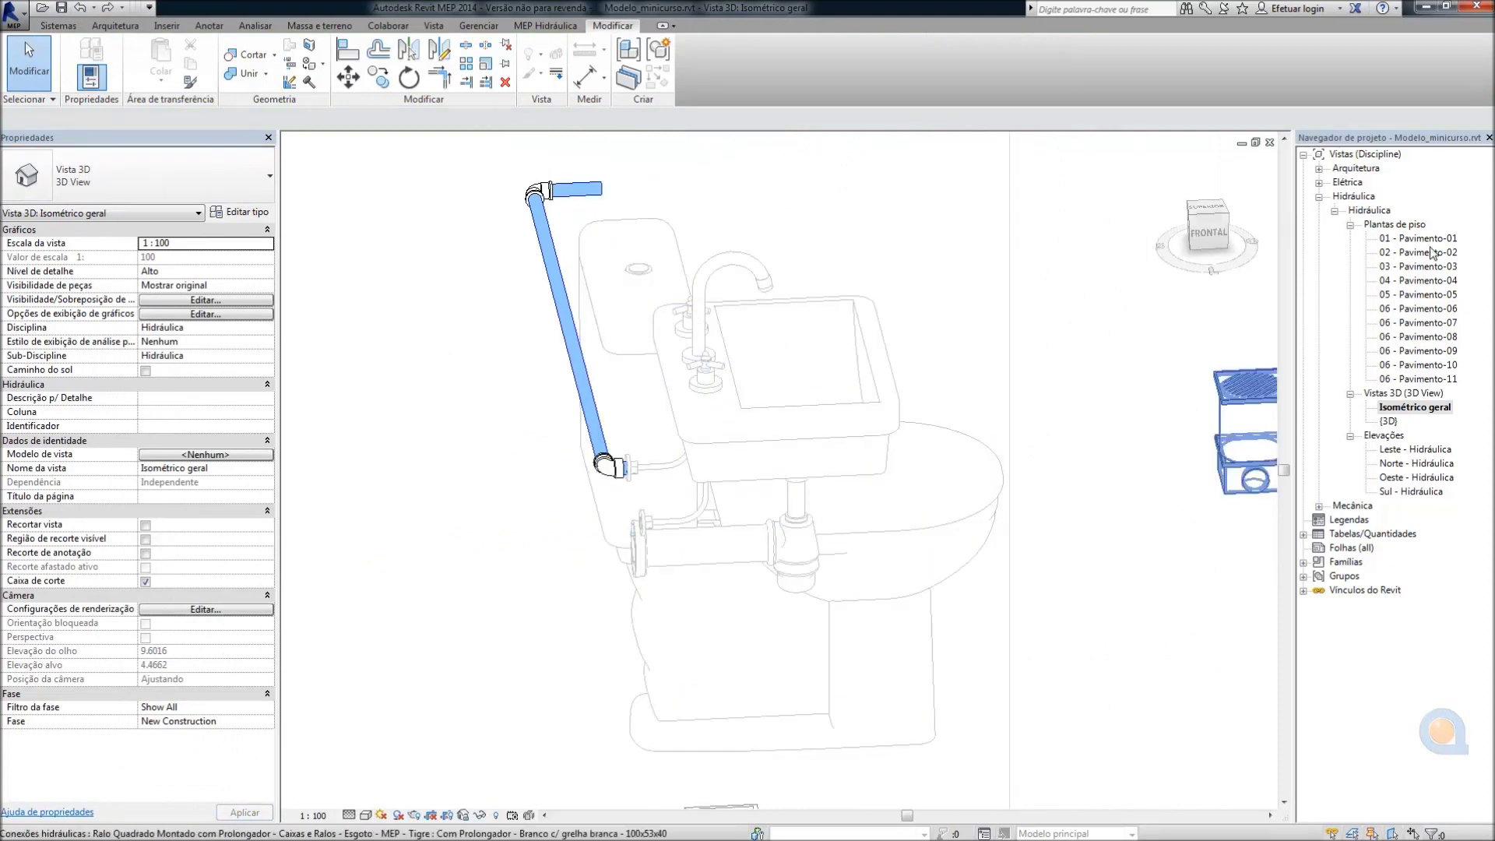
Open floor plan 01 - Pavimento-01 and zoom in on the bathroom
double_click(1420, 238)
scroll(700, 363, "up", 2)
scroll(699, 363, "up", 2)
scroll(699, 363, "up", 3)
Extend the 0.7000-offset horizontal cold-water pipe to line up with the shower mixer
left_click(703, 405)
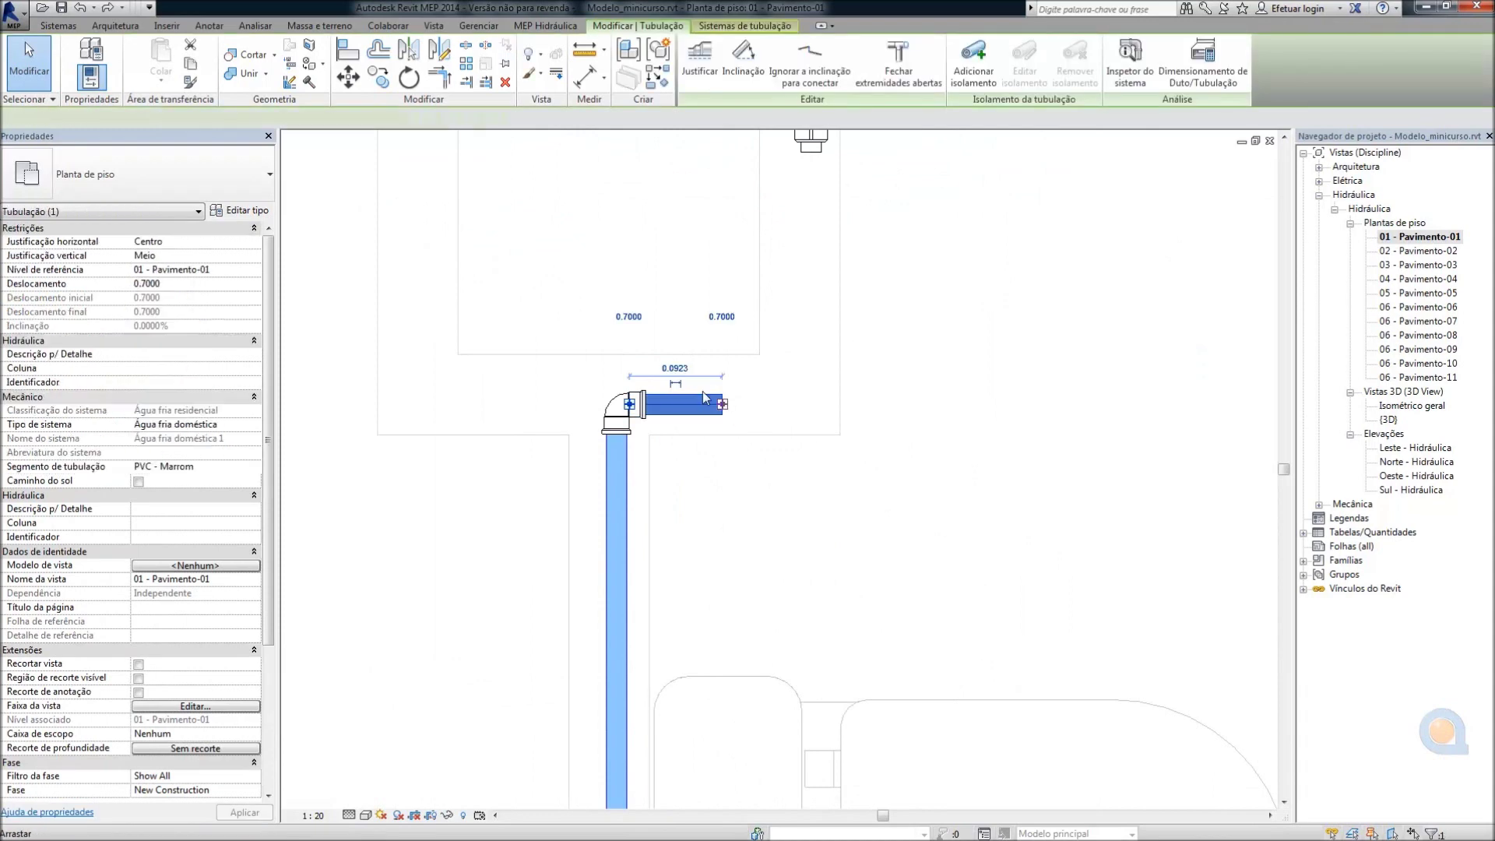
left_click_drag(725, 406, 801, 402)
middle_click_drag(1011, 471, 996, 633)
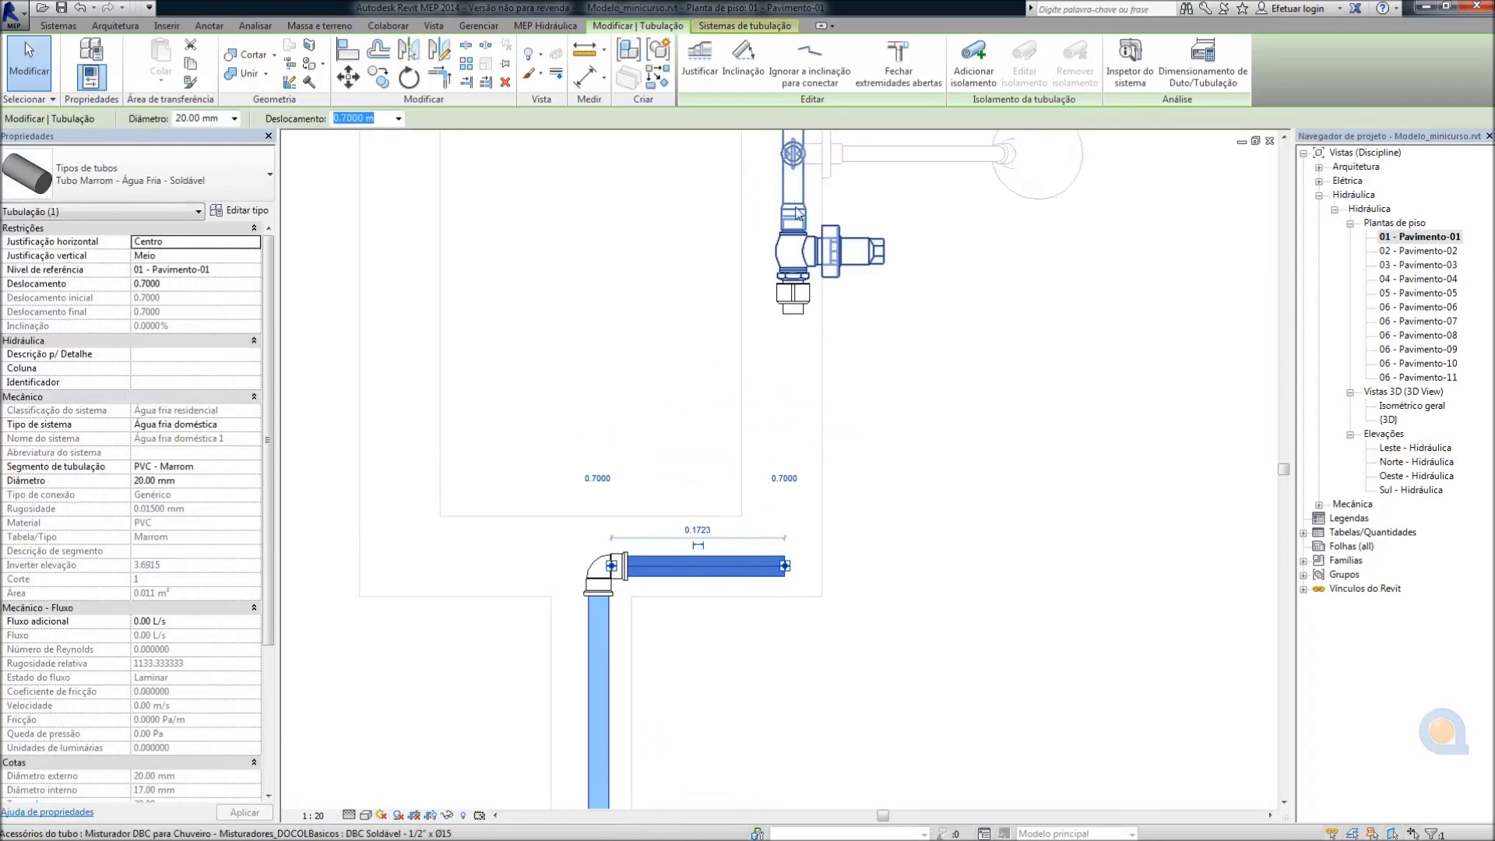
left_click_drag(785, 566, 794, 567)
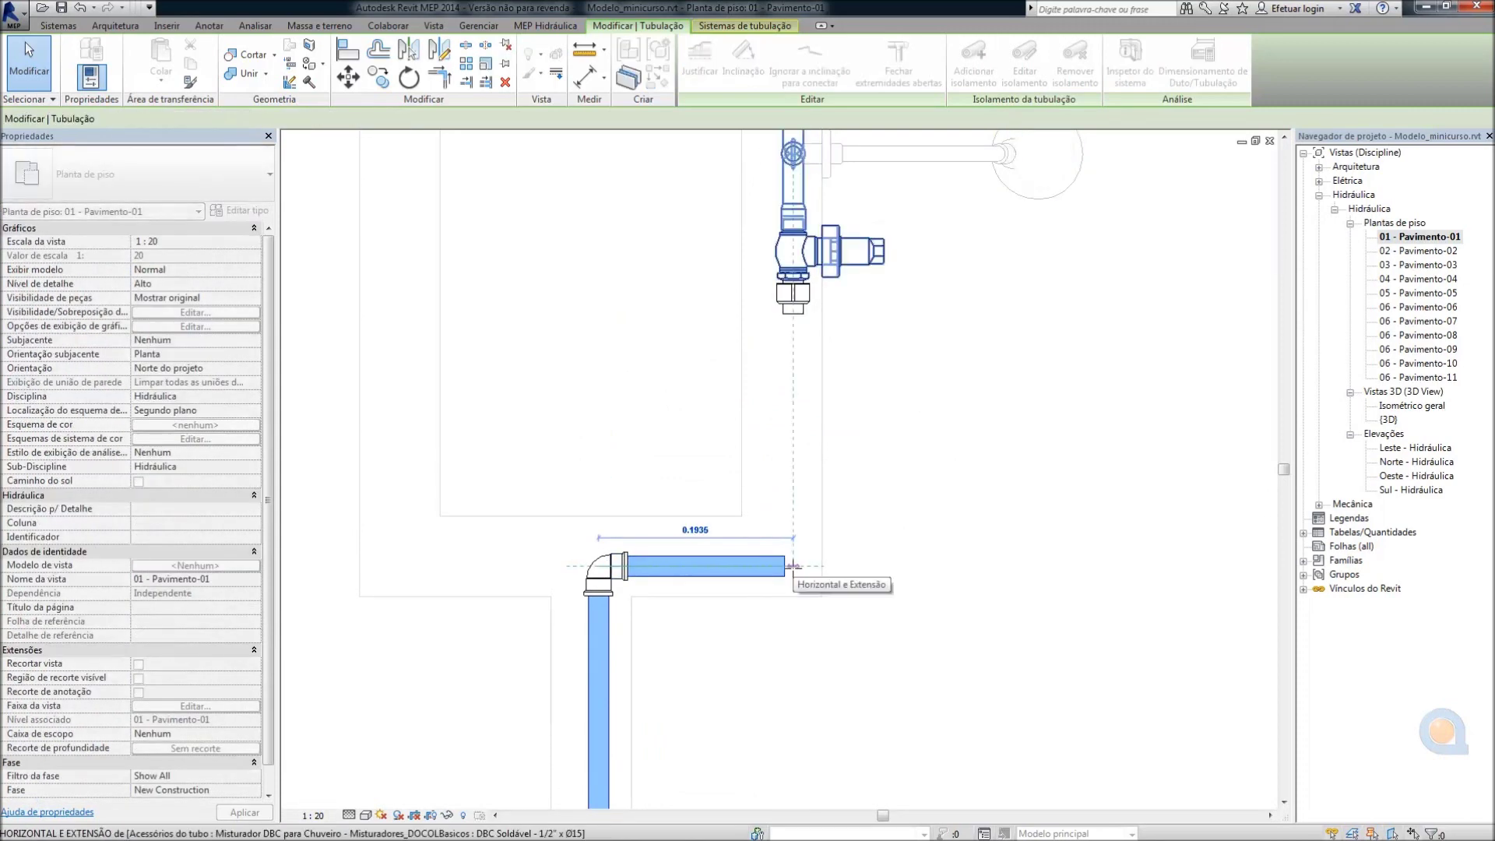
left_click_drag(794, 567, 795, 567)
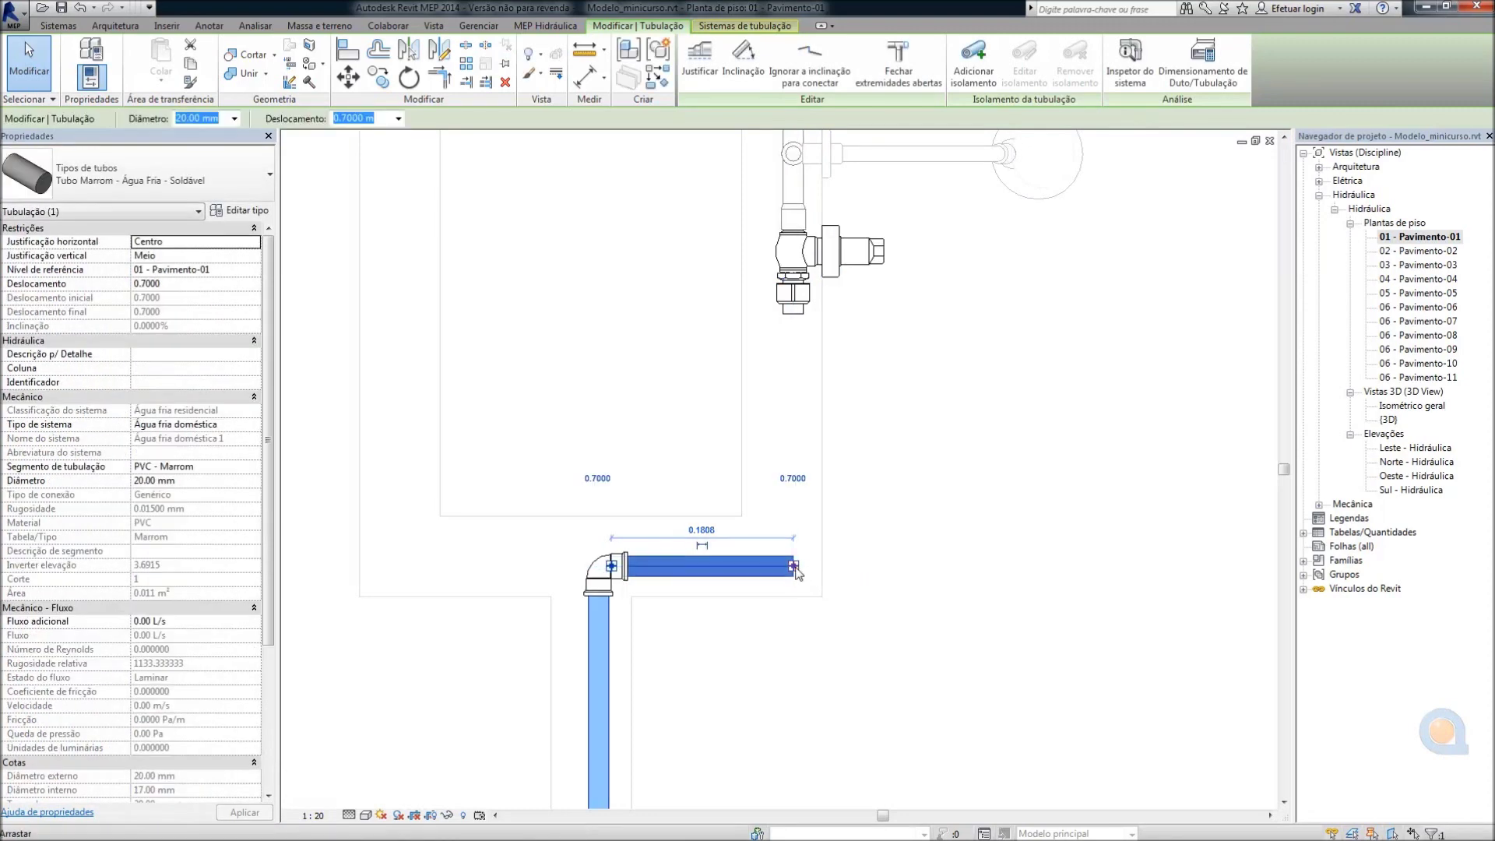
right_click(794, 568)
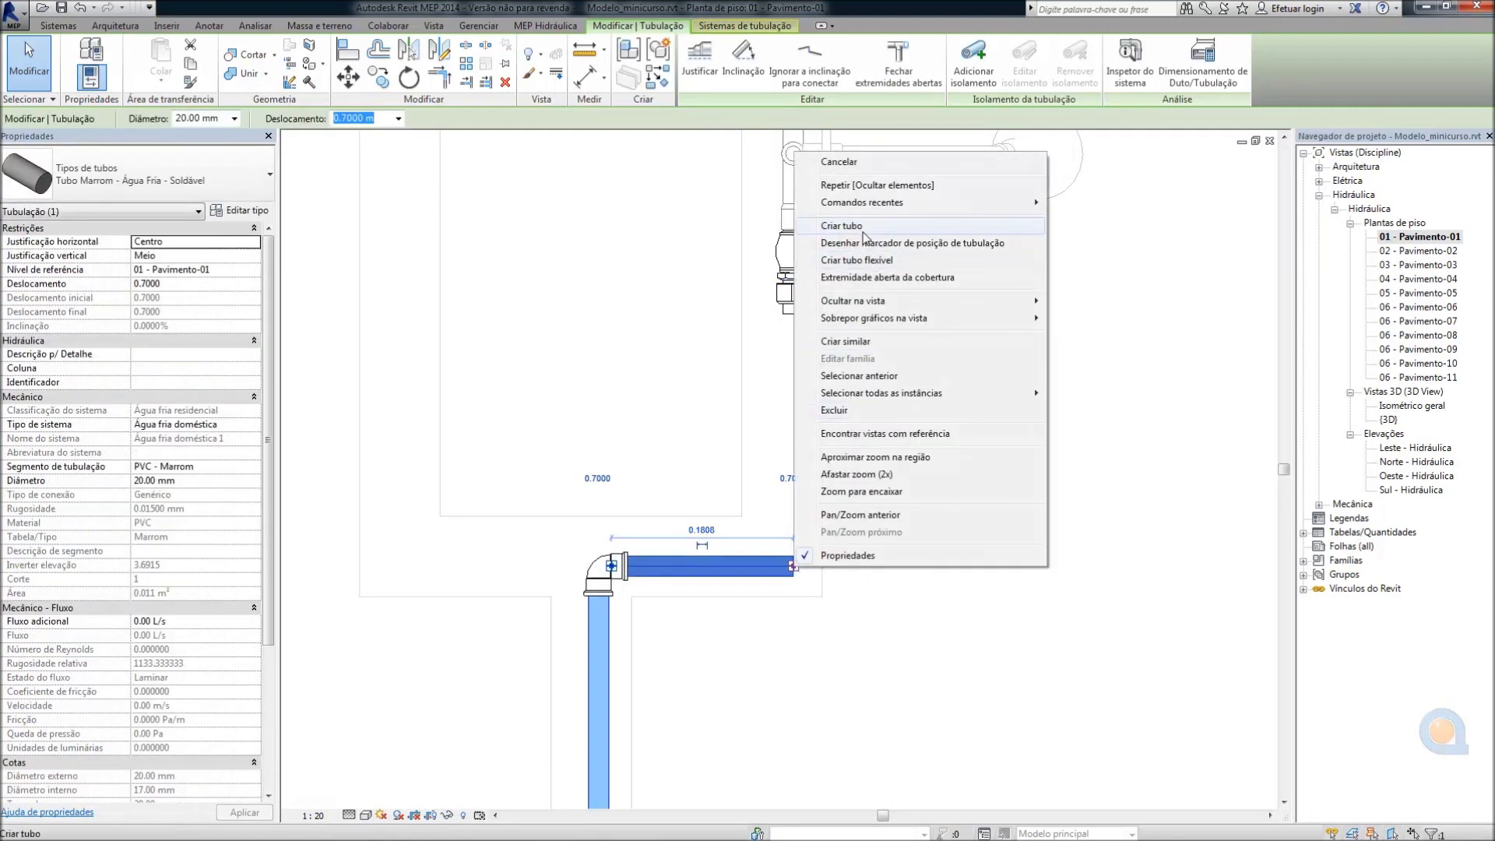
Draw a cold-water riser from the pipe end into the shower mixer's threaded adapter
left_click(866, 234)
scroll(882, 355, "down", 3)
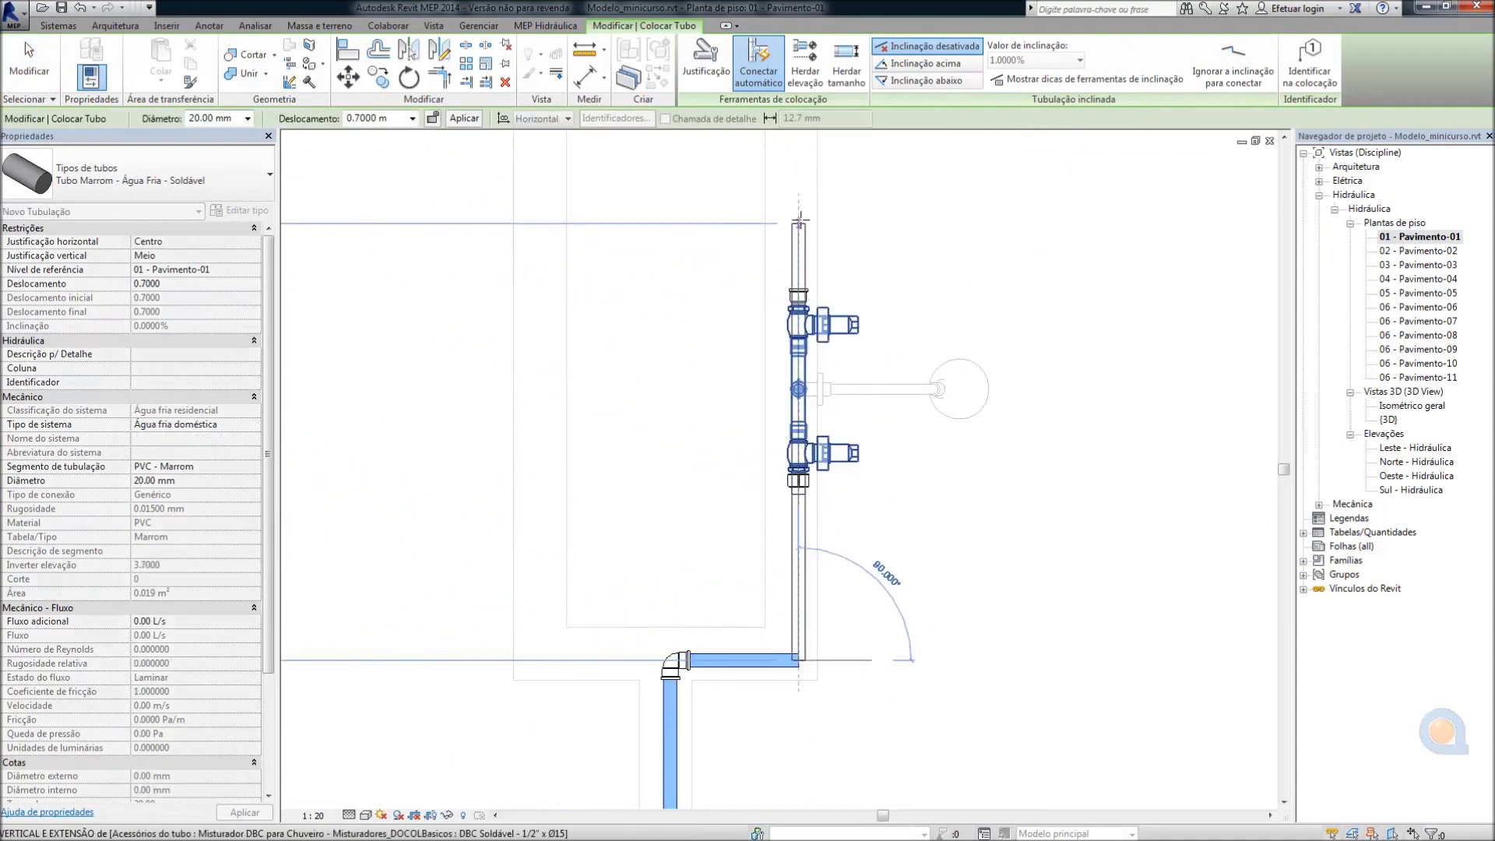
middle_click_drag(802, 230, 802, 296)
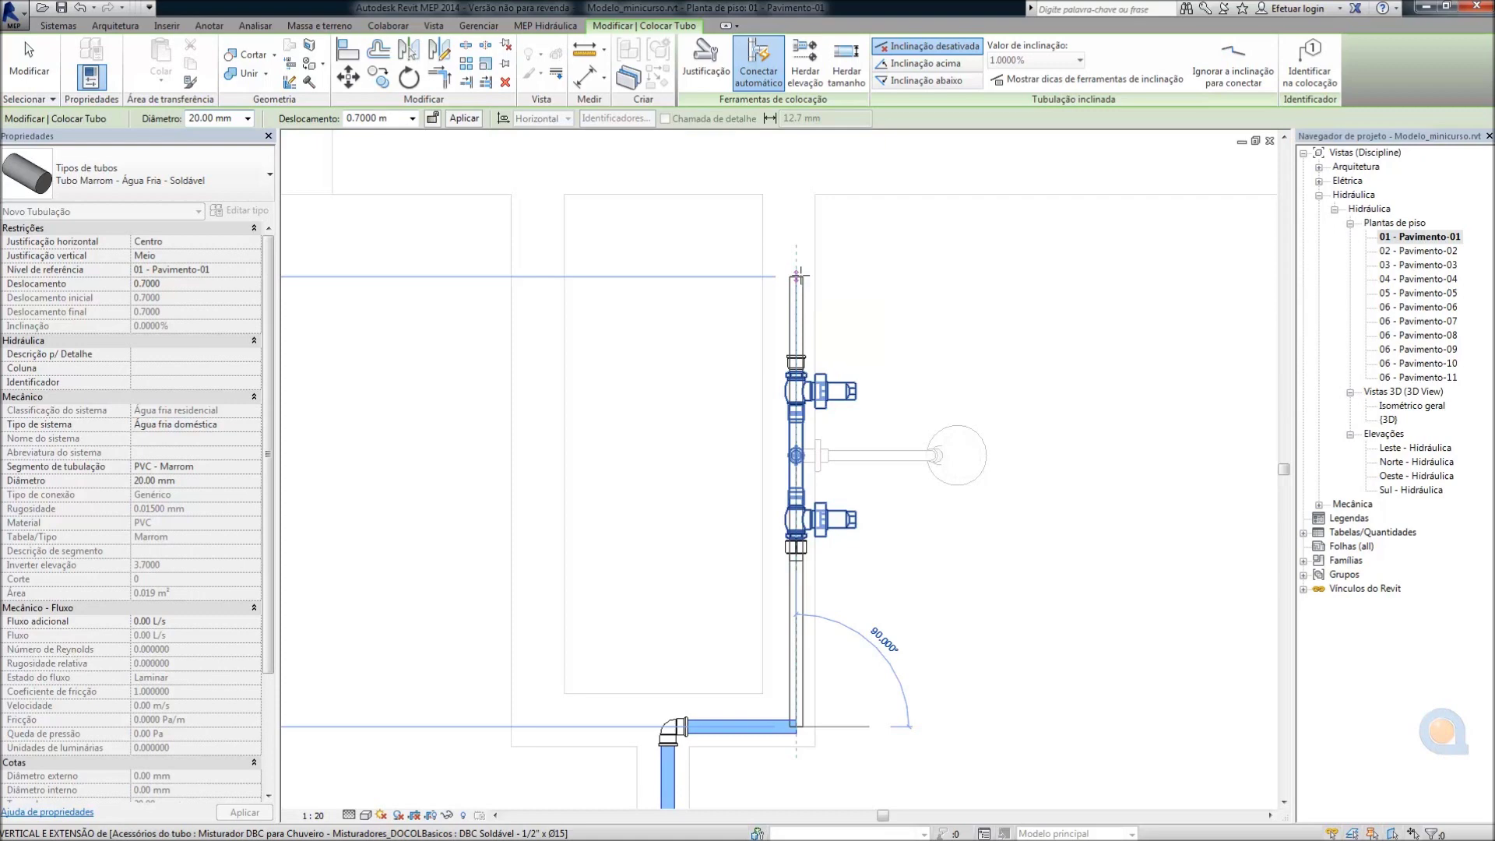
scroll(792, 341, "up", 2)
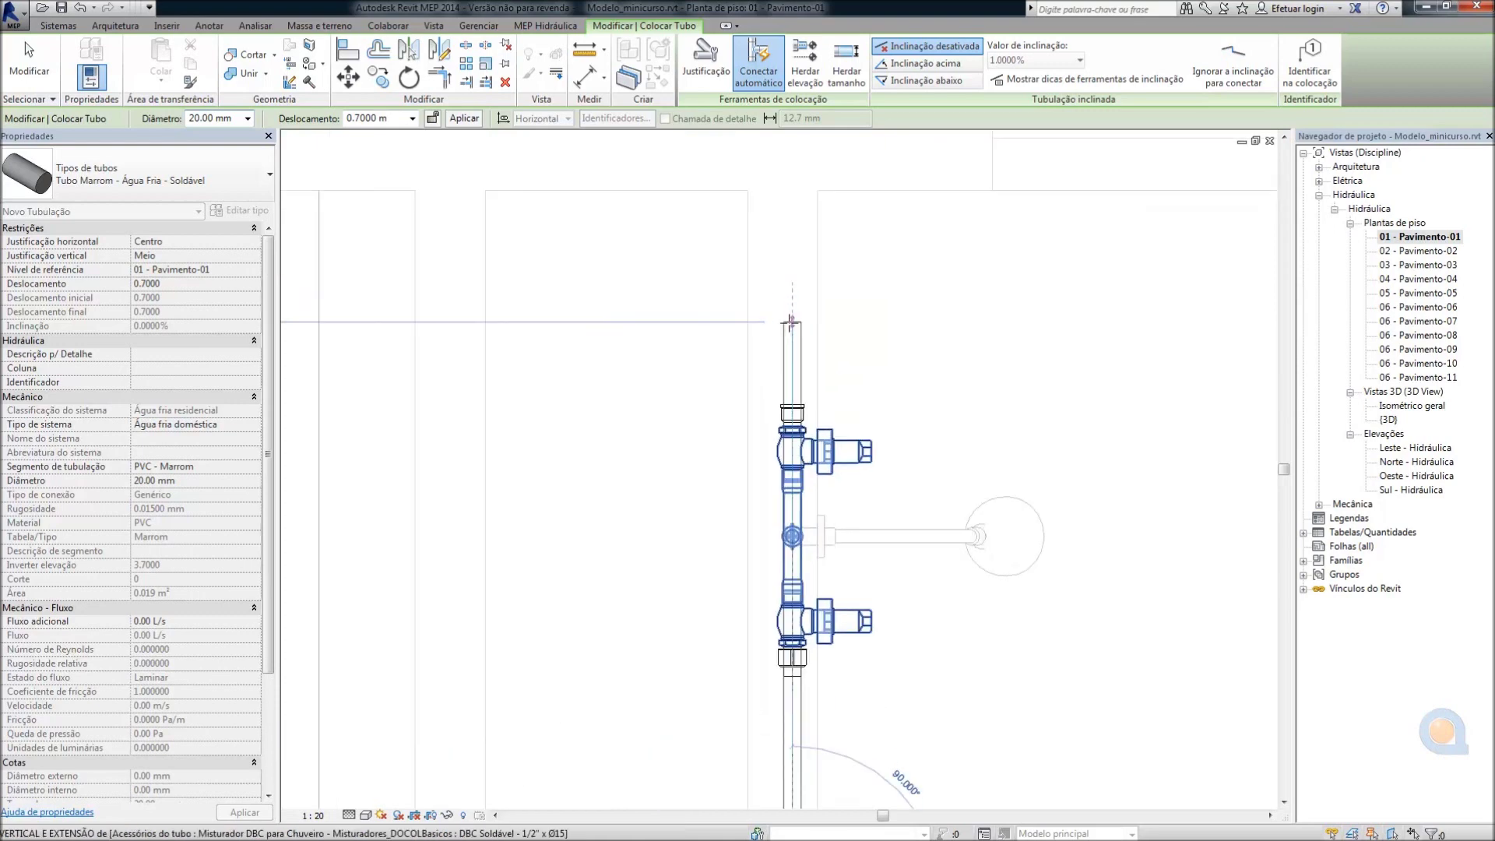
scroll(787, 358, "up", 1)
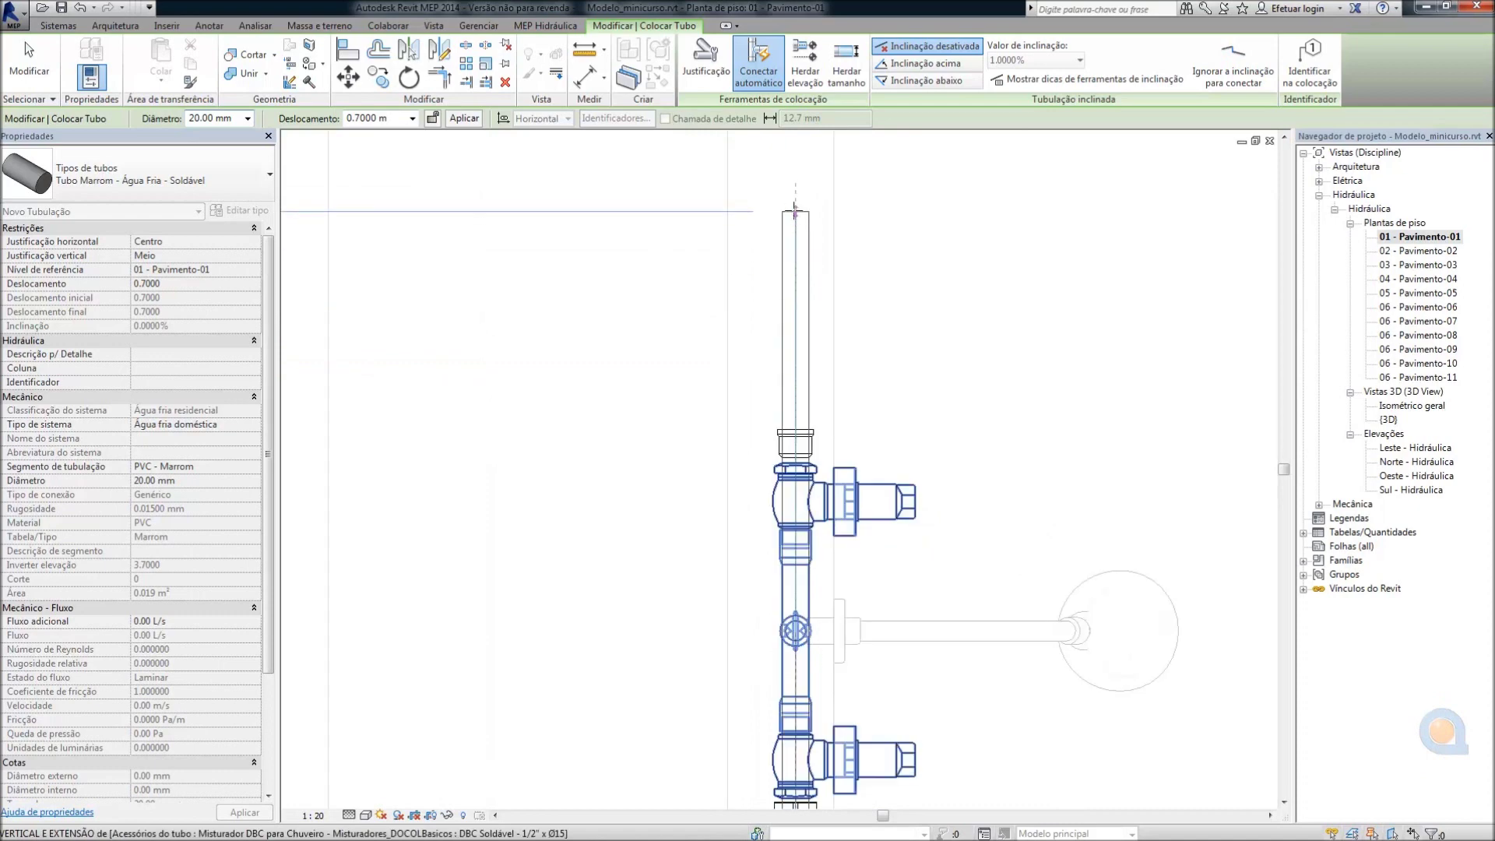
scroll(772, 455, "up", 1)
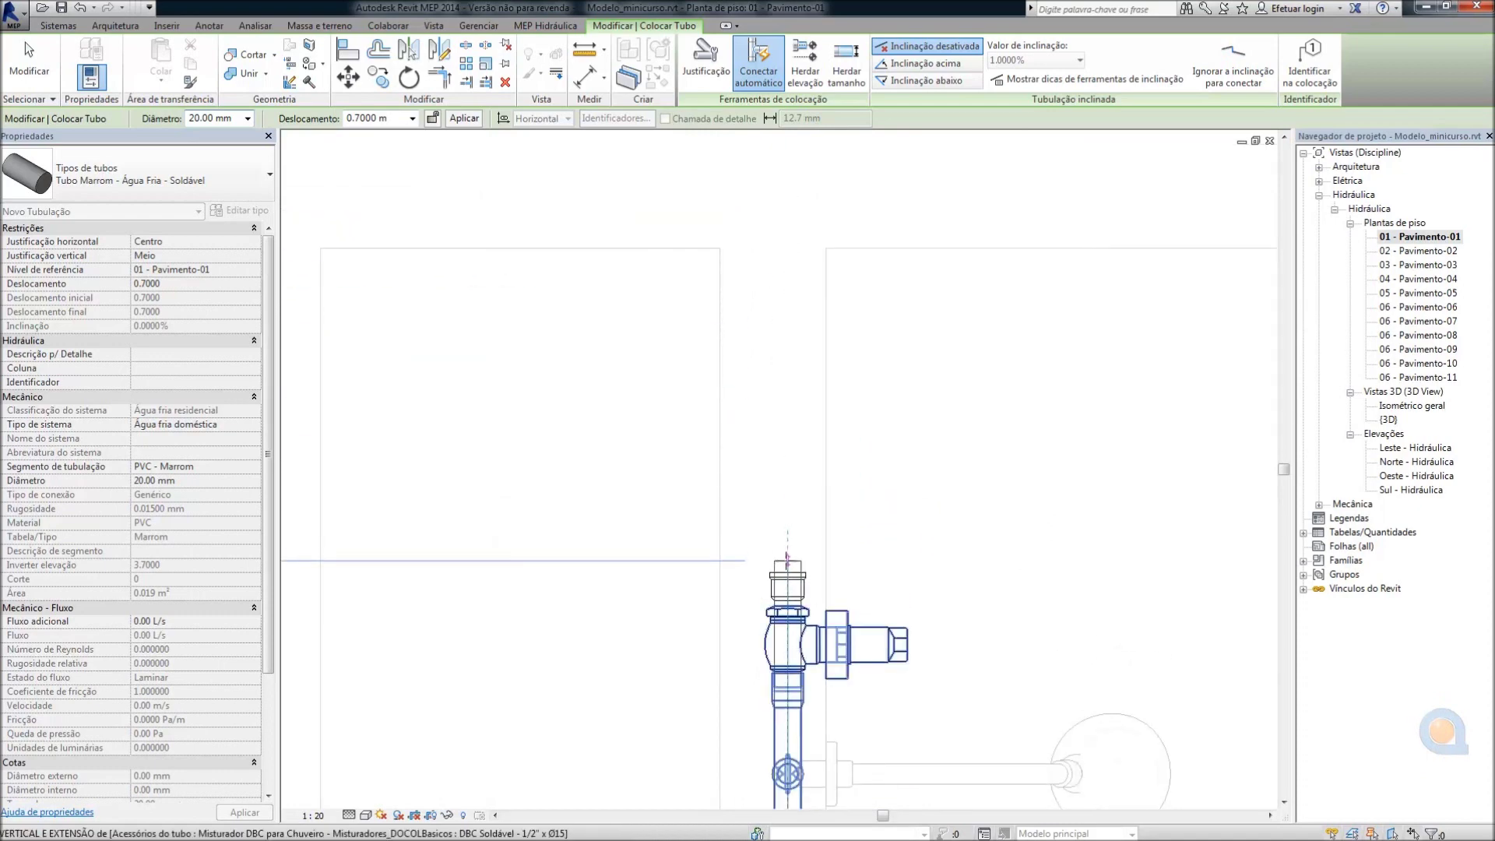
left_click(787, 557)
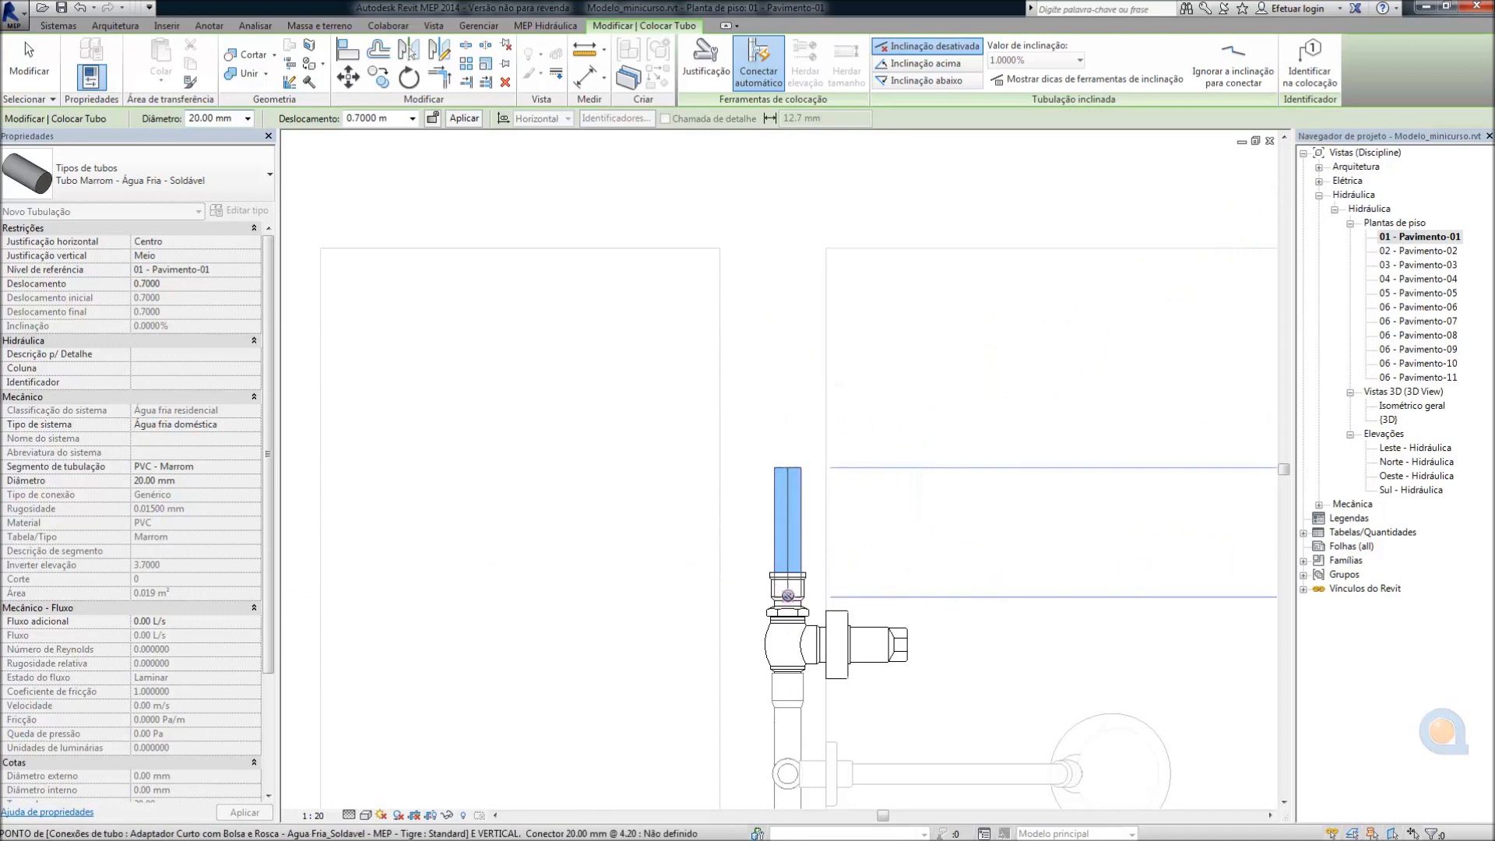
left_click(788, 596)
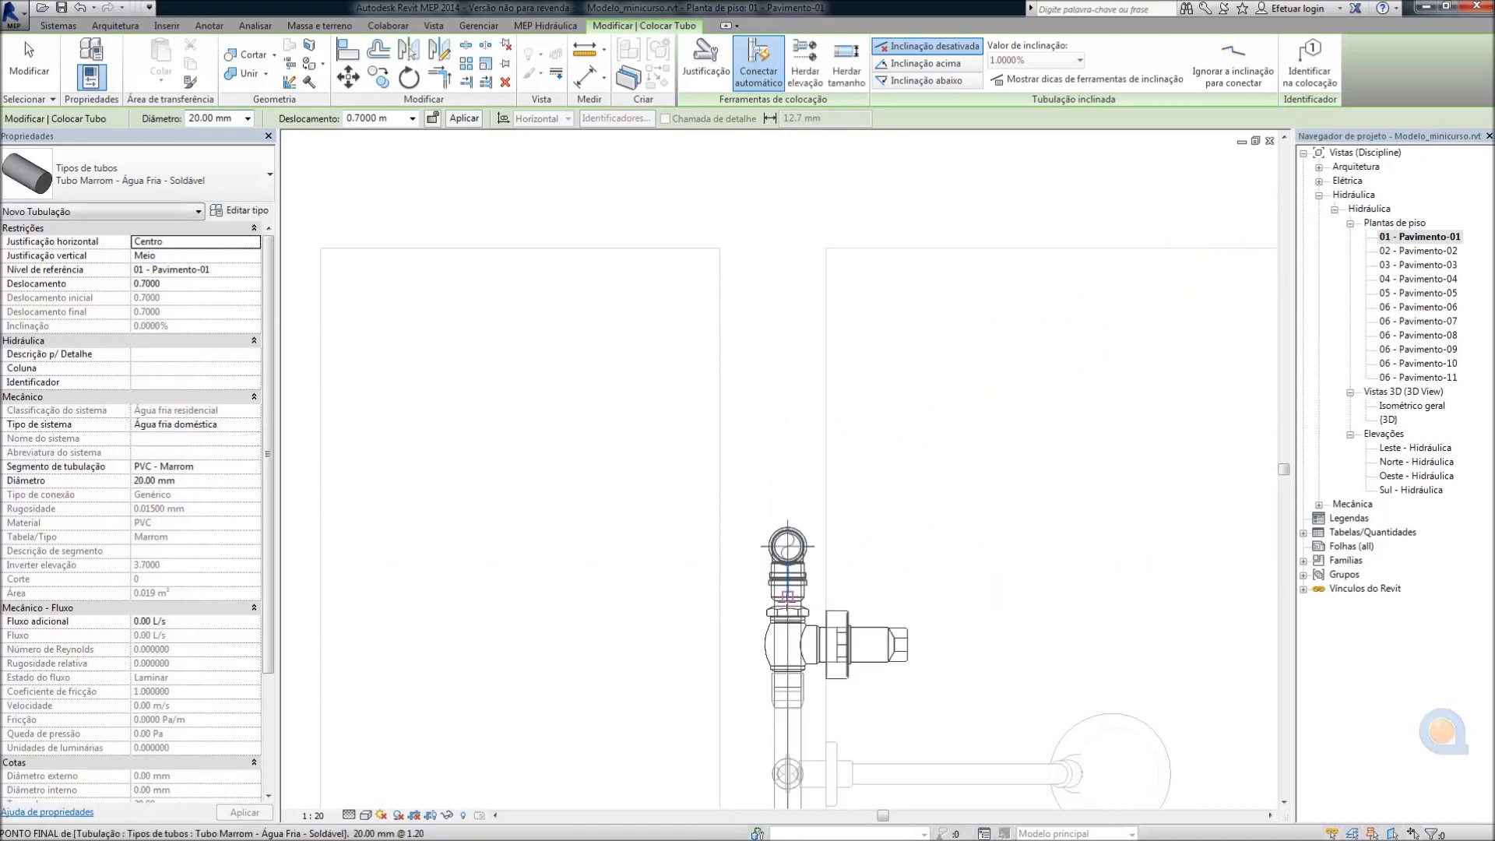
scroll(808, 400, "down", 5)
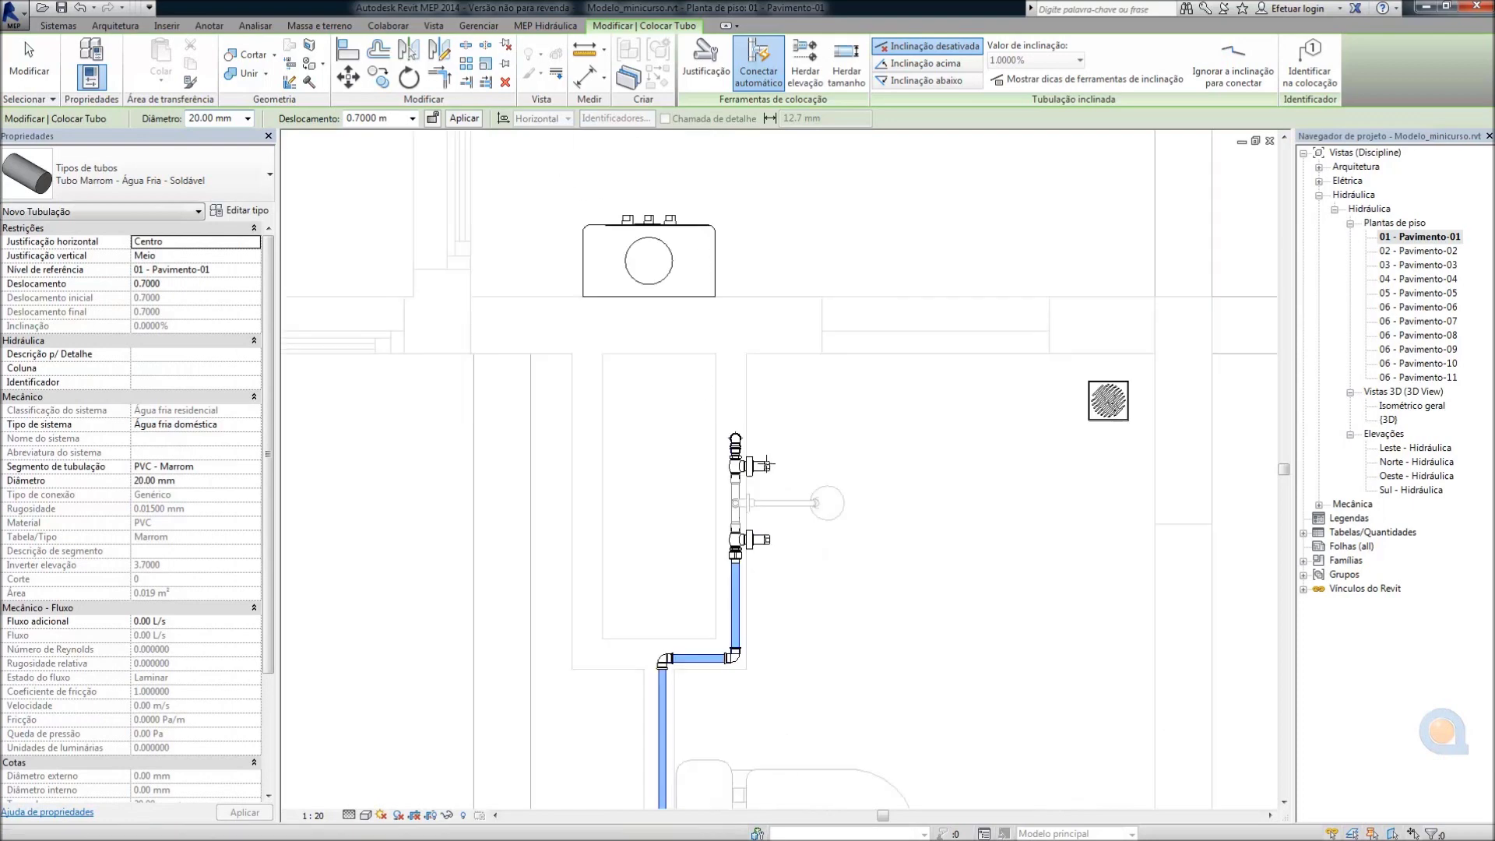
key("Escape")
key("Escape")
double_click(1399, 408)
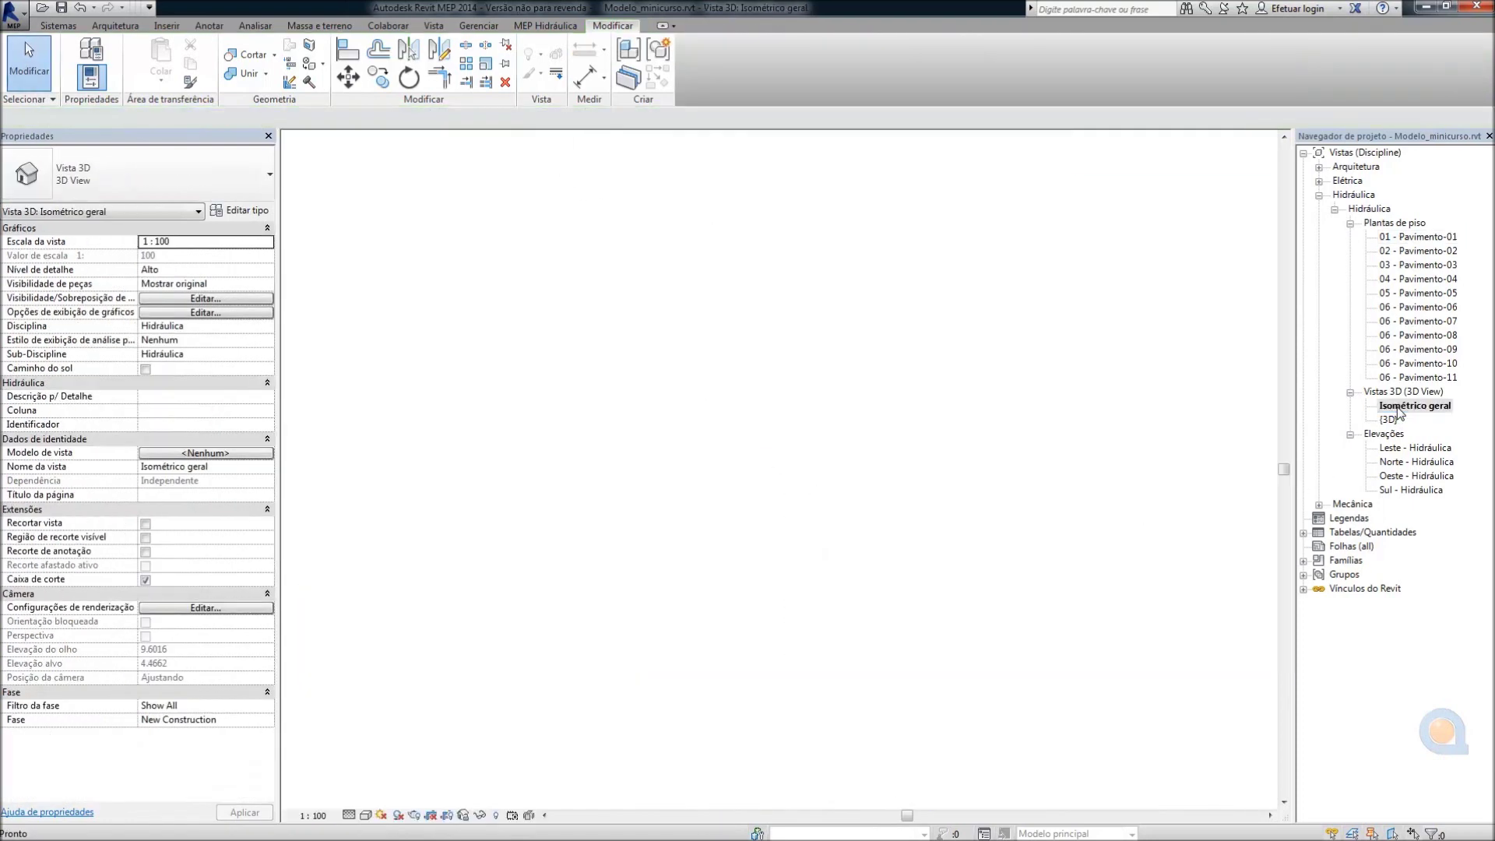
Inspect the new pipe run, its adapter and elbow in the 3D view
scroll(614, 206, "up", 2)
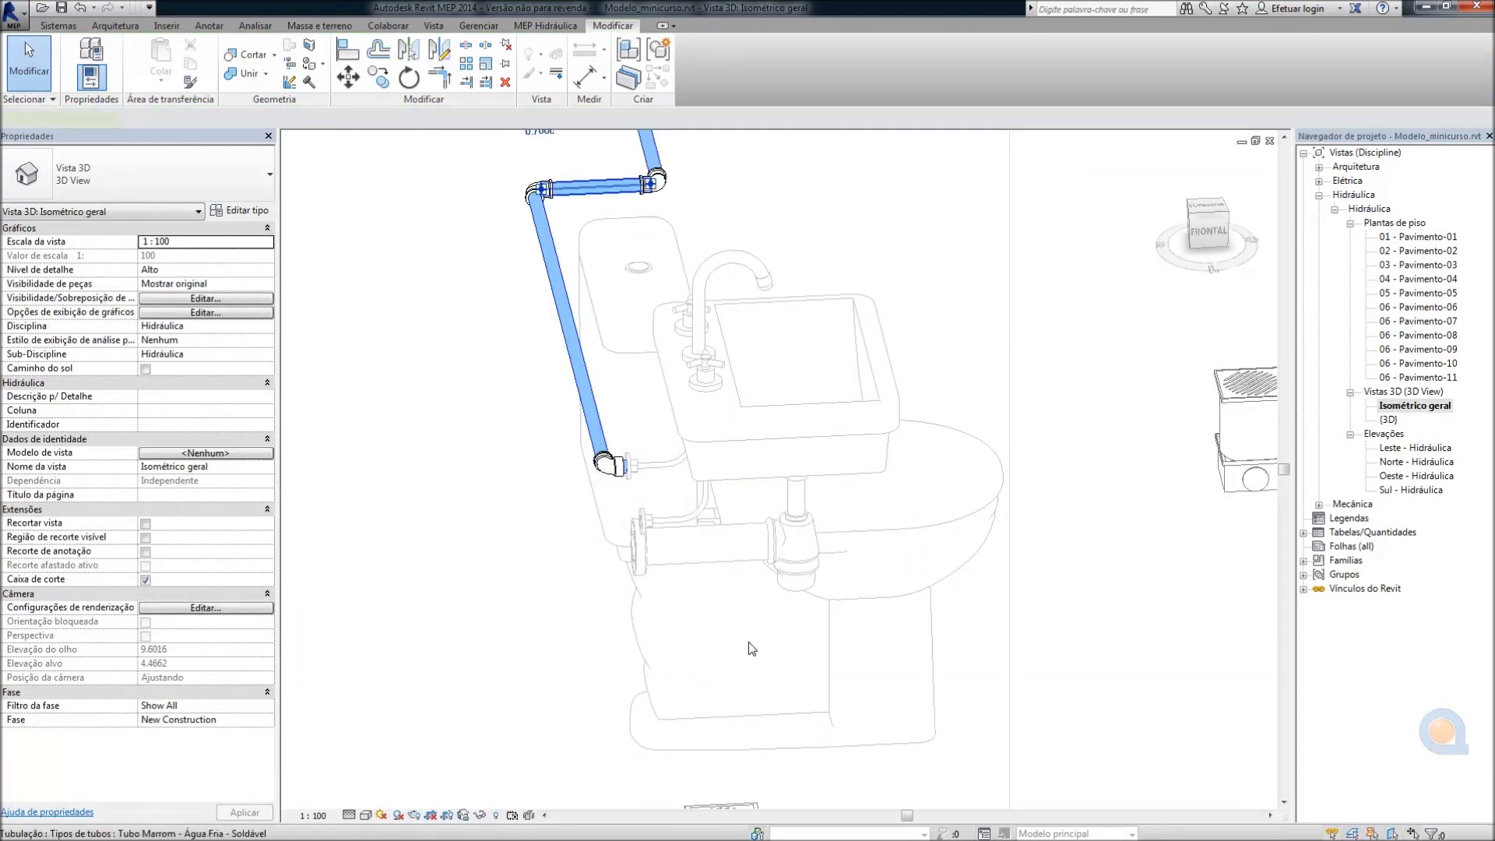
left_click(603, 187)
mouse_move(603, 187)
middle_mouse_down("shift")
mouse_move(680, 527)
mouse_move(774, 584)
mouse_move(764, 239)
middle_mouse_up("shift")
scroll(764, 239, "up", 3)
scroll(764, 239, "up", 2)
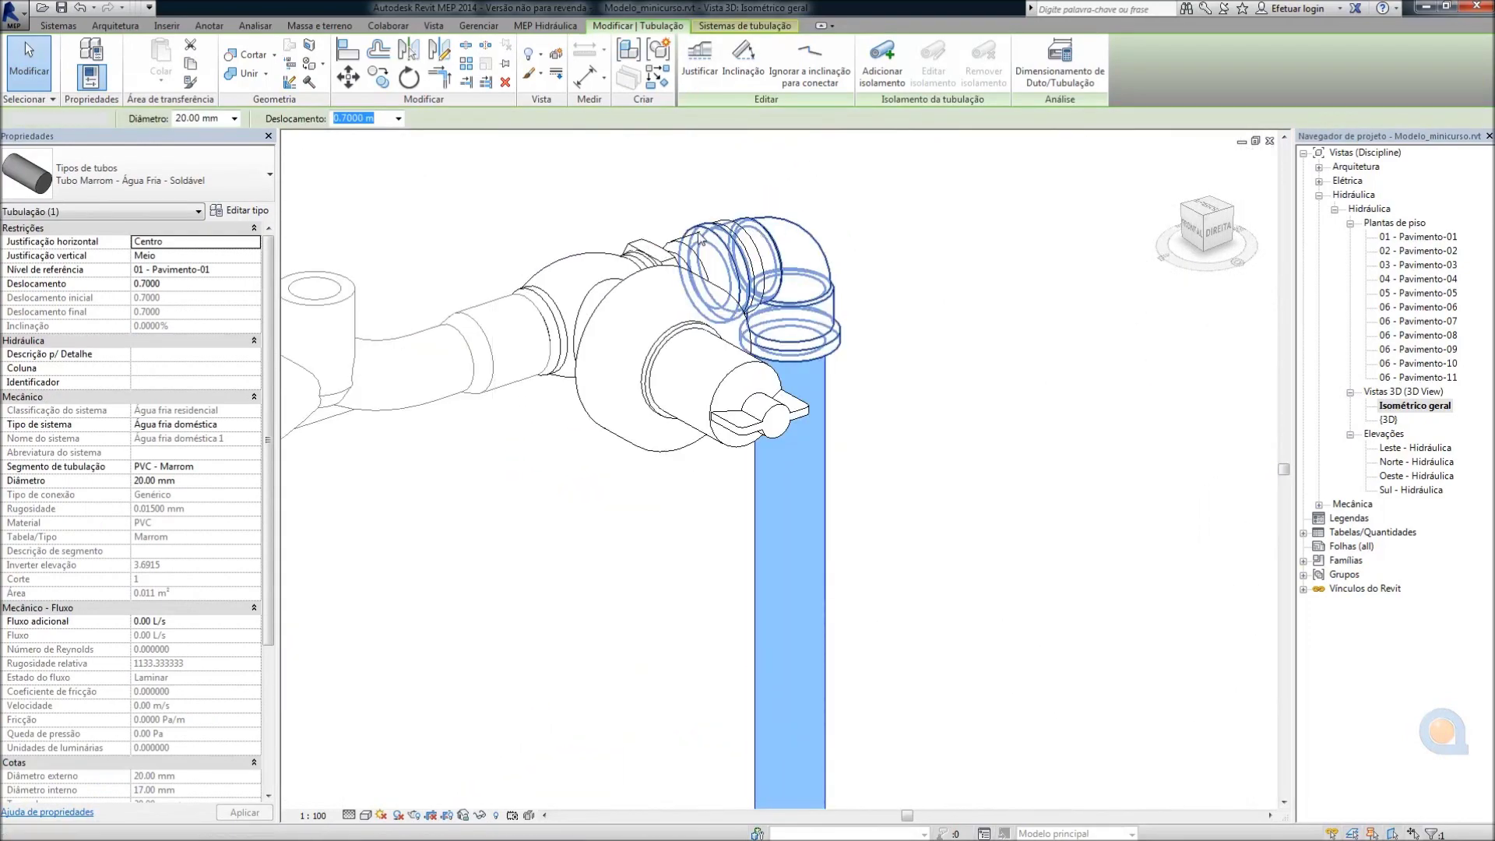
key("Escape")
scroll(763, 239, "up", 2)
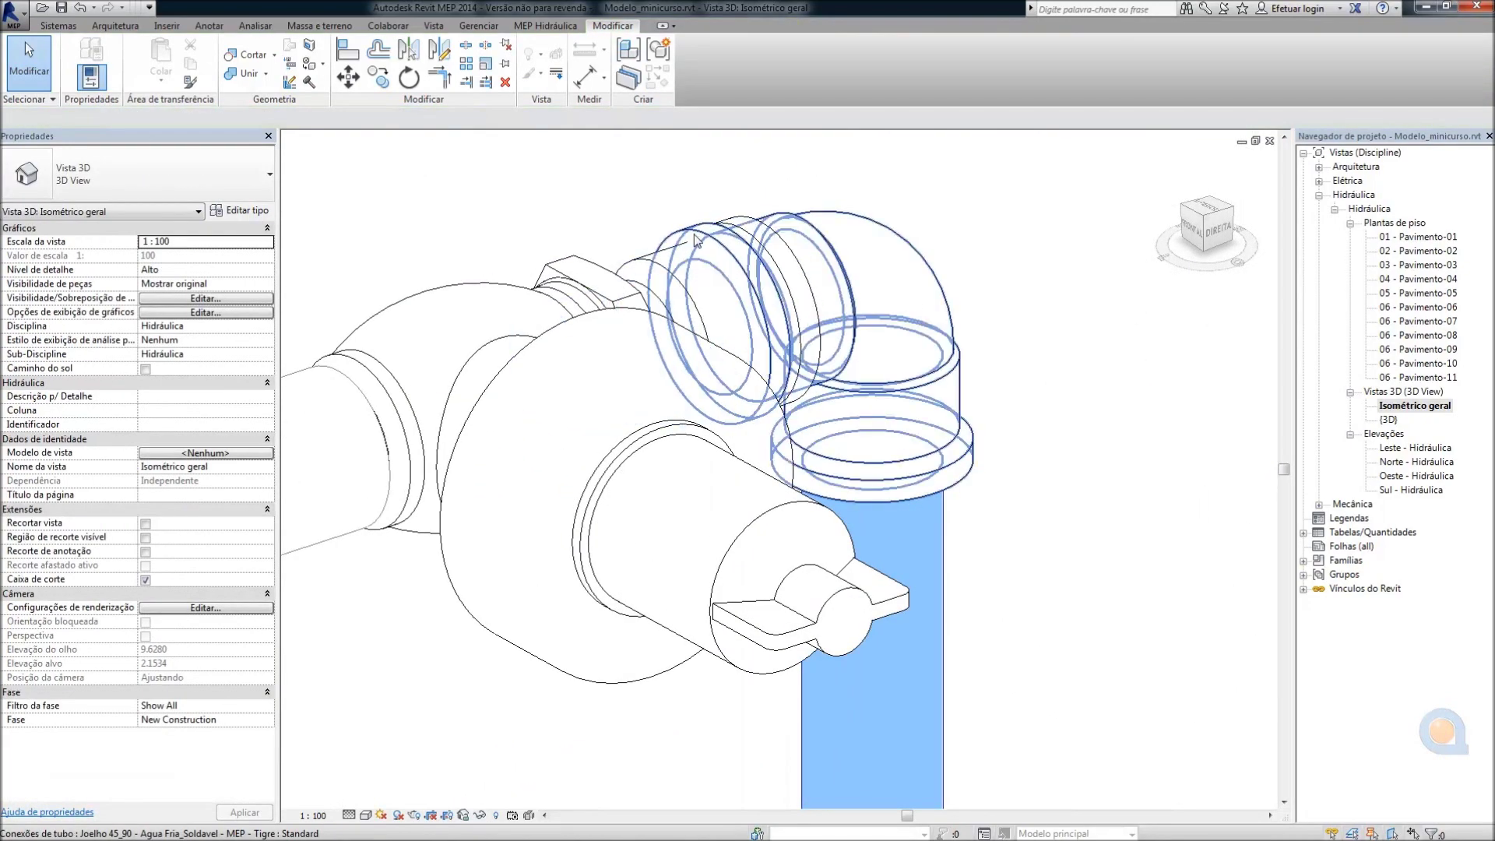
left_click(741, 195)
left_click(720, 195)
key("Escape")
scroll(773, 444, "down", 3)
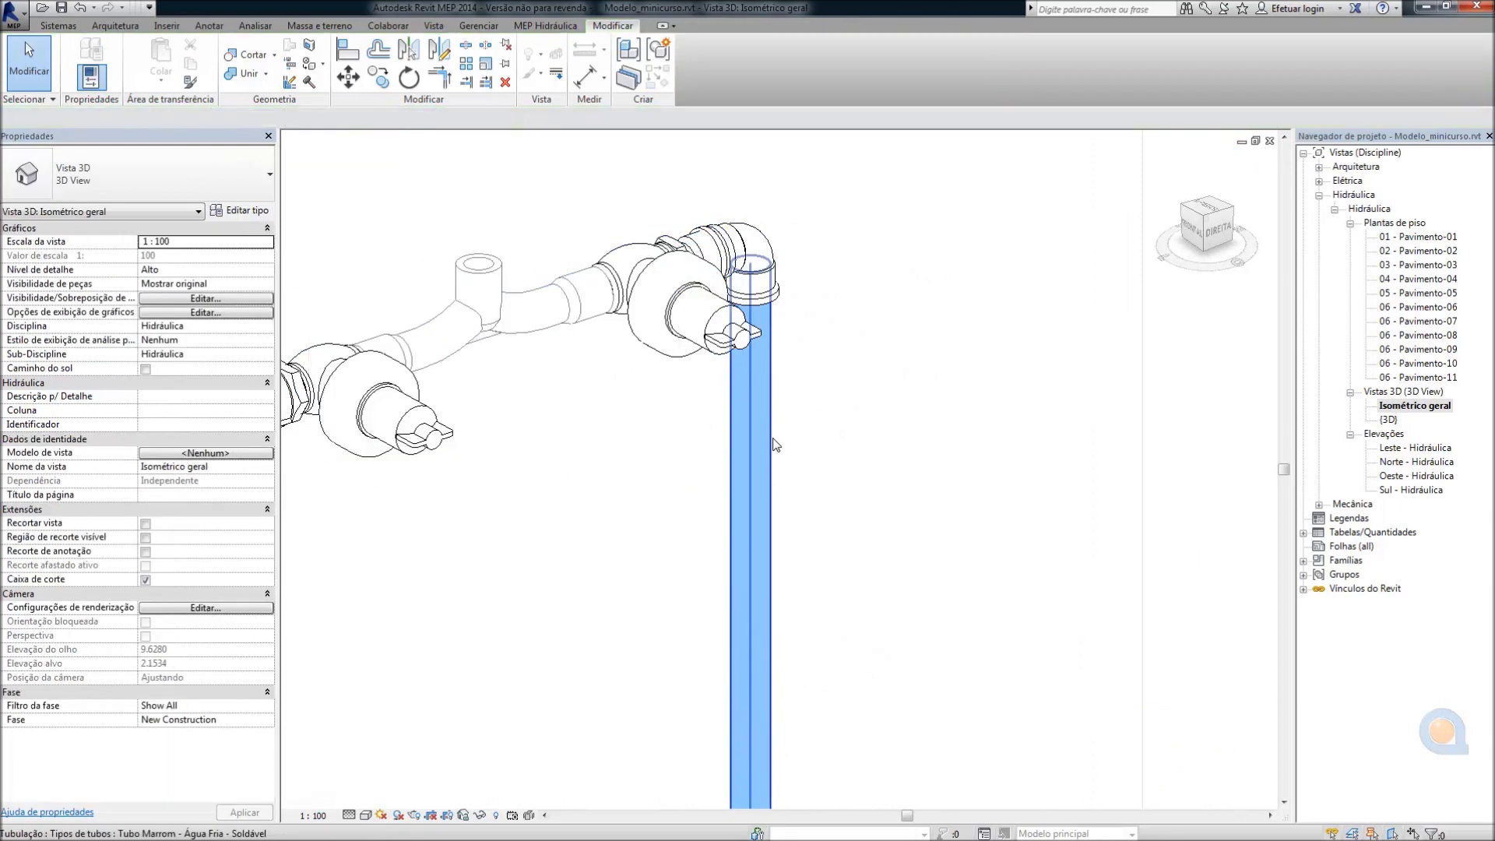
Shift the vertical cold-water pipe right of the valves so Revit adds elbows
left_click(773, 445)
left_click_drag(774, 445, 828, 444)
scroll(901, 376, "down", 3)
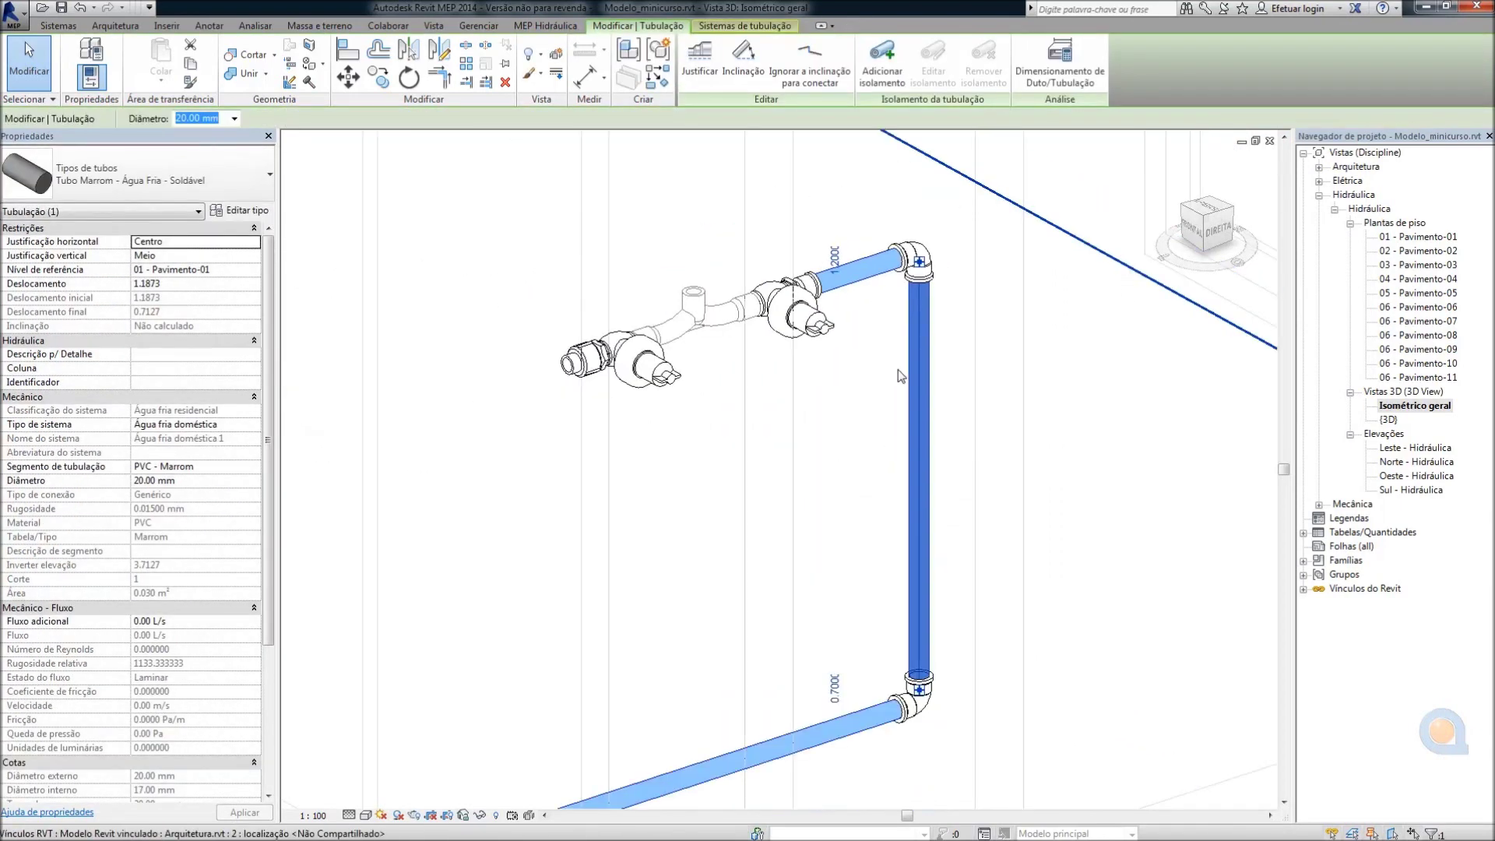
scroll(901, 376, "down", 2)
key("Escape")
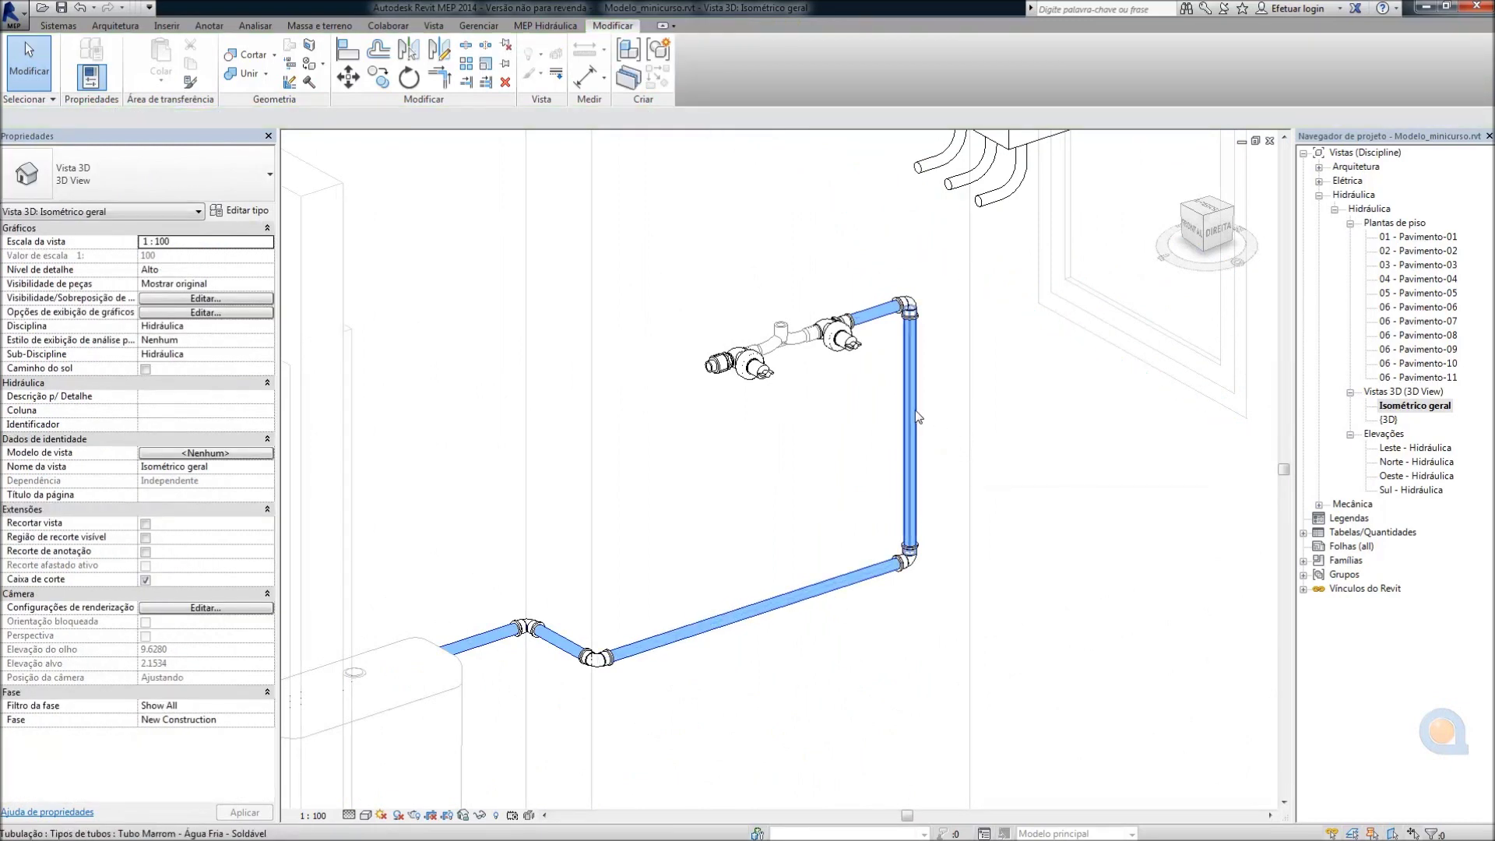
double_click(1421, 239)
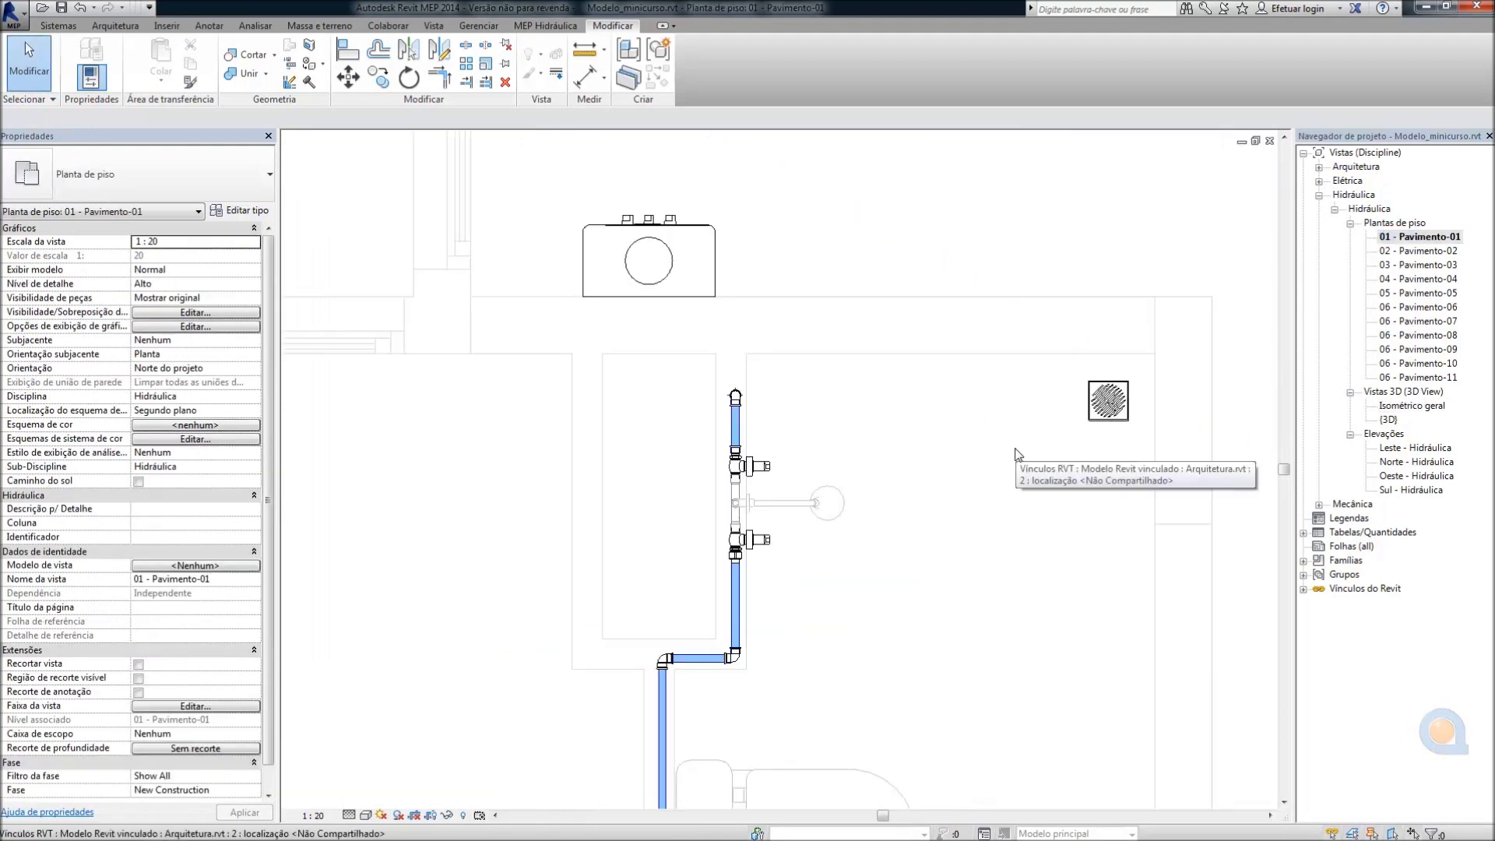
Cut Section 0 vertically through the bathroom from the fixtures to the heater, then open it
scroll(735, 405, "up", 2)
scroll(722, 420, "up", 3)
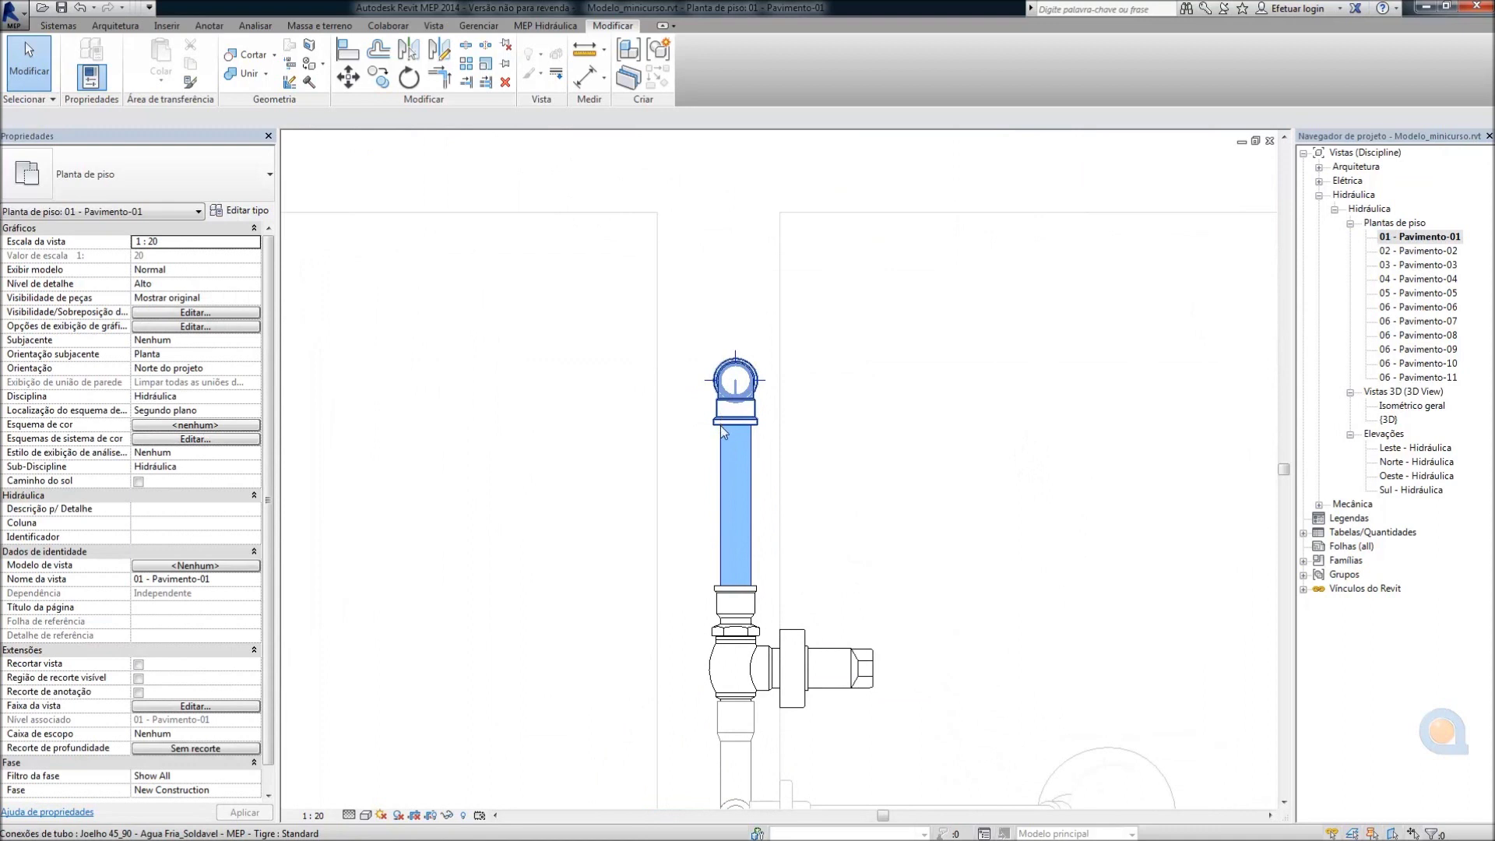
scroll(732, 358, "down", 2)
scroll(778, 389, "down", 3)
scroll(787, 428, "down", 1)
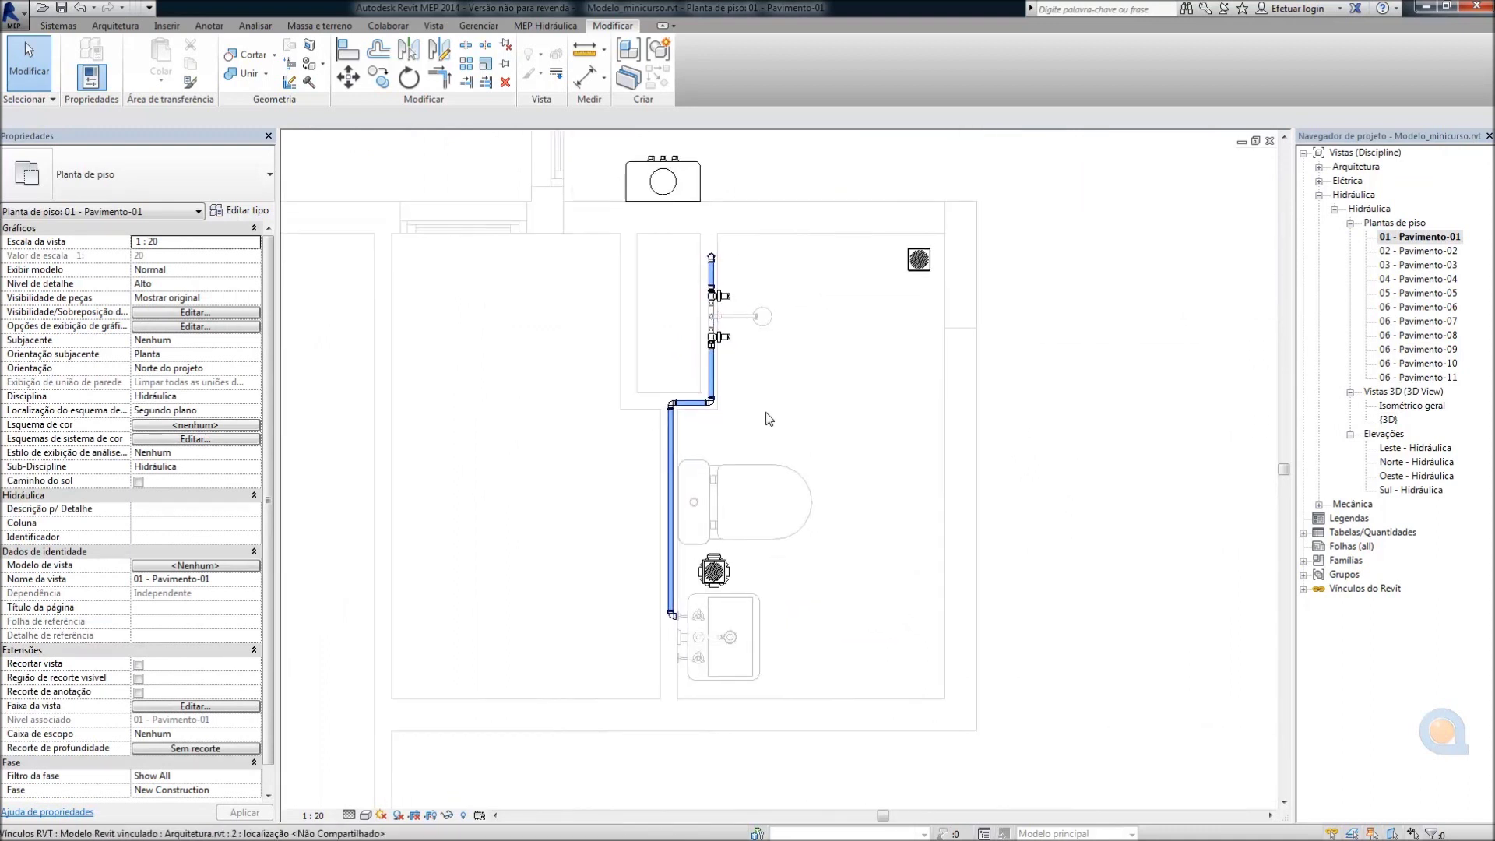
left_click(436, 27)
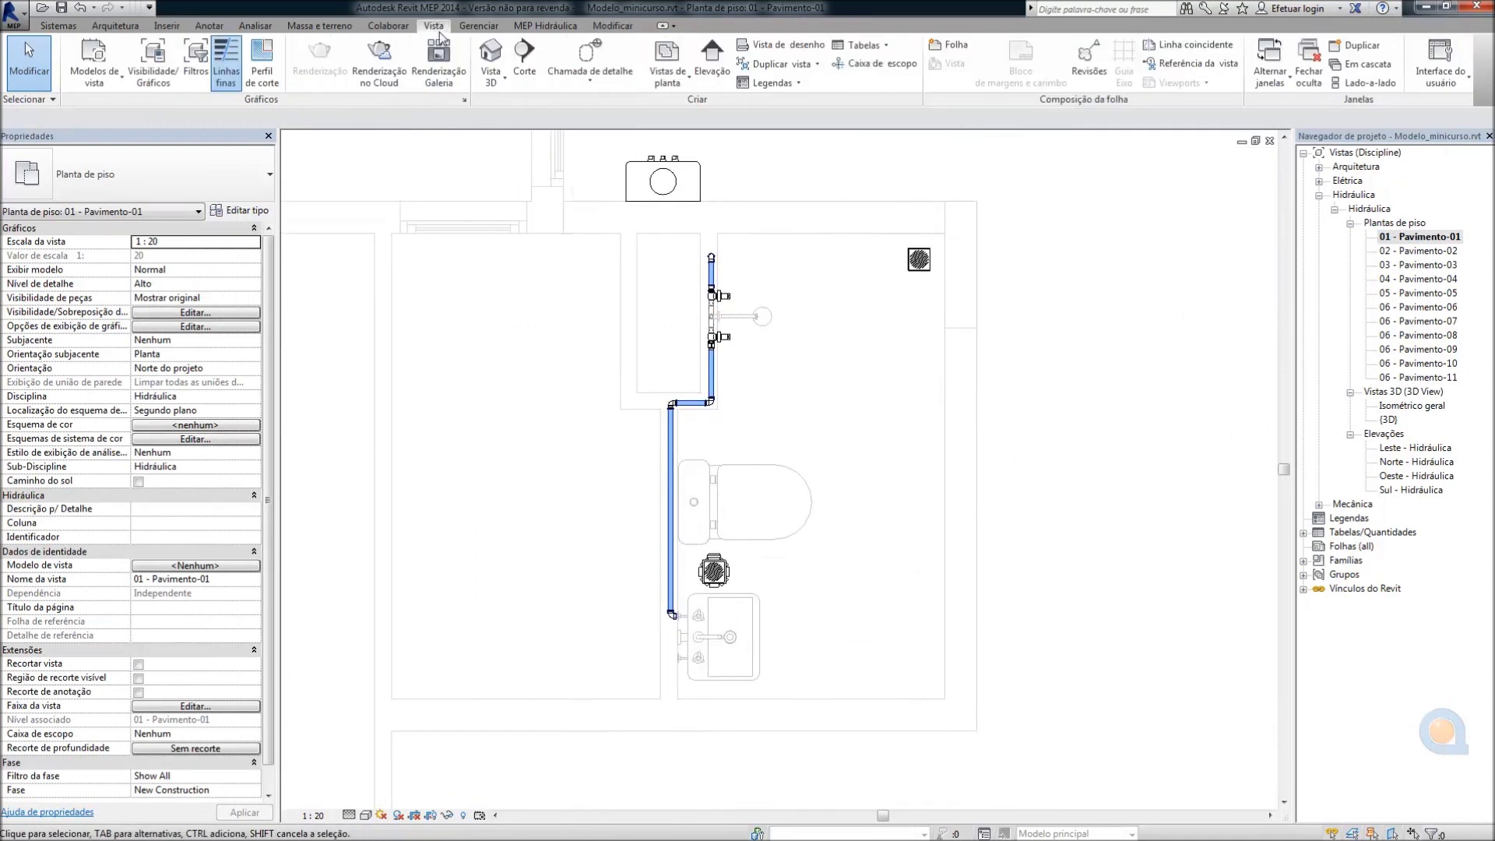
left_click(524, 66)
left_click(768, 759)
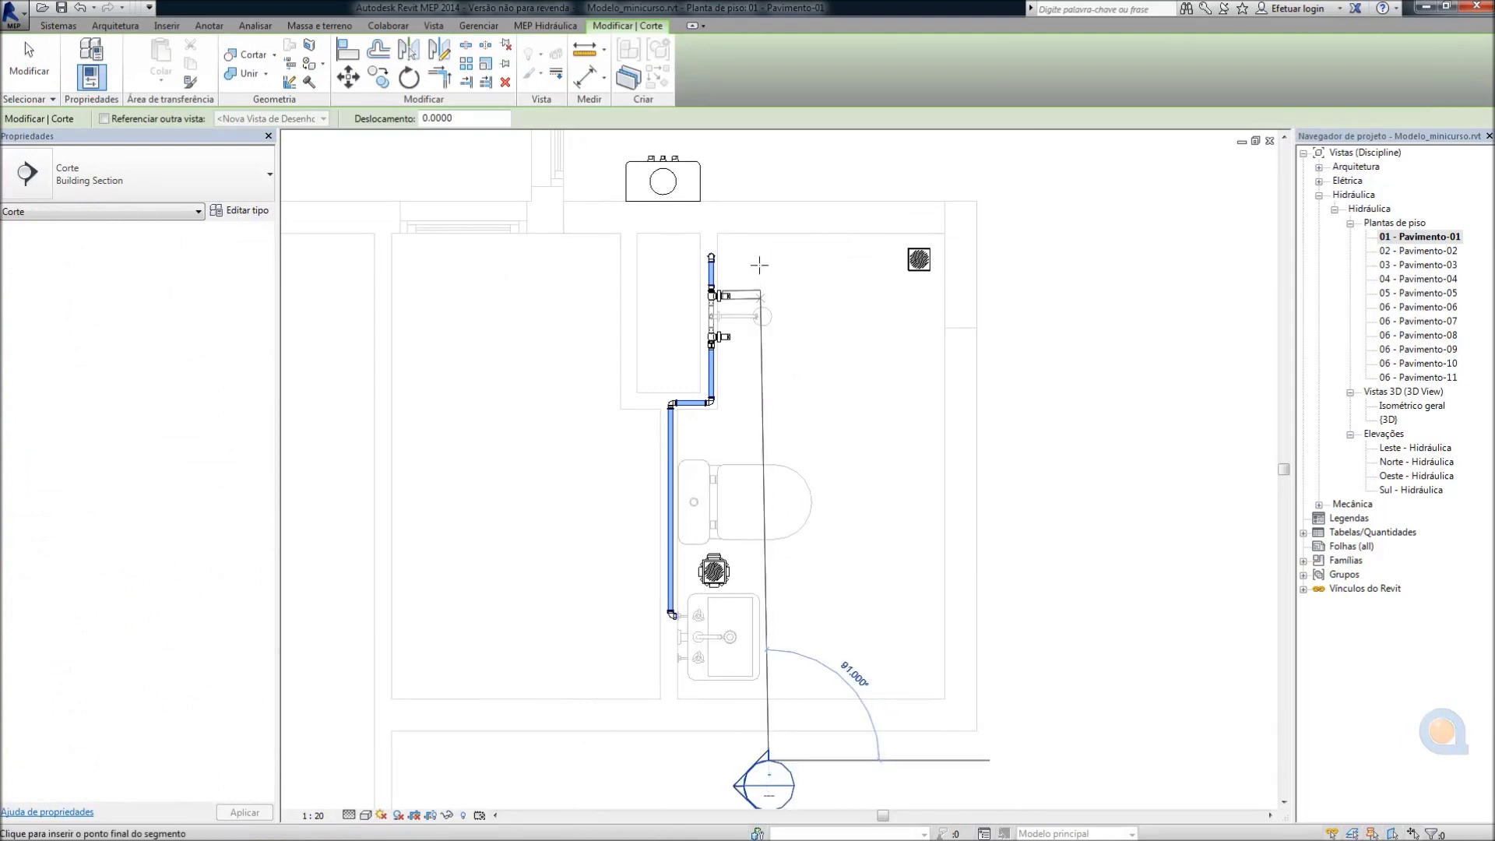
left_click(768, 175)
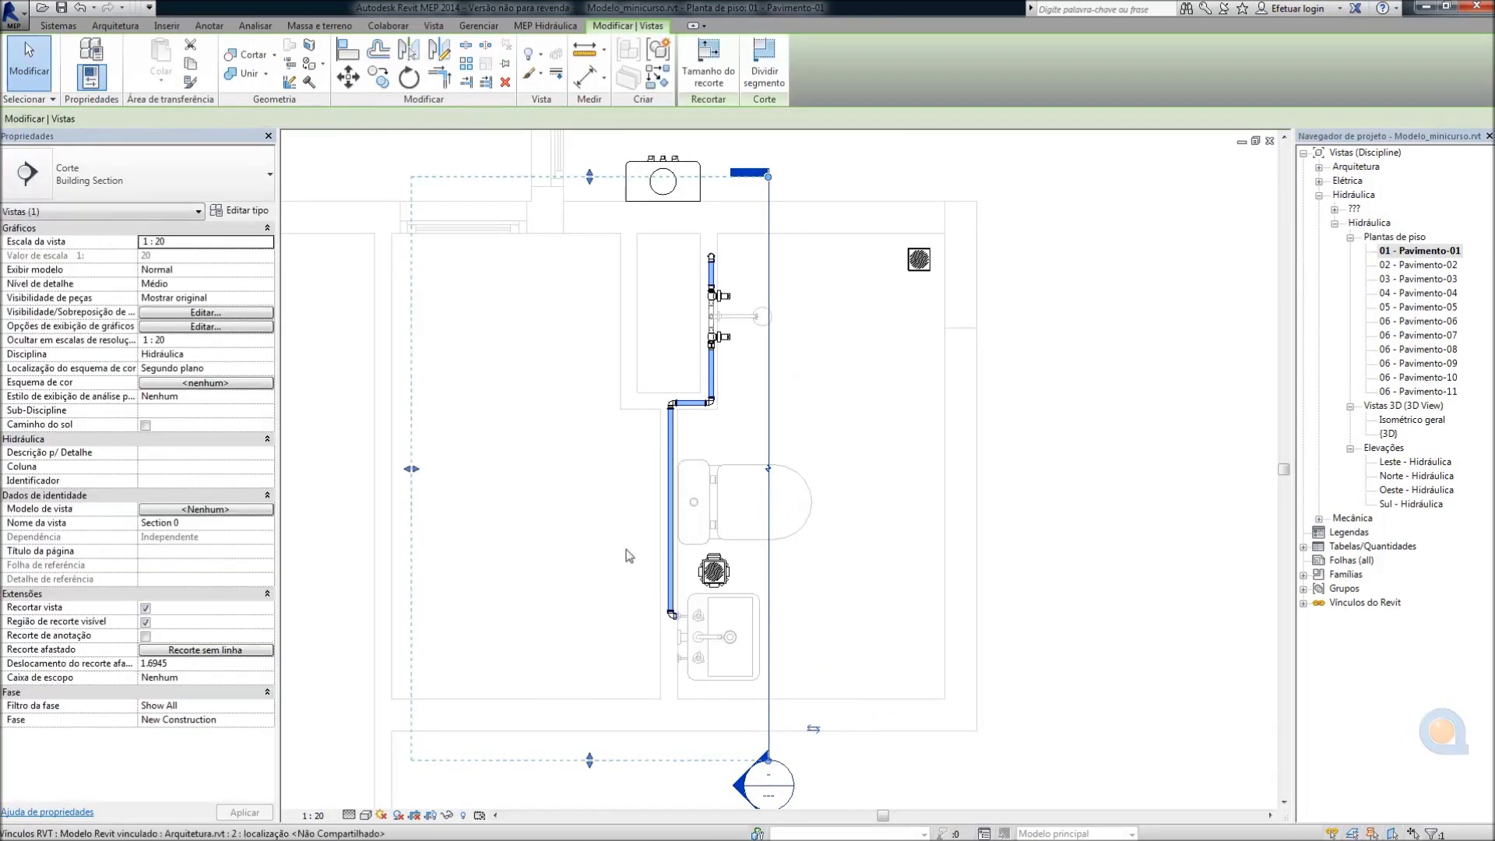
key("Escape")
double_click(746, 783)
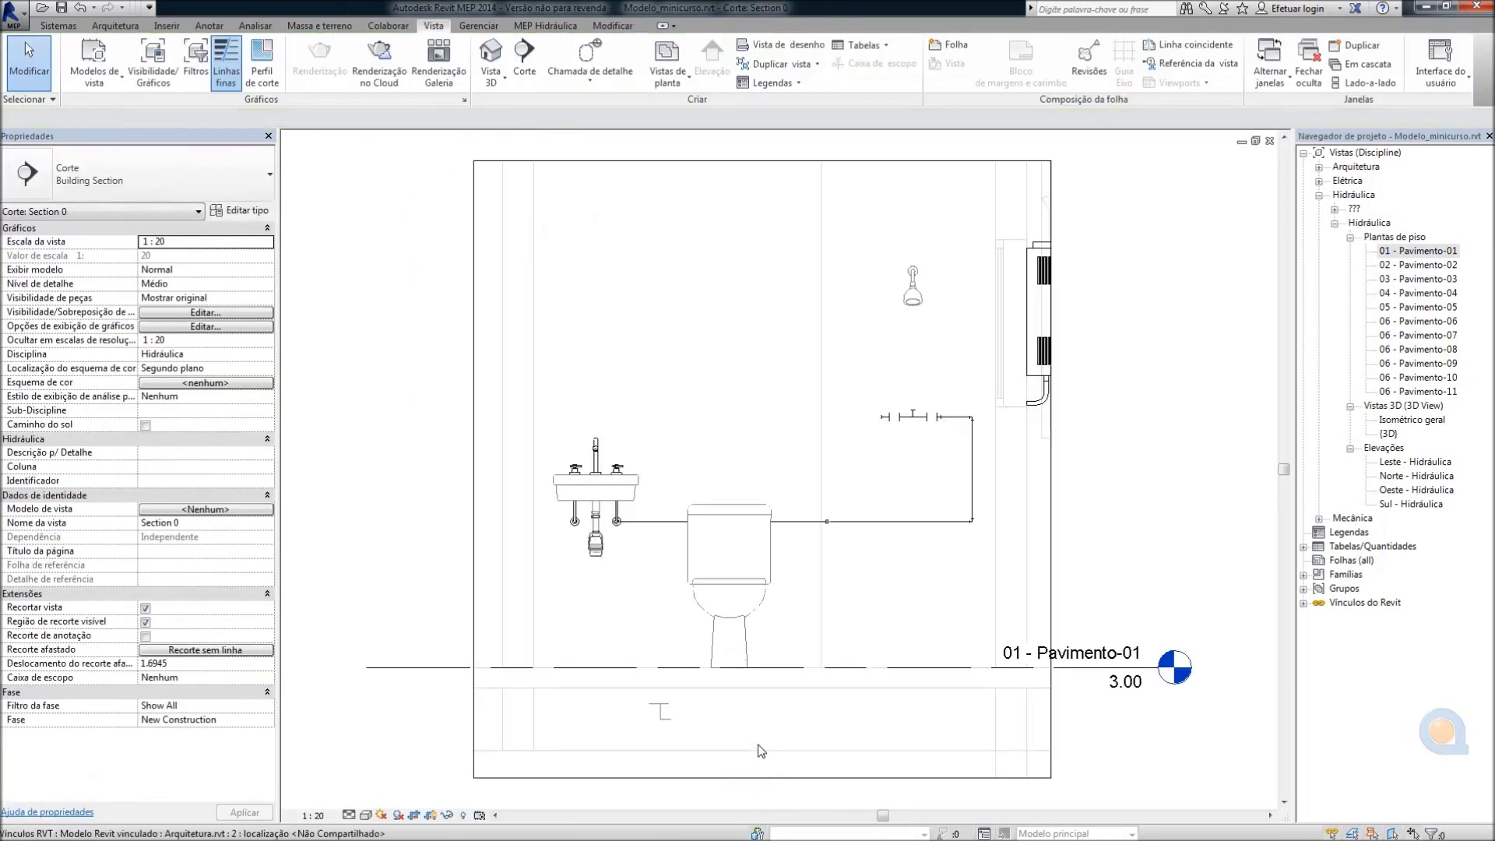
Set Section 0 to Fine detail and apply the Hidráulica - Detalhes - AF/AQ template
left_click(348, 816)
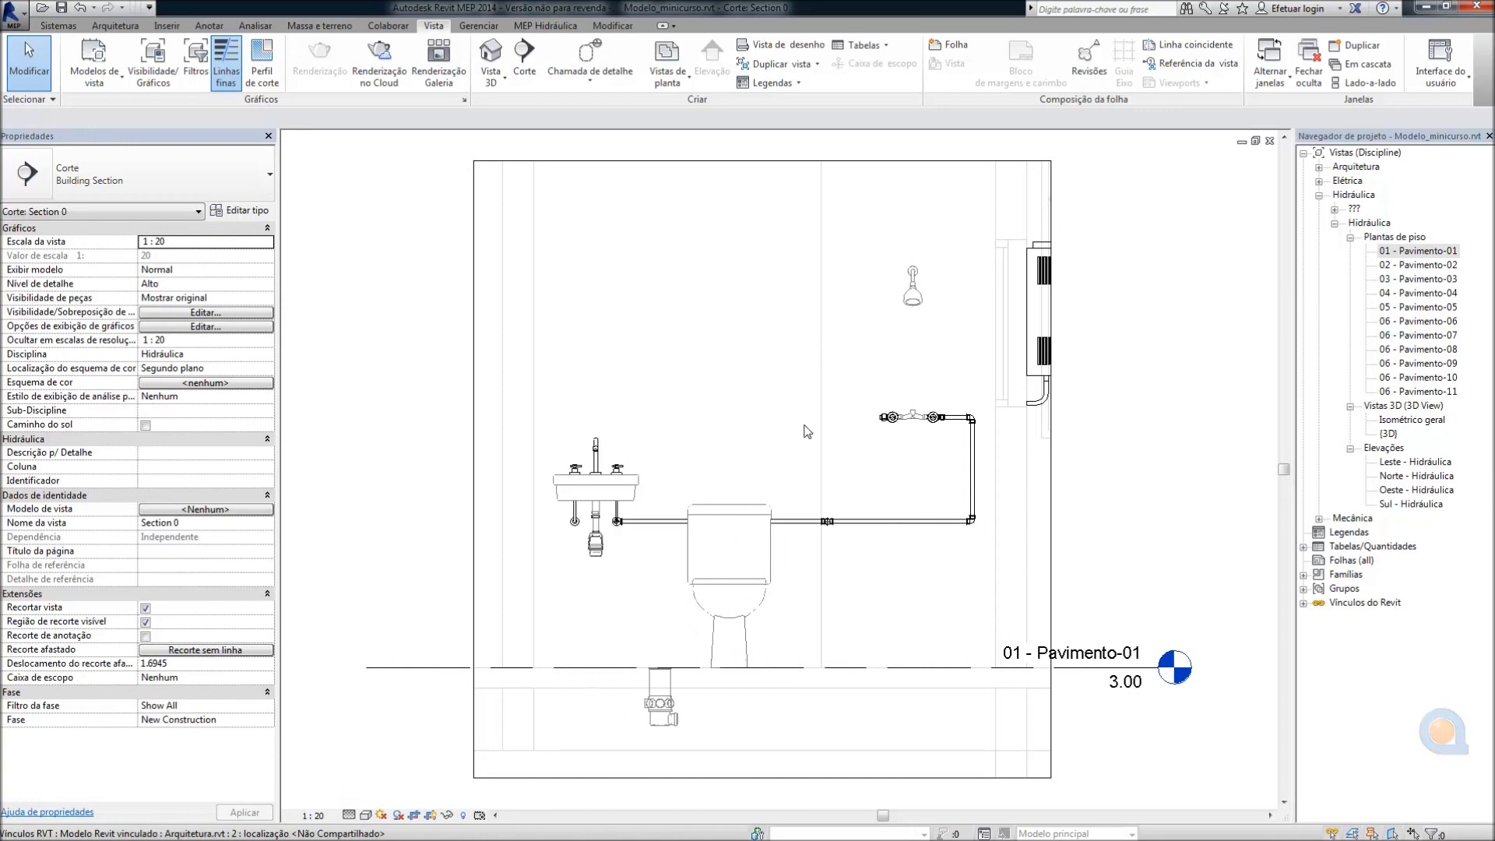
left_click(95, 70)
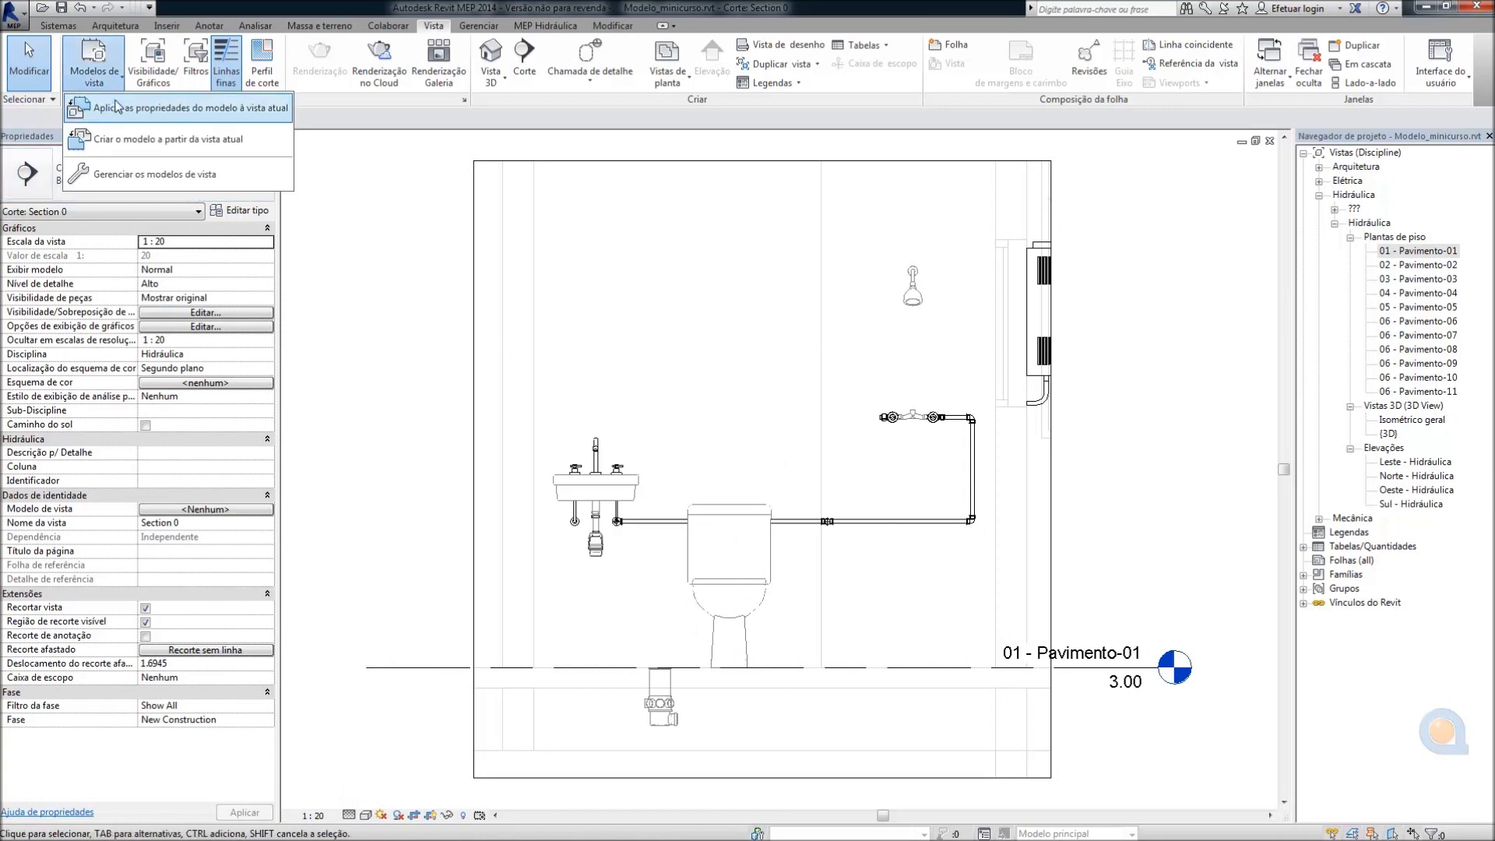
left_click(156, 123)
left_click(113, 218)
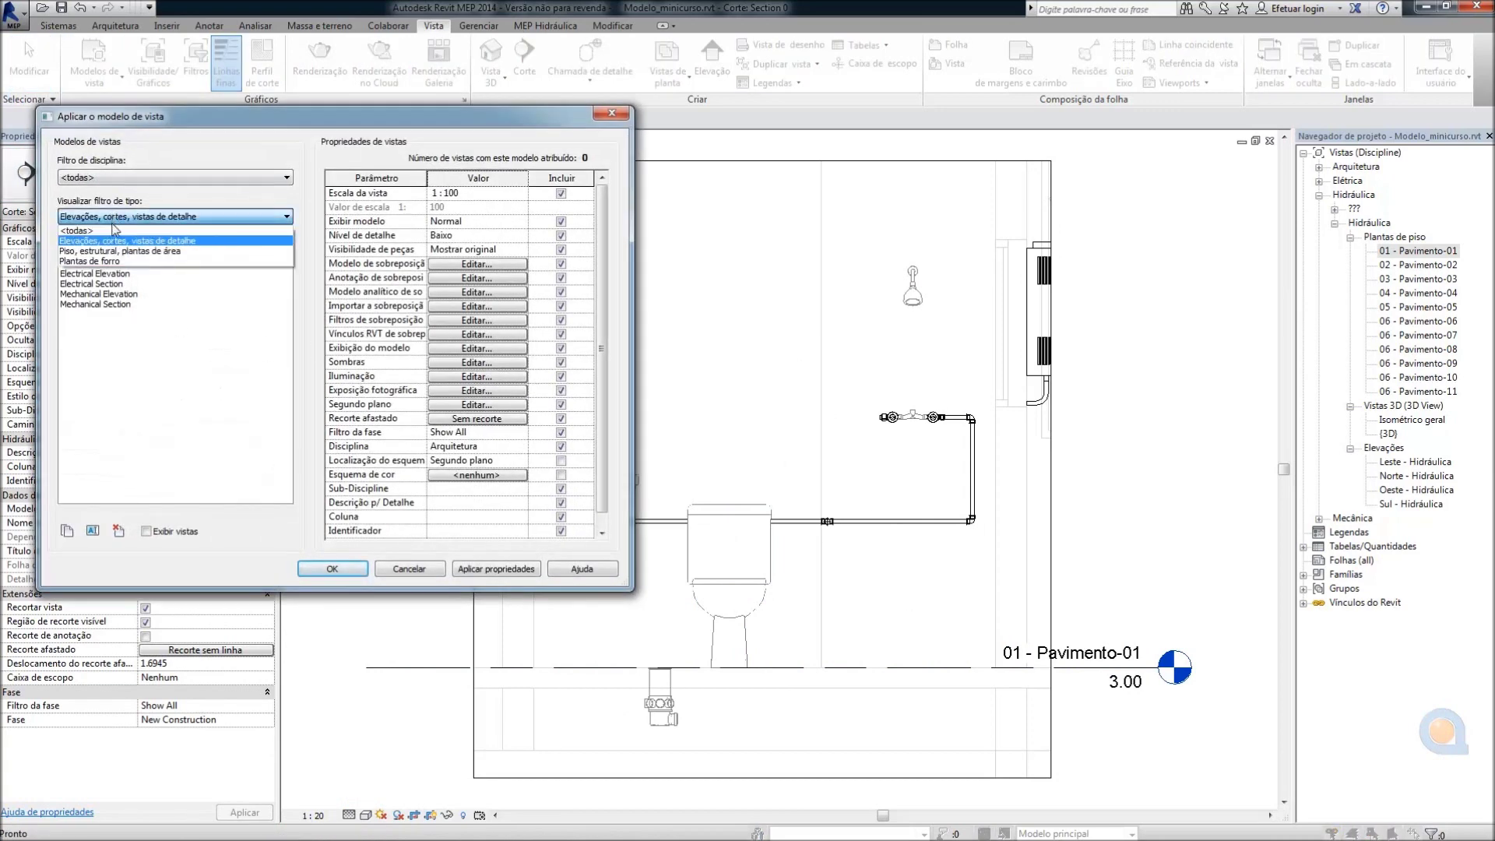
left_click(113, 227)
left_click(151, 356)
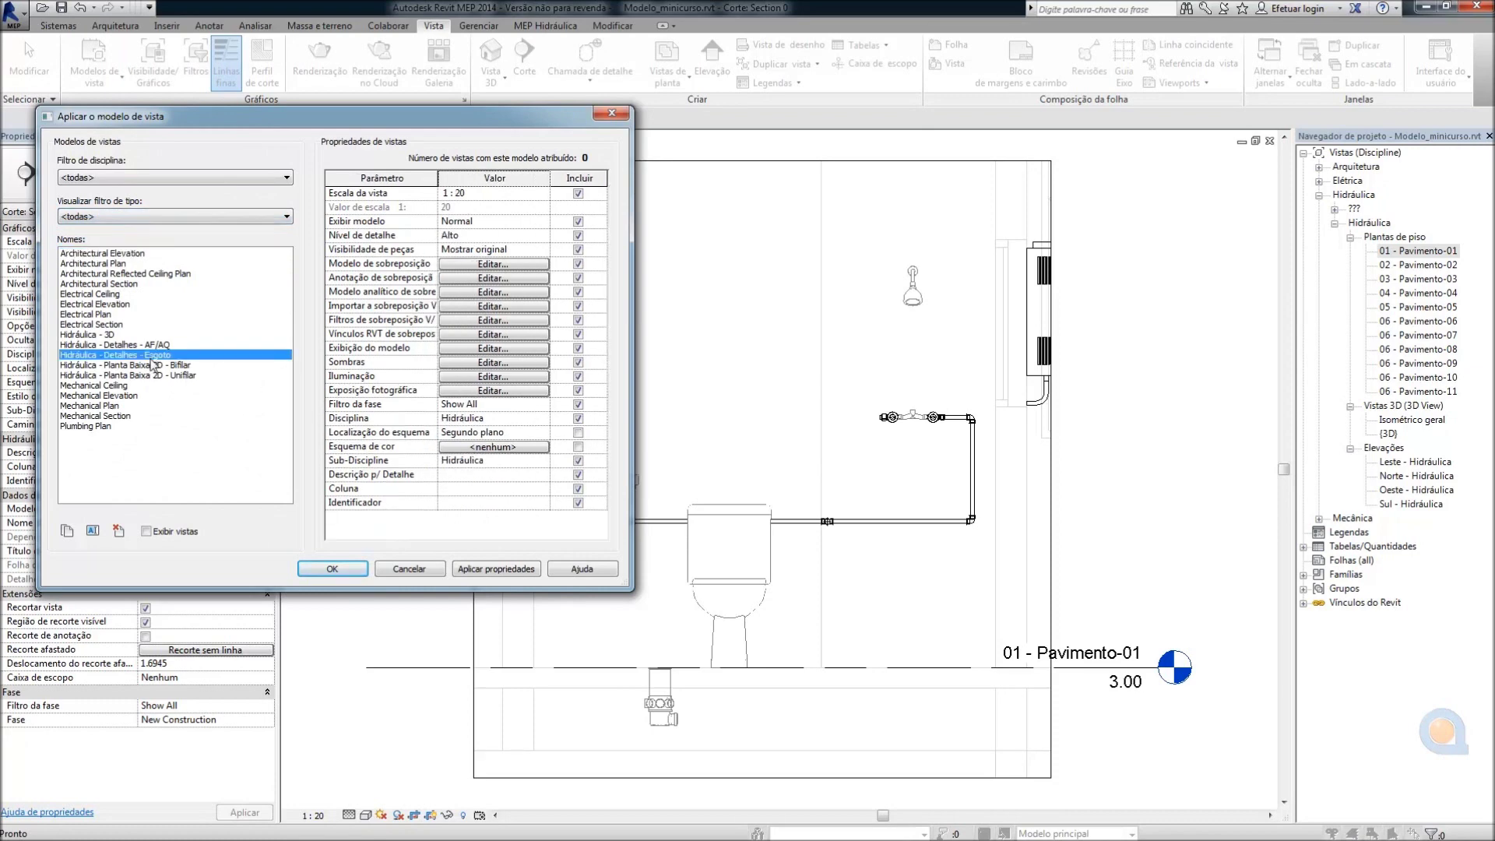
left_click(152, 346)
left_click(155, 365)
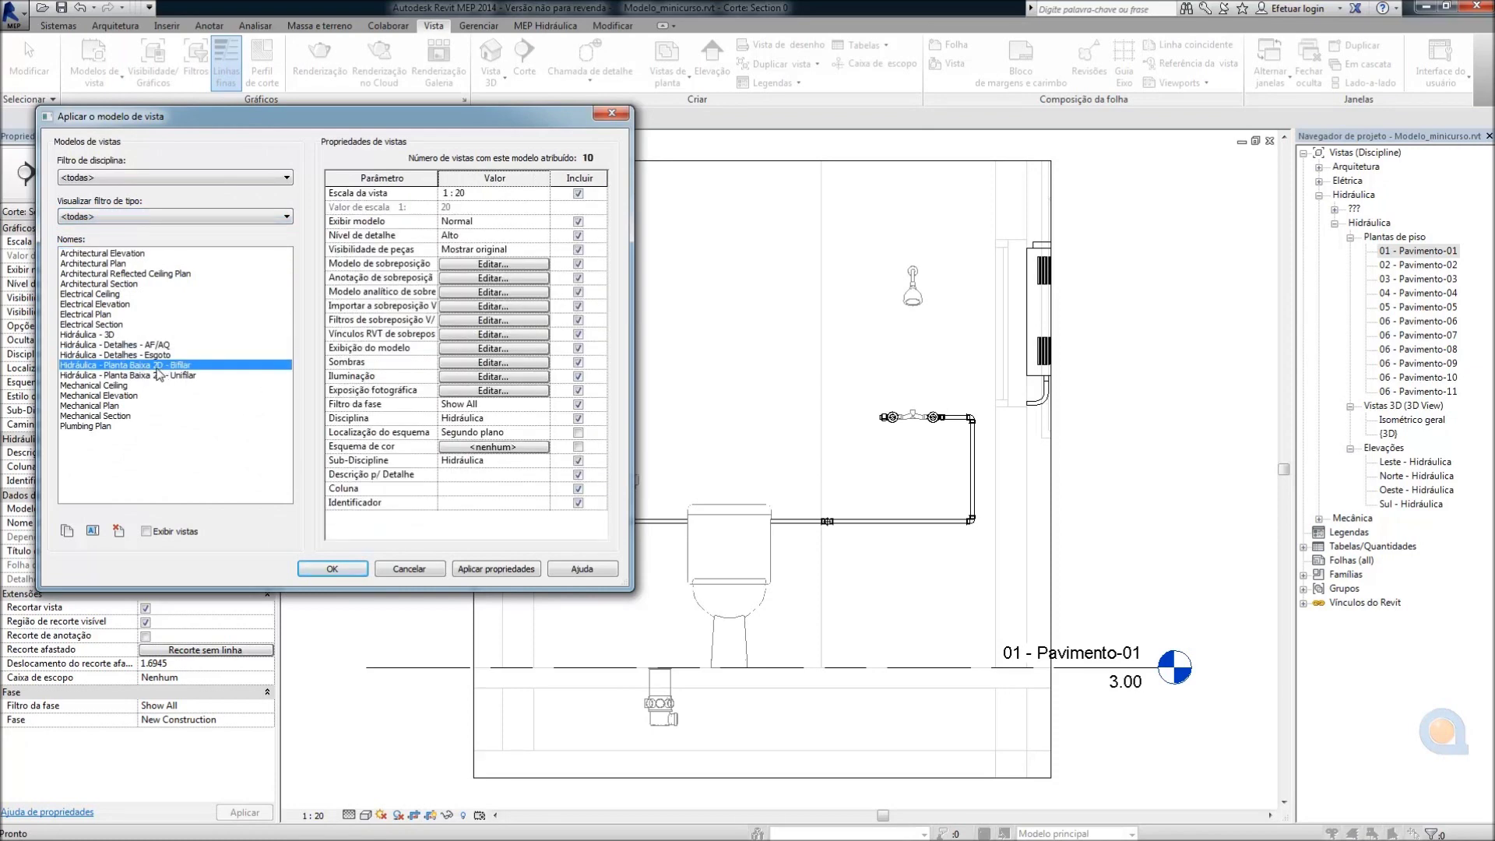
left_click(134, 345)
left_click(498, 574)
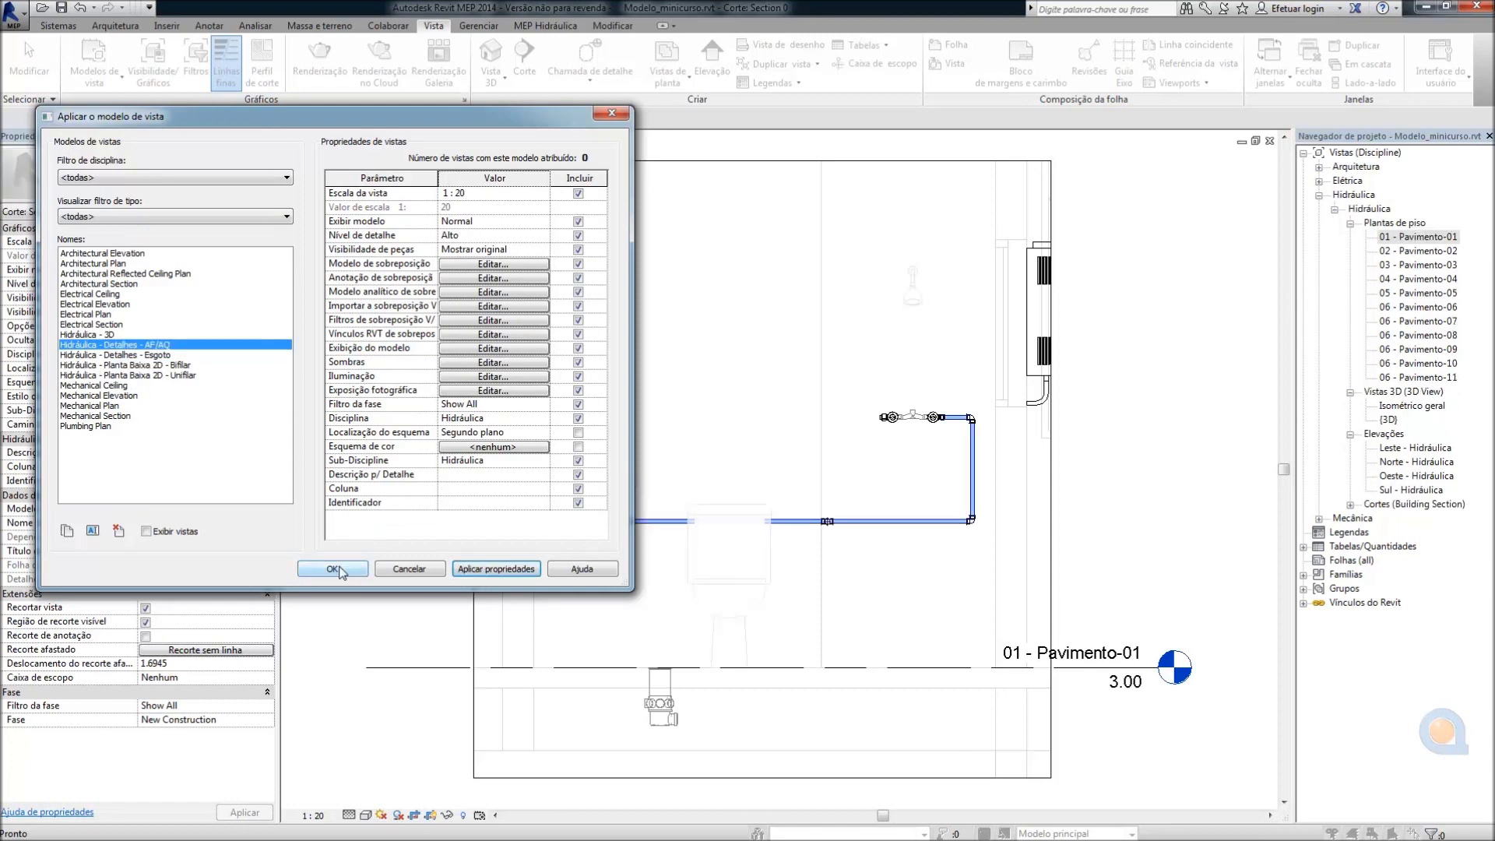
left_click(331, 568)
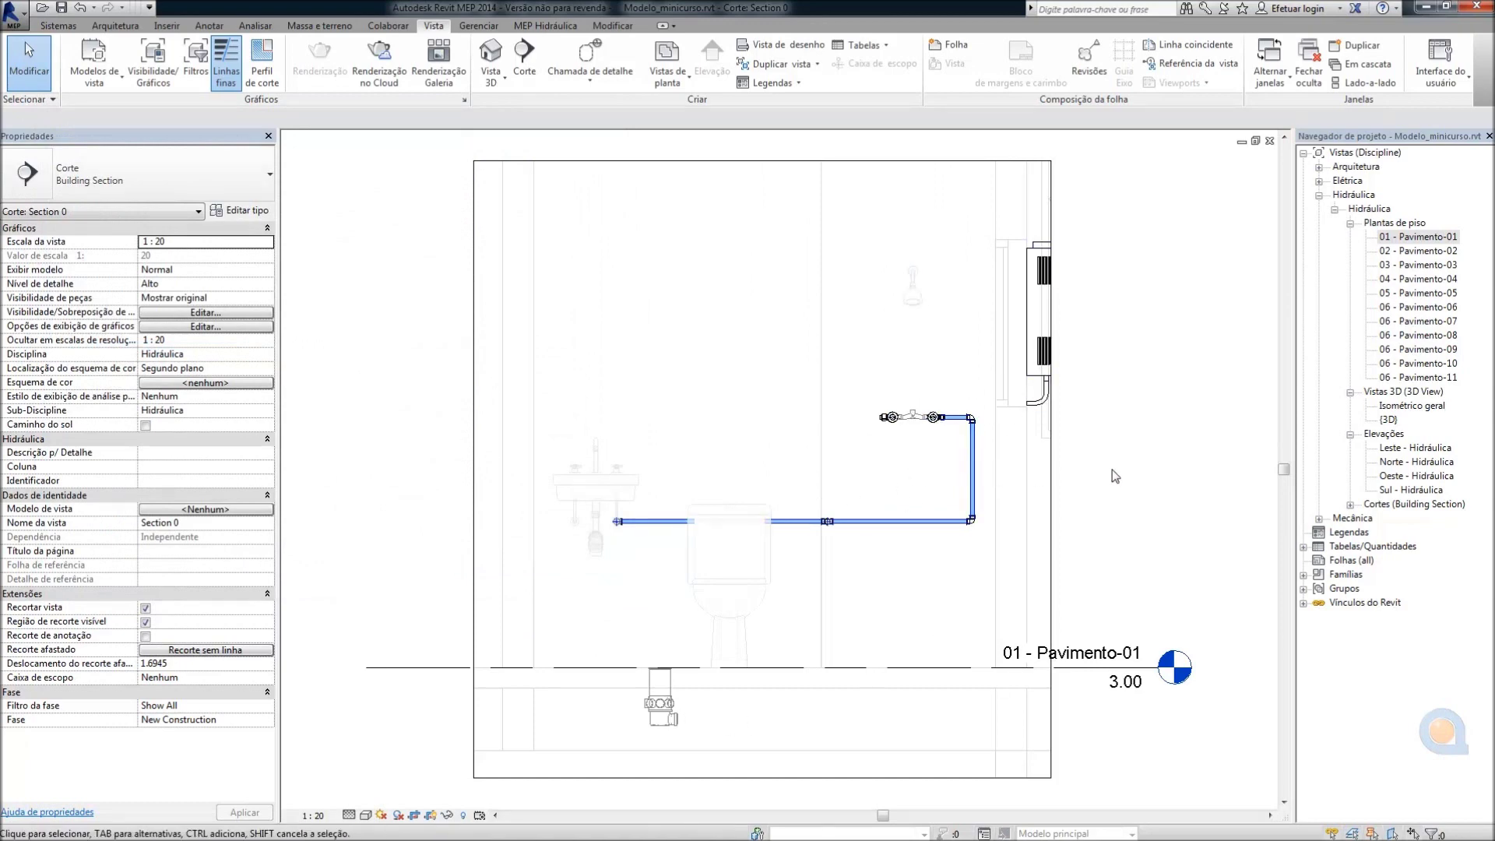
Convert the elbow beside the valve into a tee
scroll(983, 428, "up", 5)
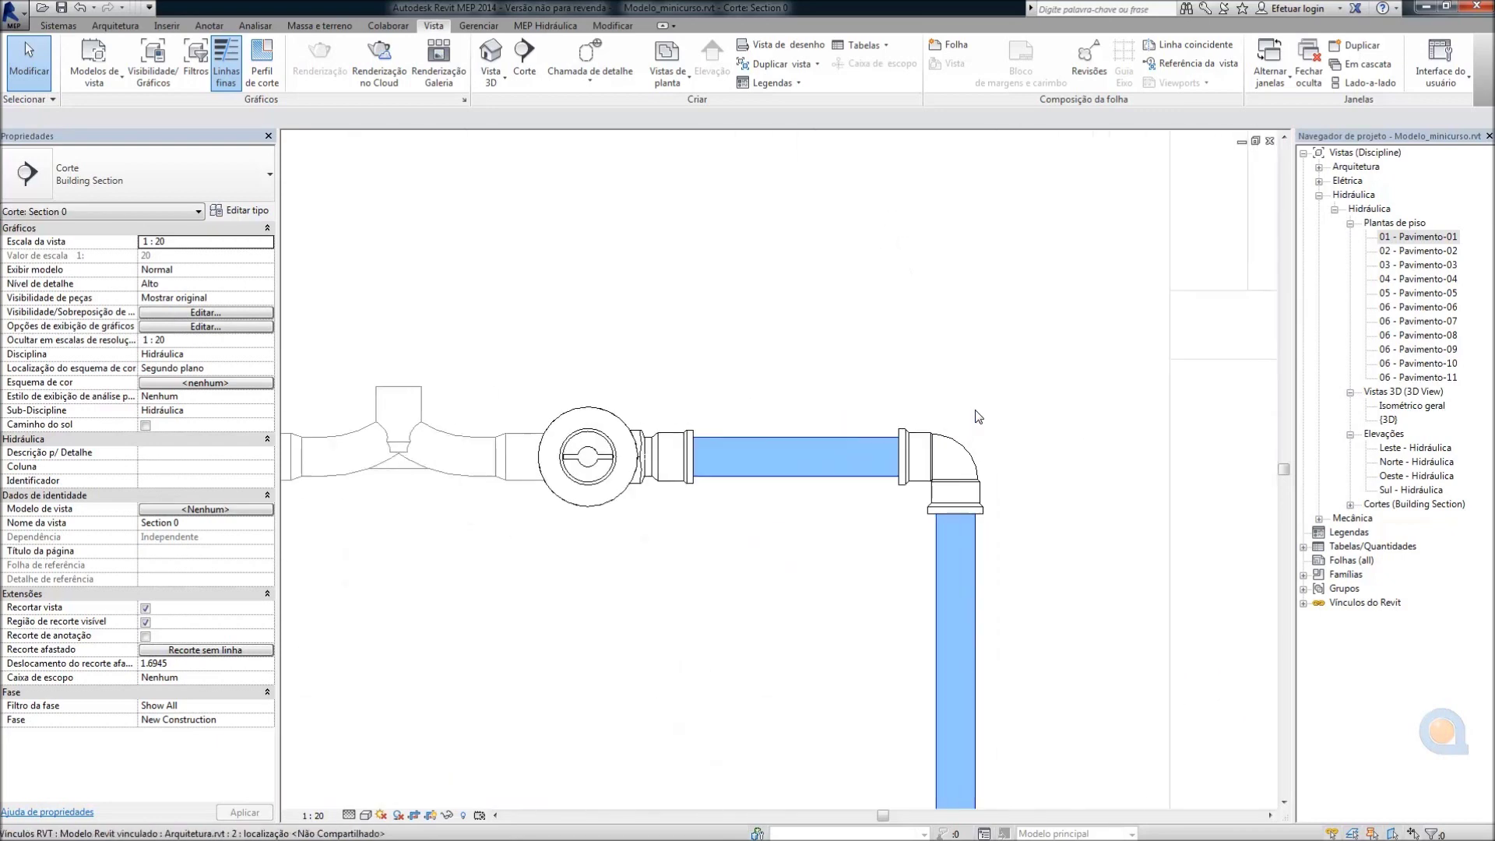
left_click(968, 442)
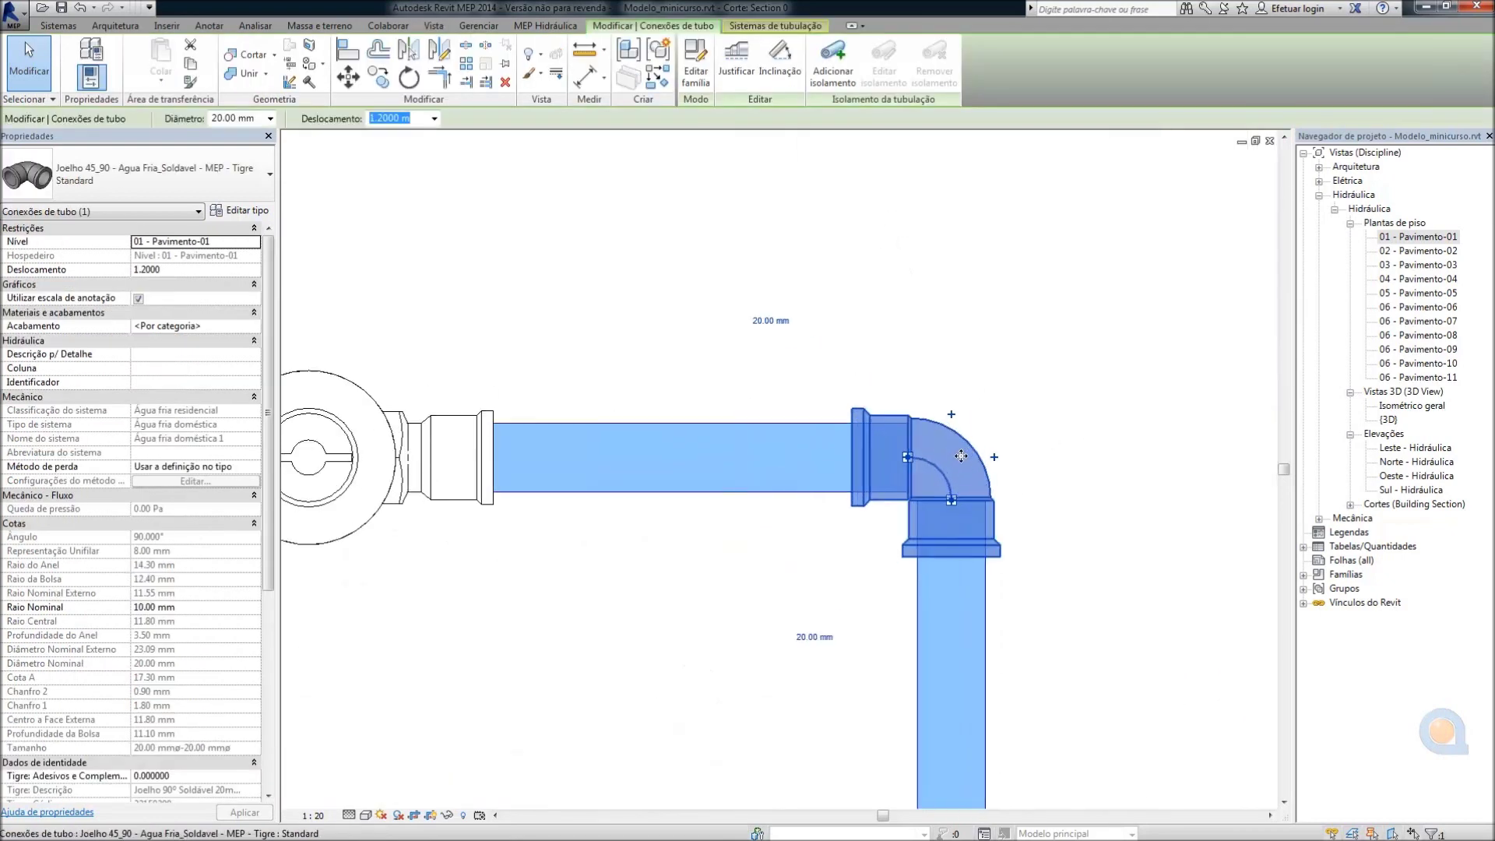
scroll(958, 385, "up", 2)
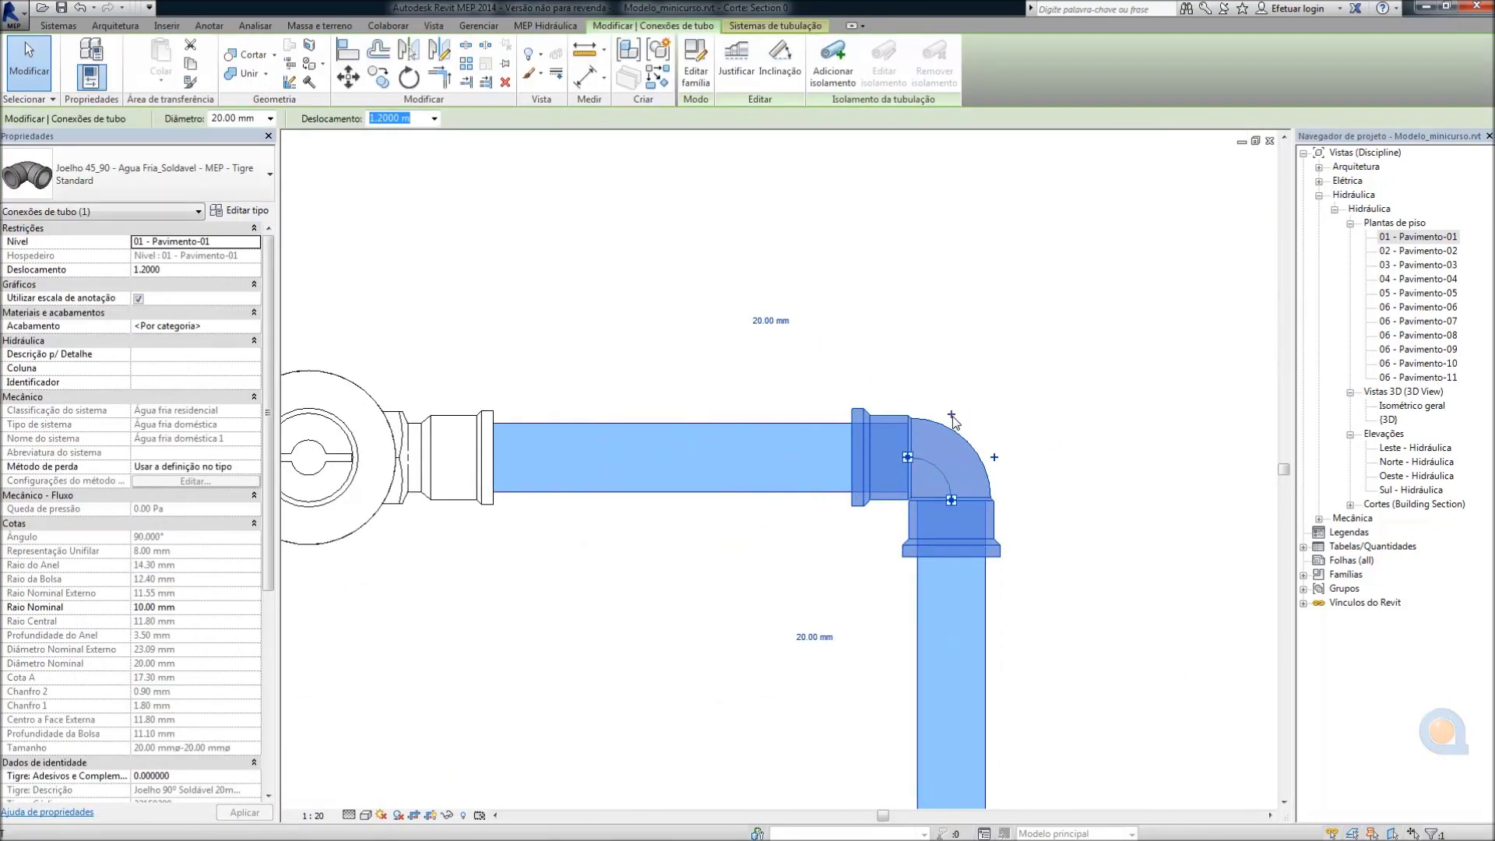
left_click(951, 415)
scroll(944, 340, "down", 2)
left_click(944, 340)
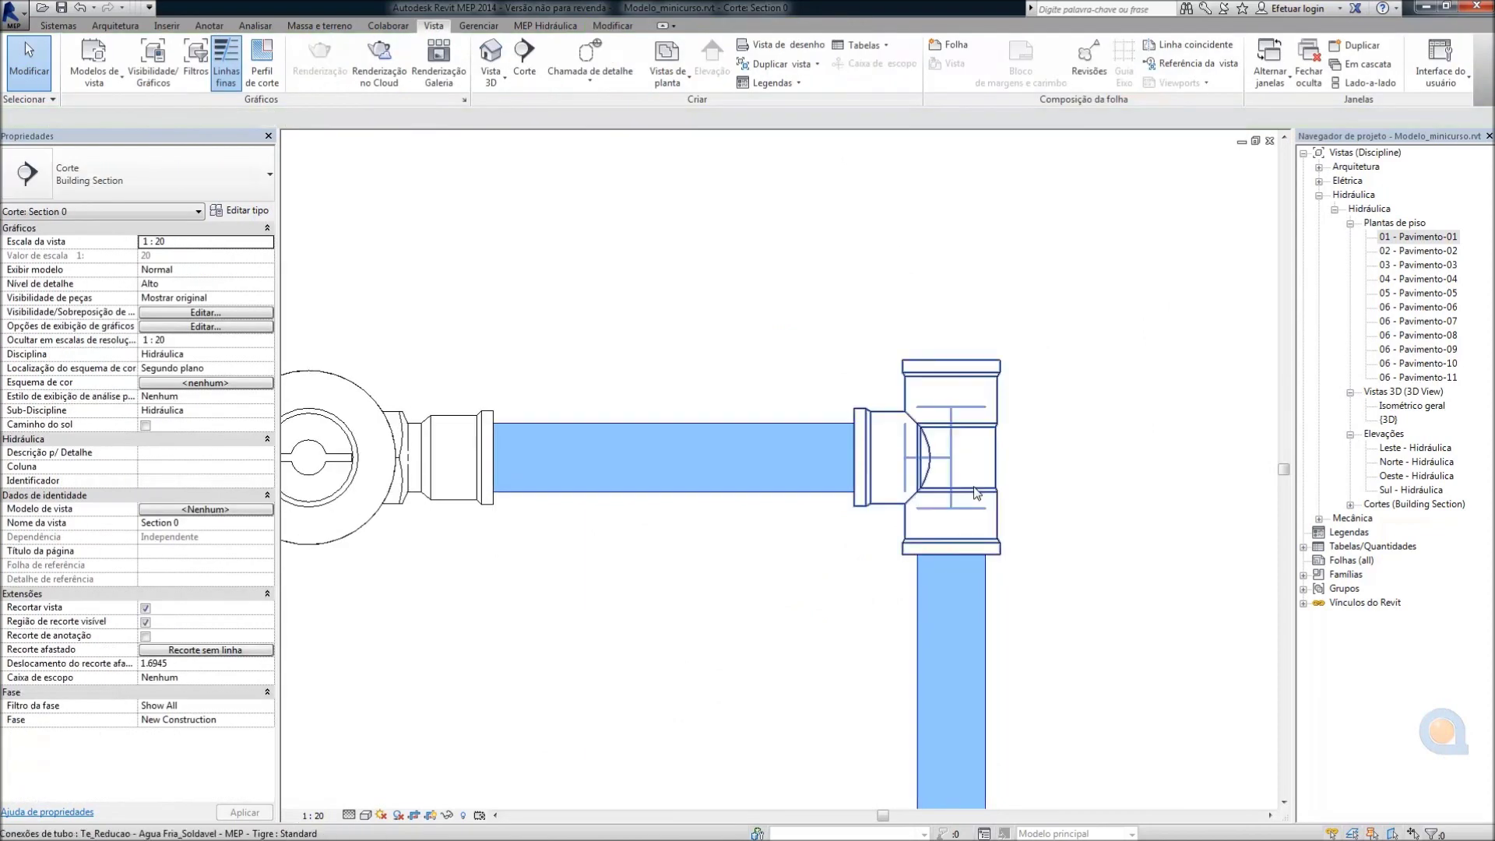
scroll(972, 471, "down", 3)
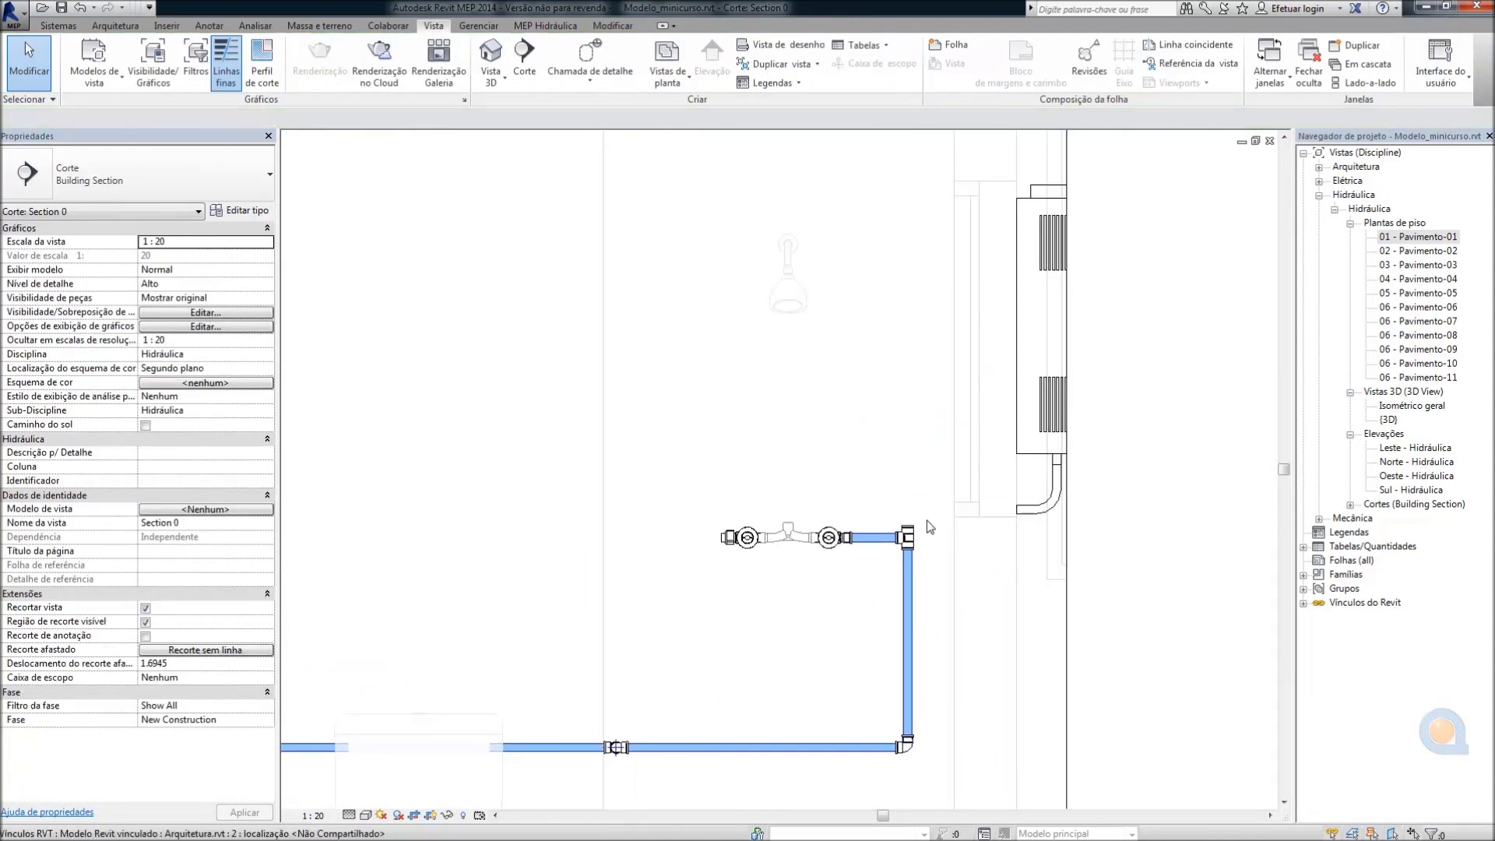
scroll(922, 521, "up", 2)
Try starting a pipe from the tee's open end, then cancel it
left_click(902, 534)
scroll(888, 545, "up", 2)
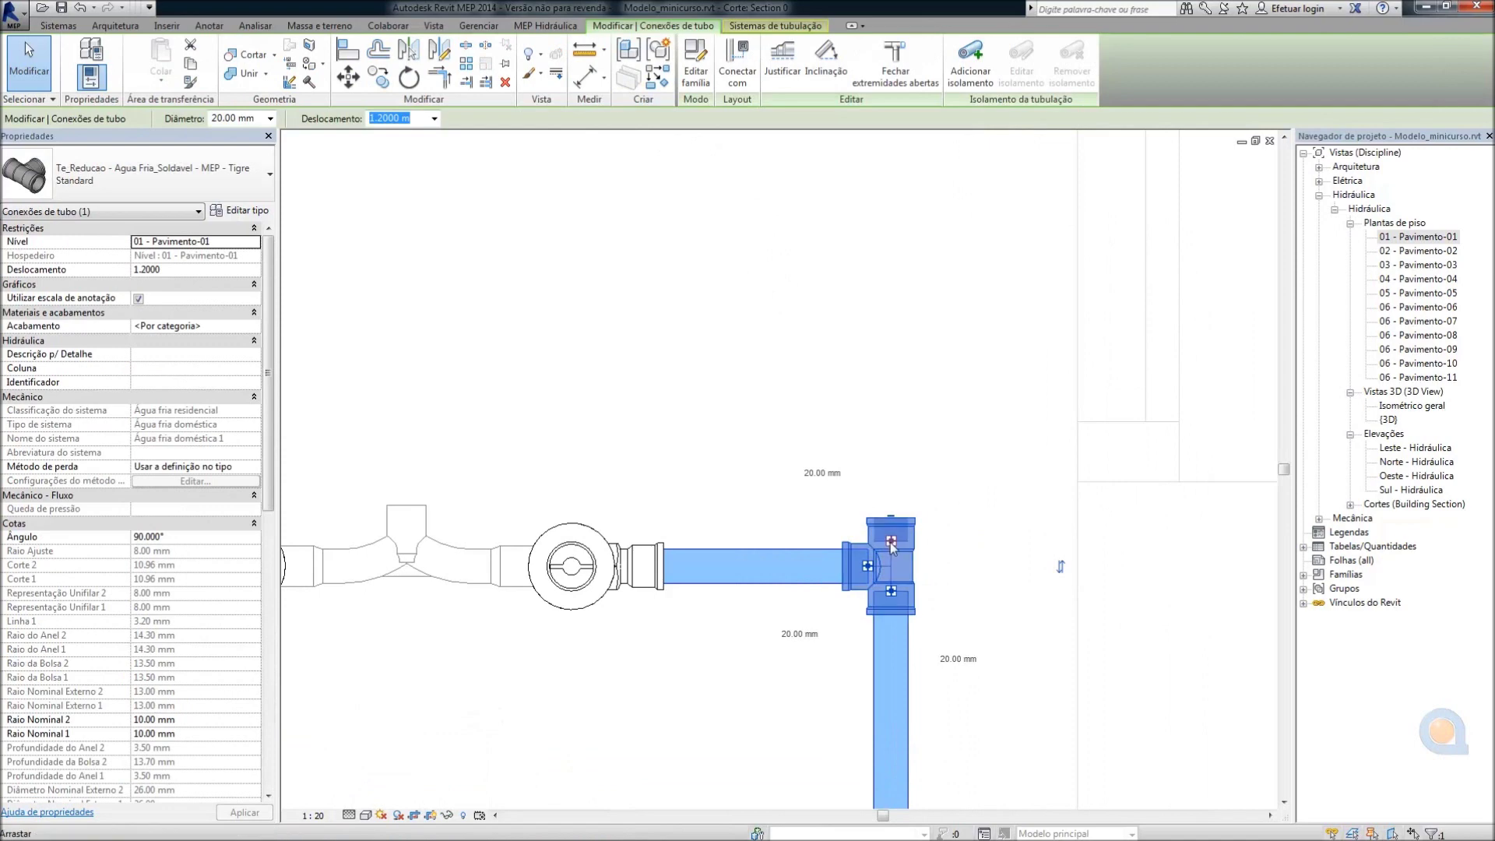
right_click(892, 545)
left_click(938, 201)
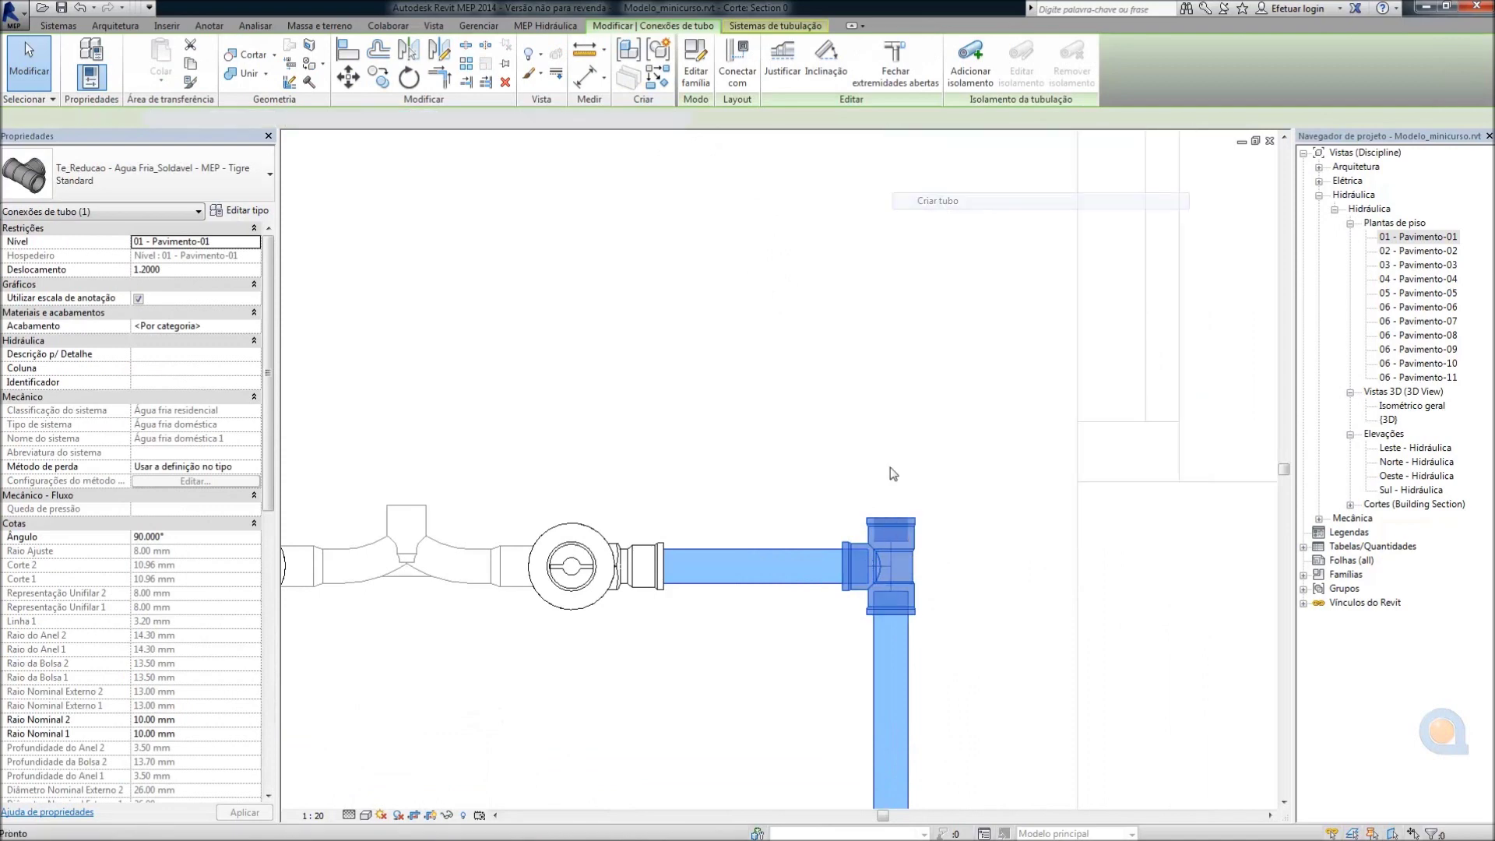
scroll(973, 491, "down", 2)
scroll(876, 459, "down", 1)
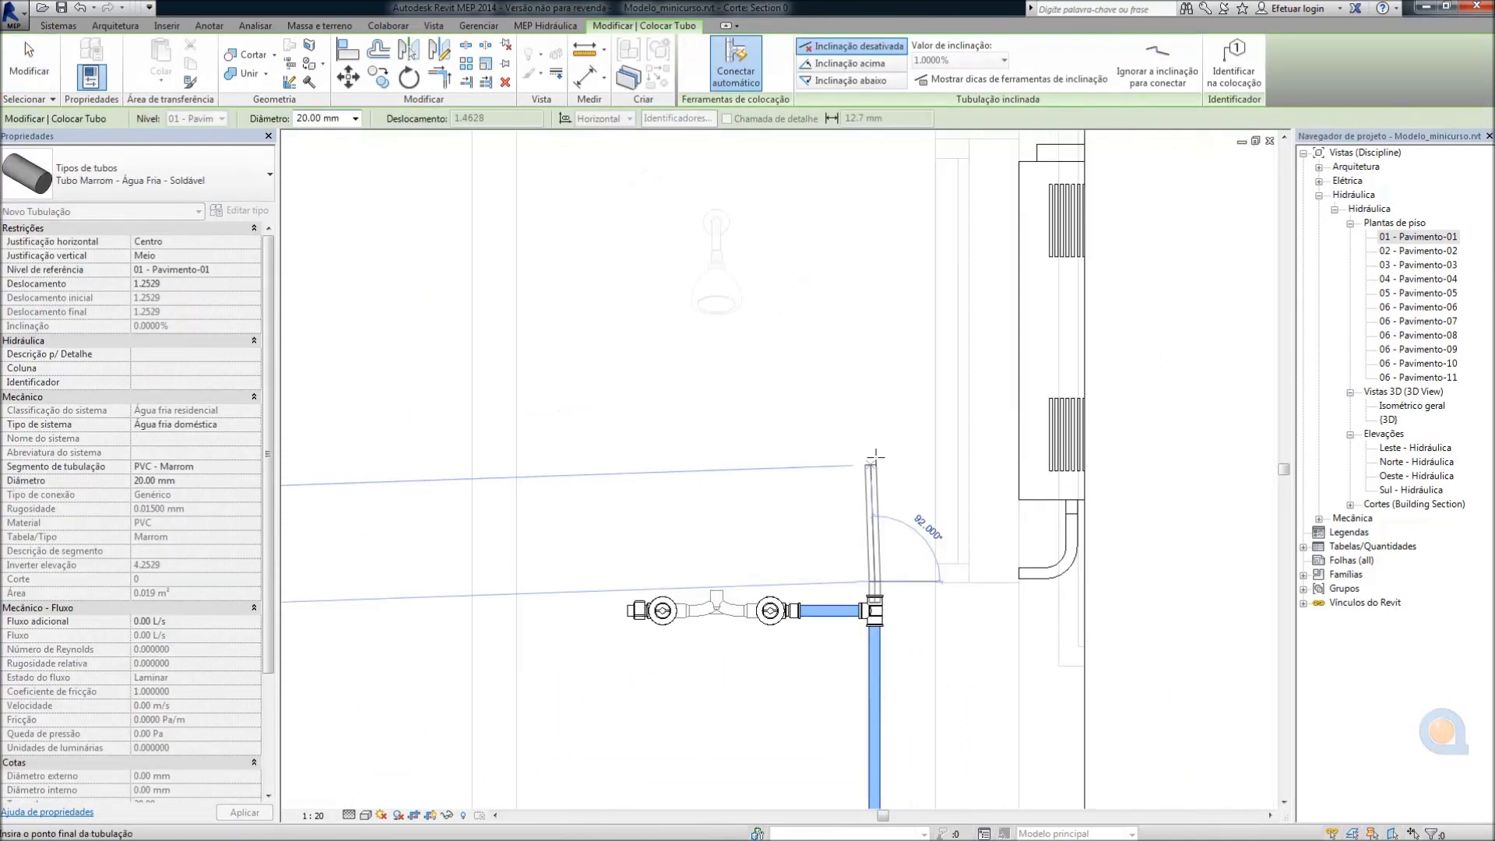
middle_click_drag(877, 467, 880, 654)
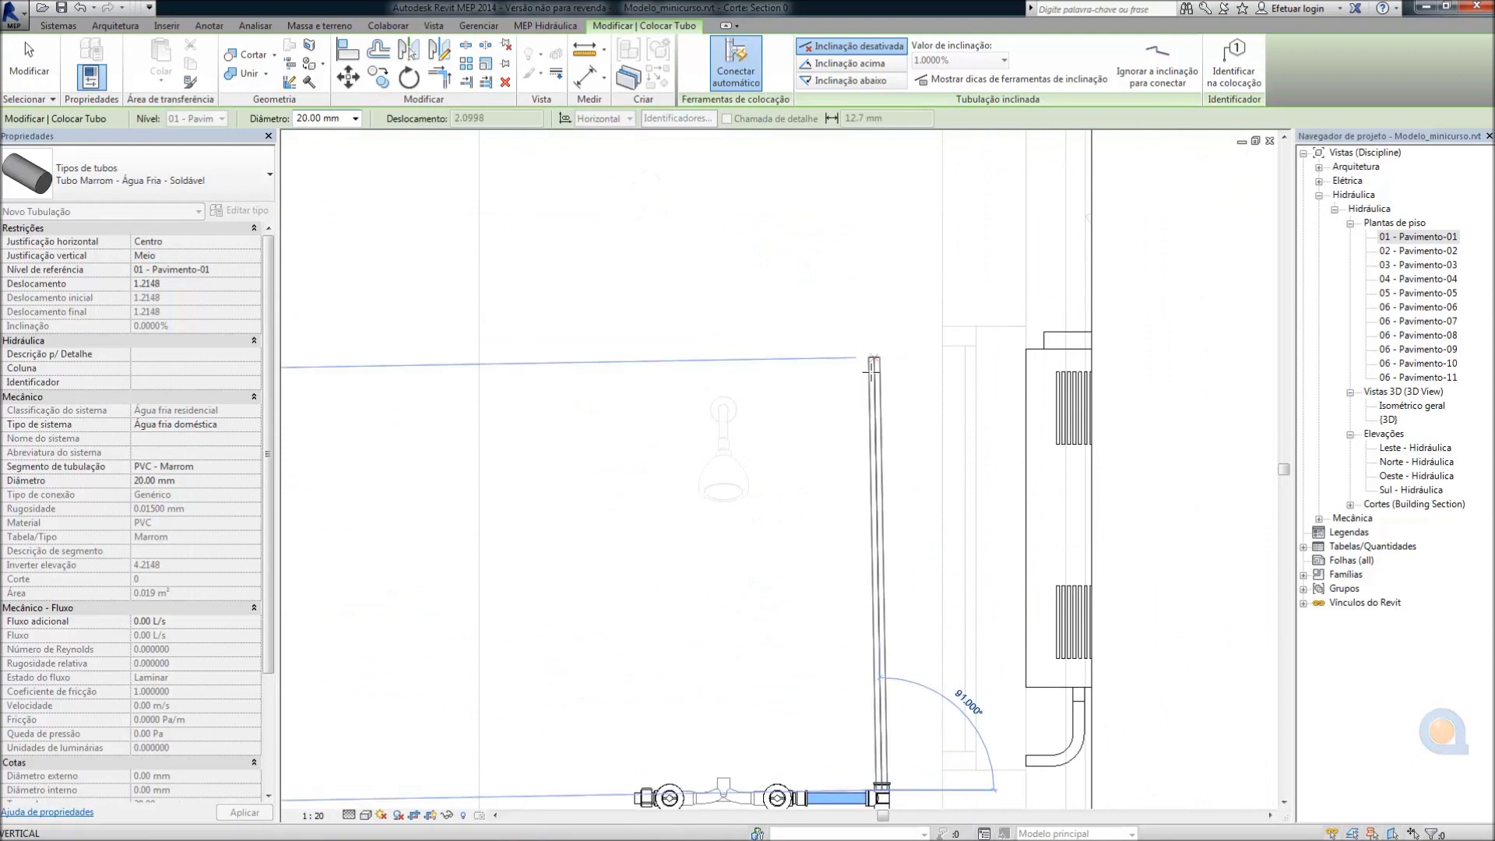
key("Escape")
key("Escape")
scroll(1035, 427, "up", 3)
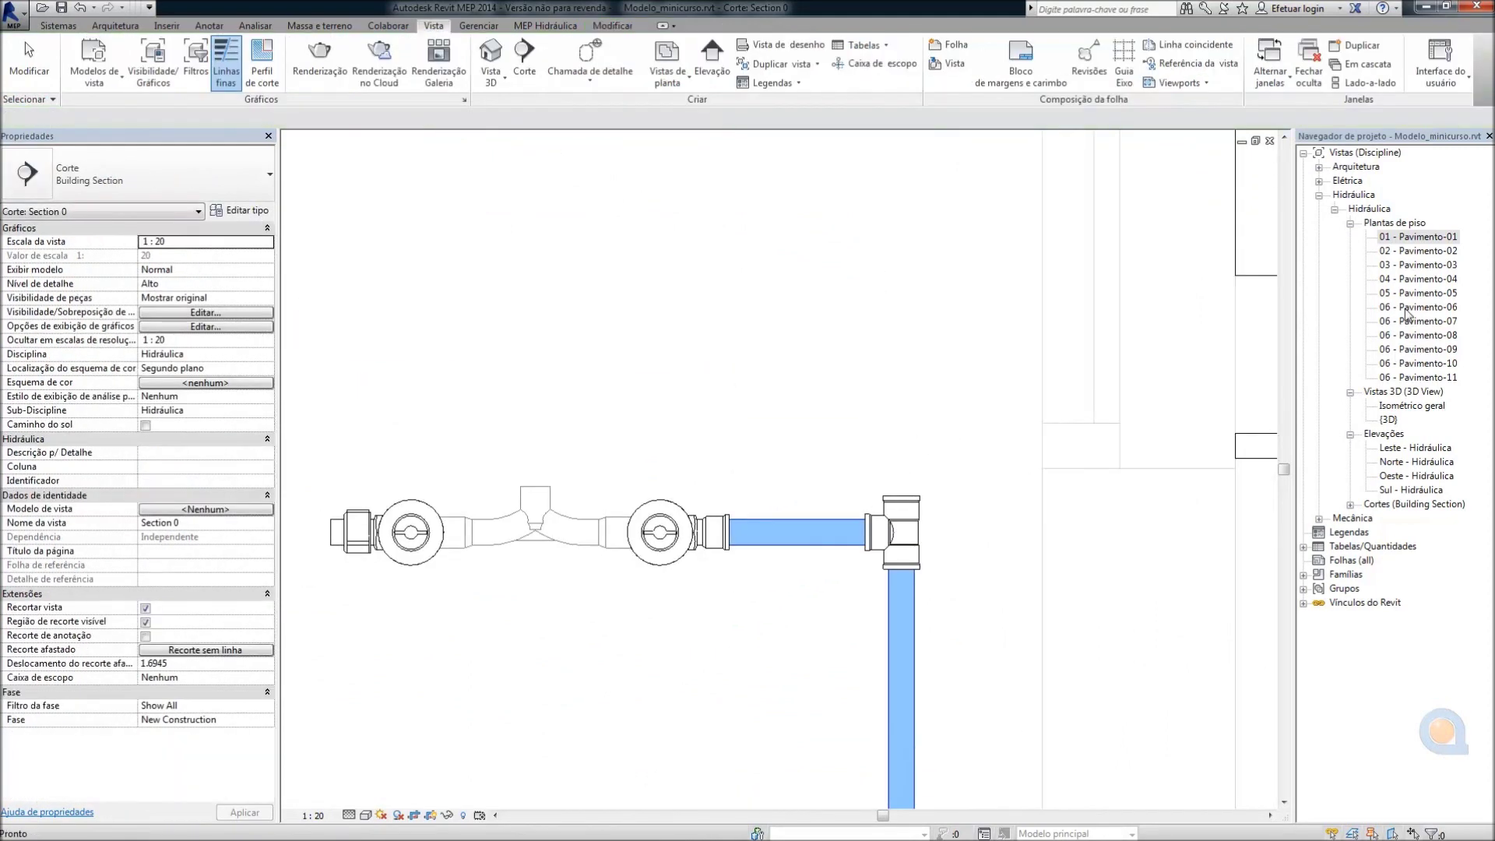
double_click(1410, 237)
Start a new pipe similar to the vertical cold-water pipe in the plan
scroll(744, 367, "up", 1)
scroll(744, 368, "up", 2)
scroll(744, 367, "up", 2)
scroll(744, 368, "up", 1)
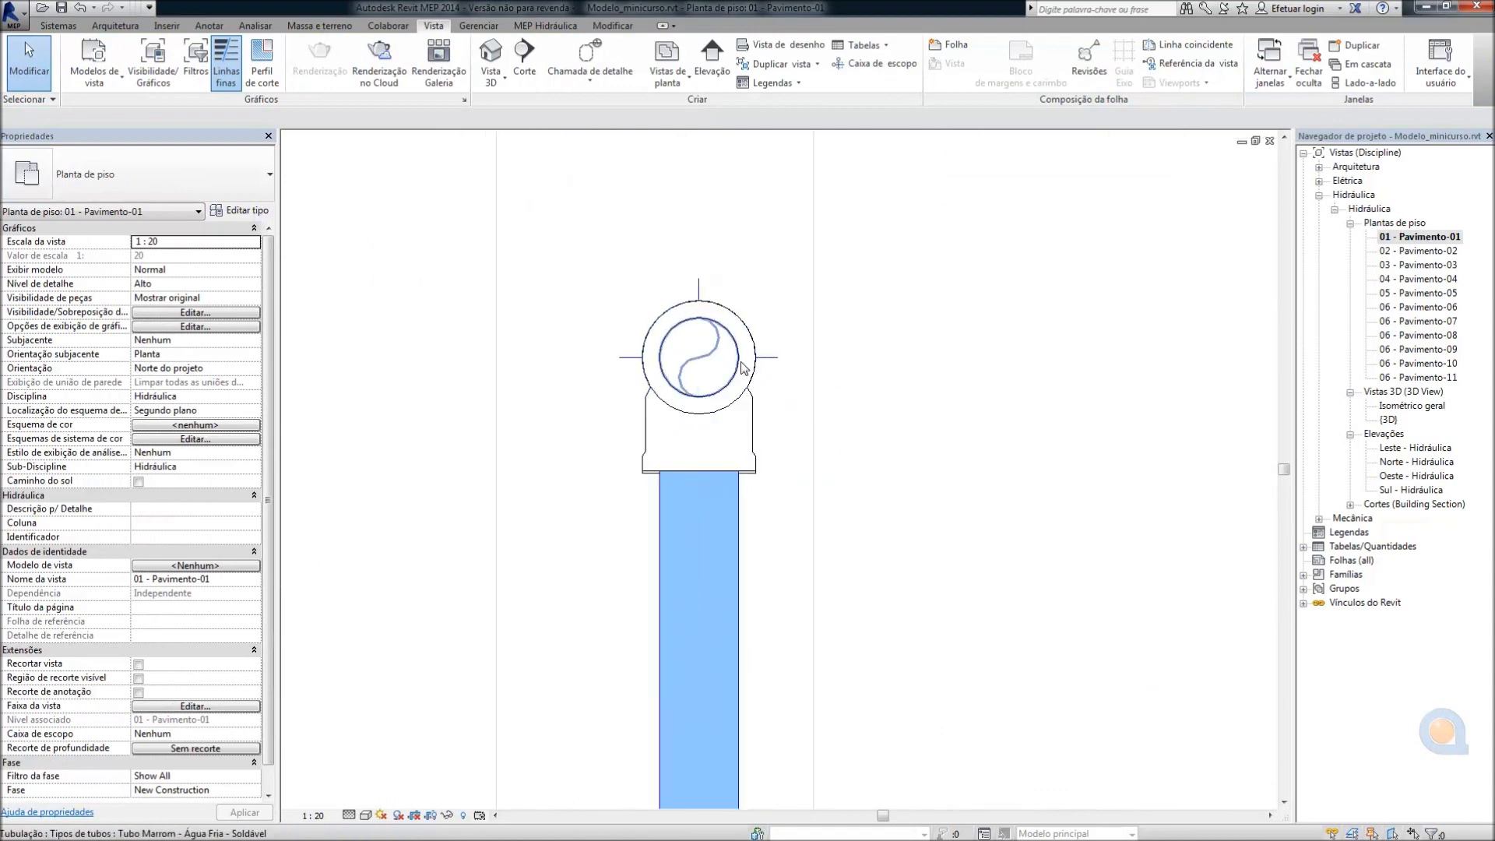
left_click(739, 376)
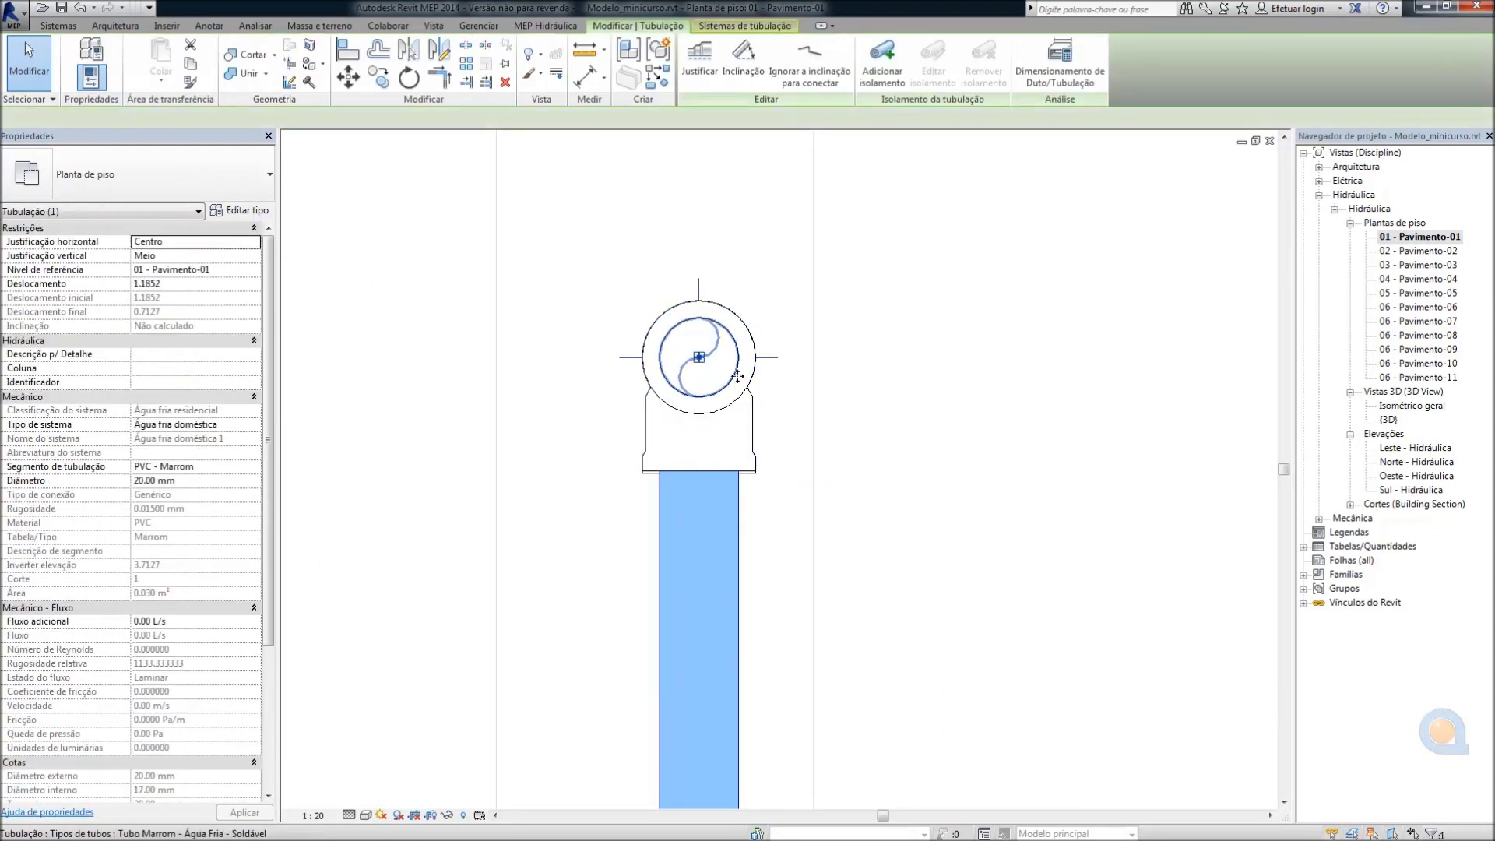
right_click(698, 356)
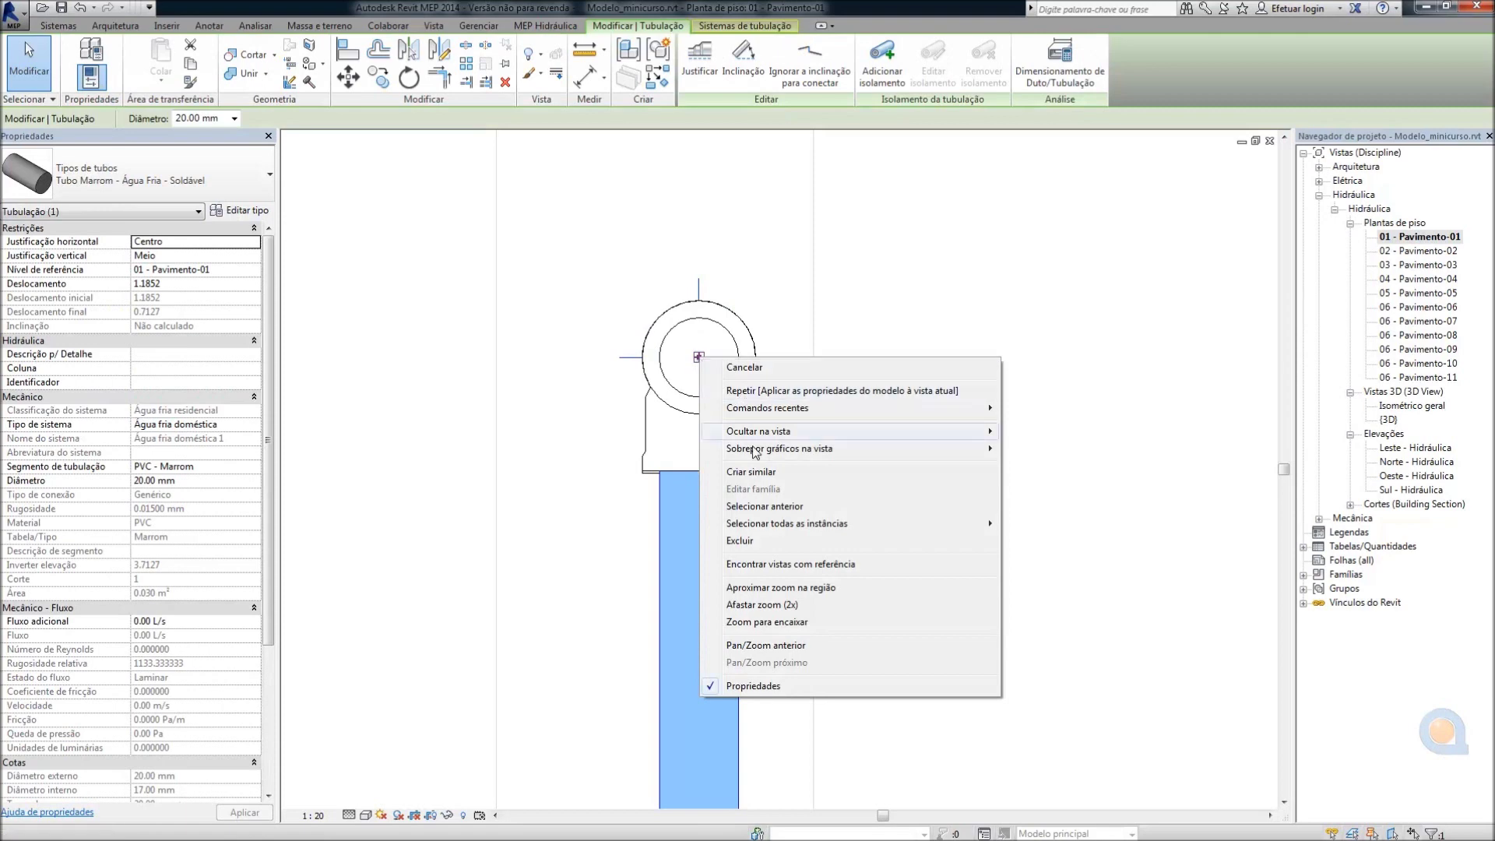
left_click(752, 472)
middle_click_drag(774, 441, 848, 545)
scroll(898, 507, "down", 1)
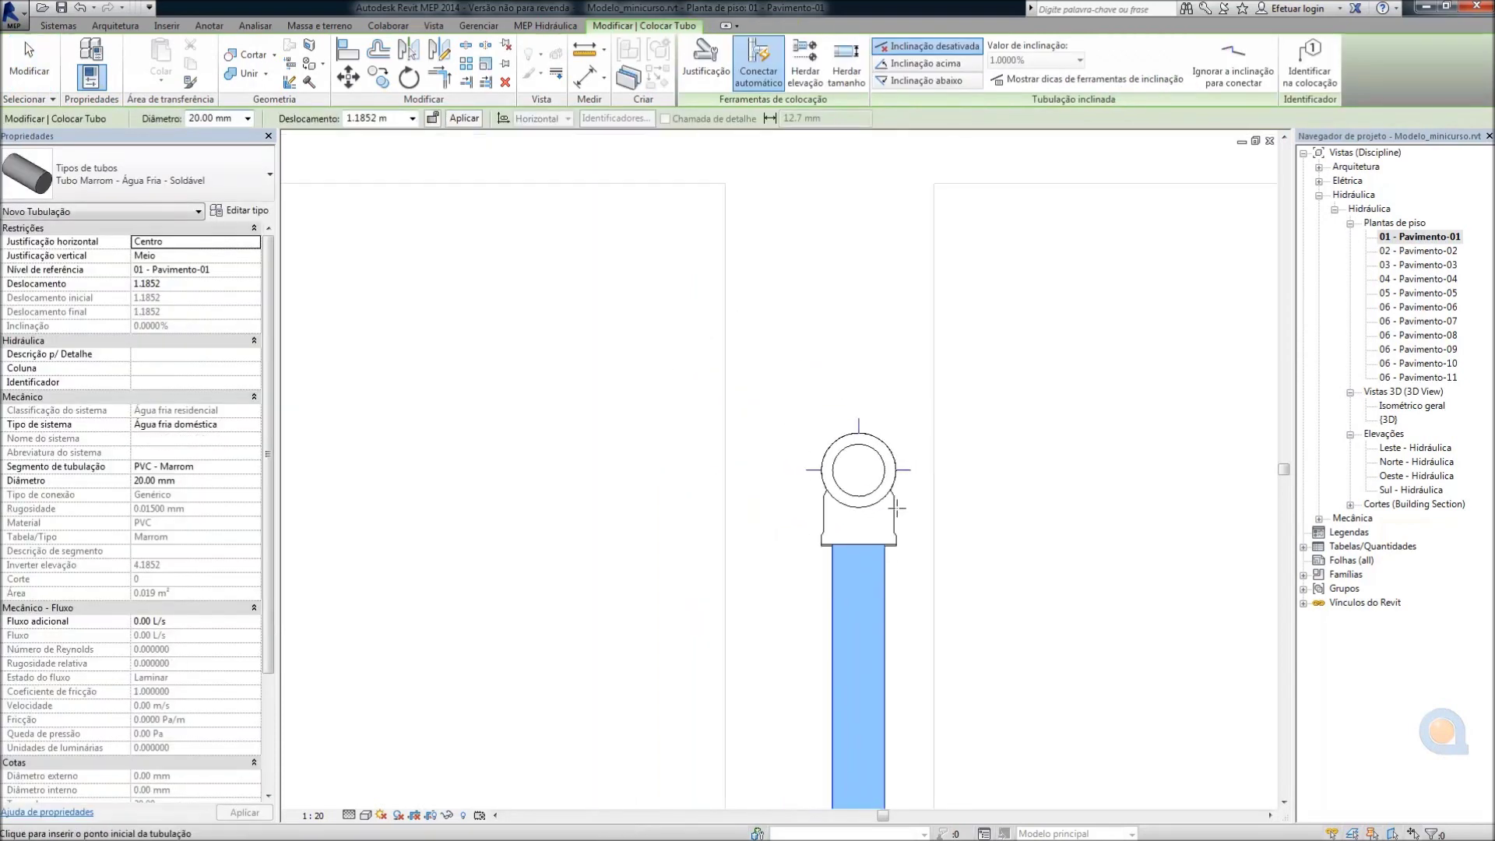
scroll(898, 507, "down", 1)
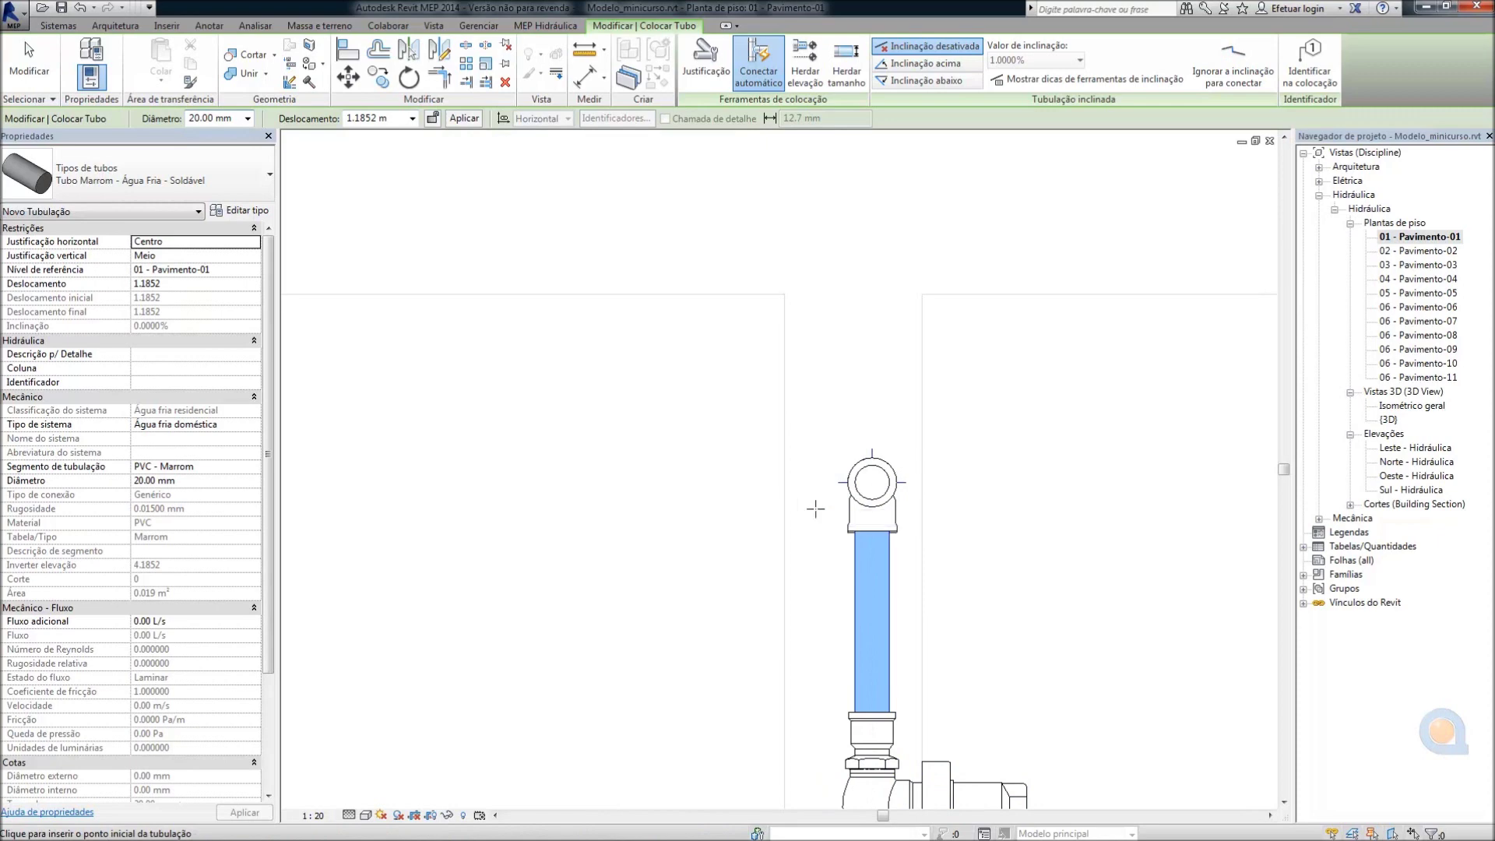
Draw a 25 mm pipe at 2.5 m offset leftward from the fitting atop the riser
left_click(871, 482)
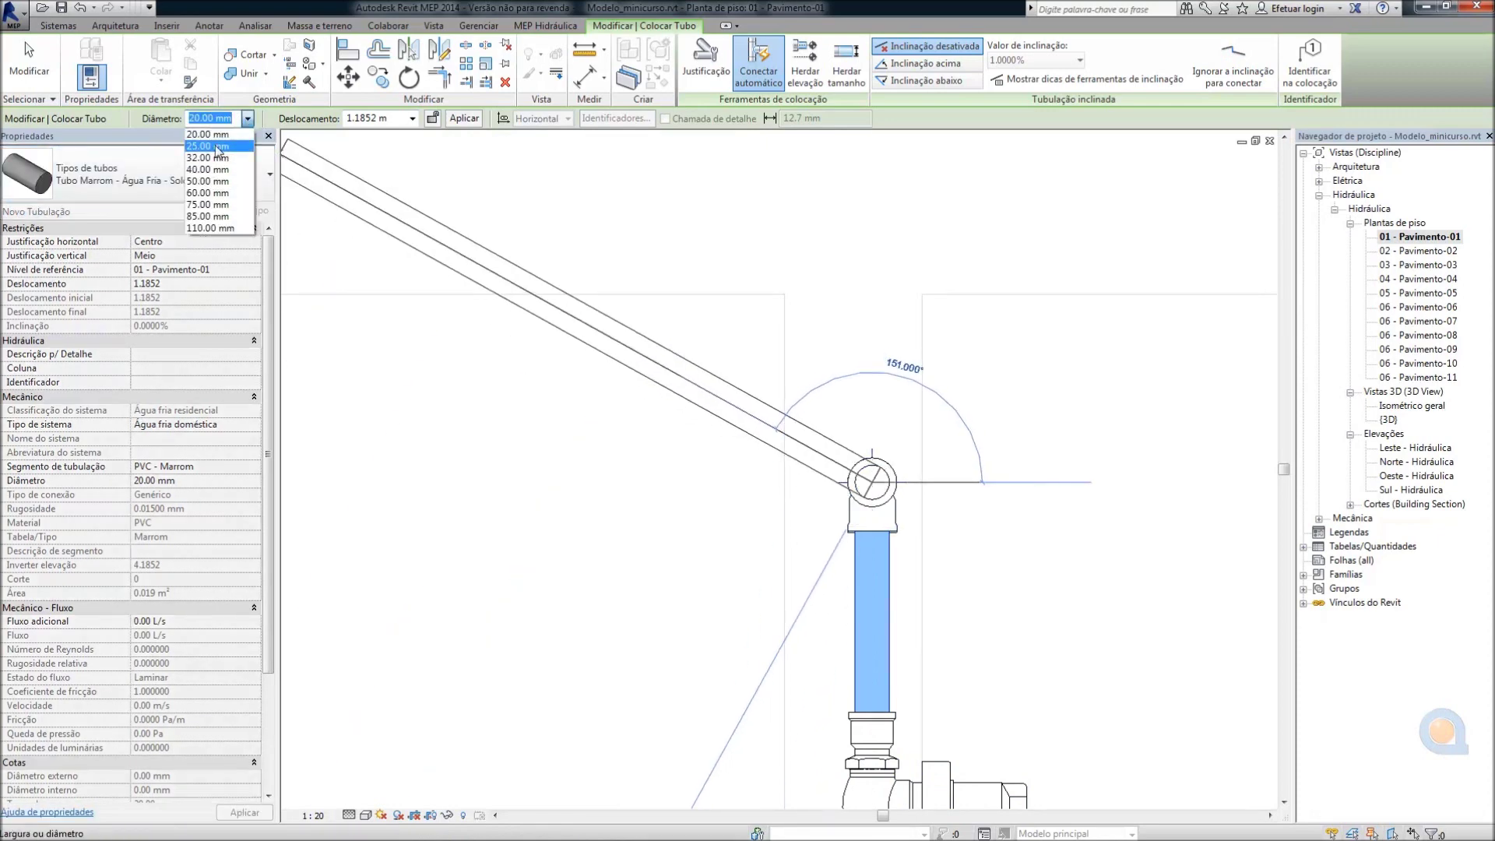
left_click(220, 146)
left_click(398, 119)
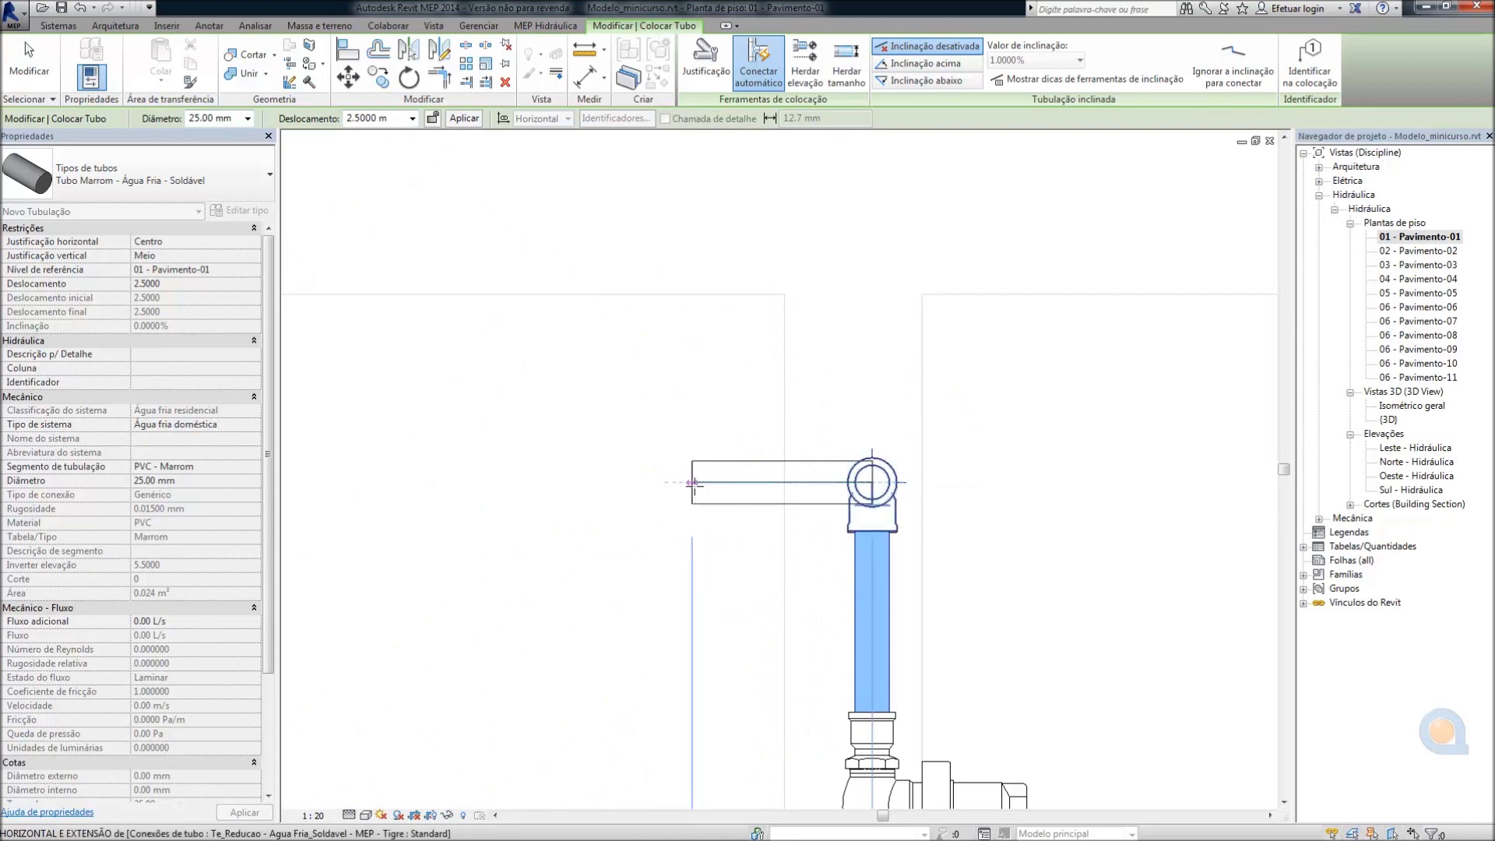
left_click(694, 482)
key("Escape")
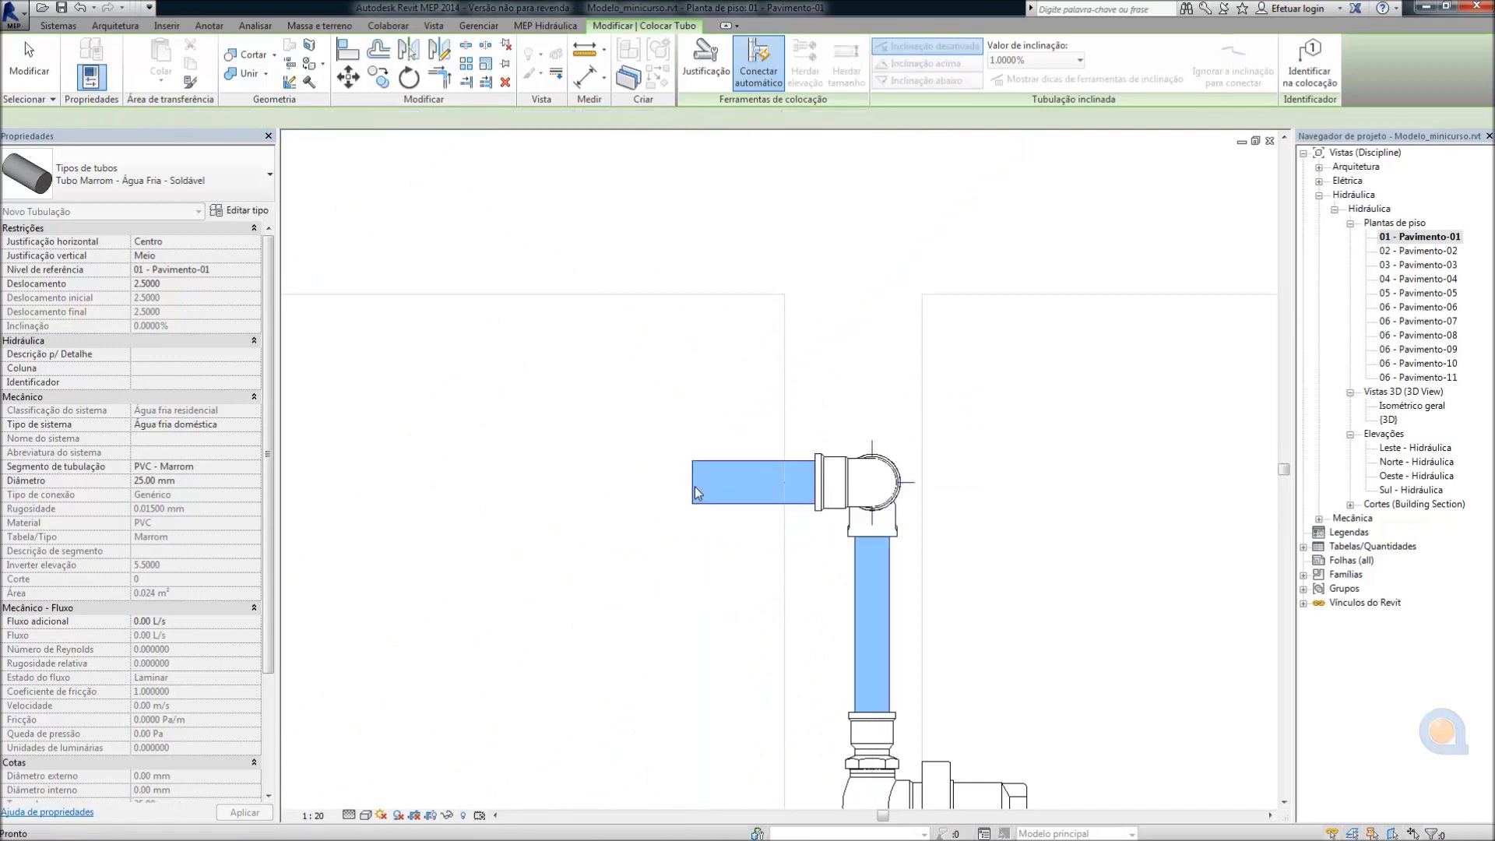
key("Escape")
double_click(1412, 405)
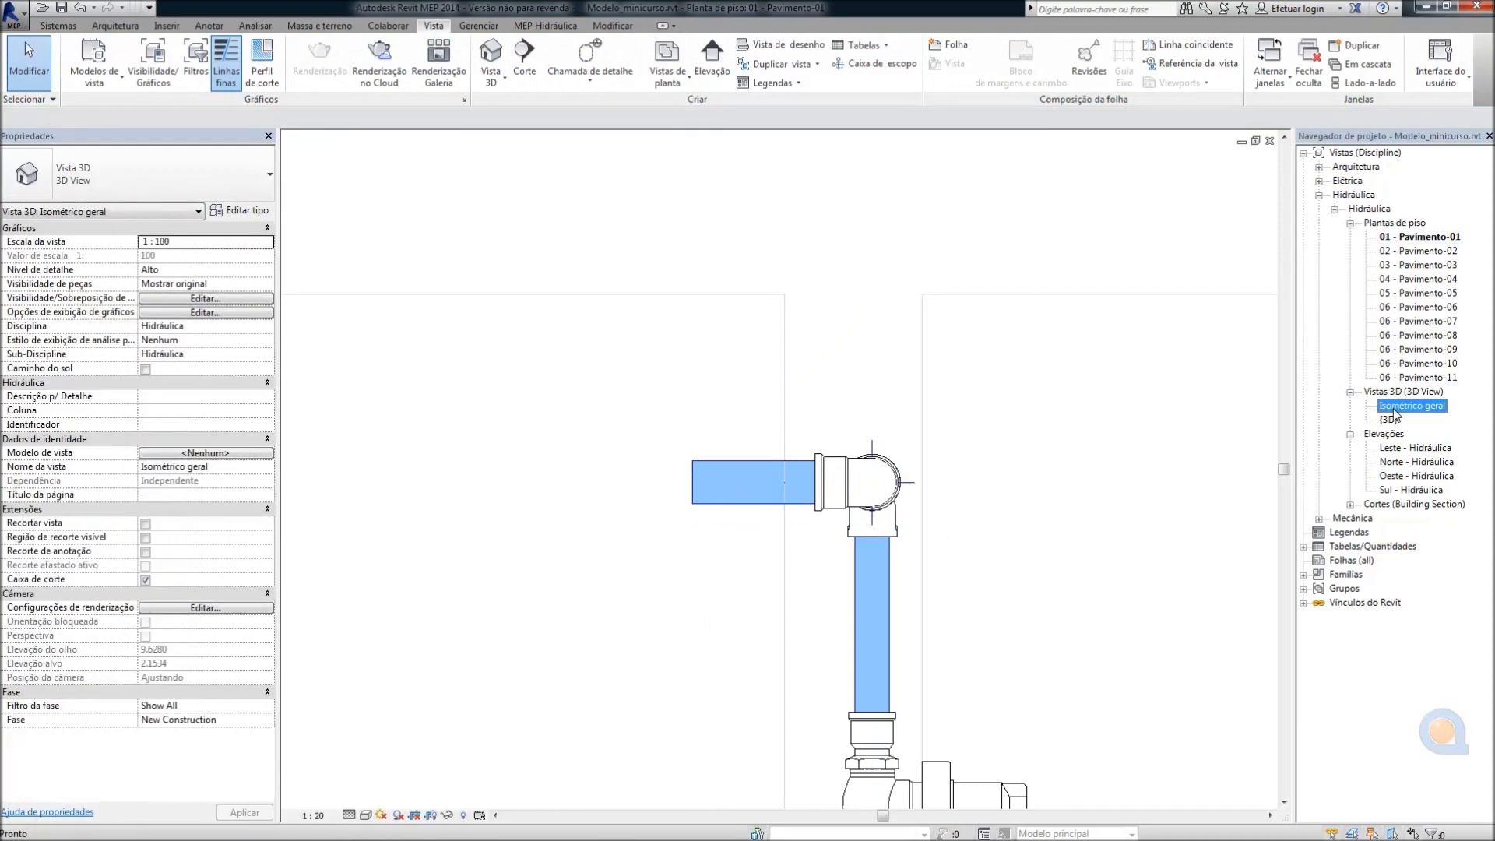
Bring the heater and riser into view and check the riser pipe's size
scroll(724, 666, "up", 3)
middle_click_drag(724, 666, 667, 837)
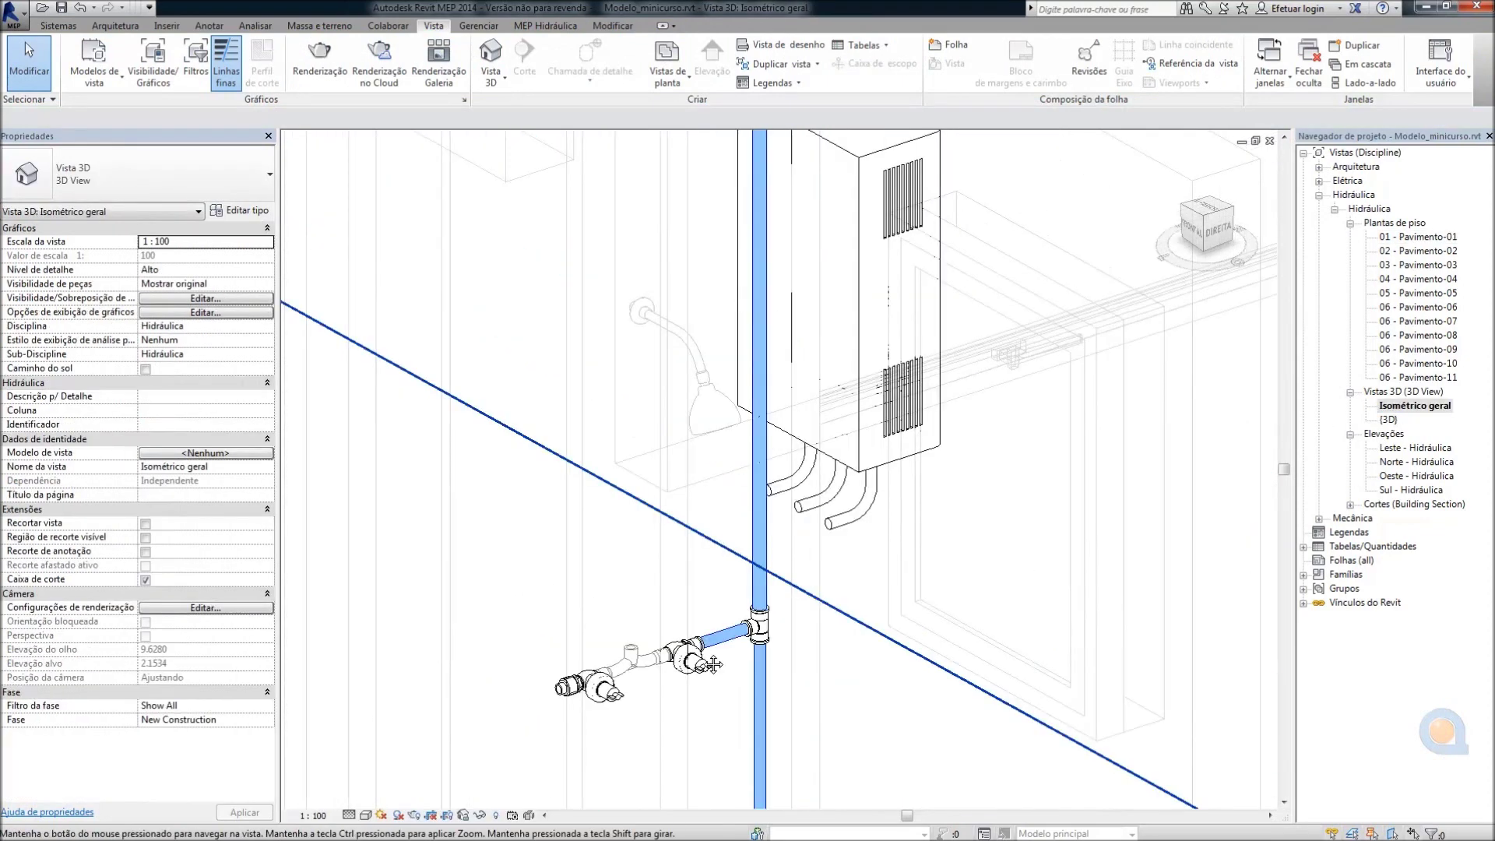
left_click(741, 436)
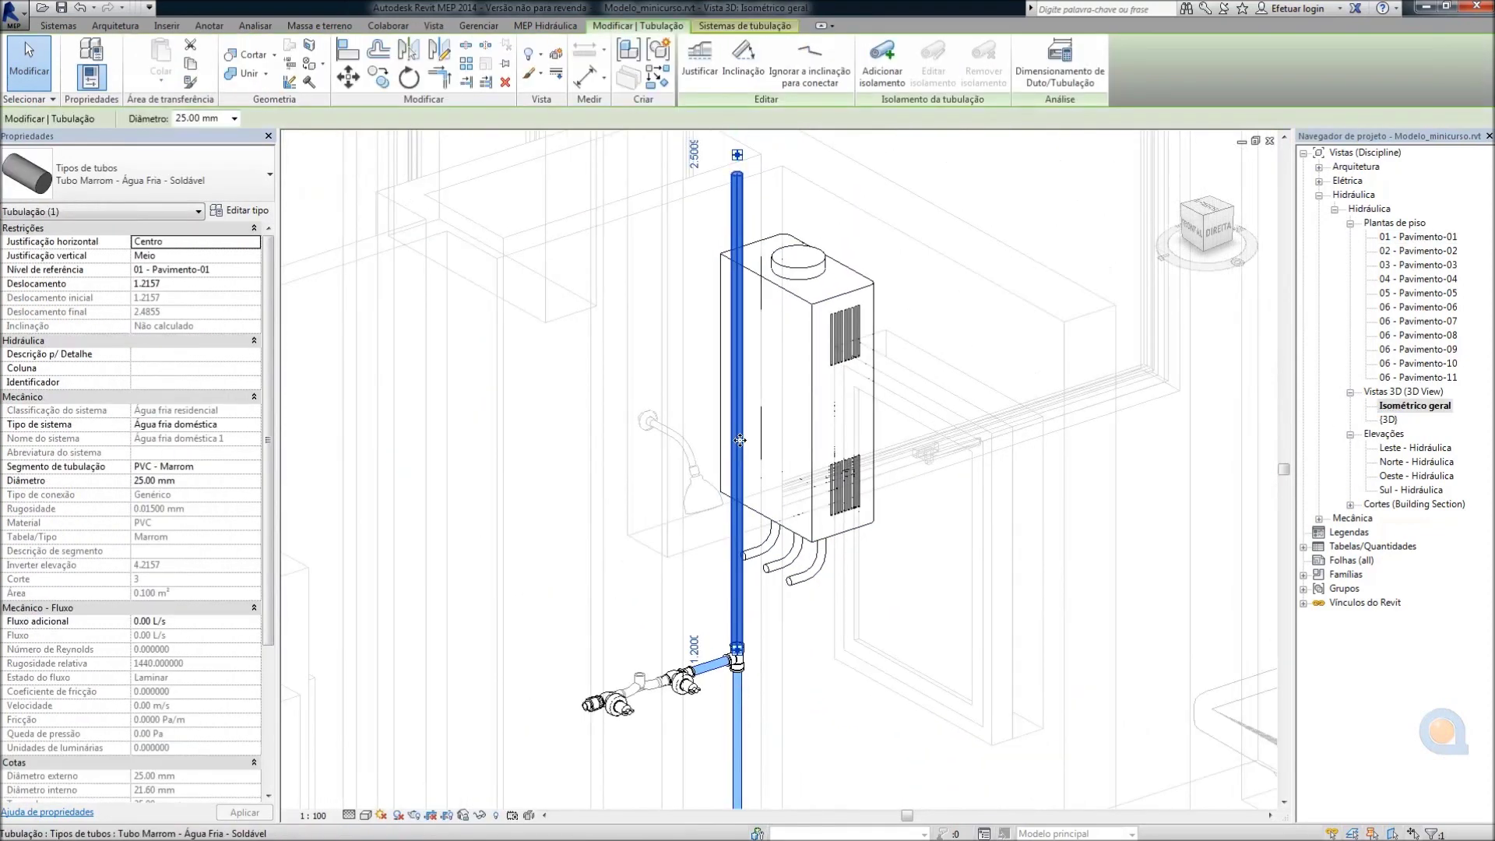
key("Escape")
scroll(732, 725, "up", 2)
scroll(736, 686, "up", 2)
scroll(738, 657, "up", 2)
scroll(740, 656, "up", 1)
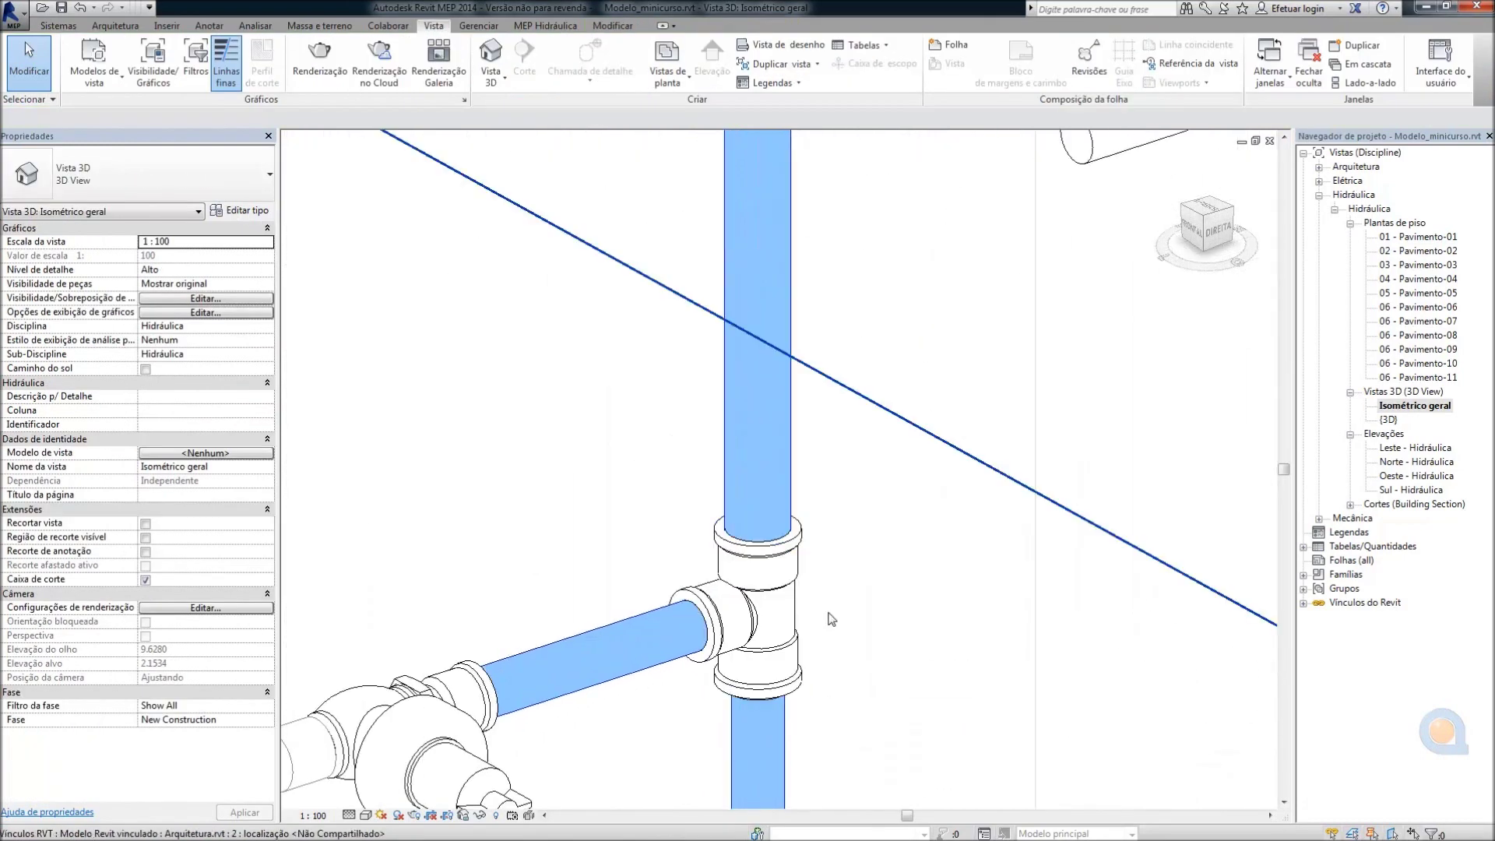
Frame and inspect the tee fitting where the branch joins the riser
left_click(793, 605)
middle_click_drag(793, 605, 801, 546)
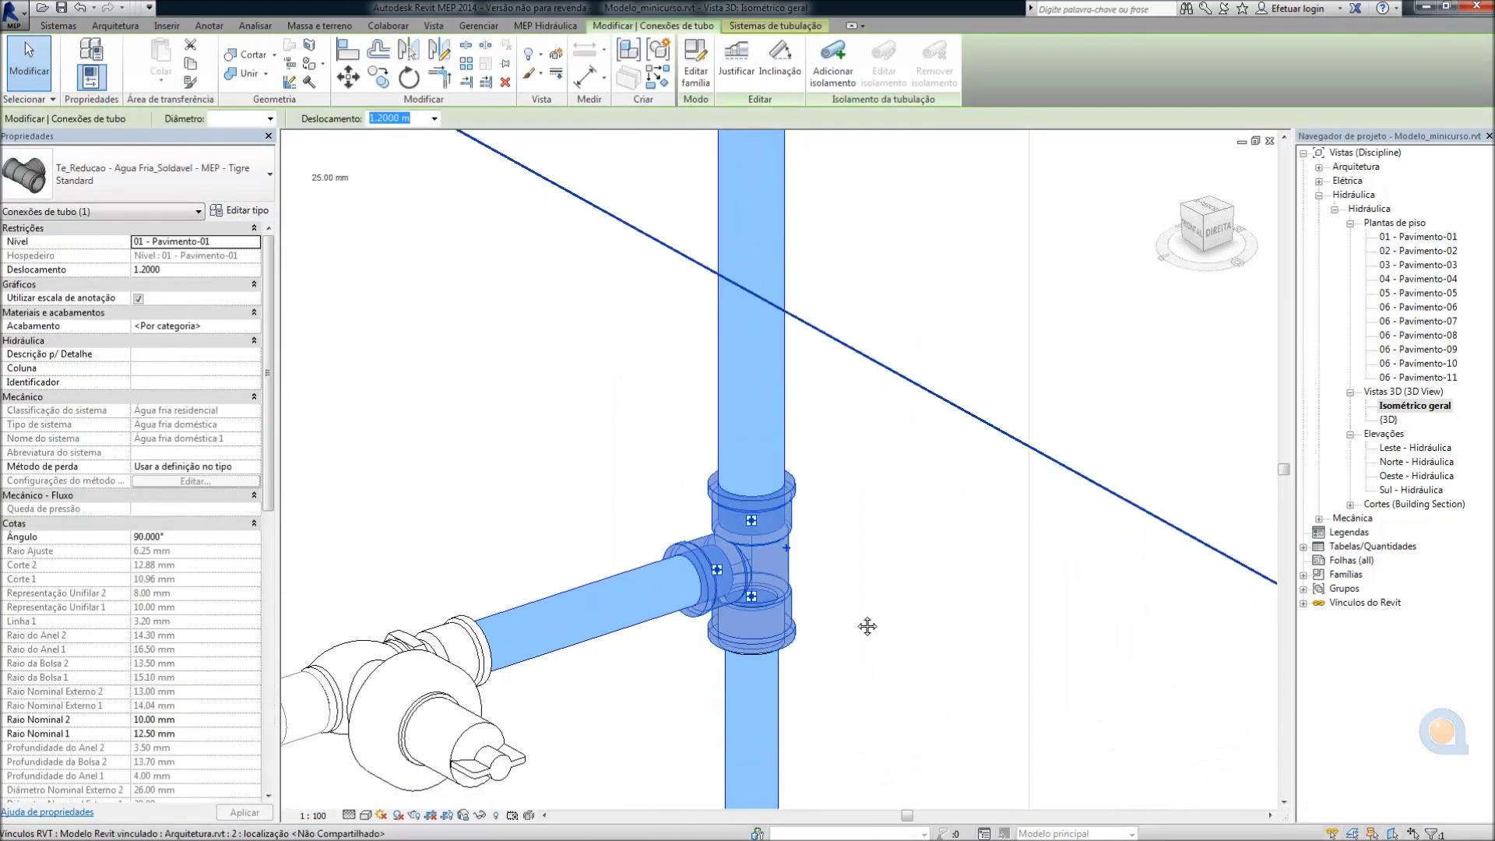
scroll(812, 510, "down", 1)
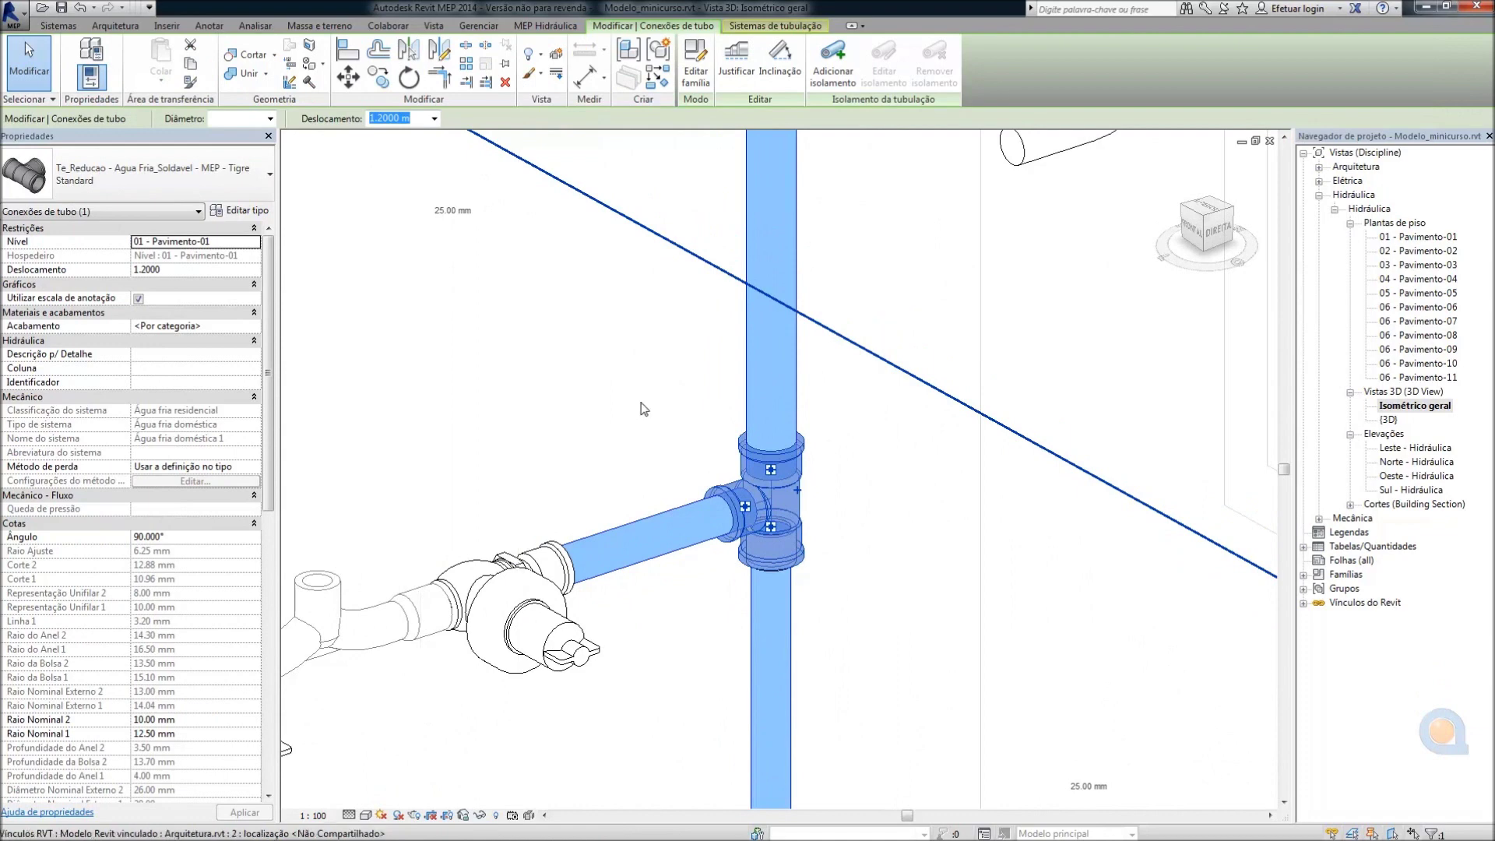
scroll(942, 707, "down", 1)
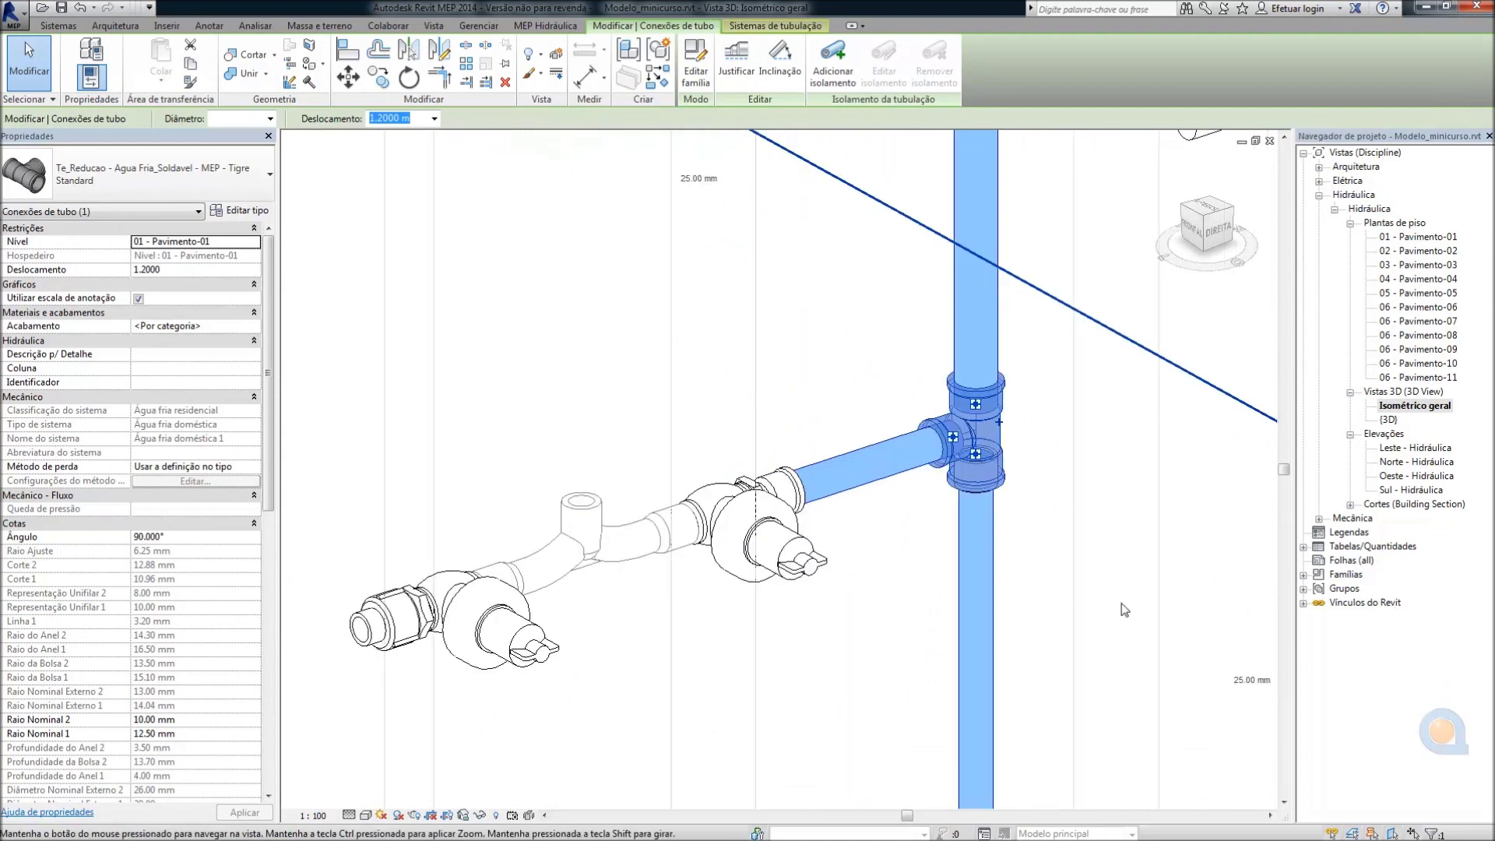
scroll(1124, 618, "up", 1)
middle_click_drag(780, 747, 716, 712)
scroll(716, 712, "down", 1)
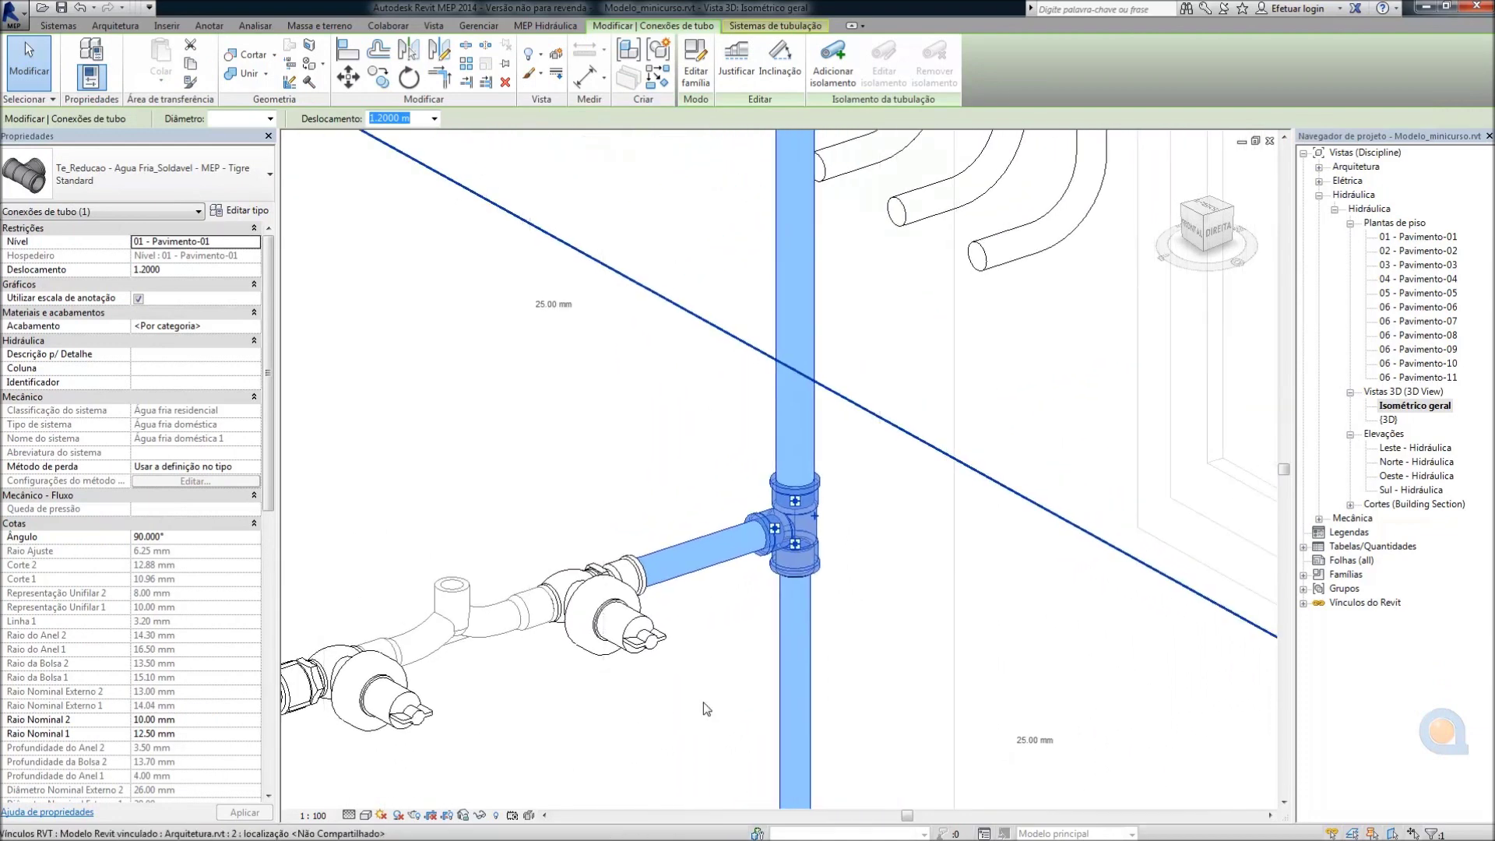
middle_click_drag(615, 802, 597, 757)
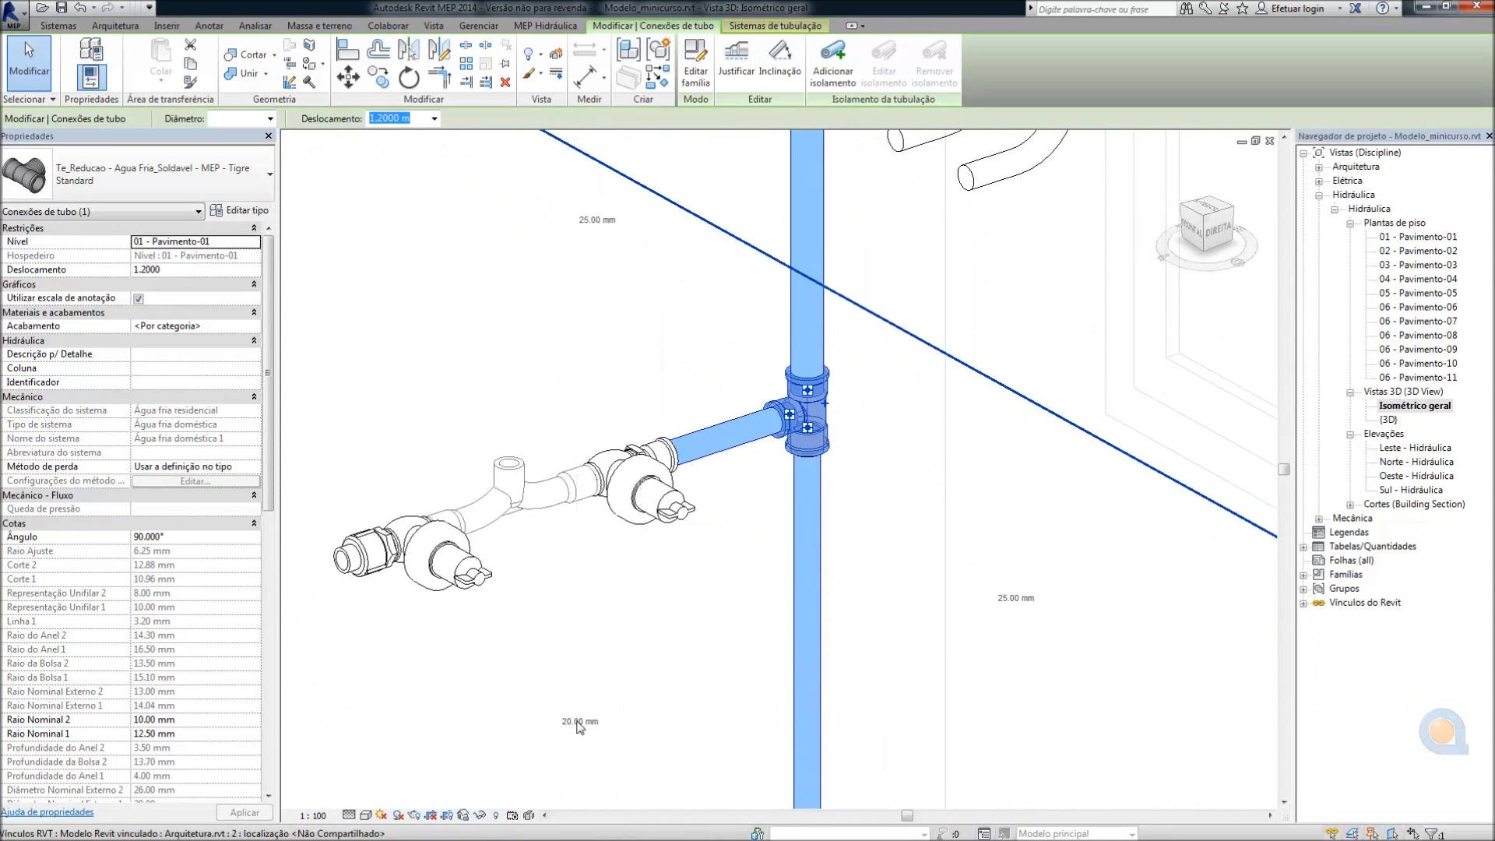
scroll(823, 456, "up", 1)
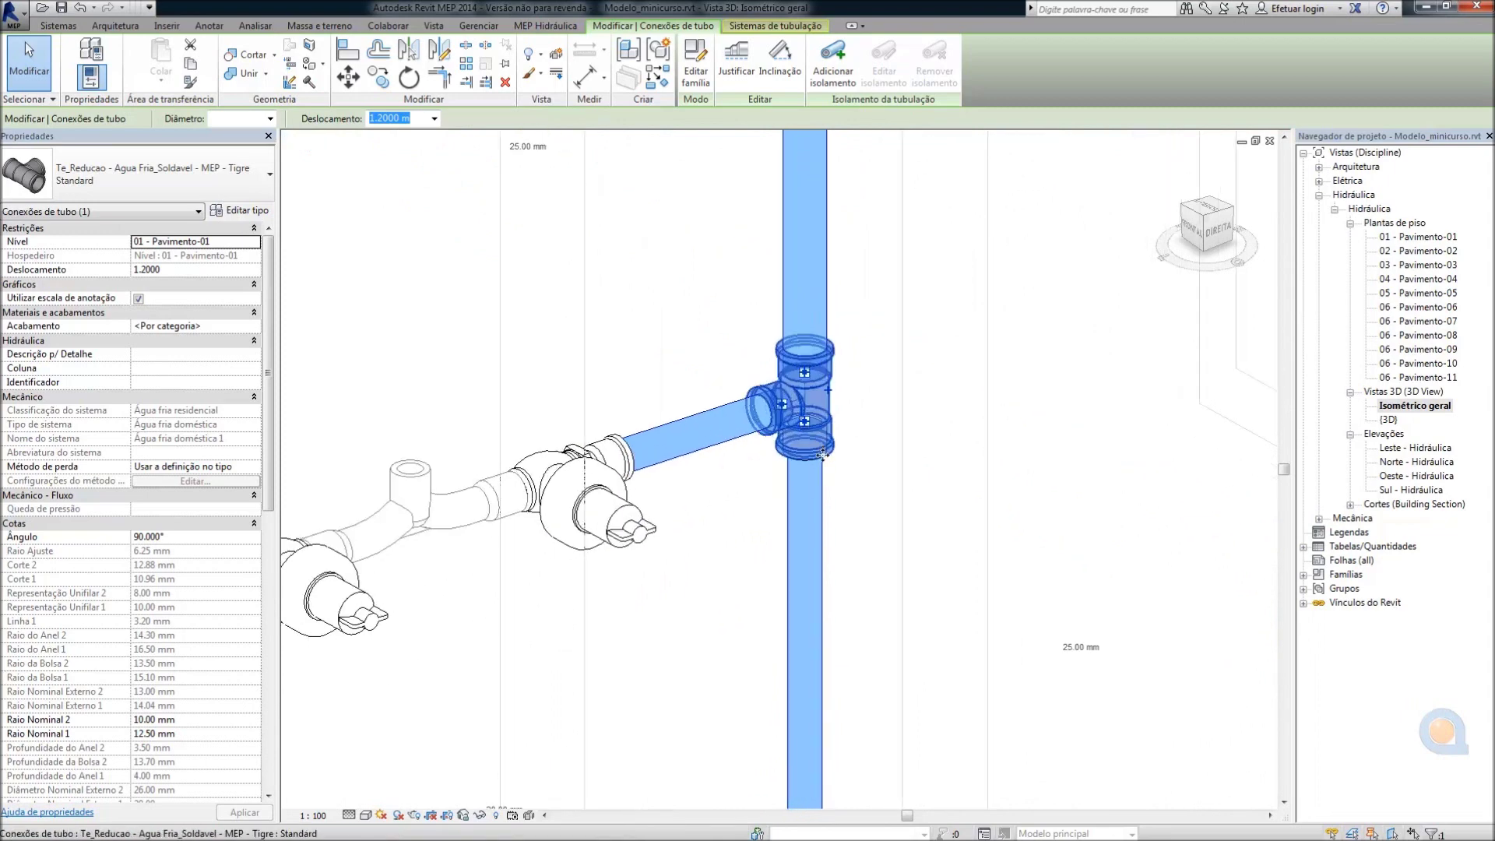
key("Escape")
Check the lower vertical pipe's size, then reselect the reducing tee
left_click(816, 506)
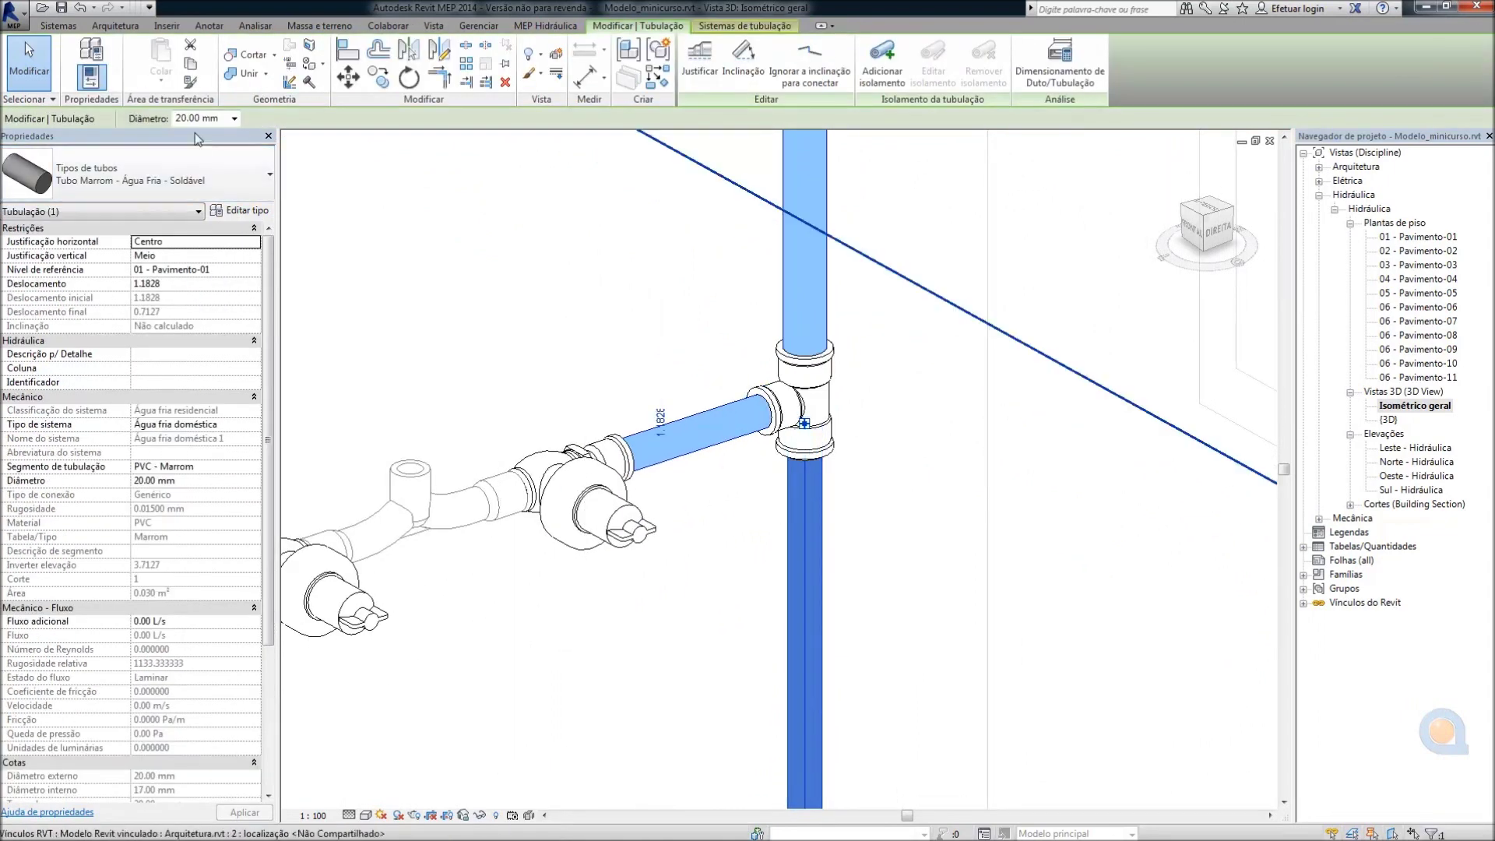
key("Escape")
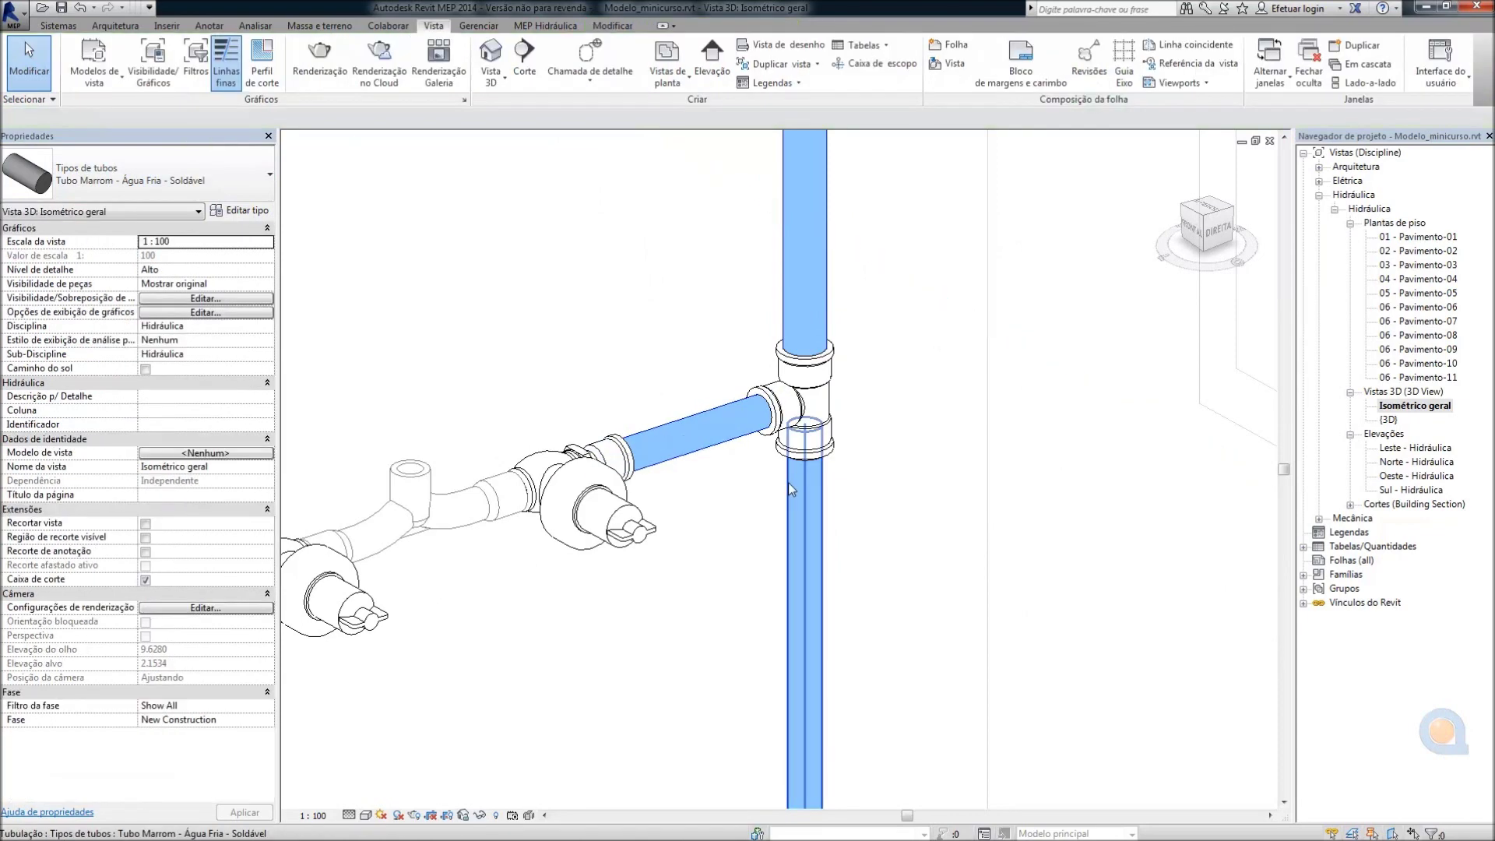
left_click(802, 461)
Orbit and zoom to view the pipe run around the tee from above
mouse_move(802, 461)
middle_mouse_down("shift")
mouse_move(878, 301)
mouse_move(857, 351)
middle_mouse_up("shift")
key("Escape")
scroll(824, 467, "up", 3)
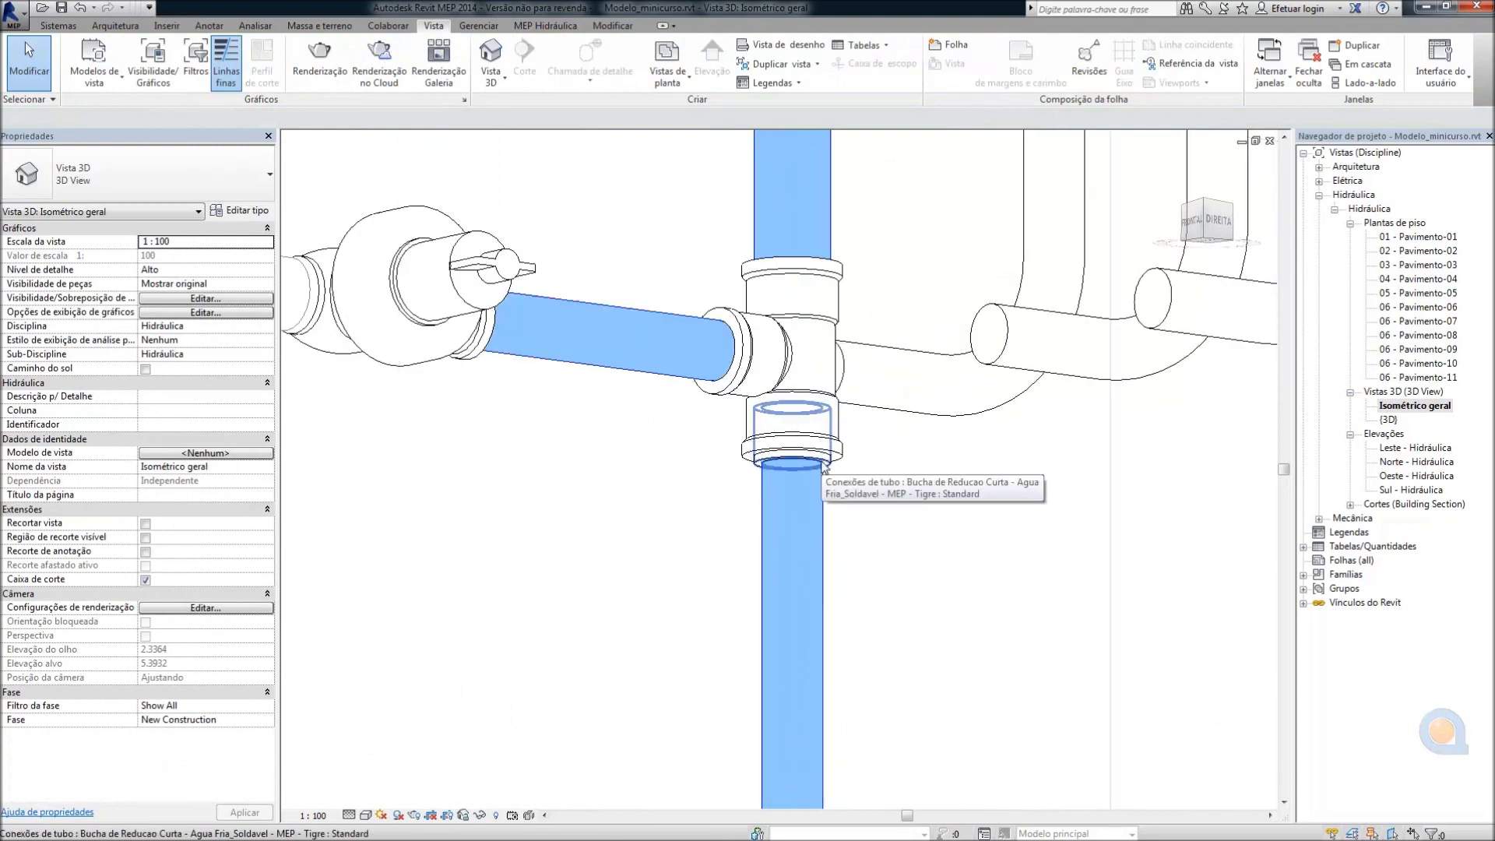
scroll(824, 467, "down", 2)
scroll(654, 510, "down", 1)
scroll(861, 494, "down", 2)
scroll(806, 418, "down", 2)
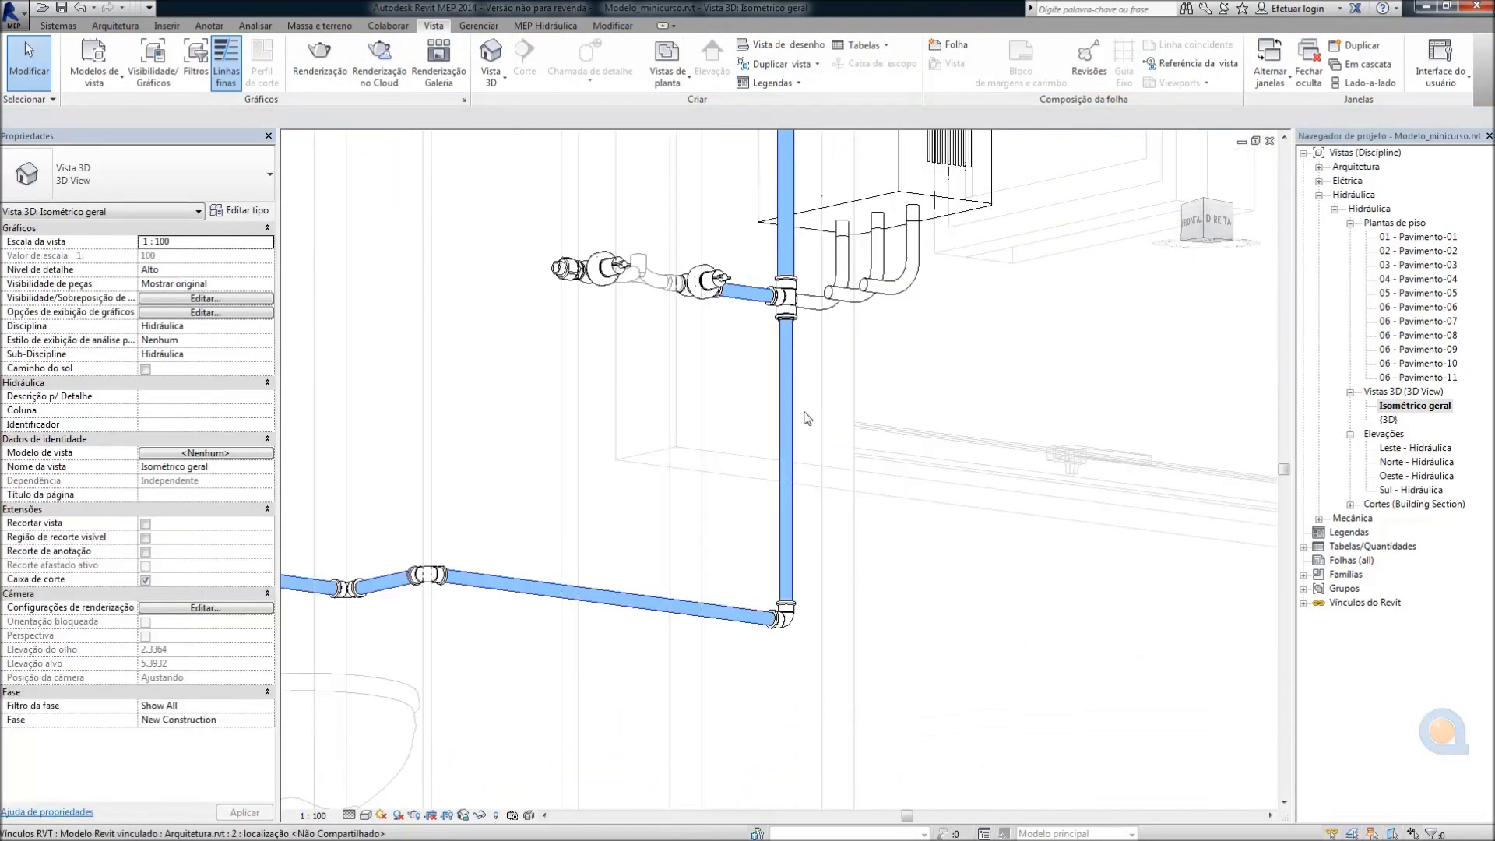
middle_click_drag(807, 419, 798, 436, "shift")
Change the vertical drop pipe's diameter from 20 mm to 25 mm
left_click(788, 438)
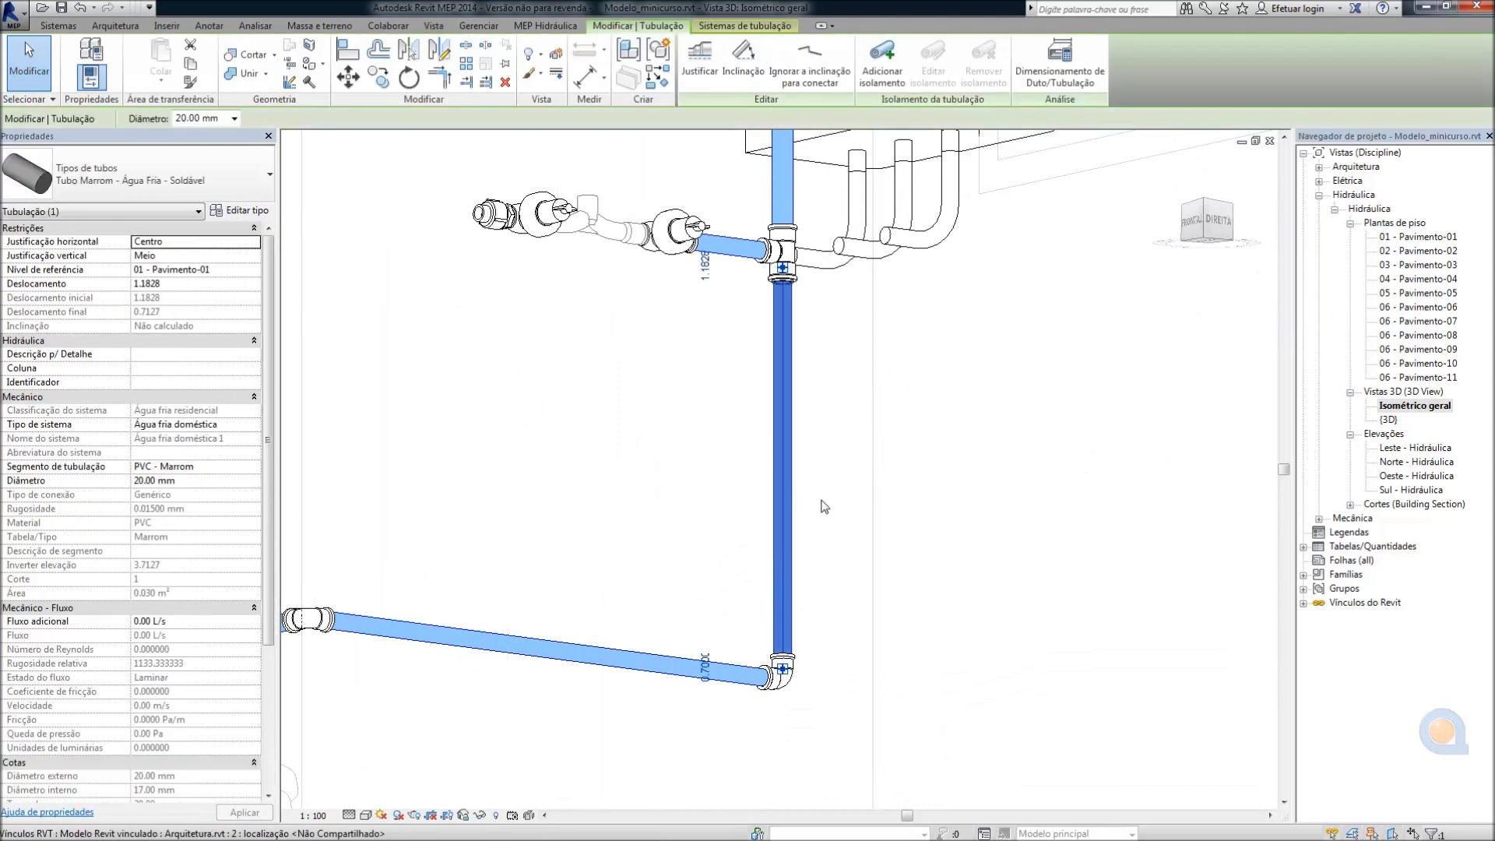
left_click(234, 118)
left_click(198, 155)
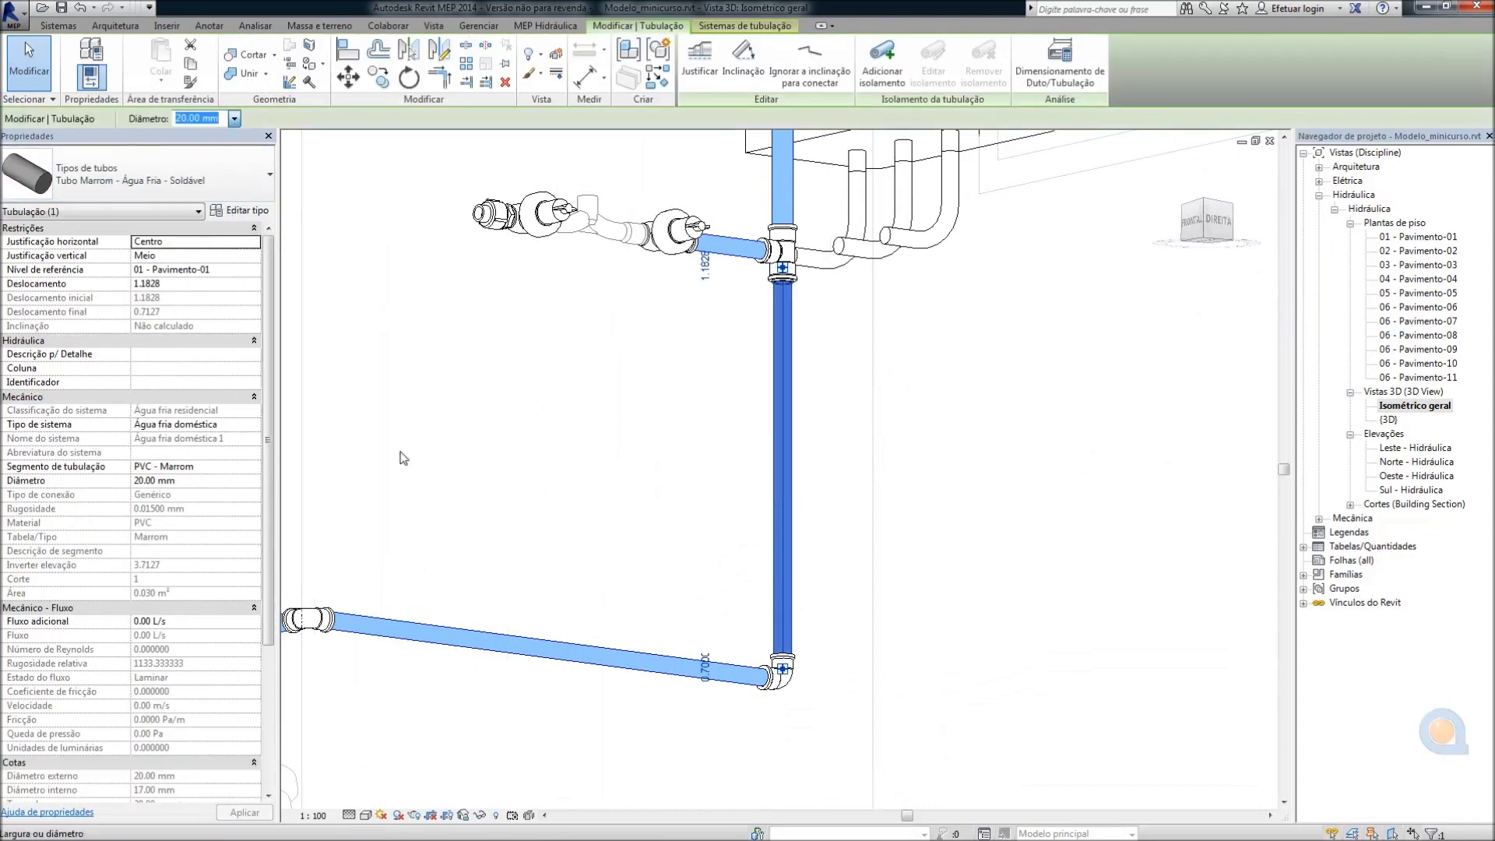
key("Escape")
Inspect the elbow at the bottom of the drop to confirm its diameter
scroll(783, 624, "up", 3)
scroll(781, 611, "up", 1)
scroll(781, 611, "up", 1)
scroll(841, 724, "up", 2)
scroll(775, 691, "up", 1)
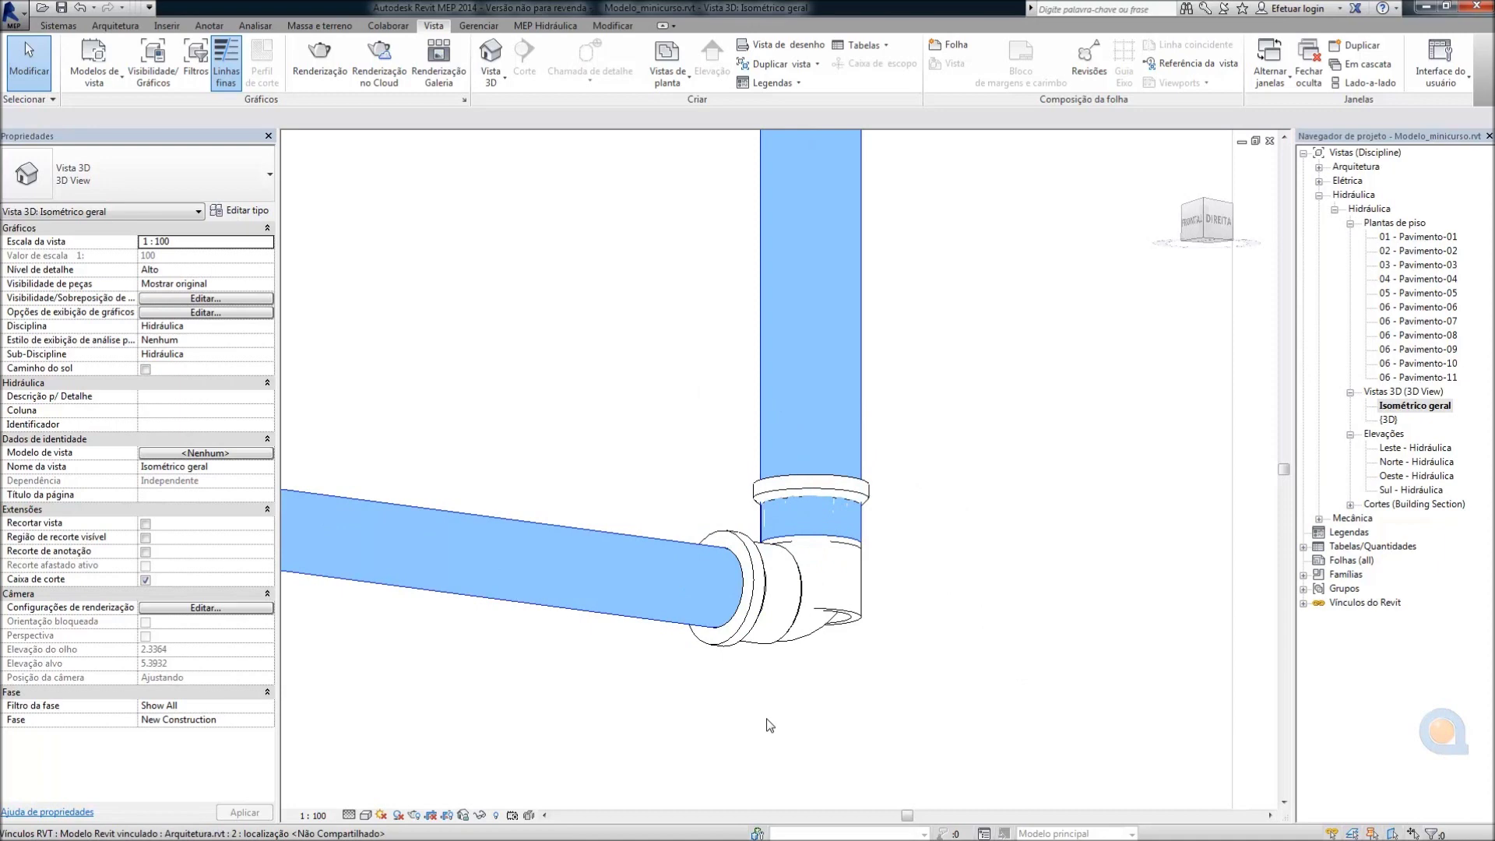
left_click(779, 652)
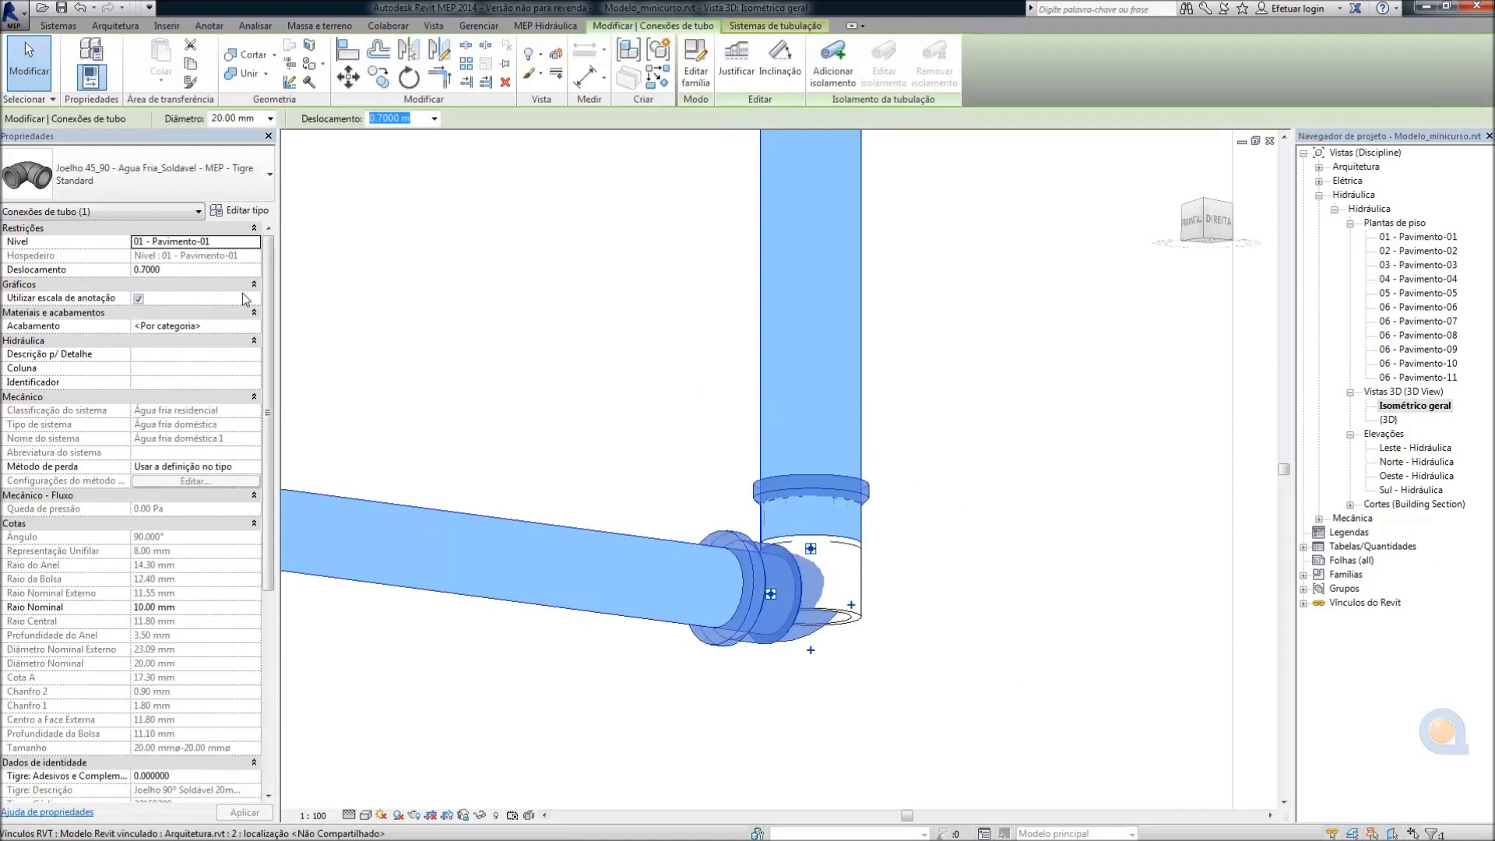
left_click(271, 119)
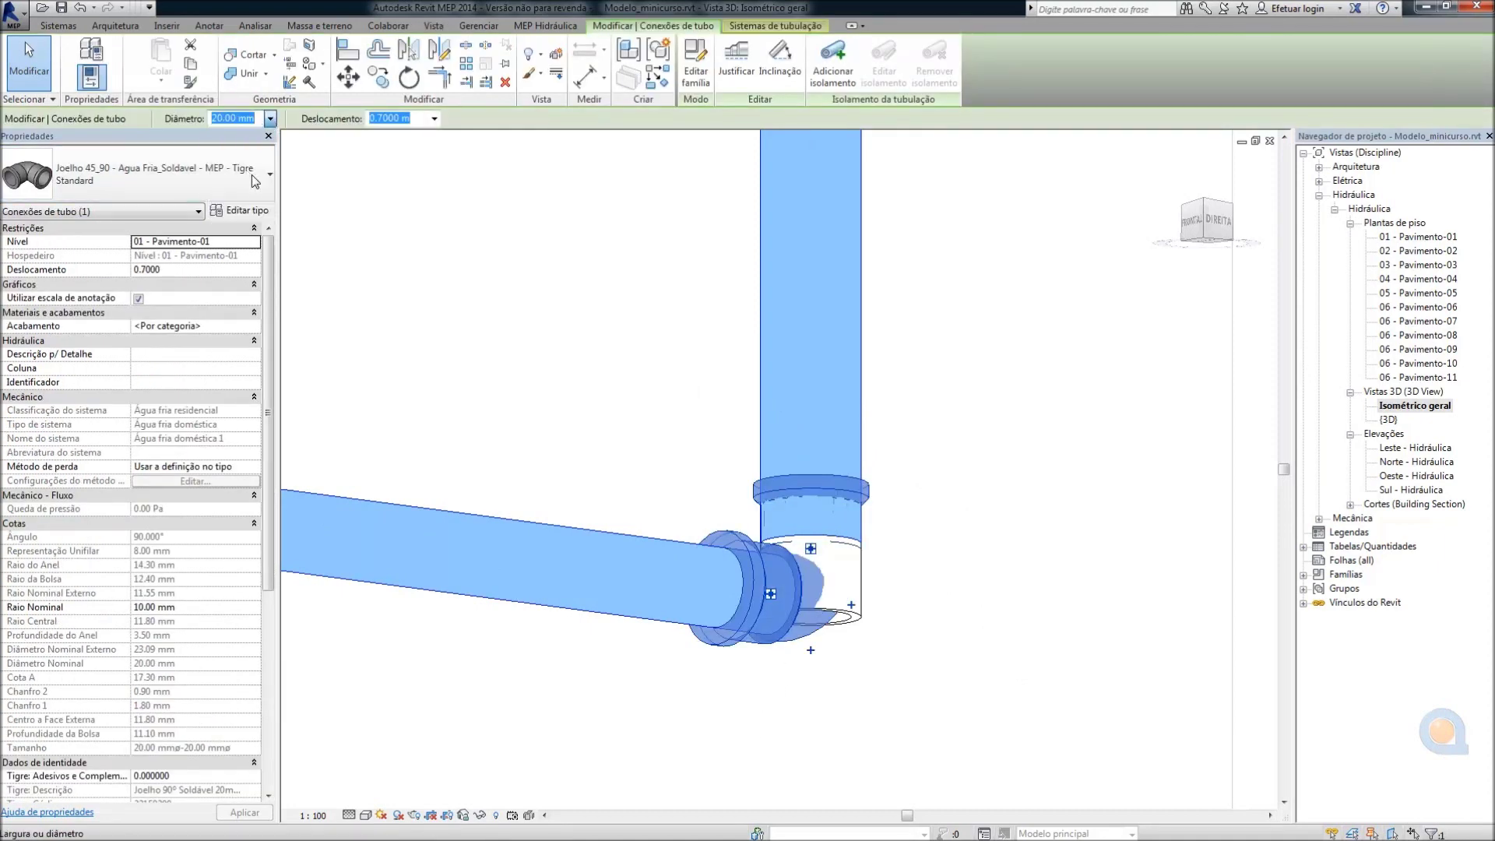
type("25")
left_click(968, 701)
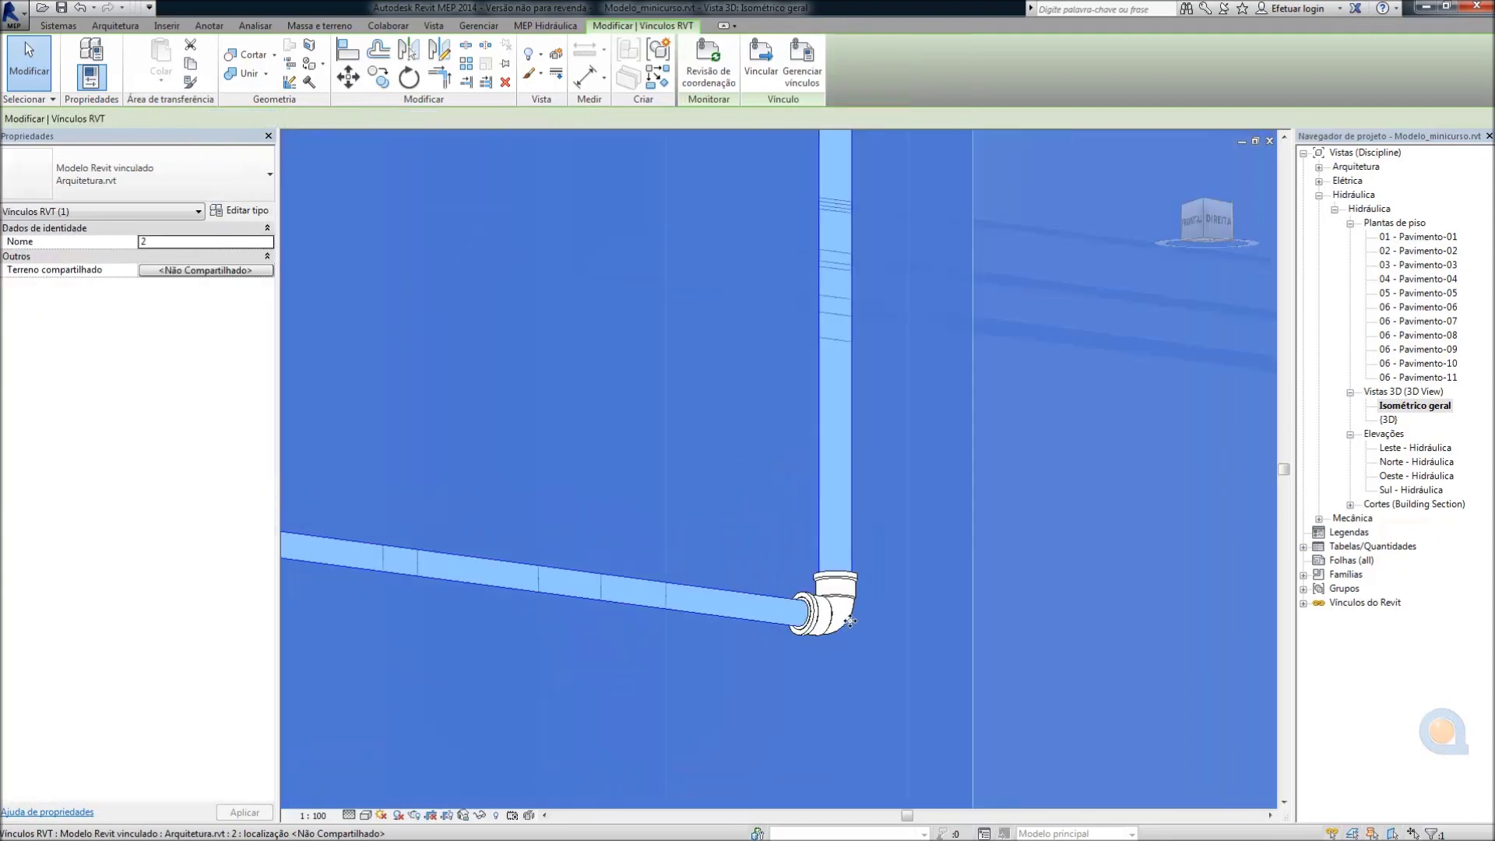
key("Escape")
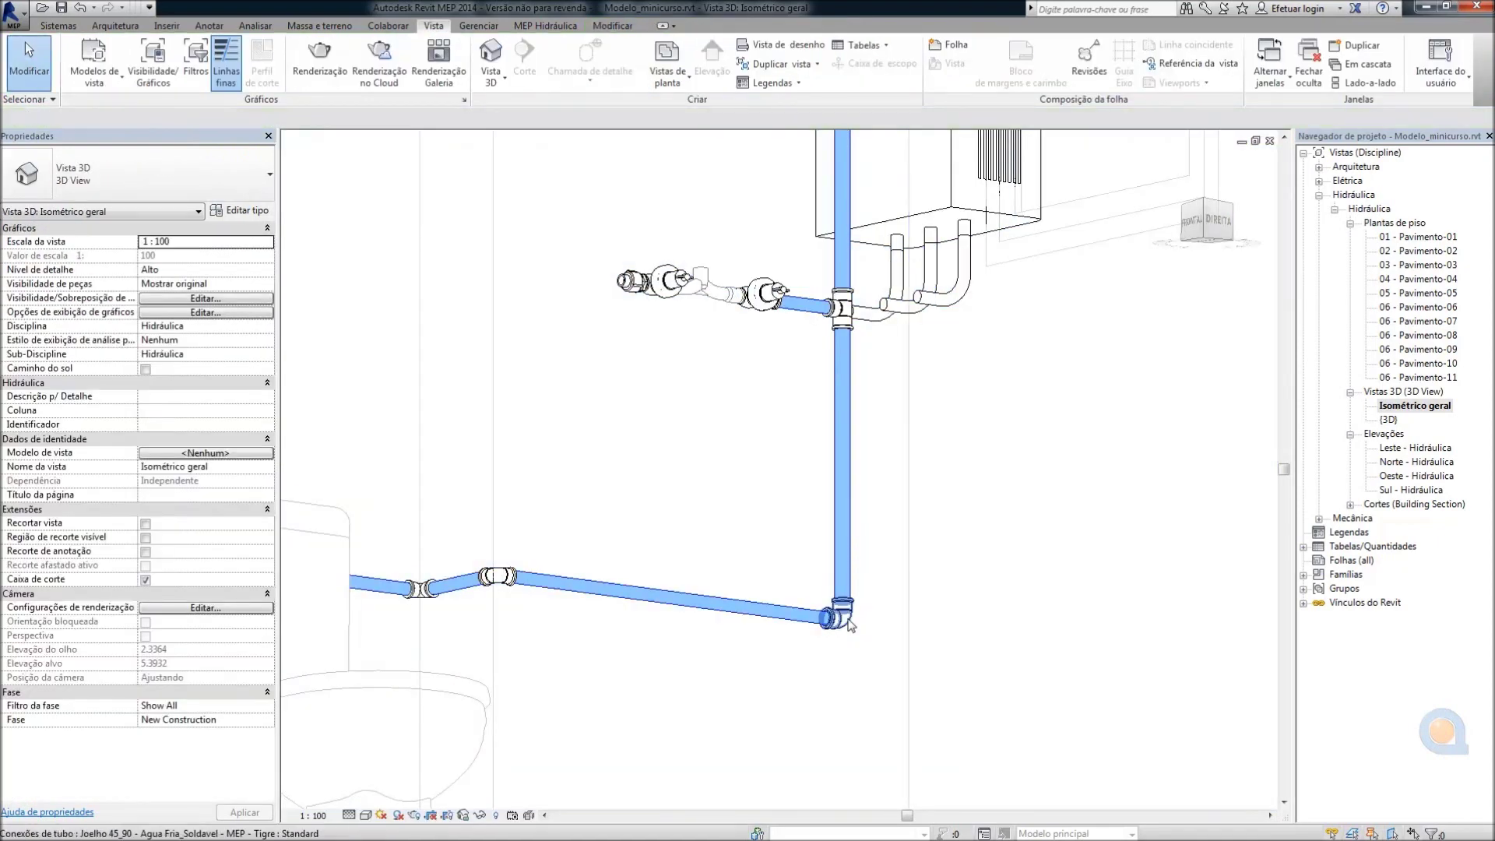
left_click(848, 623)
mouse_move(849, 625)
middle_mouse_down("shift")
mouse_move(986, 697)
mouse_move(808, 627)
middle_mouse_up("shift")
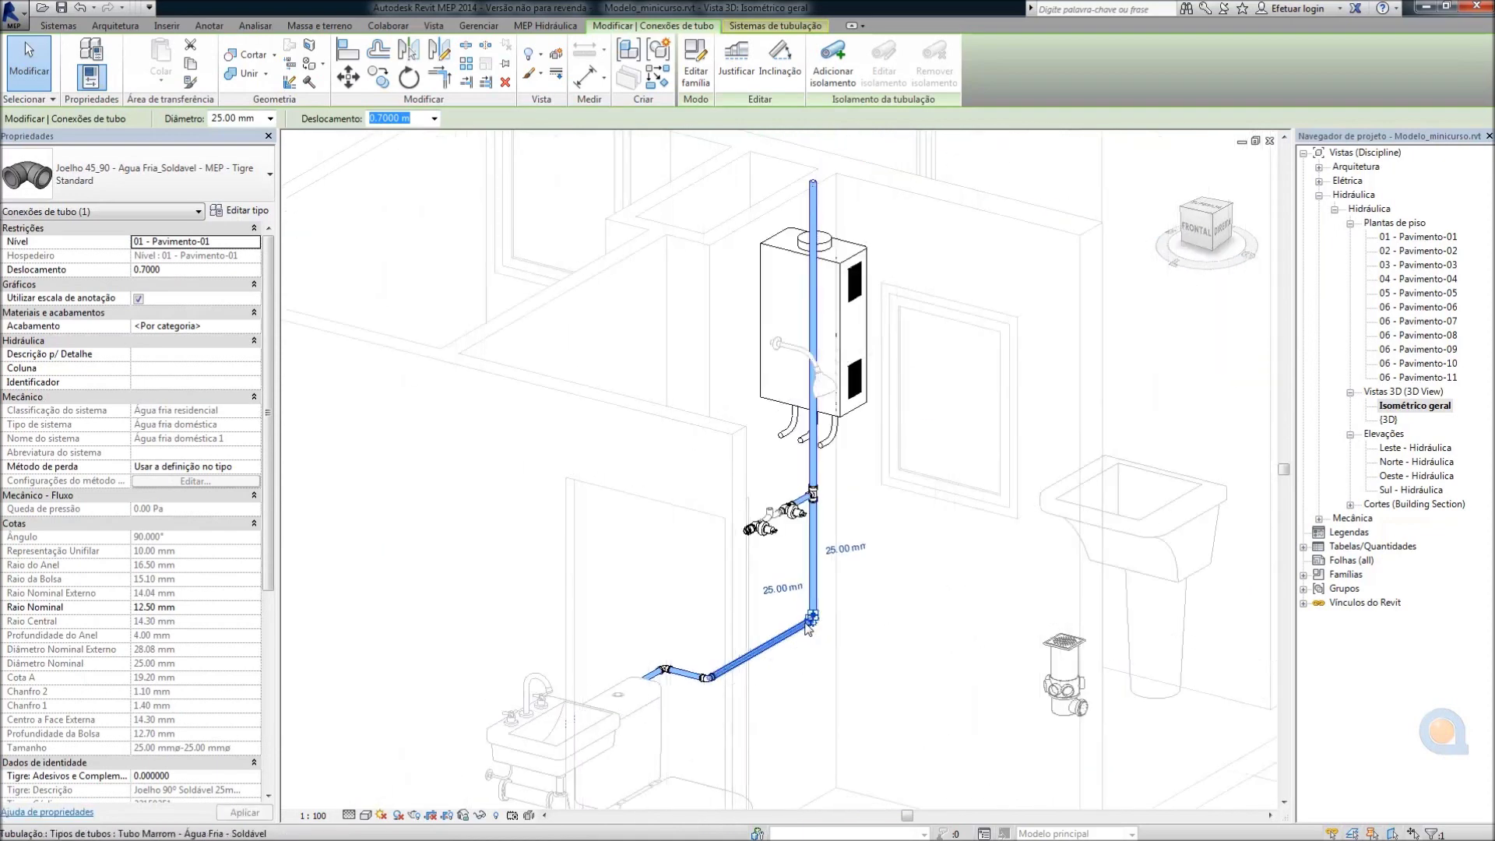
key("Escape")
Recentre the heater and pipe run, then return to floor plan 01 - Pavimento-01
middle_click_drag(861, 594, 843, 629)
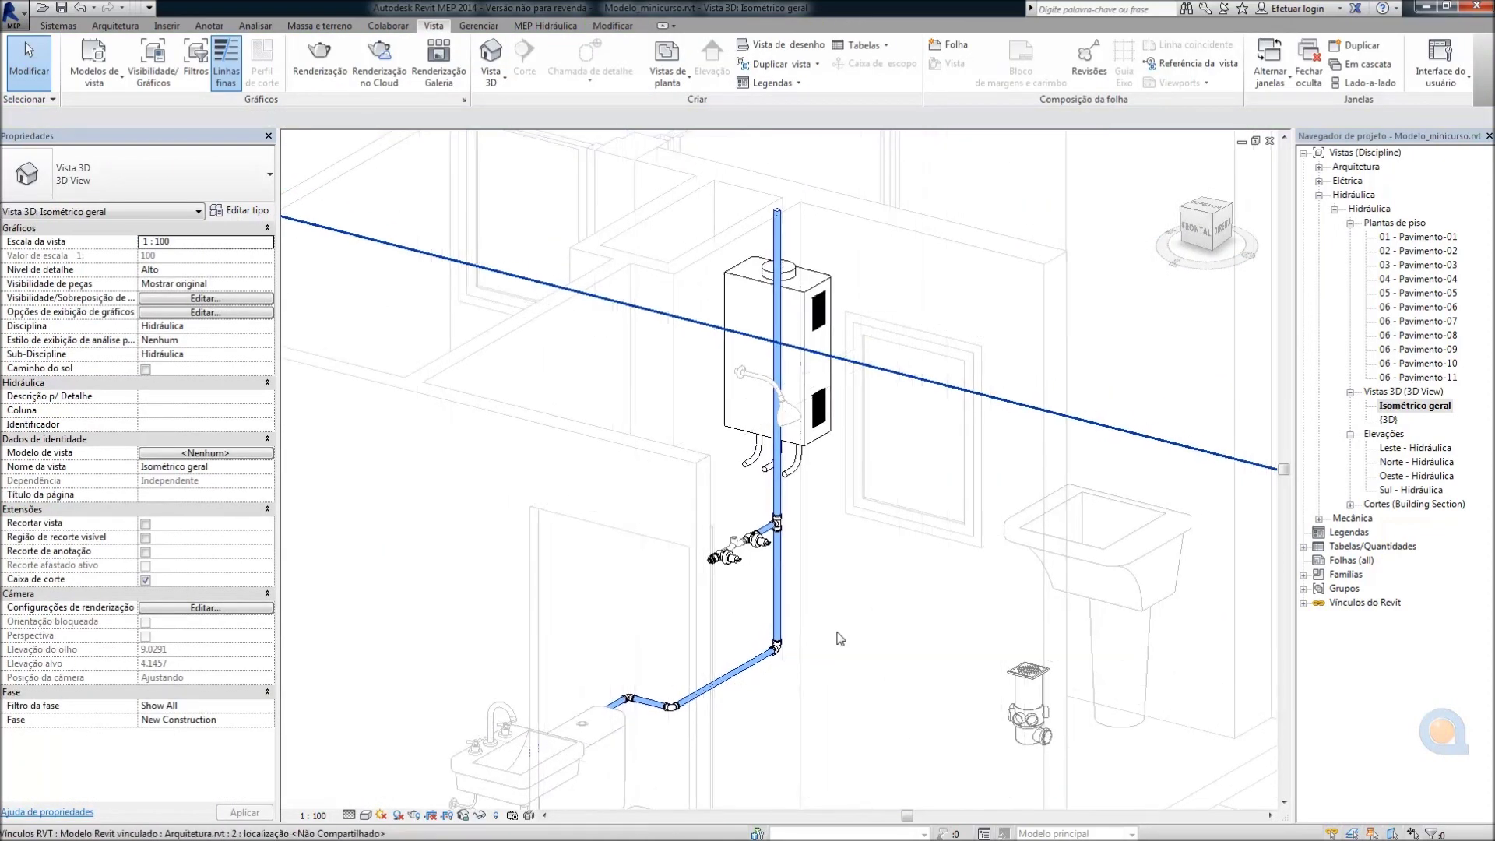
scroll(831, 652, "up", 3)
scroll(831, 651, "down", 2)
scroll(831, 652, "up", 1)
middle_click_drag(831, 652, 765, 572)
scroll(765, 571, "down", 3)
scroll(776, 555, "up", 1)
scroll(786, 596, "up", 1)
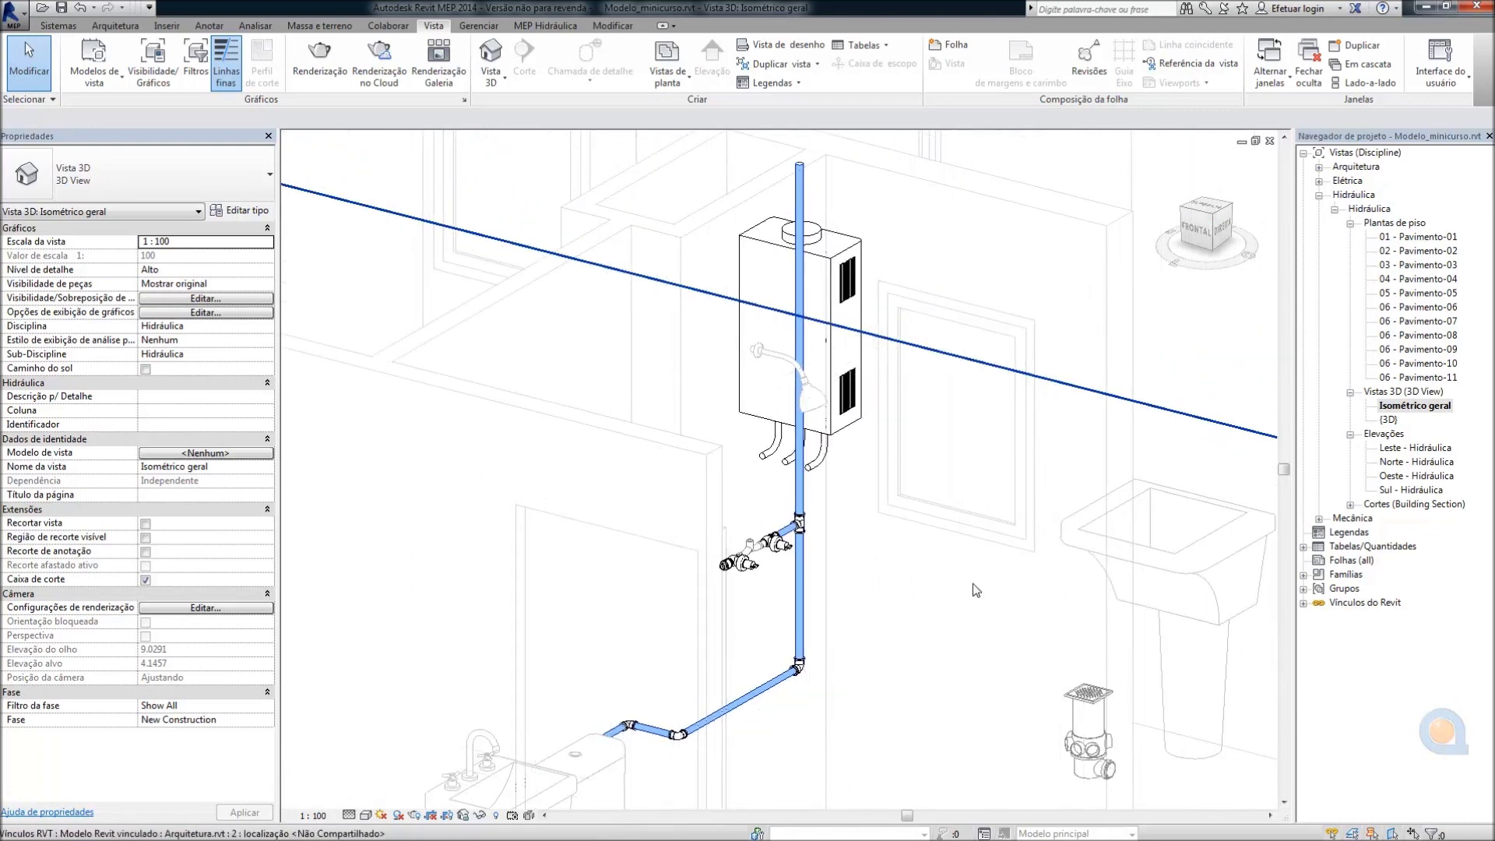
double_click(1424, 237)
scroll(861, 562, "down", 2)
scroll(746, 543, "up", 1)
Draw a 25 mm riser from the branch's left end up to 3.0 m offset
scroll(747, 554, "up", 1)
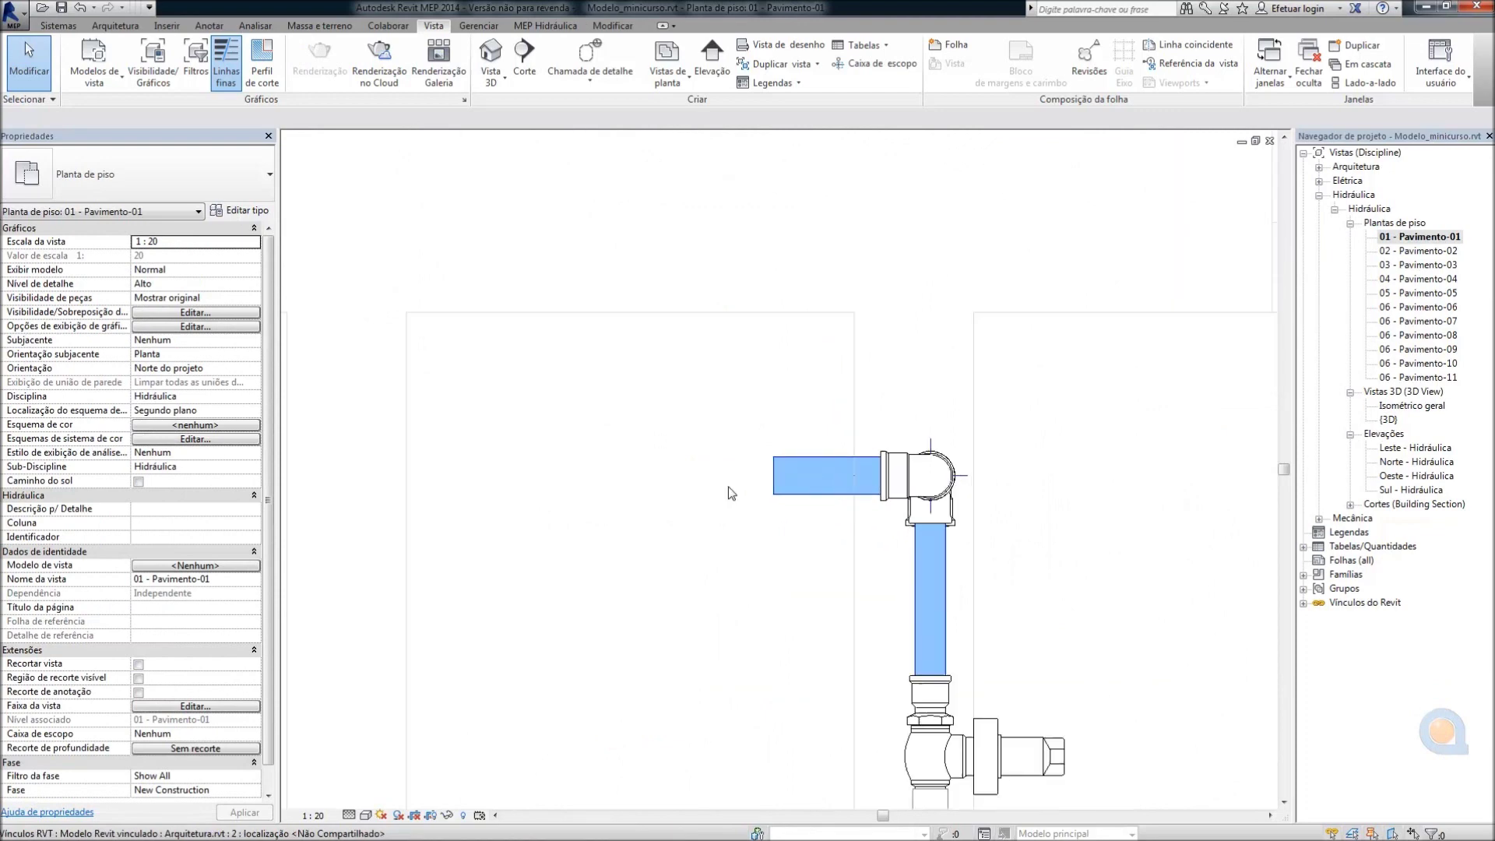
scroll(715, 524, "up", 1)
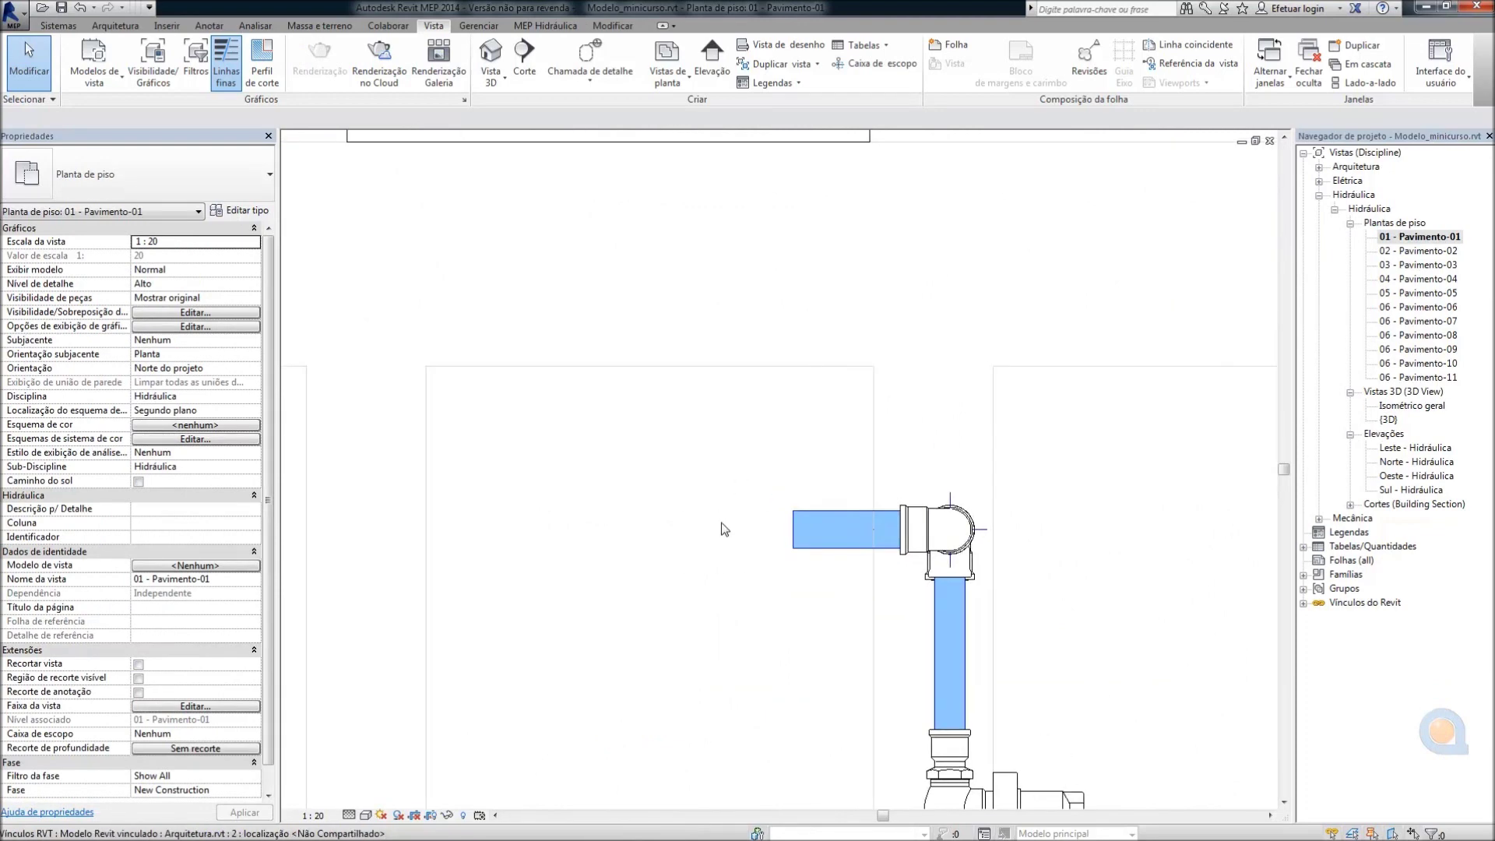
scroll(755, 503, "down", 1)
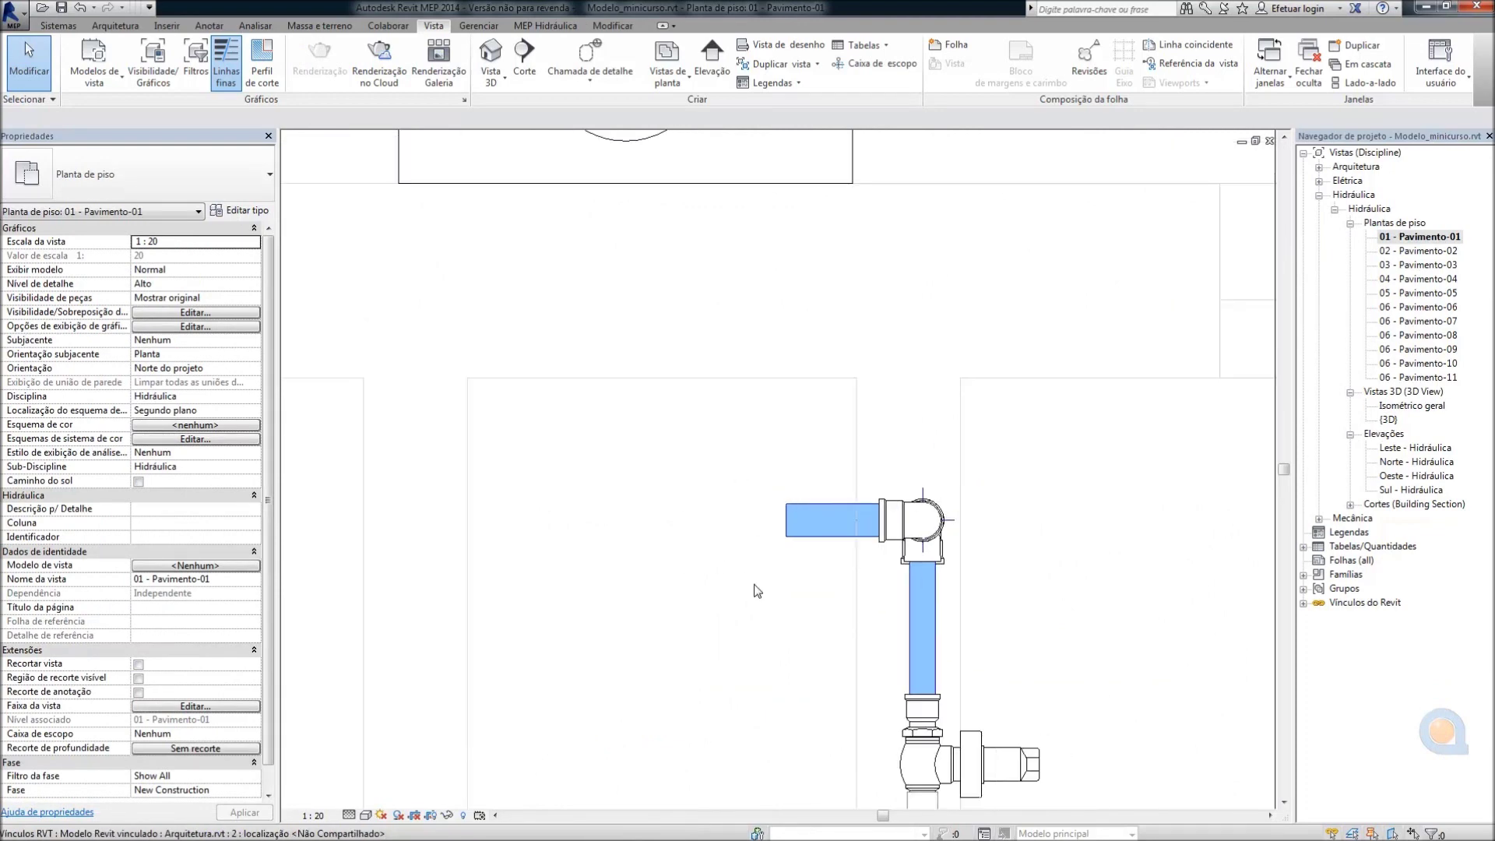
scroll(762, 545, "down", 1)
scroll(761, 545, "up", 1)
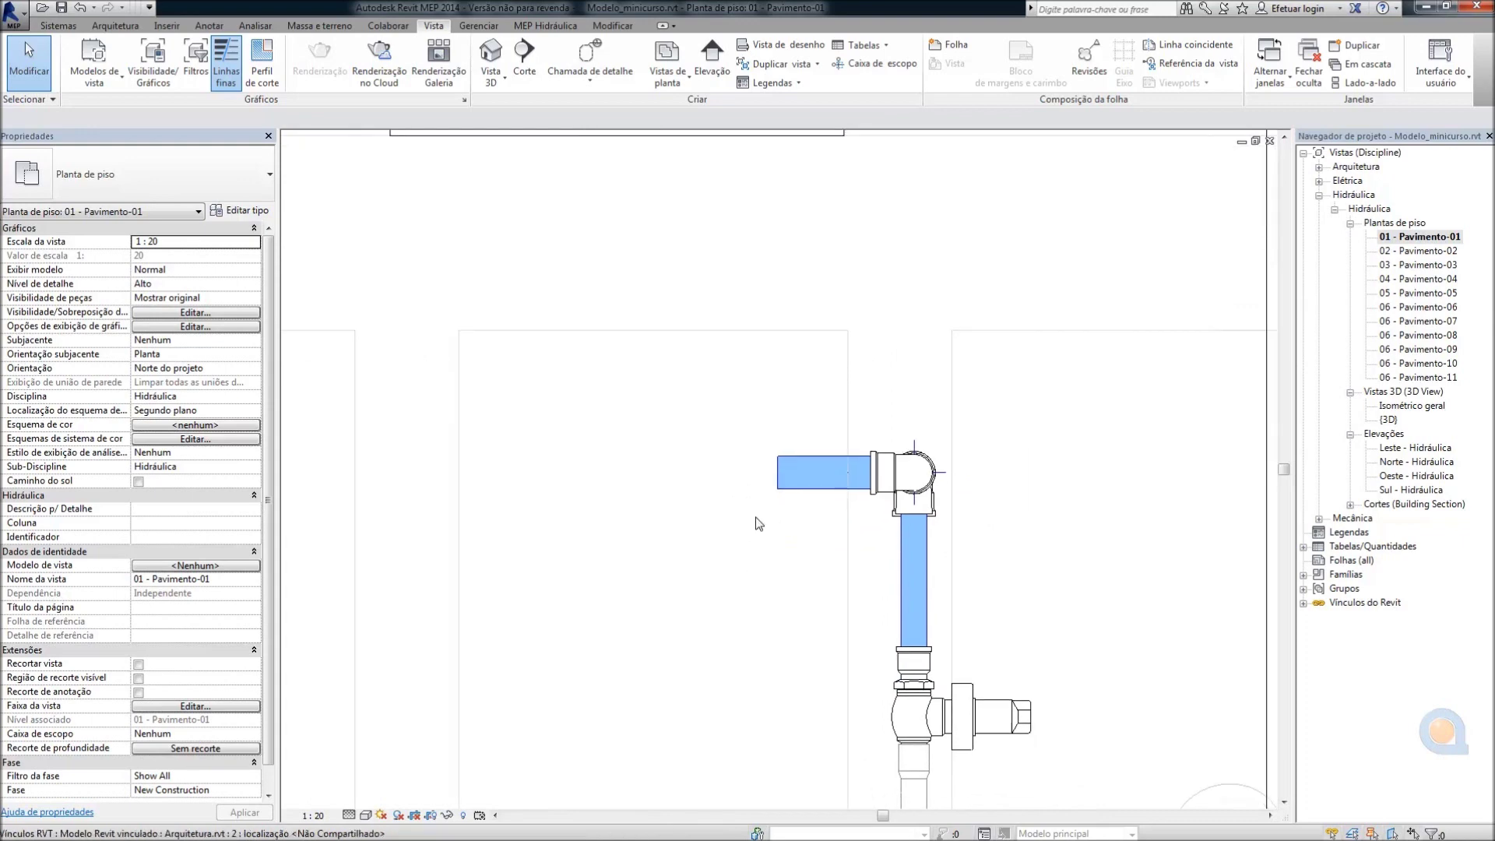
left_click(59, 26)
left_click(463, 63)
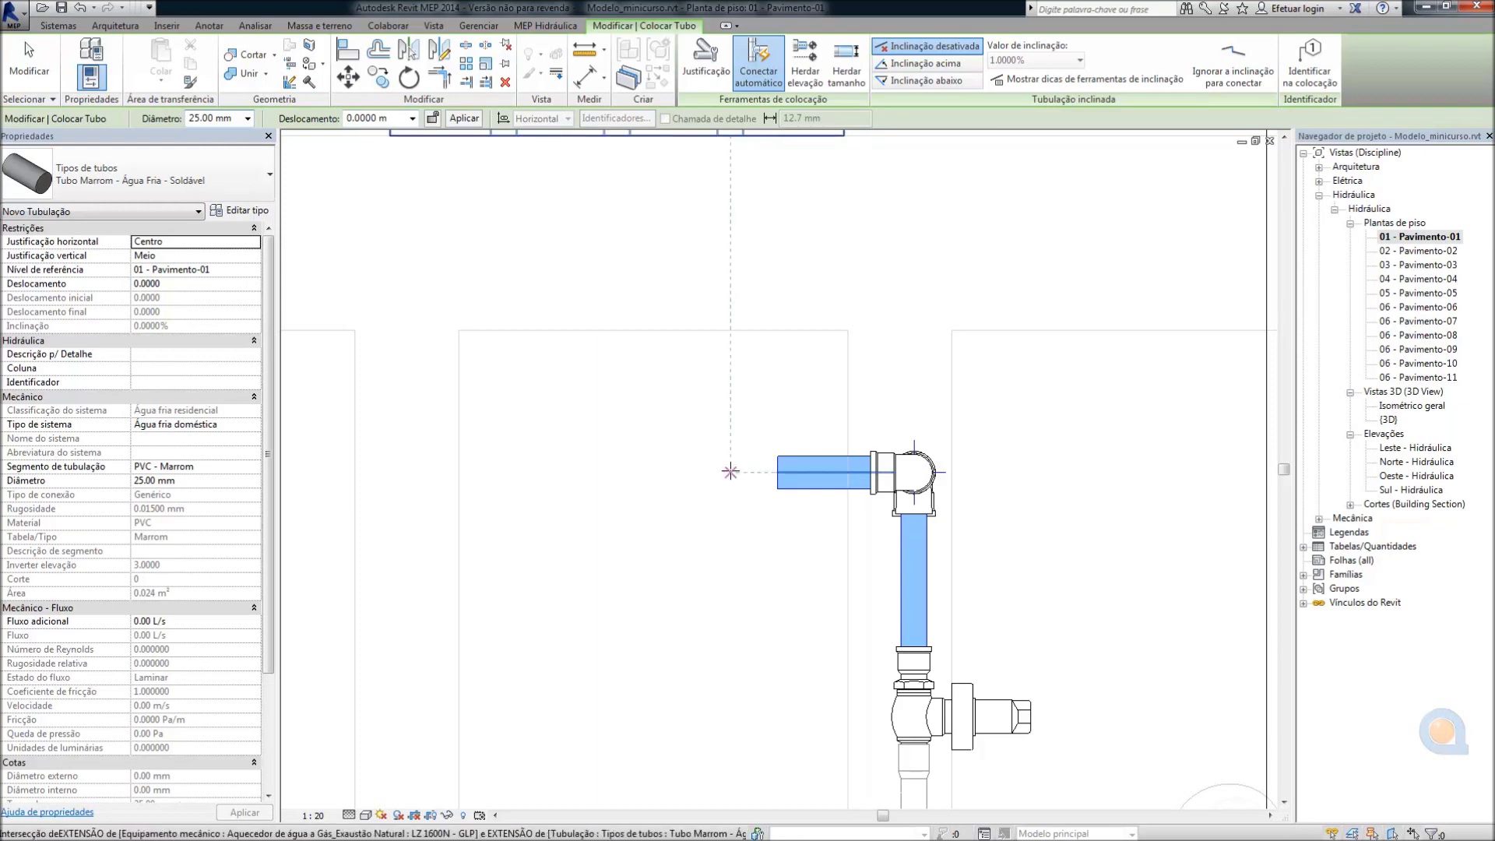
left_click(731, 471)
type("3")
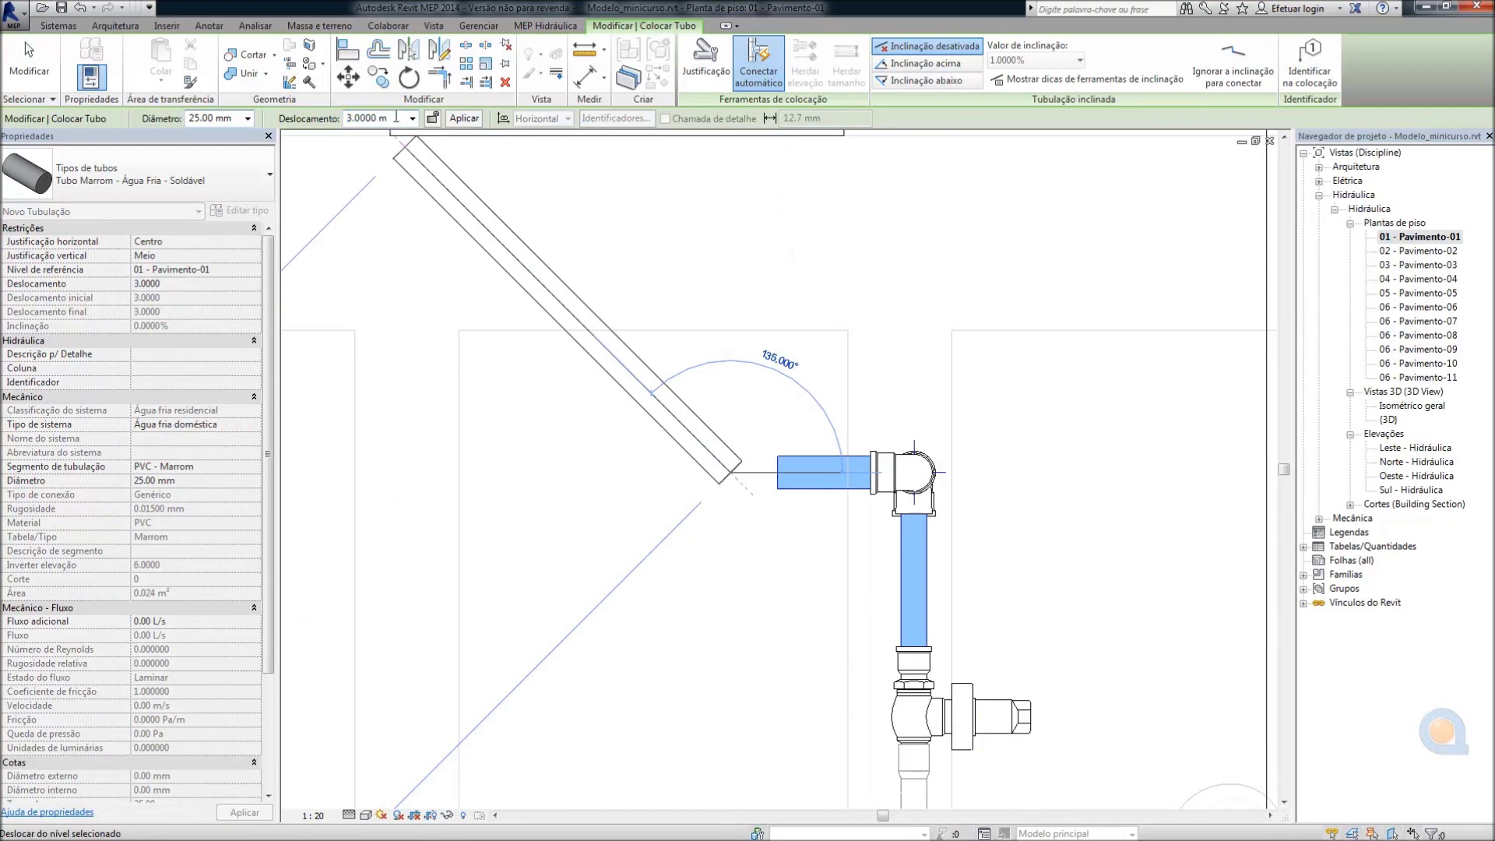
left_click(464, 119)
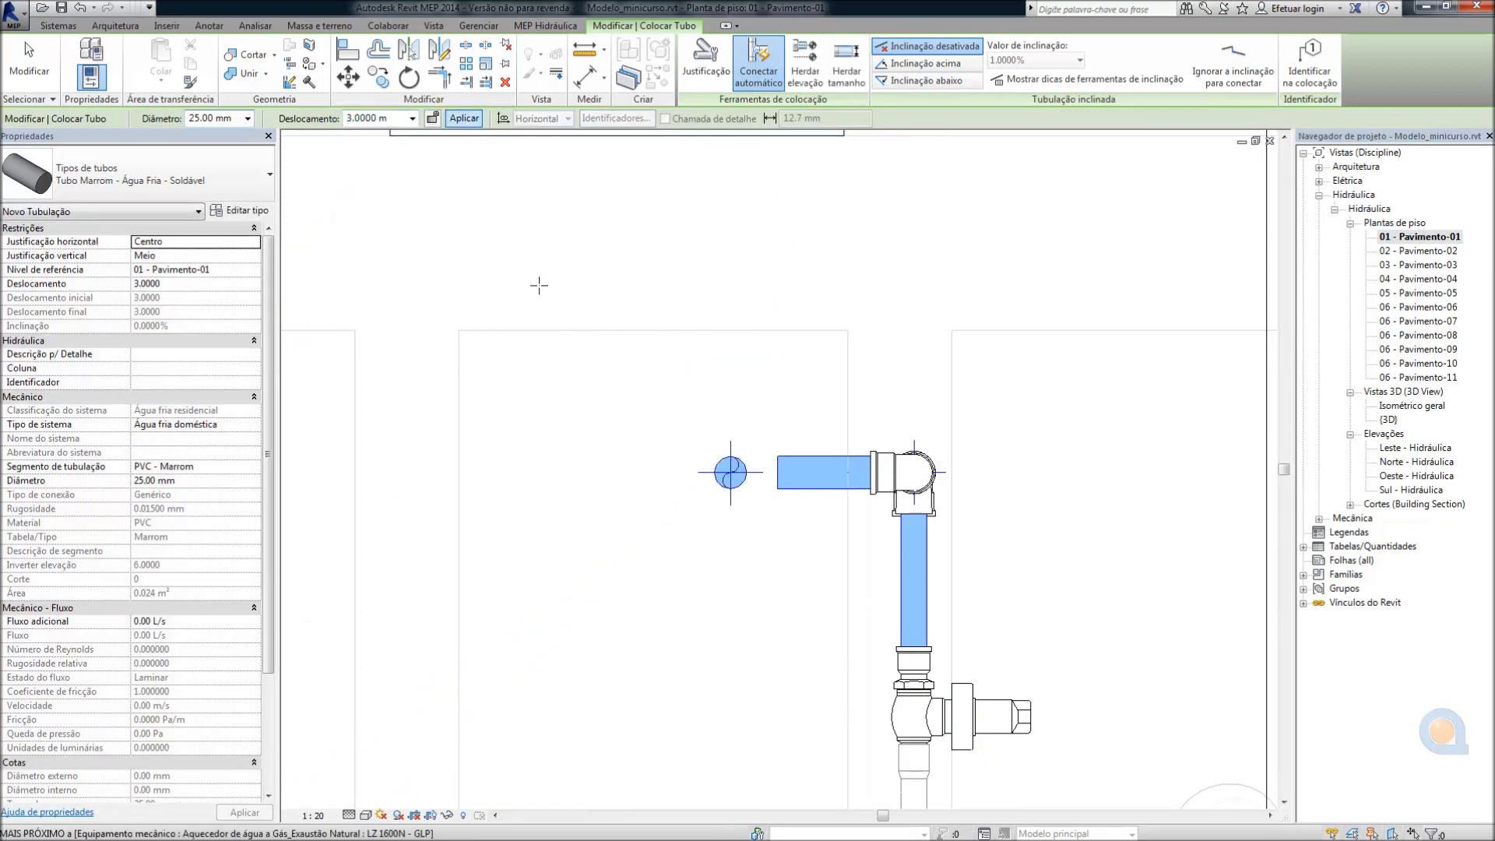
key("Escape")
Join the horizontal cold-water pipe's end to the riser and switch to Isométrico geral
scroll(746, 491, "up", 1)
scroll(746, 491, "up", 1)
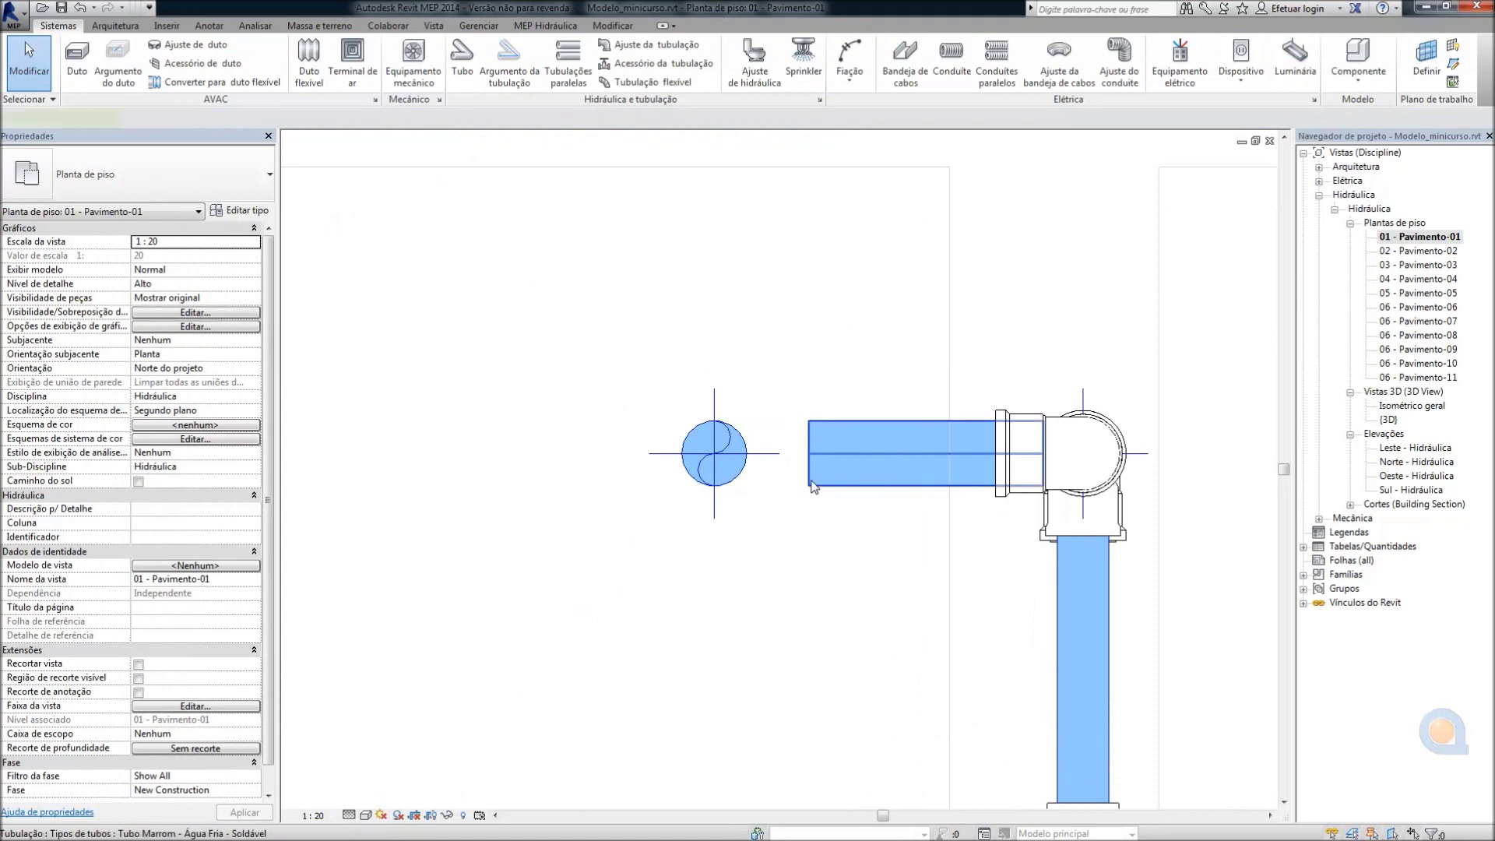
left_click(812, 484)
left_click_drag(811, 454, 715, 453)
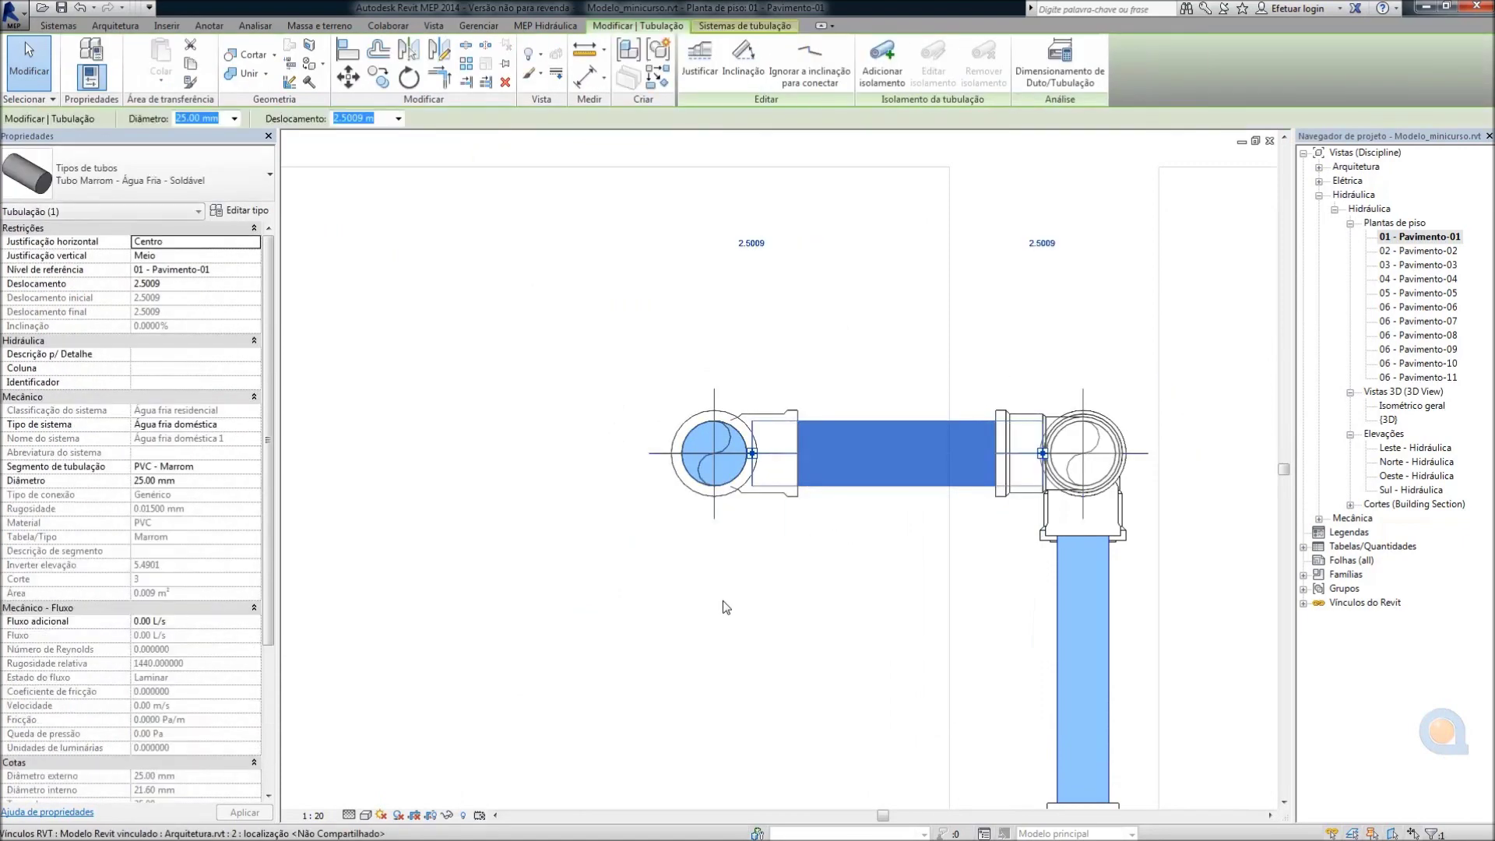
left_click(723, 601)
double_click(1413, 406)
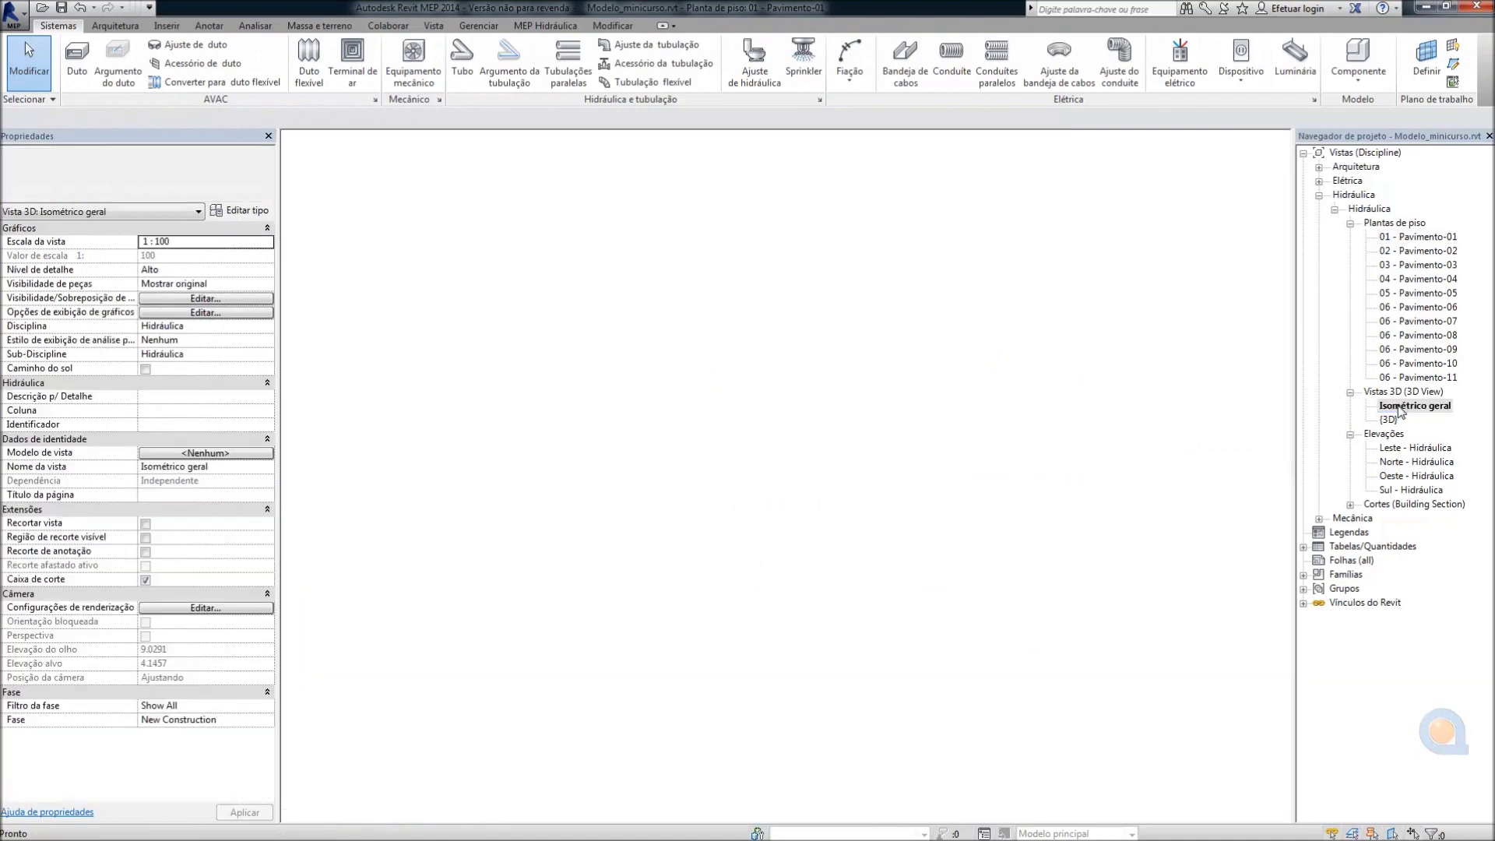
Orbit to check the riser in 3D, then frame the riser connection on 01 - Pavimento-01
mouse_move(787, 538)
middle_mouse_down("shift")
mouse_move(803, 557)
mouse_move(727, 586)
mouse_move(820, 588)
middle_mouse_up("shift")
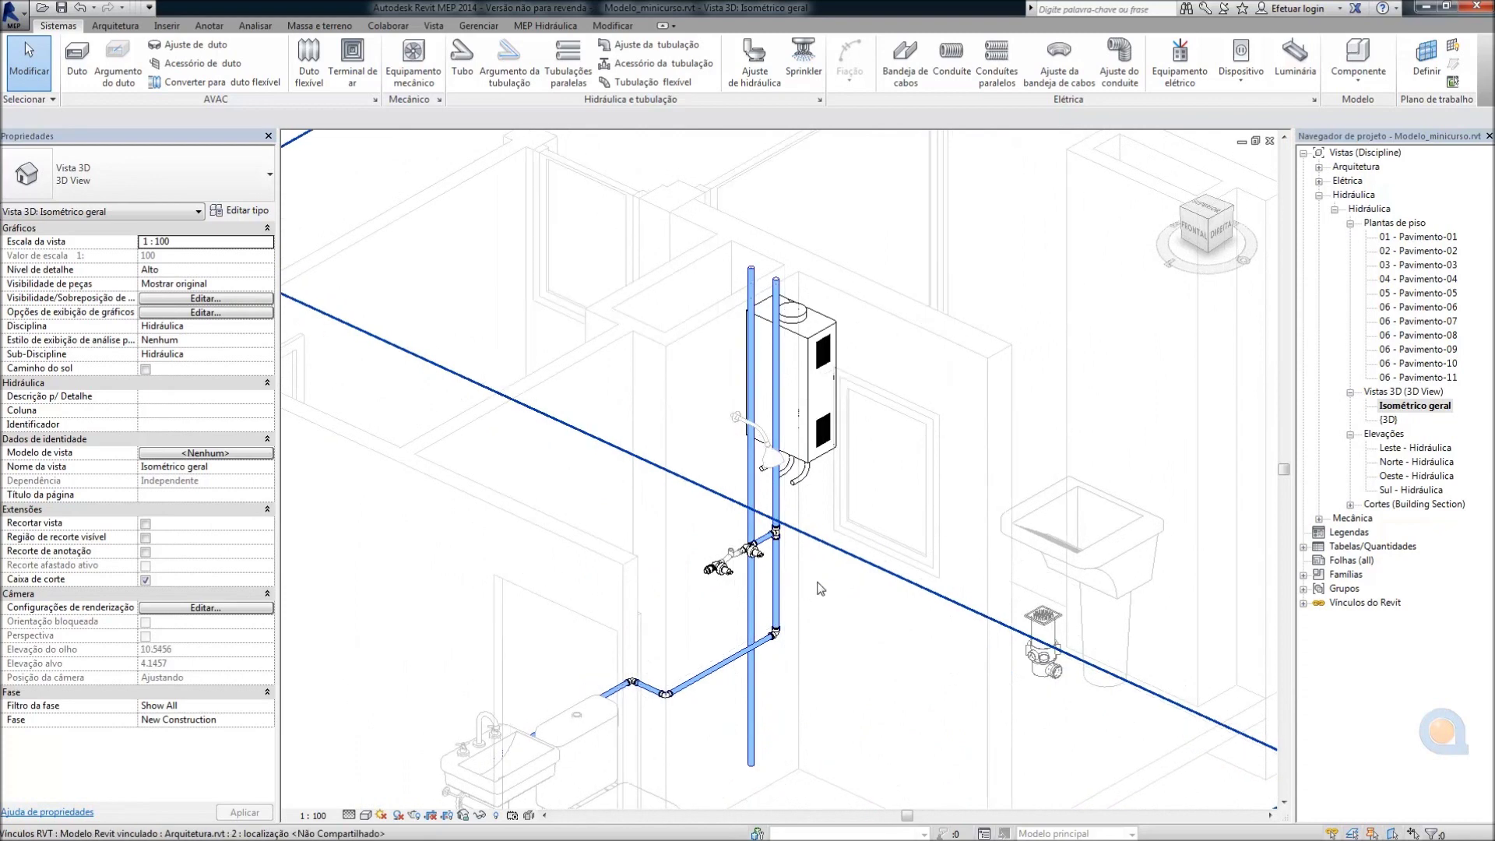
double_click(1423, 243)
scroll(799, 483, "down", 2)
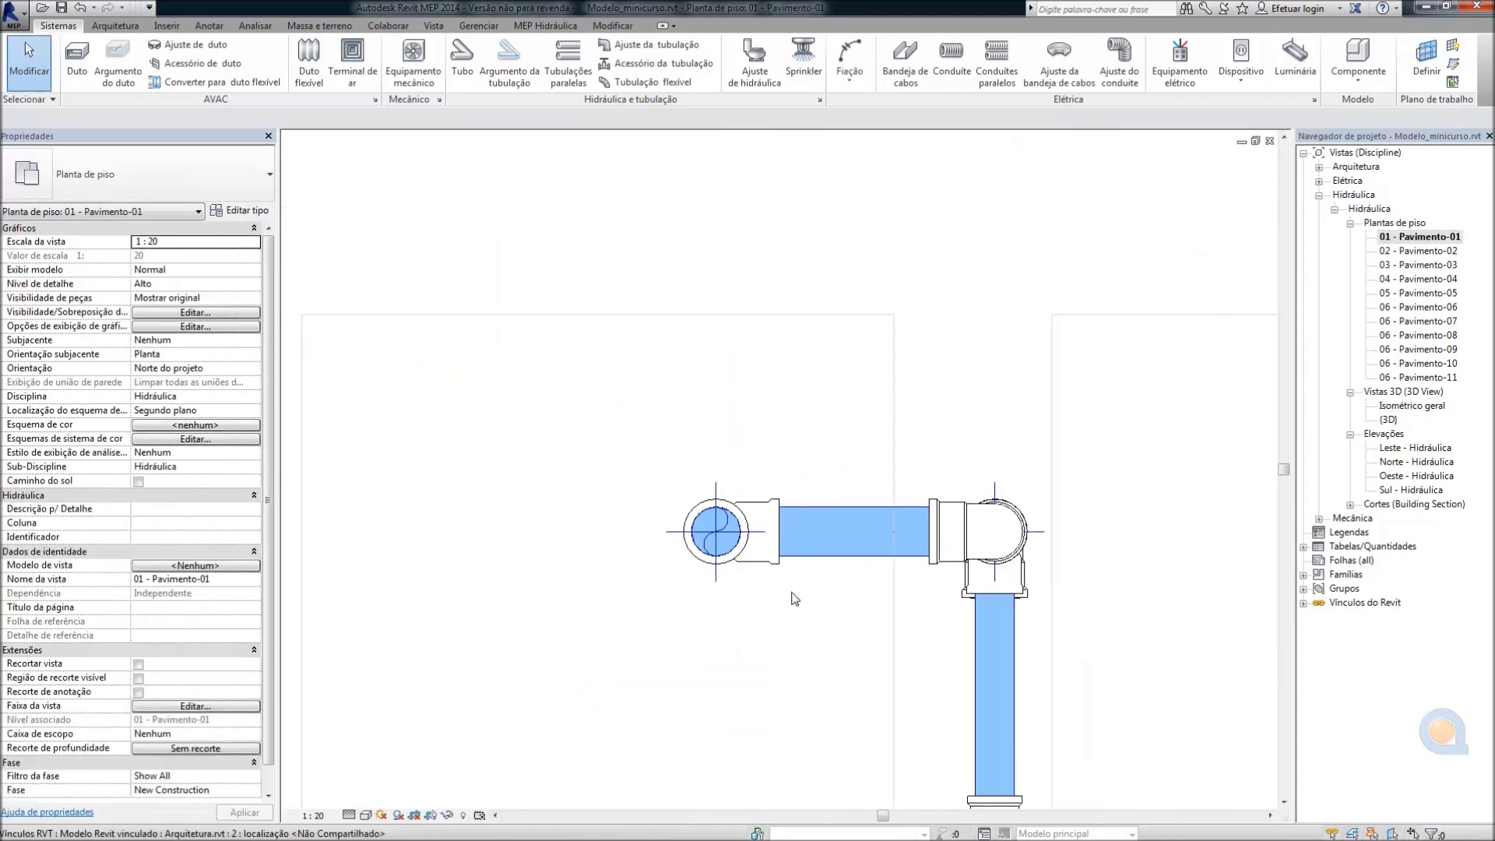
middle_click_drag(736, 360, 730, 369)
middle_click_drag(841, 439, 865, 463)
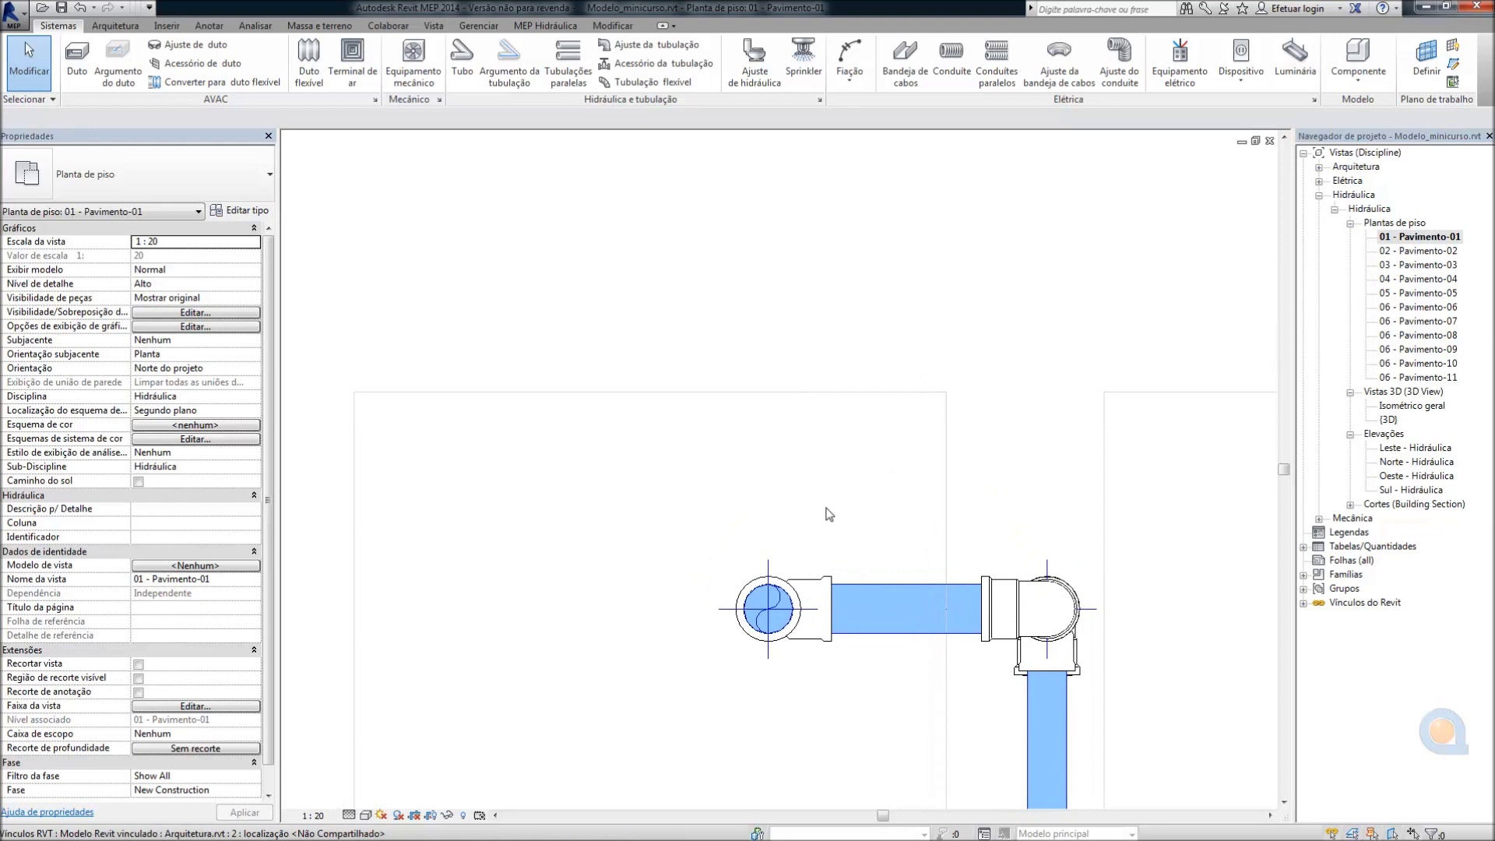
scroll(779, 425, "down", 1)
middle_click_drag(771, 261, 774, 288)
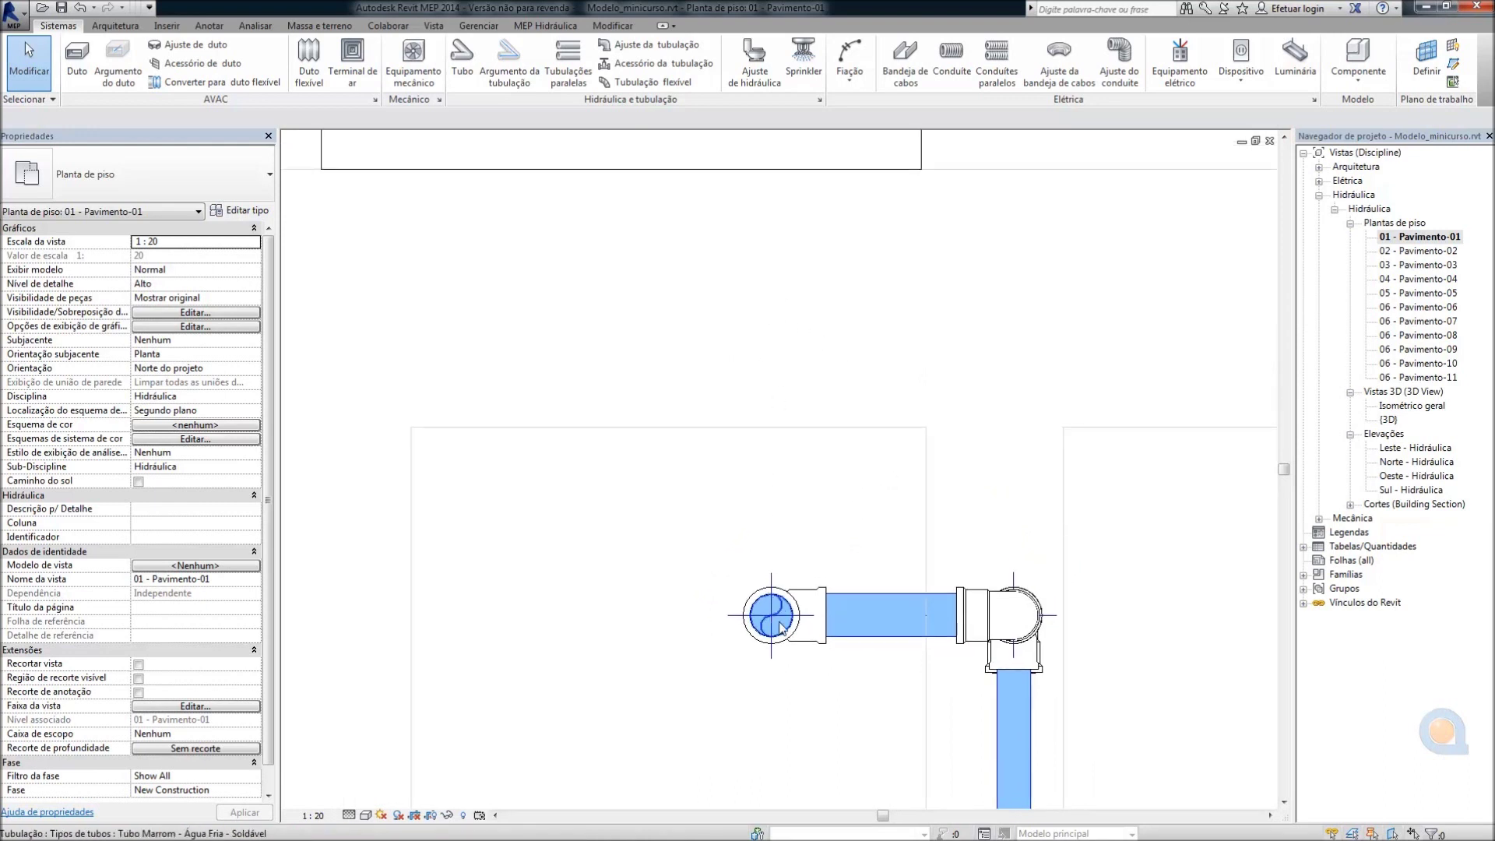
left_click(463, 61)
left_click(391, 119)
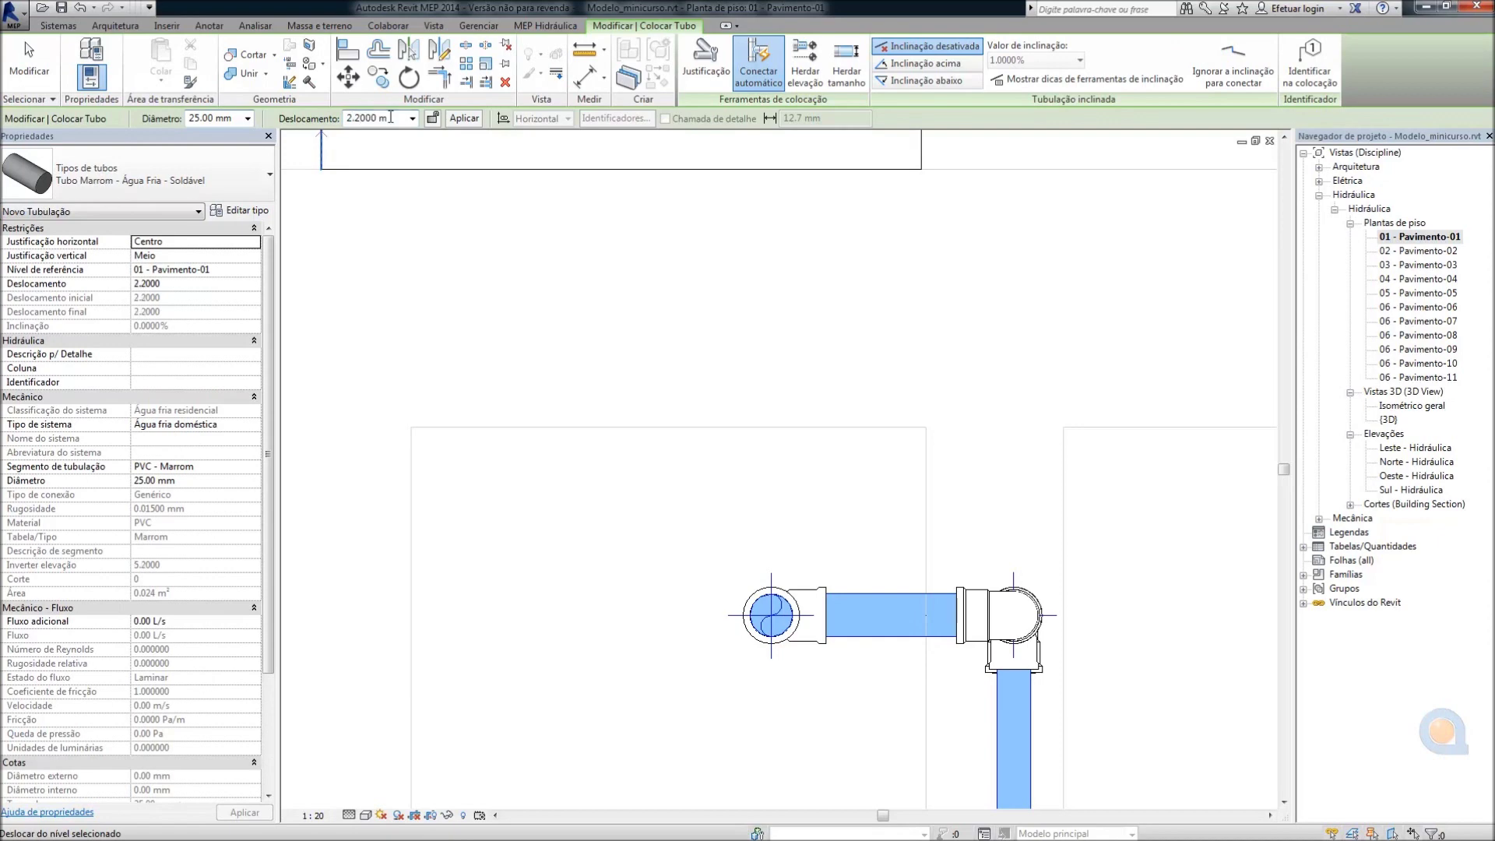
mouse_move(761, 367)
middle_mouse_down()
mouse_move(772, 314)
mouse_move(768, 345)
middle_mouse_up()
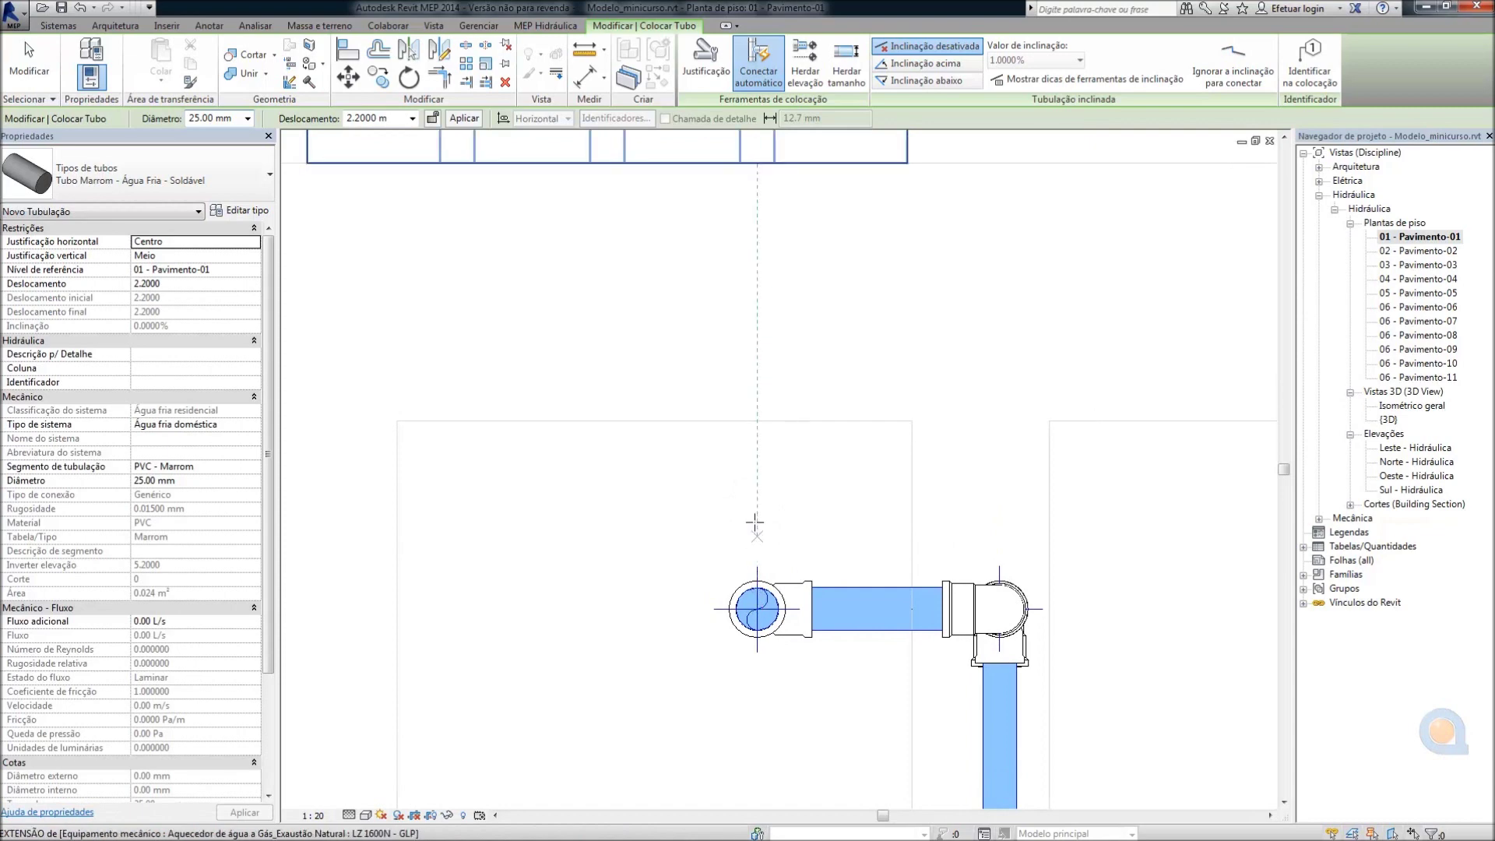
left_click(757, 364)
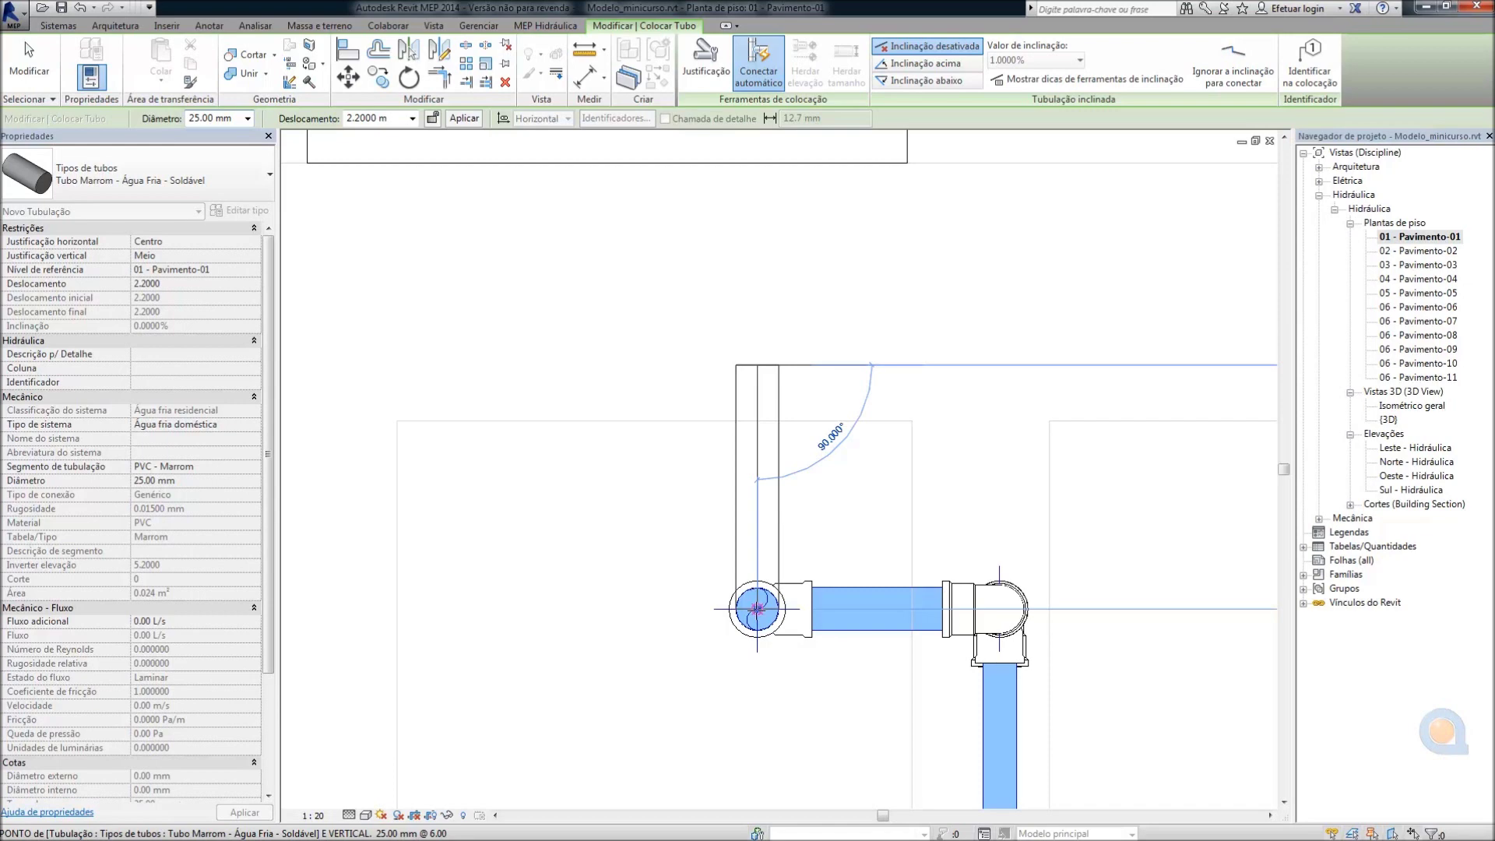
left_click(757, 608)
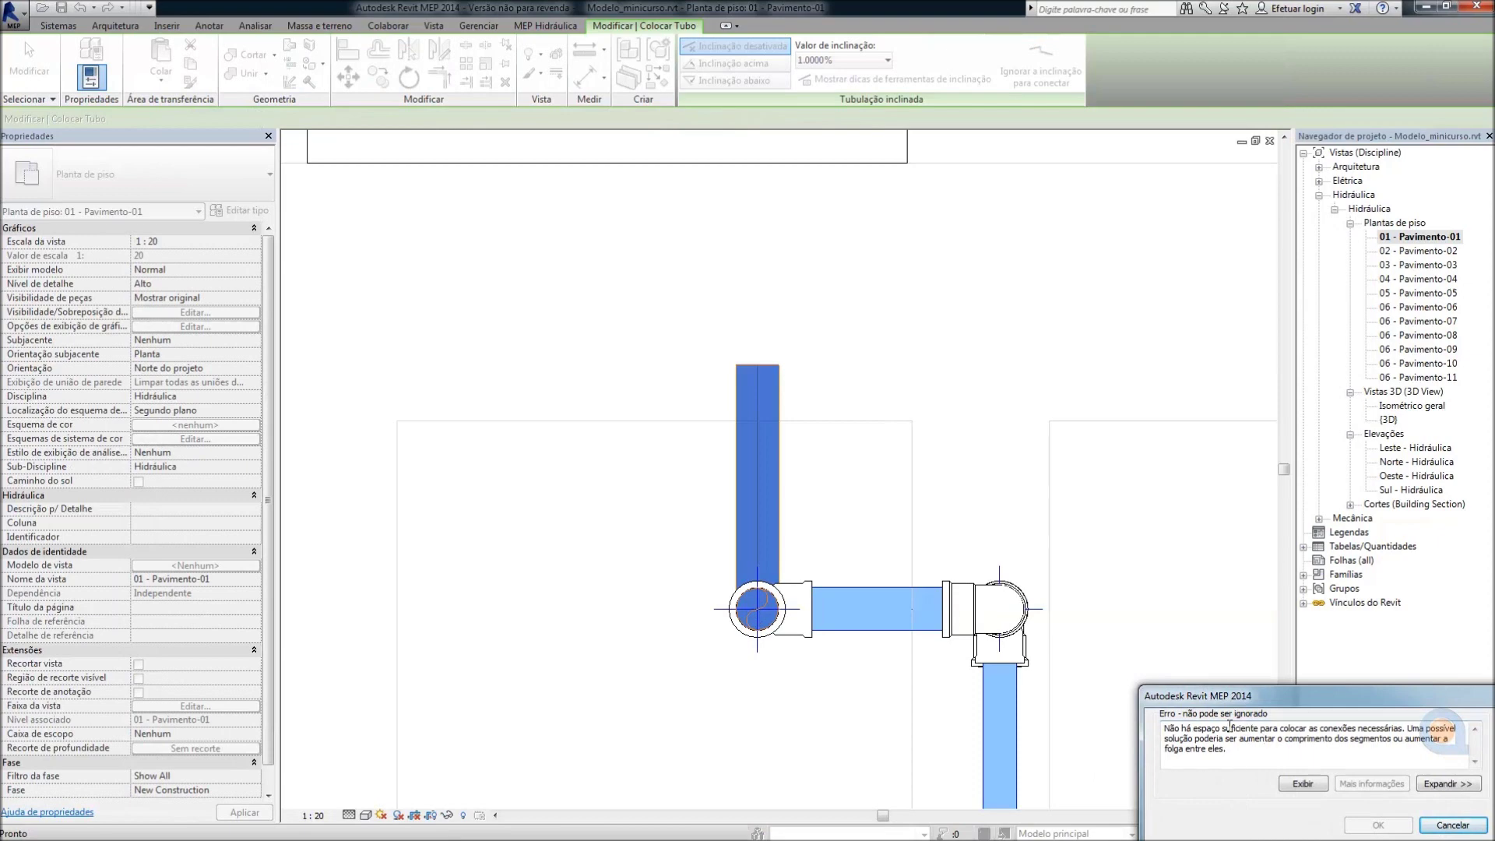
left_click(1454, 825)
key("Escape")
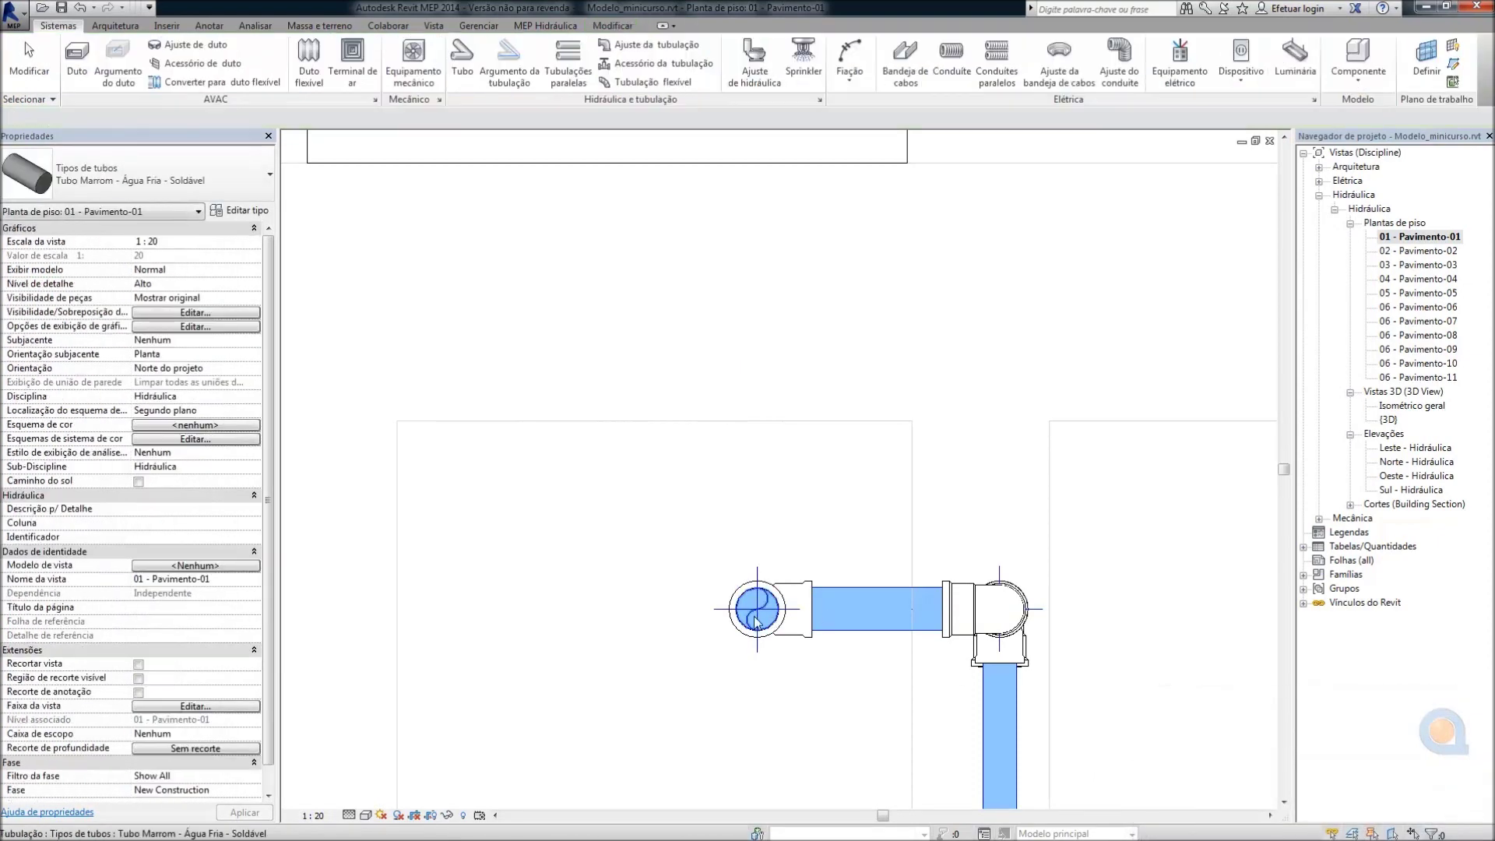
Temporarily hide the vertical riser in the plan view
scroll(772, 623, "up", 2)
left_click(775, 627)
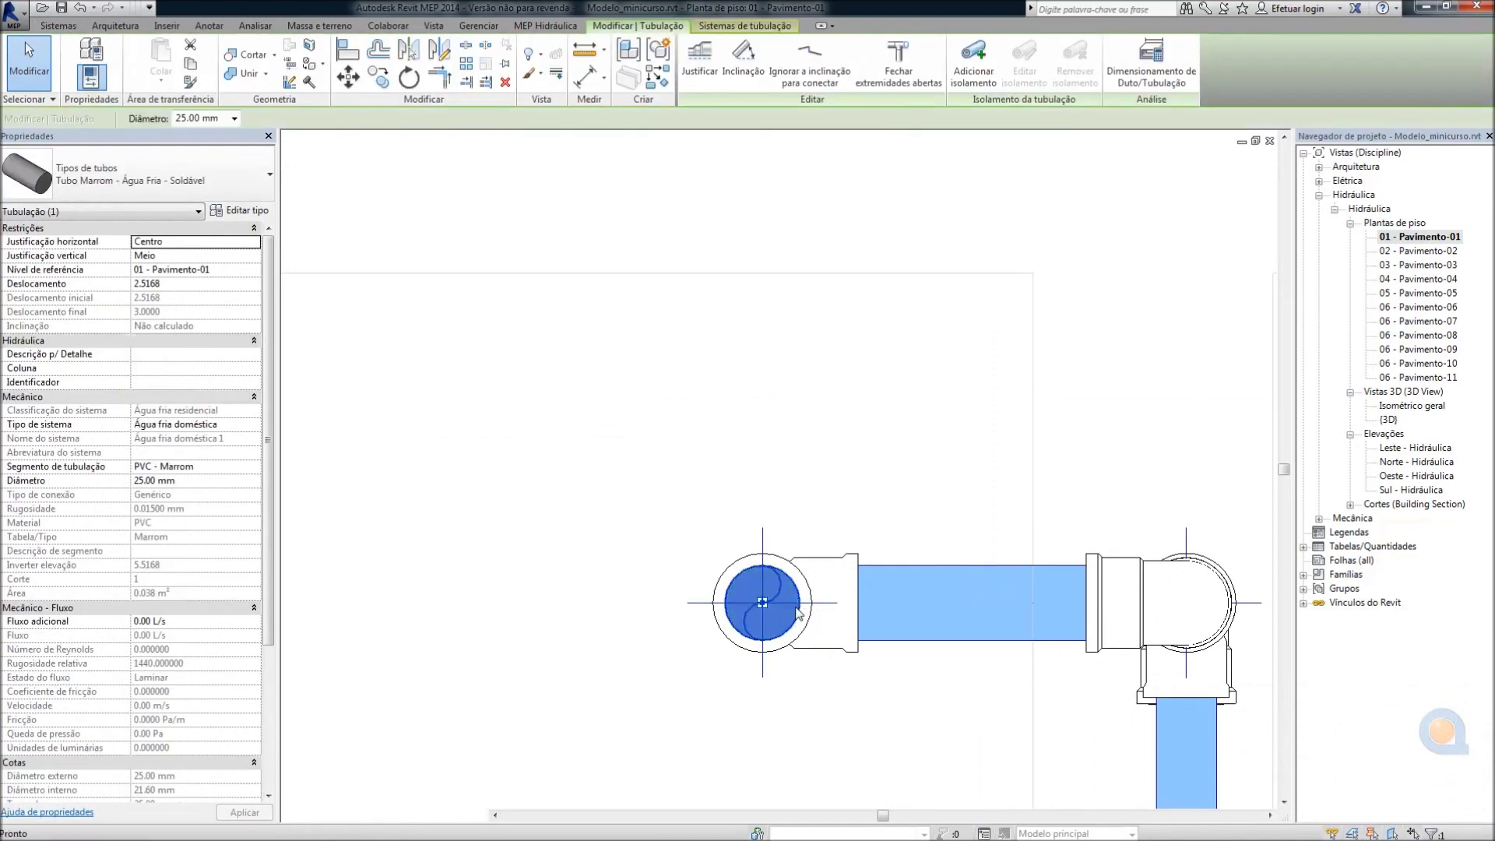
key("h")
key("h")
scroll(783, 529, "down", 1)
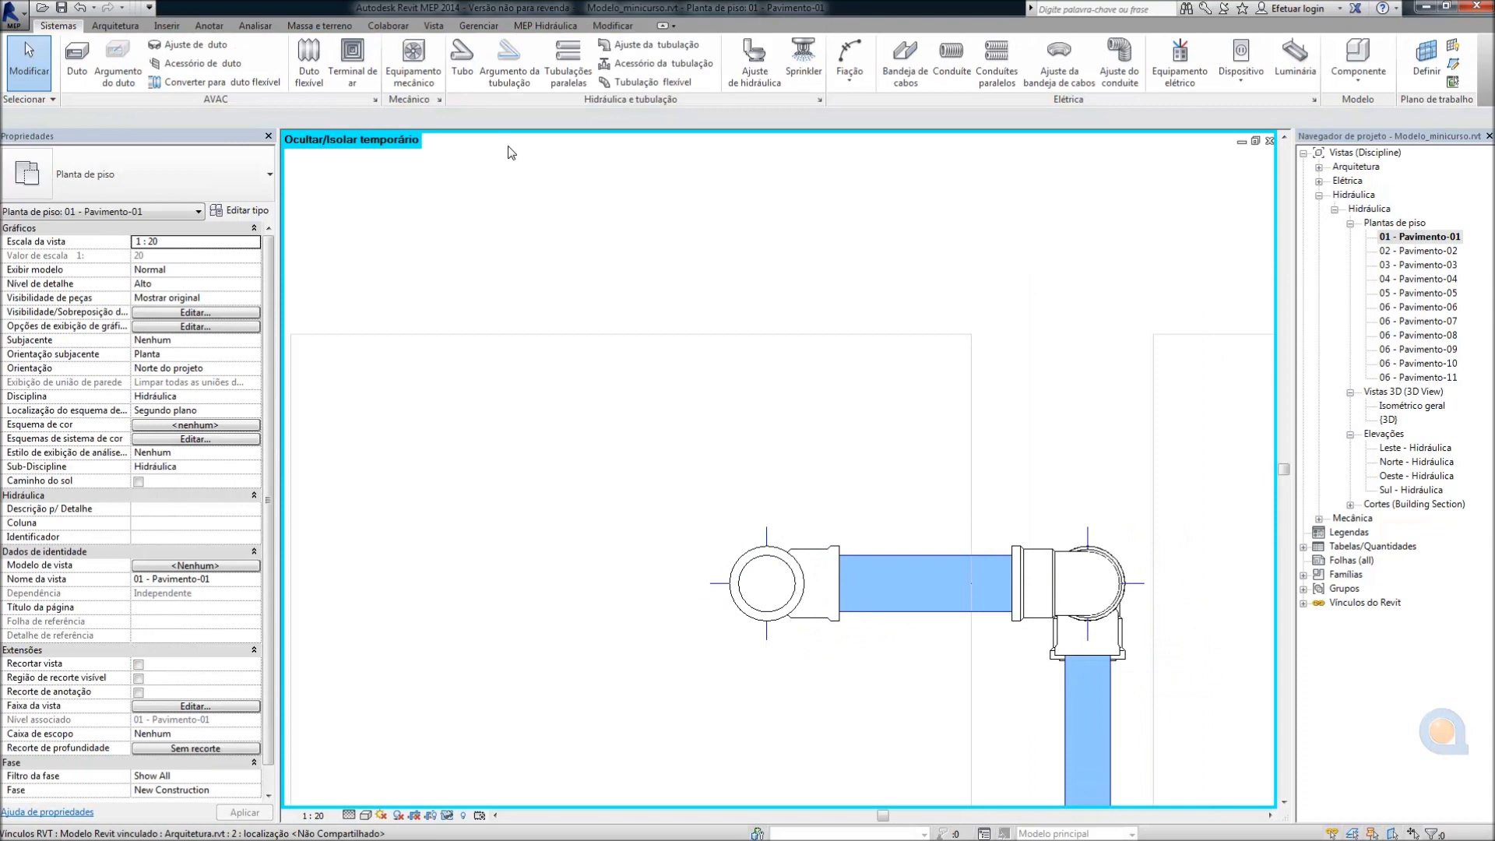
Draw a 25 mm pipe at 2.2 m offset into the riser's fitting, then view Isométrico geral
left_click(462, 59)
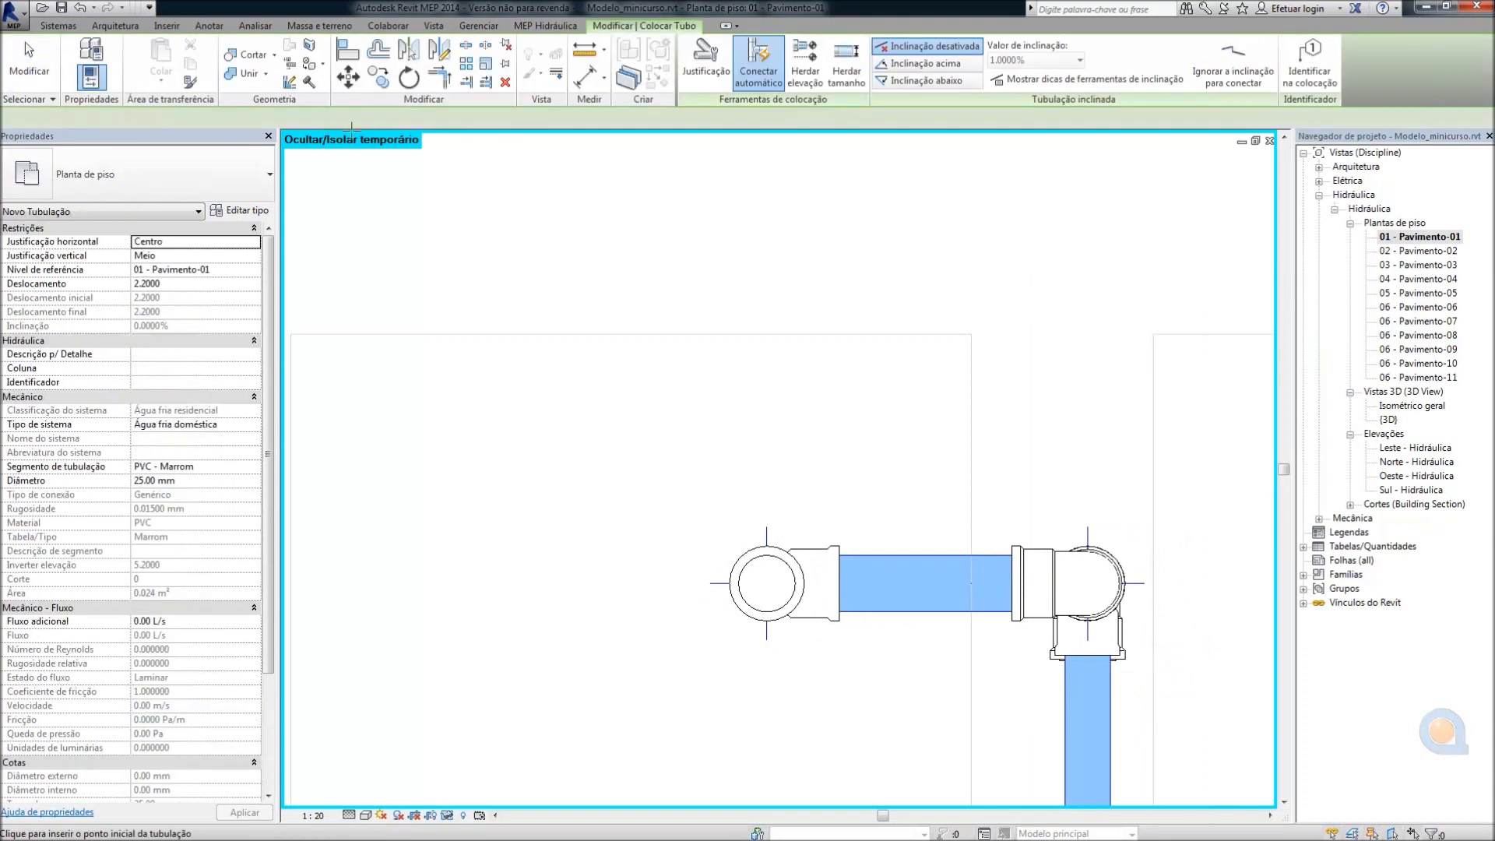
left_click(767, 266)
left_click(767, 583)
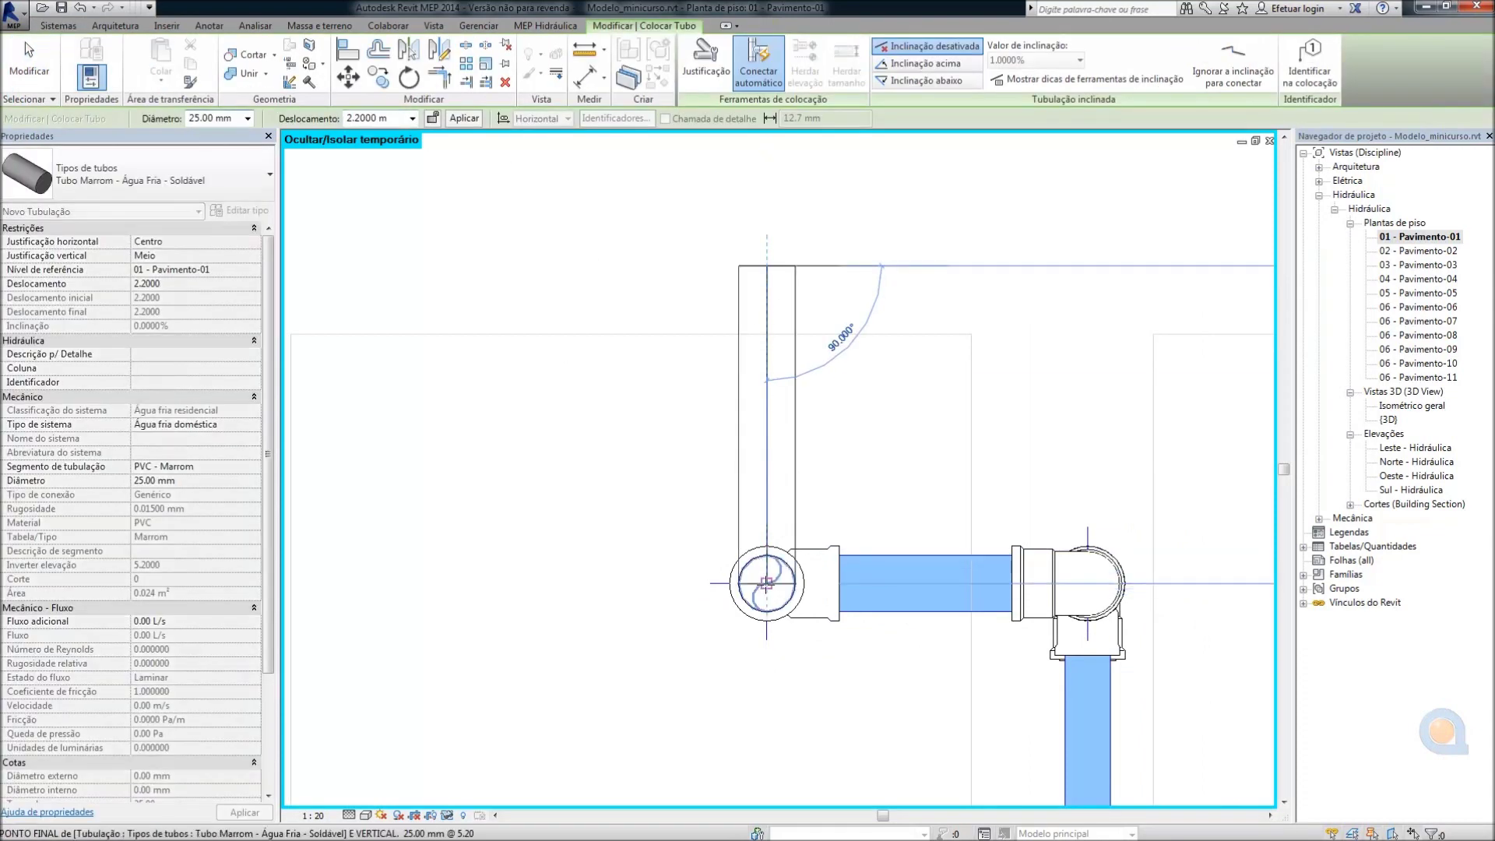
left_click(767, 583)
key("Escape")
key("Escape")
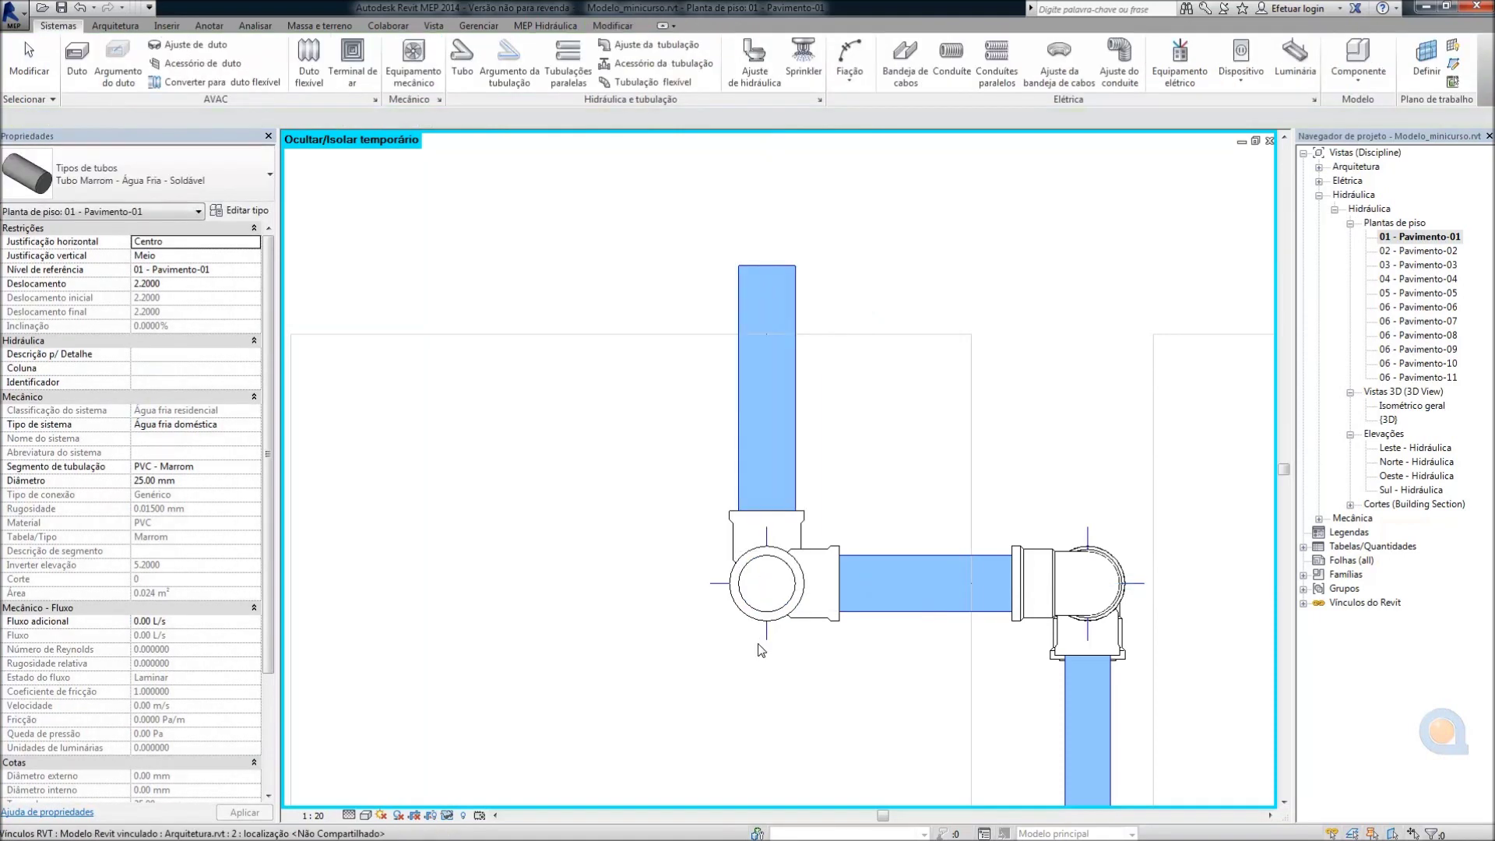
double_click(1390, 407)
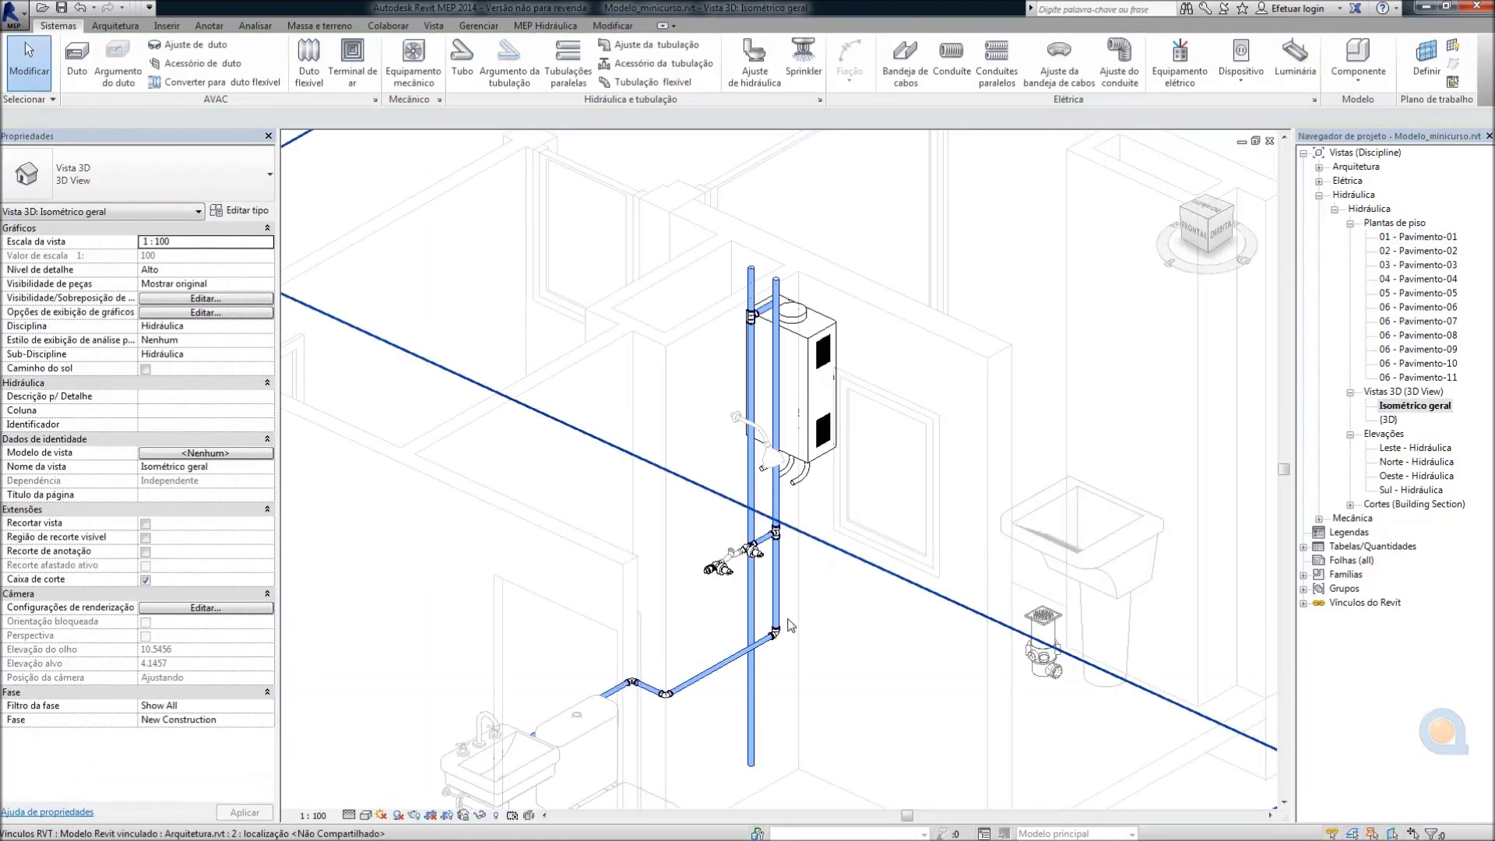
Open Section 0 from the Cortes list in the Project Browser
scroll(785, 253, "up", 3)
scroll(771, 350, "down", 1)
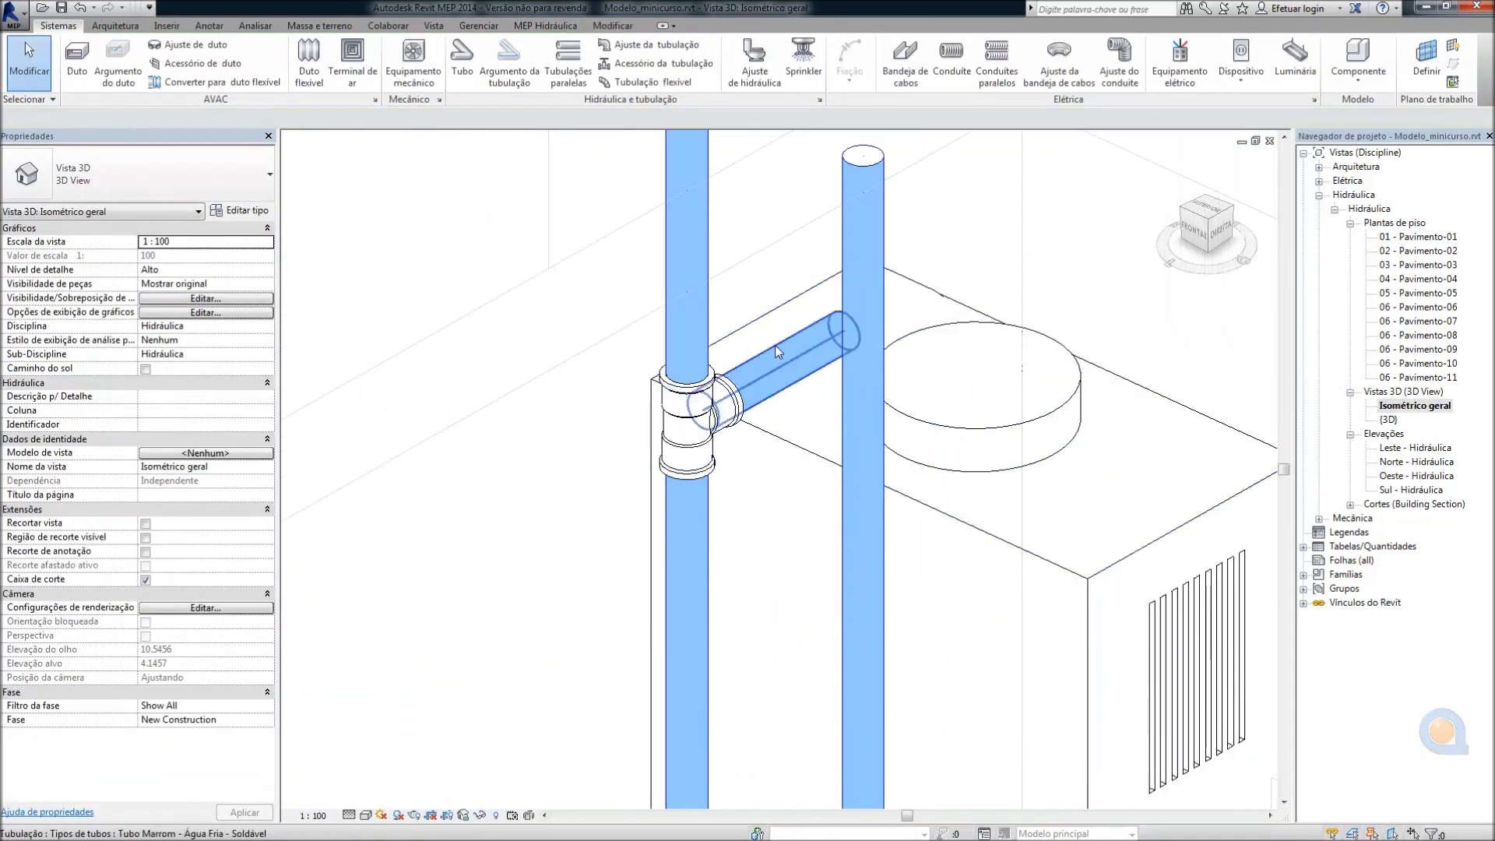
scroll(764, 405, "down", 1)
scroll(762, 438, "down", 2)
scroll(725, 405, "down", 2)
scroll(696, 377, "down", 1)
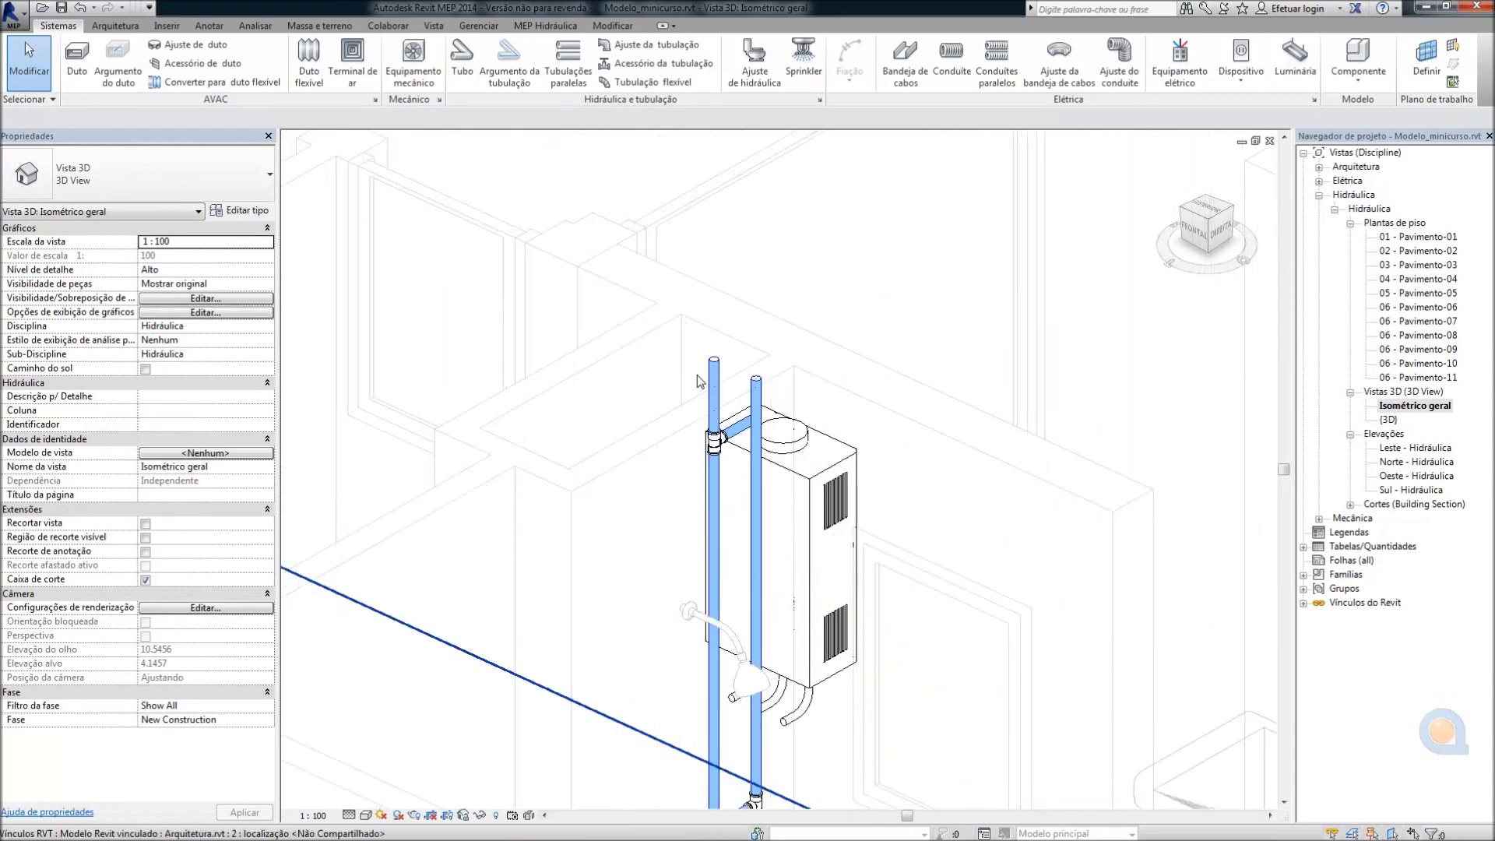
scroll(696, 377, "down", 1)
scroll(696, 377, "down", 1)
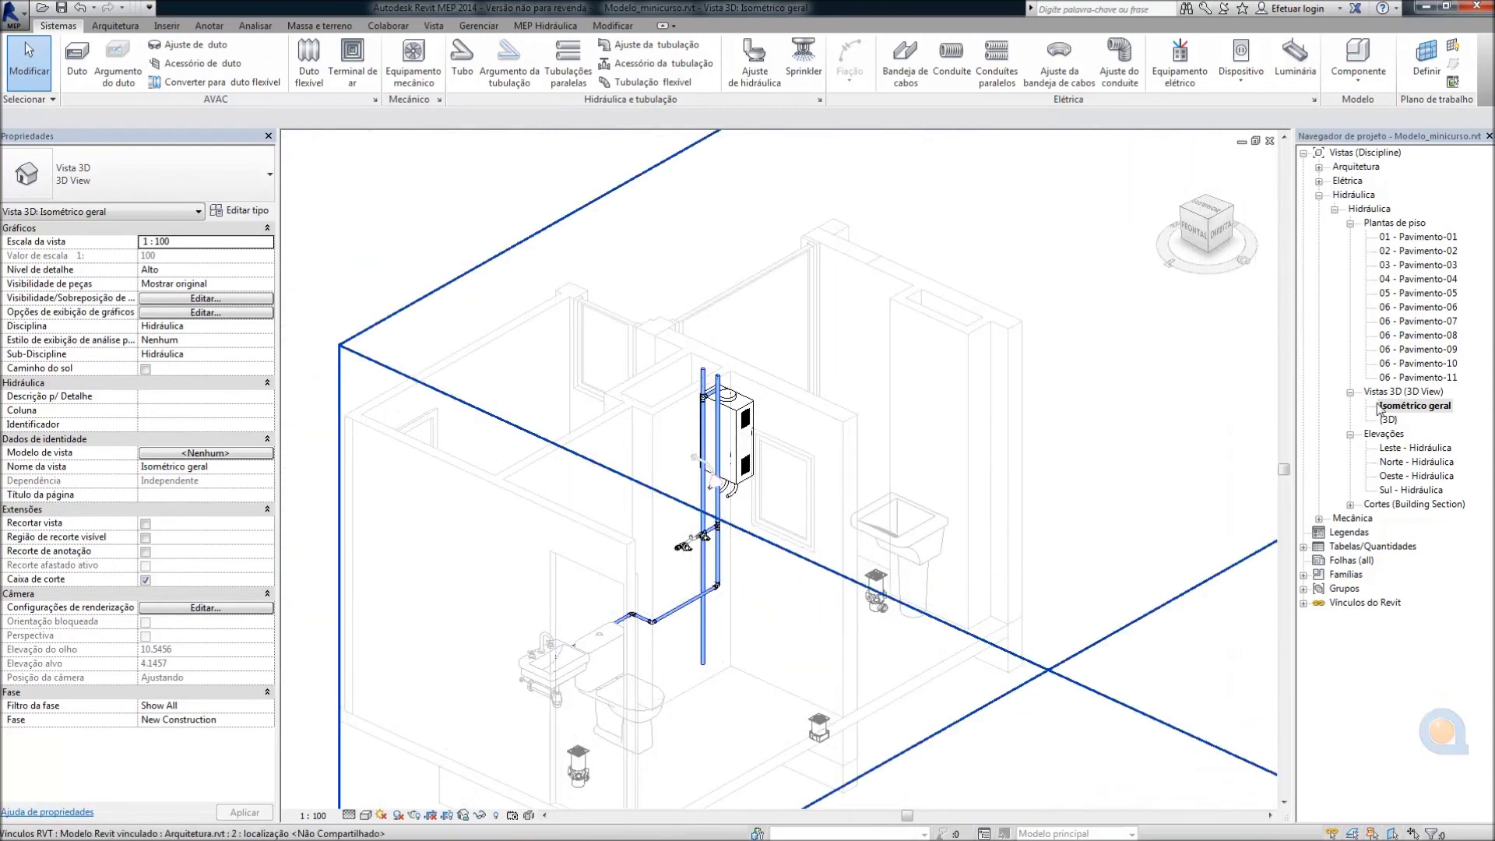
left_click(1350, 504)
double_click(1398, 518)
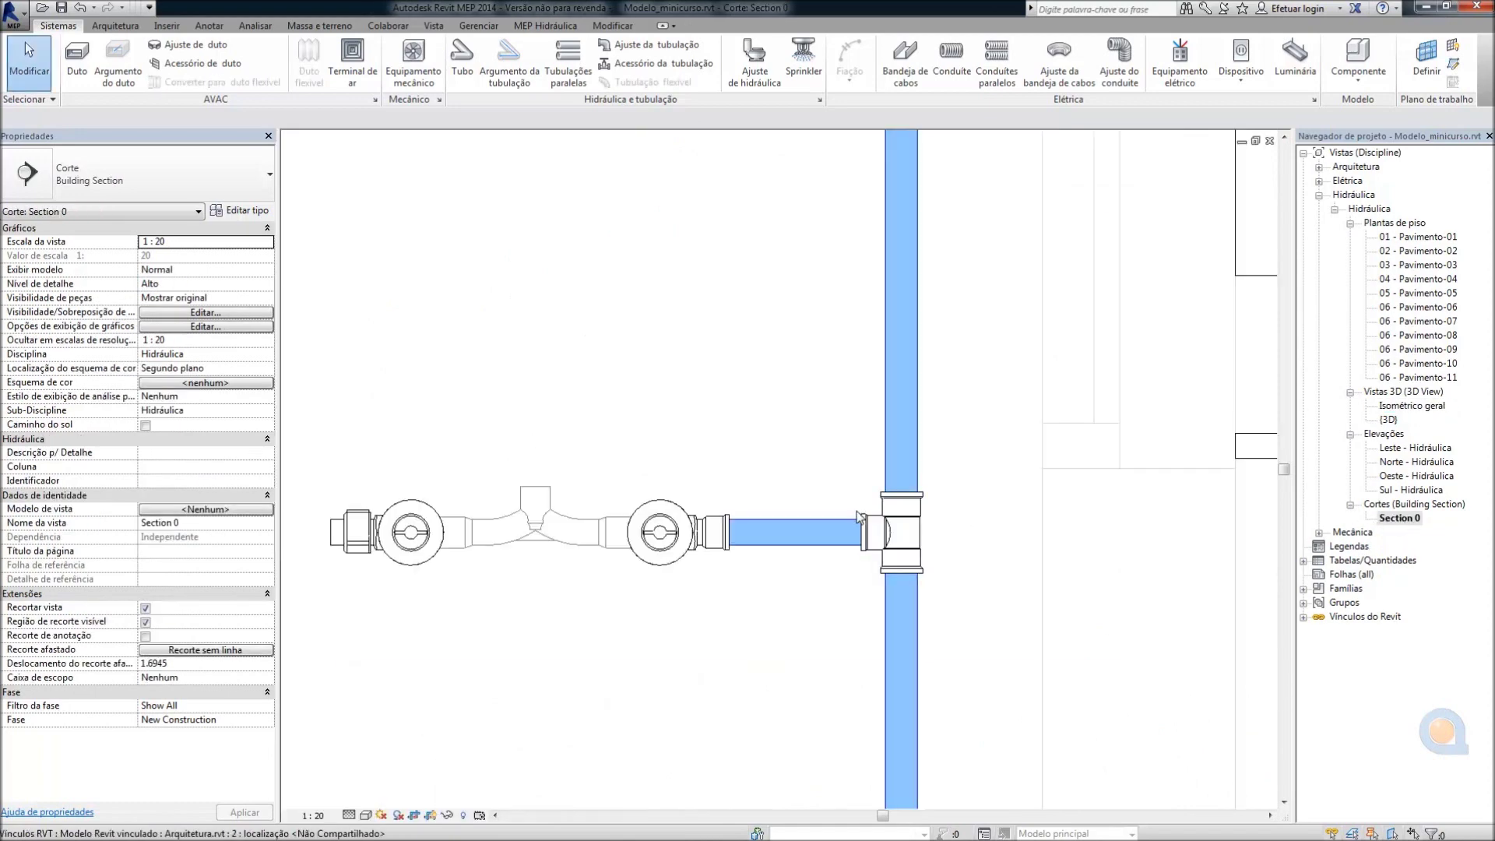
Raise the section's crop region top above level 02 - Pavimento-02
scroll(819, 393, "down", 5)
left_click(818, 387)
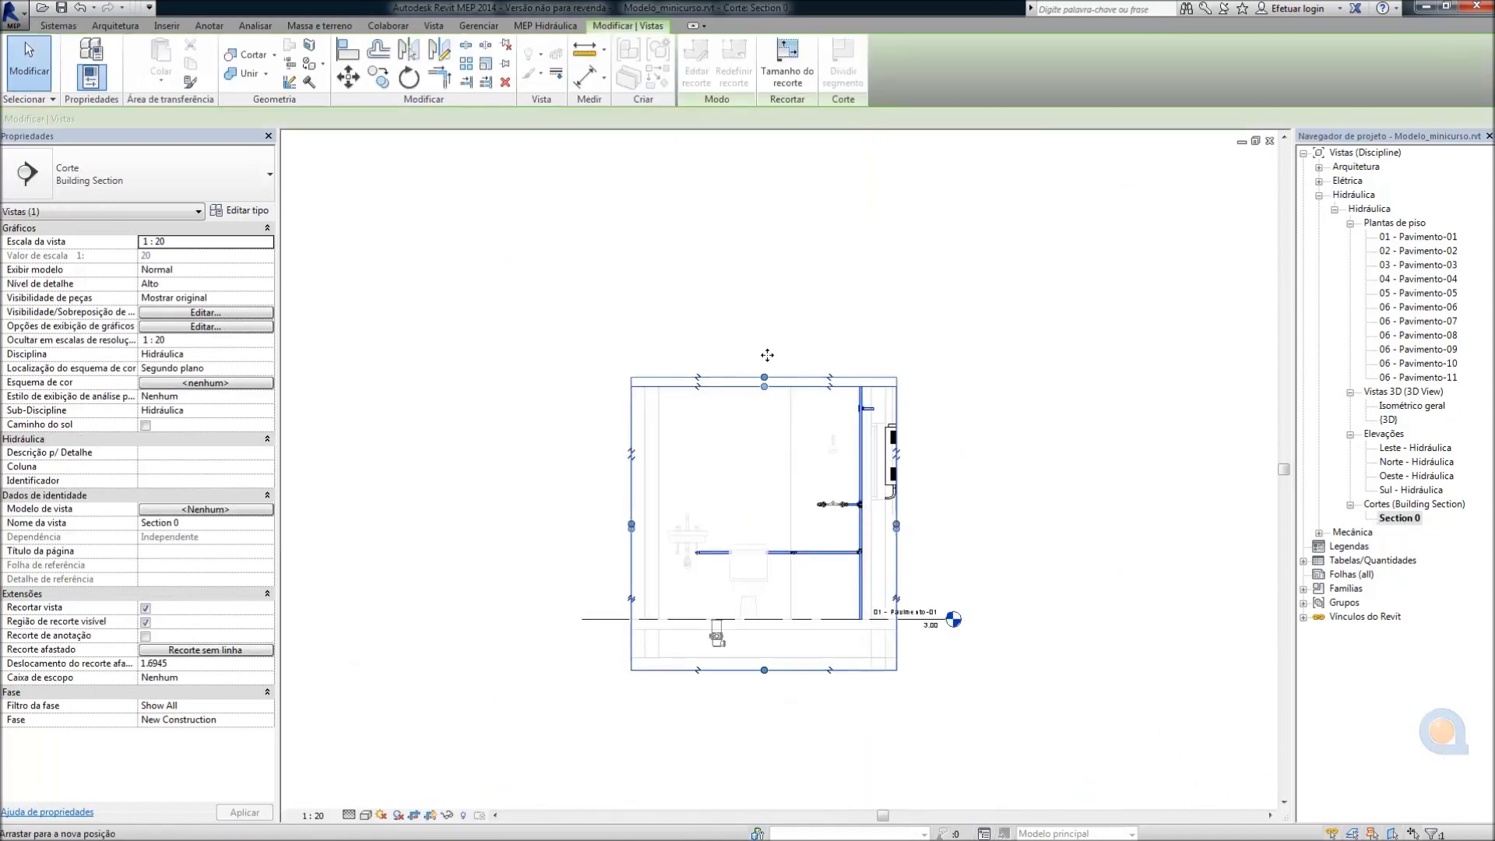
left_click_drag(764, 386, 764, 331)
scroll(863, 337, "up", 3)
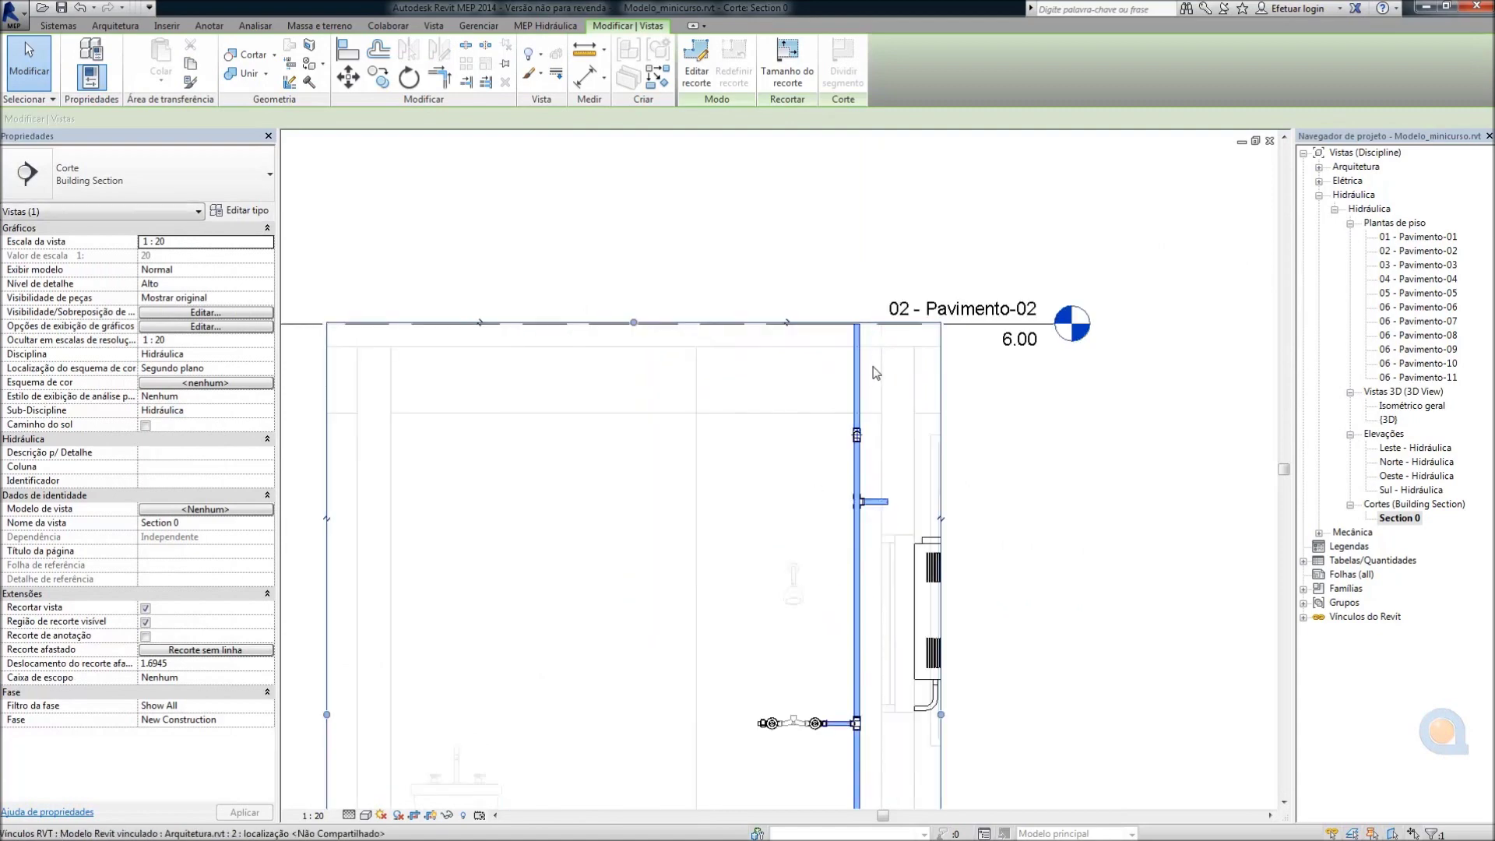
left_click_drag(634, 324, 636, 269)
Check the offsets of the horizontal pipe stub and the upper riser segment
scroll(896, 493, "up", 3)
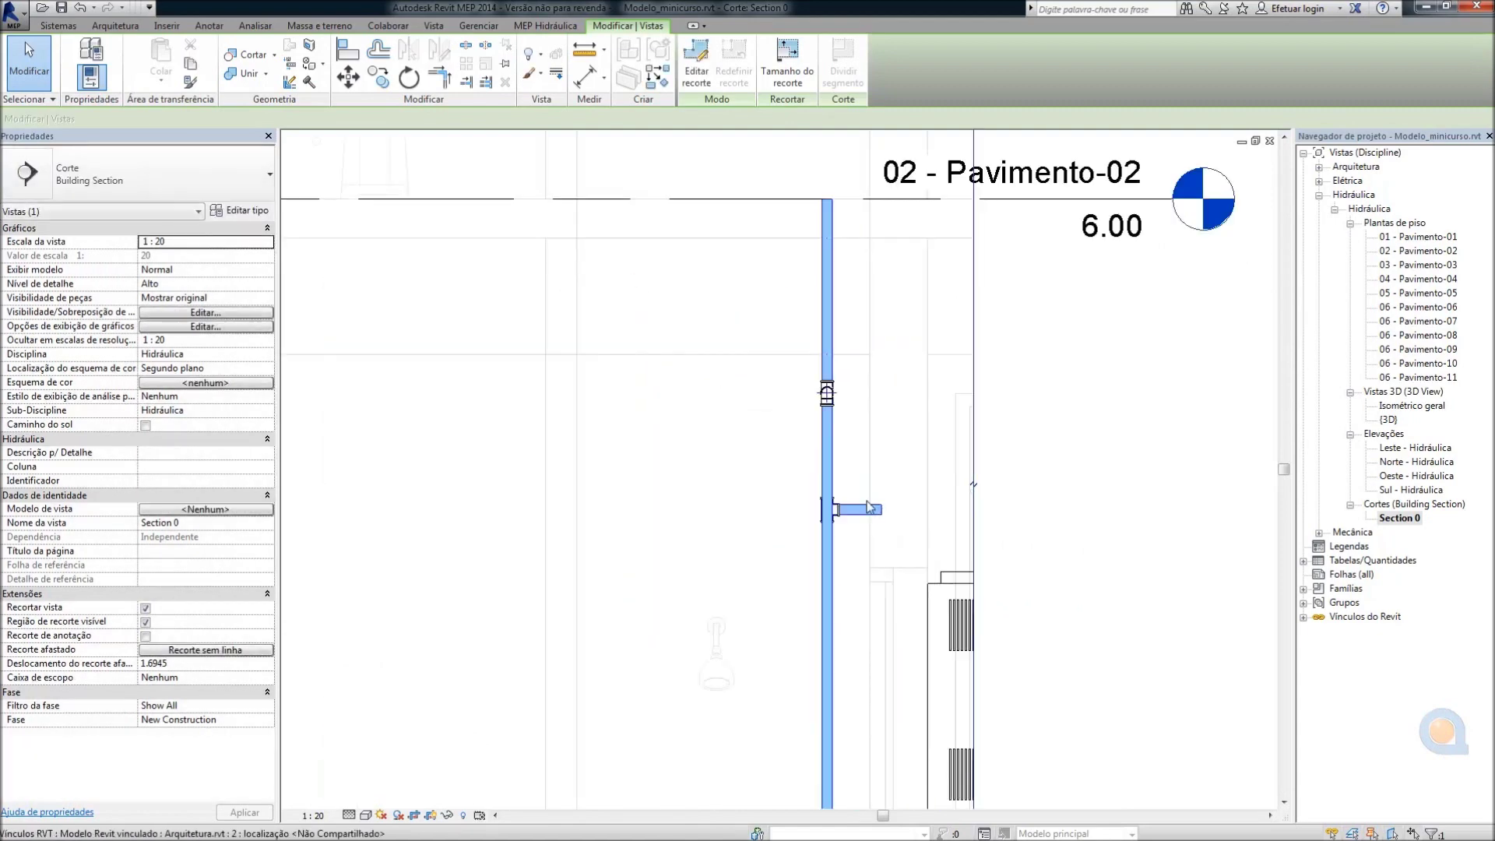
left_click(865, 510)
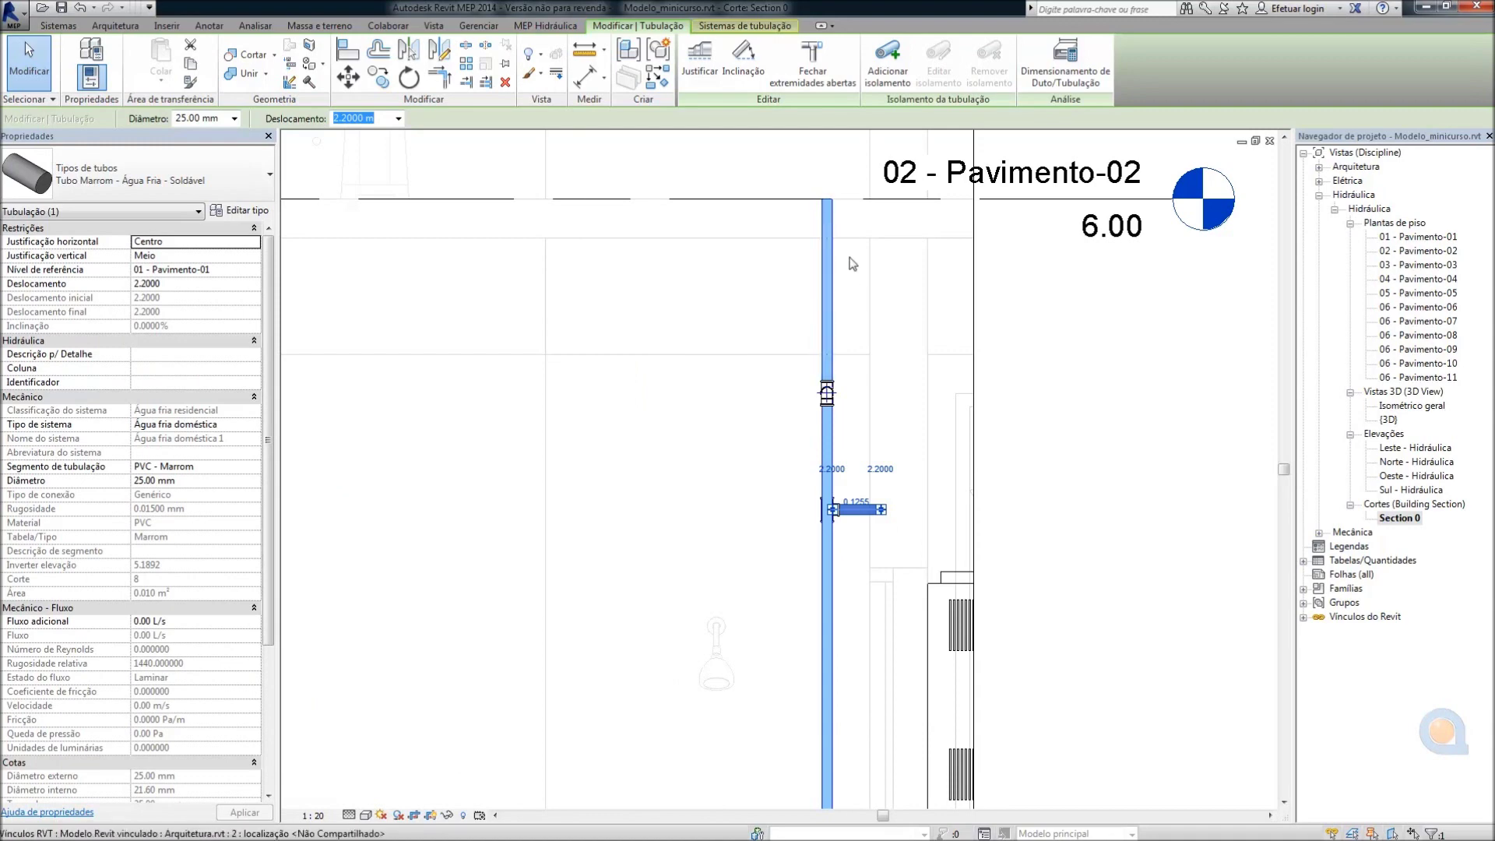
left_click(828, 327)
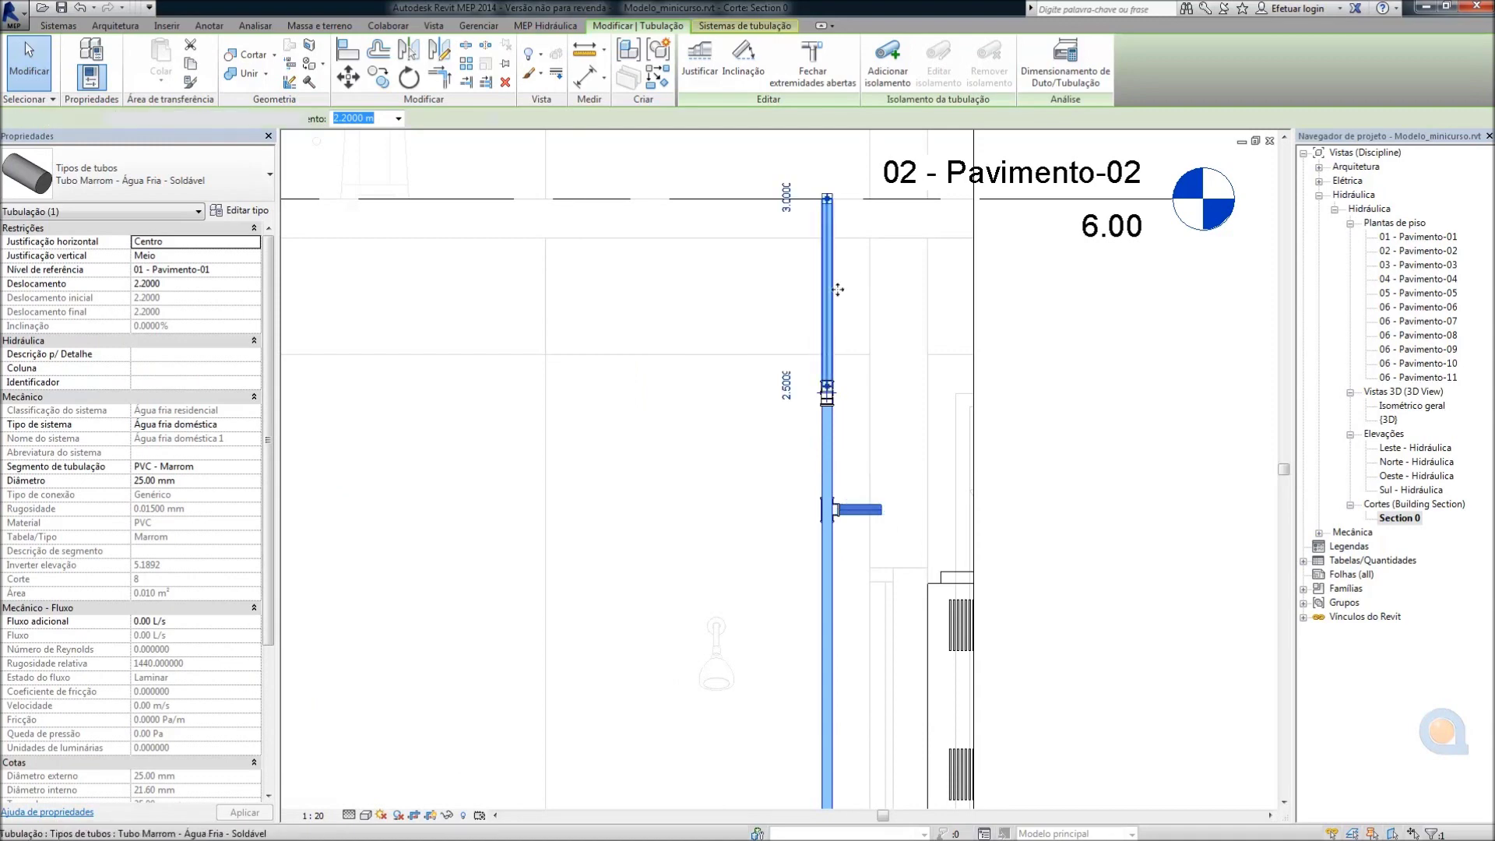
key("Escape")
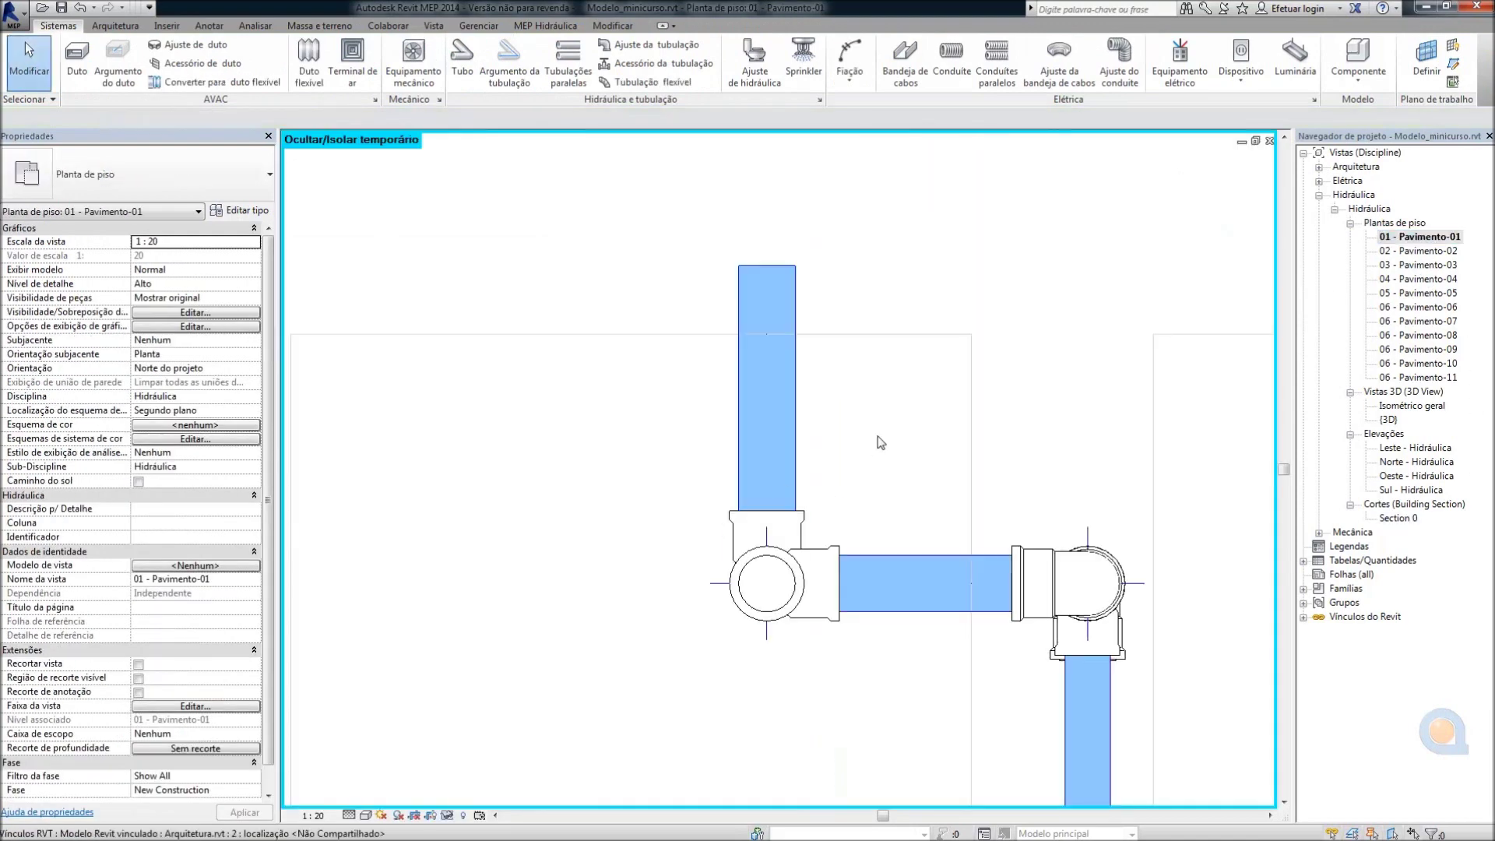
Stretch the branch pipe above the riser upward and continue a pipe from its end
scroll(921, 408, "down", 1)
scroll(945, 507, "down", 2)
left_click(794, 480)
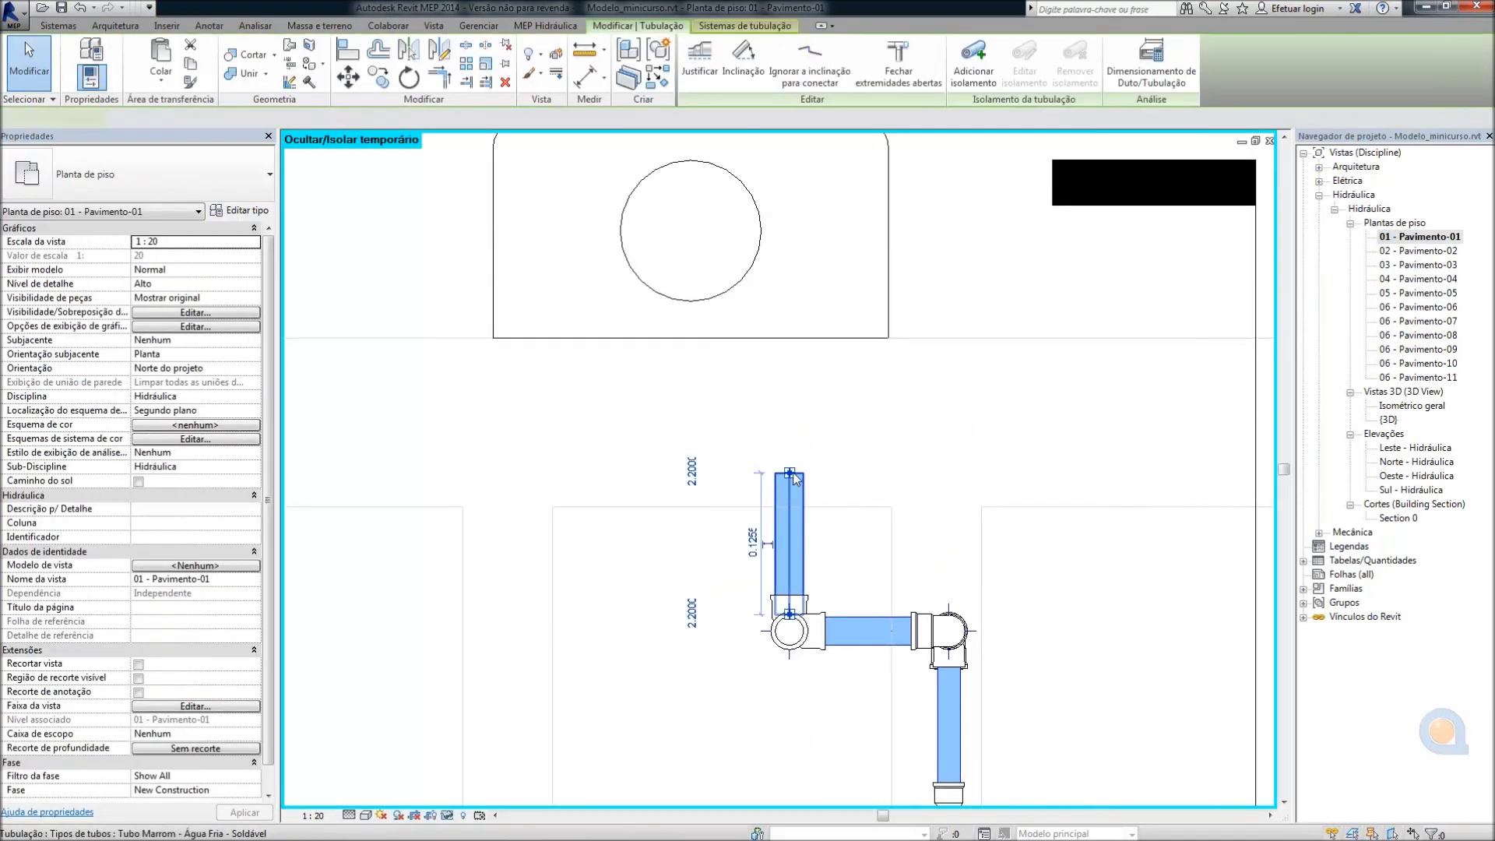
left_click_drag(790, 475, 791, 426)
right_click(792, 411)
left_click(842, 484)
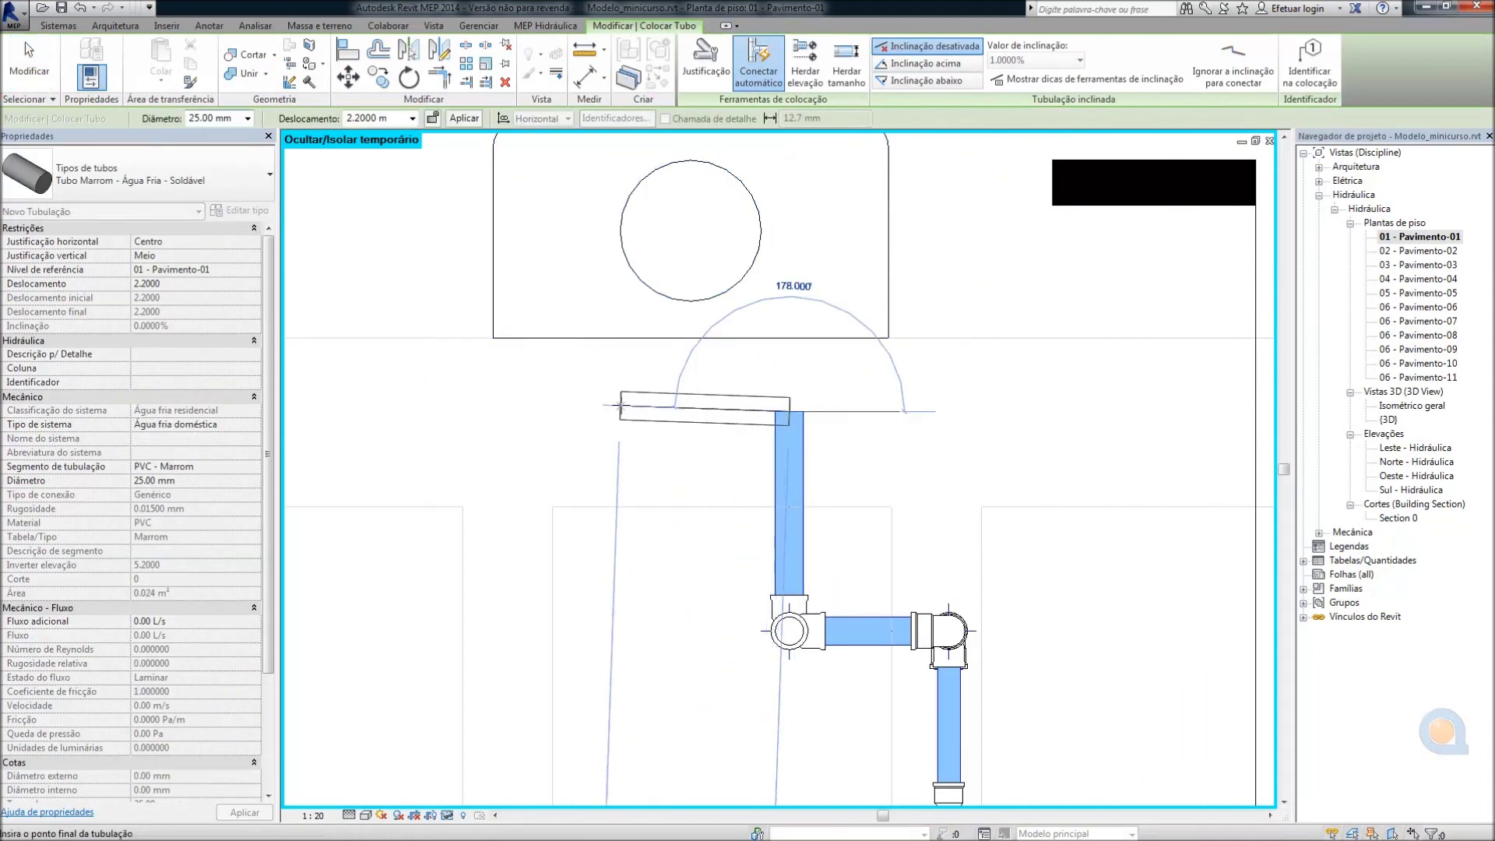
Run a 20 mm horizontal pipe left from the riser top, forming an elbow
left_click(248, 119)
left_click(221, 141)
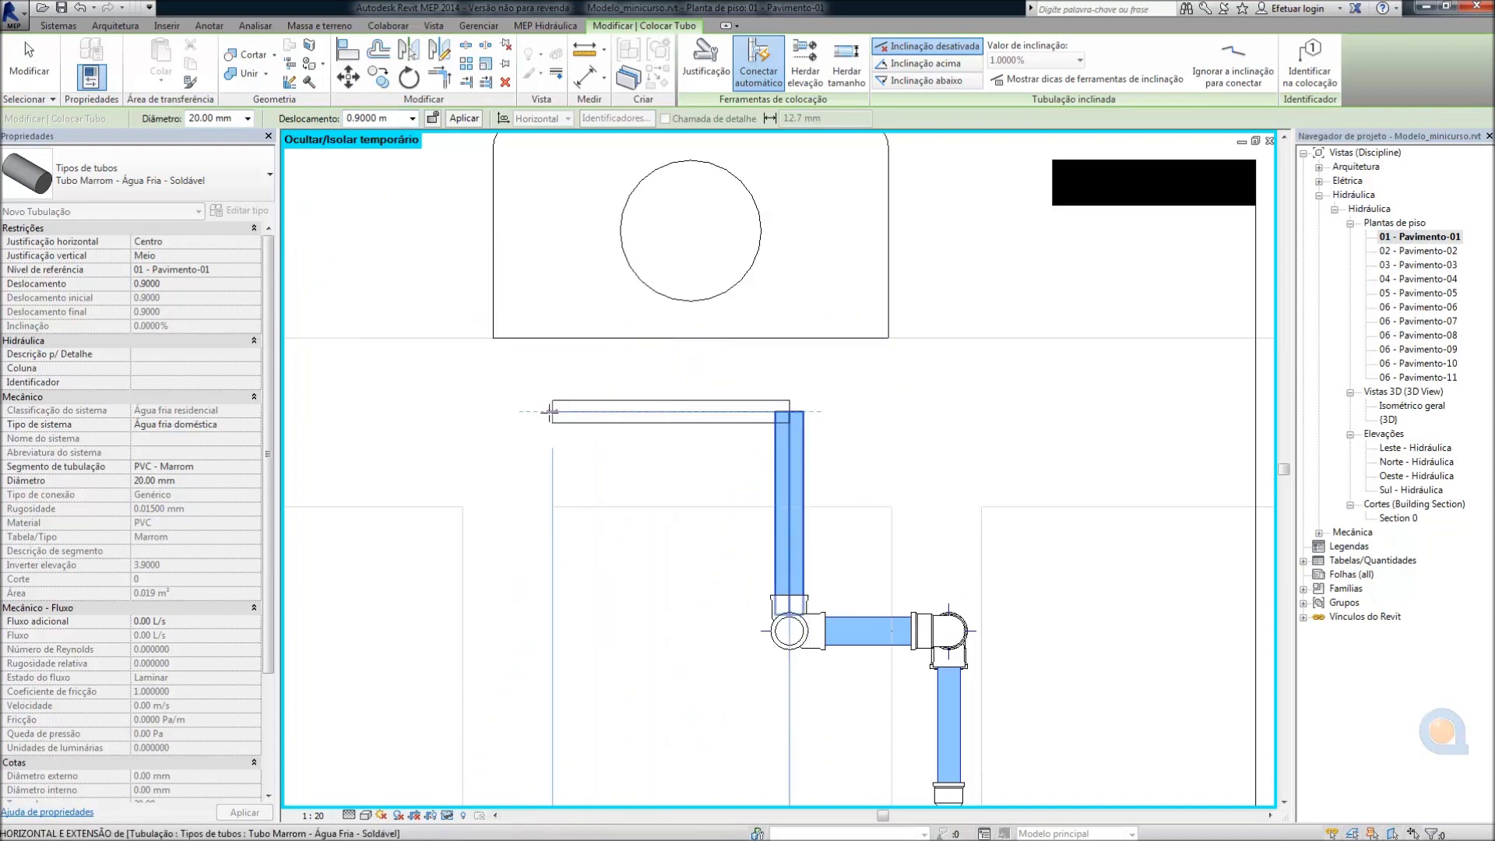
left_click(529, 411)
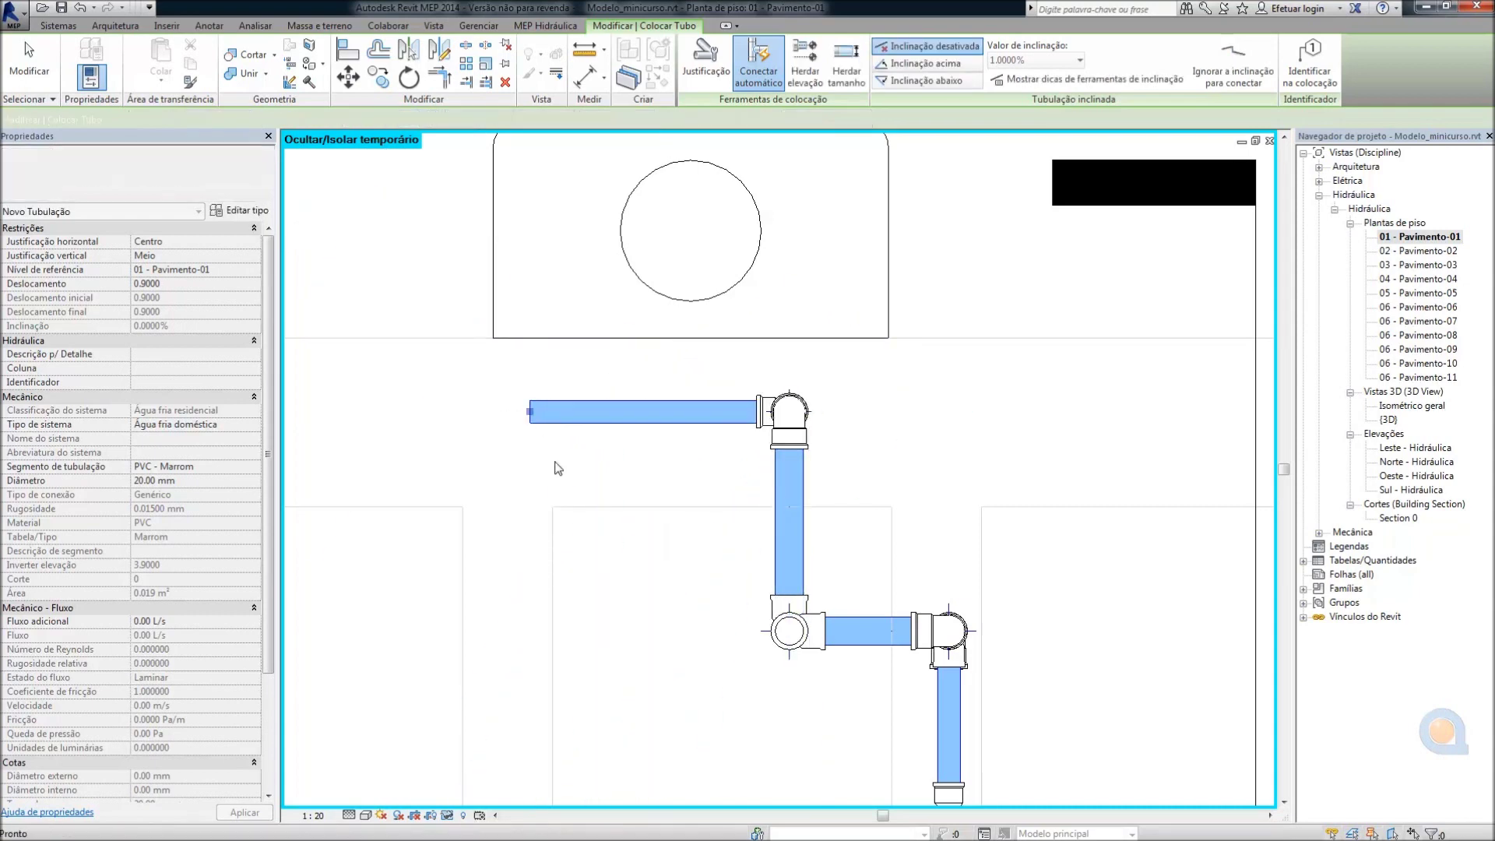
key("Escape")
left_click(601, 338)
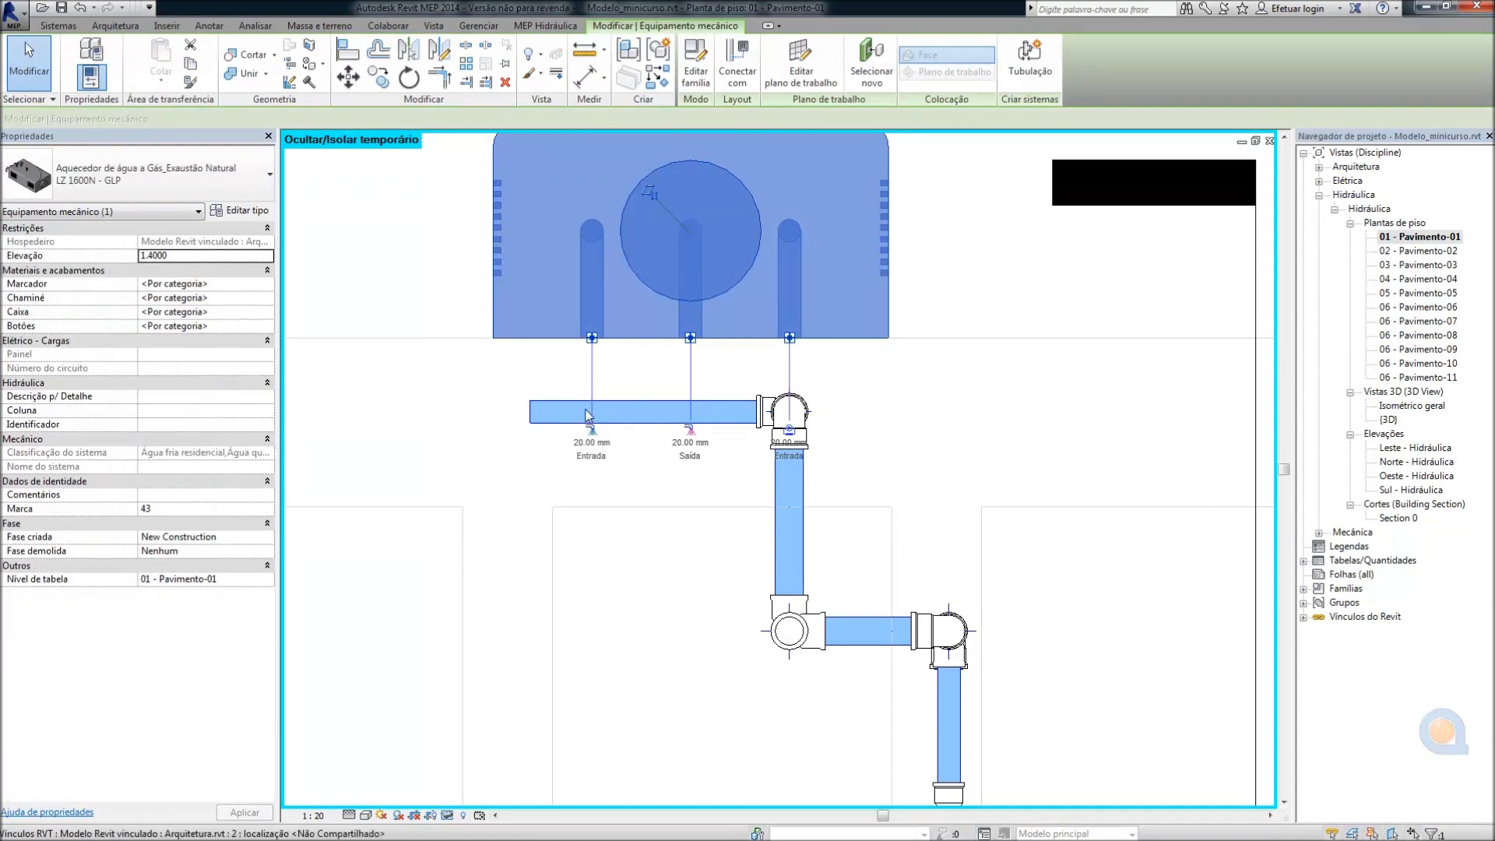
Pipe (PI) the water heater's inlet down onto the horizontal 20 mm pipe
scroll(592, 434, "up", 2)
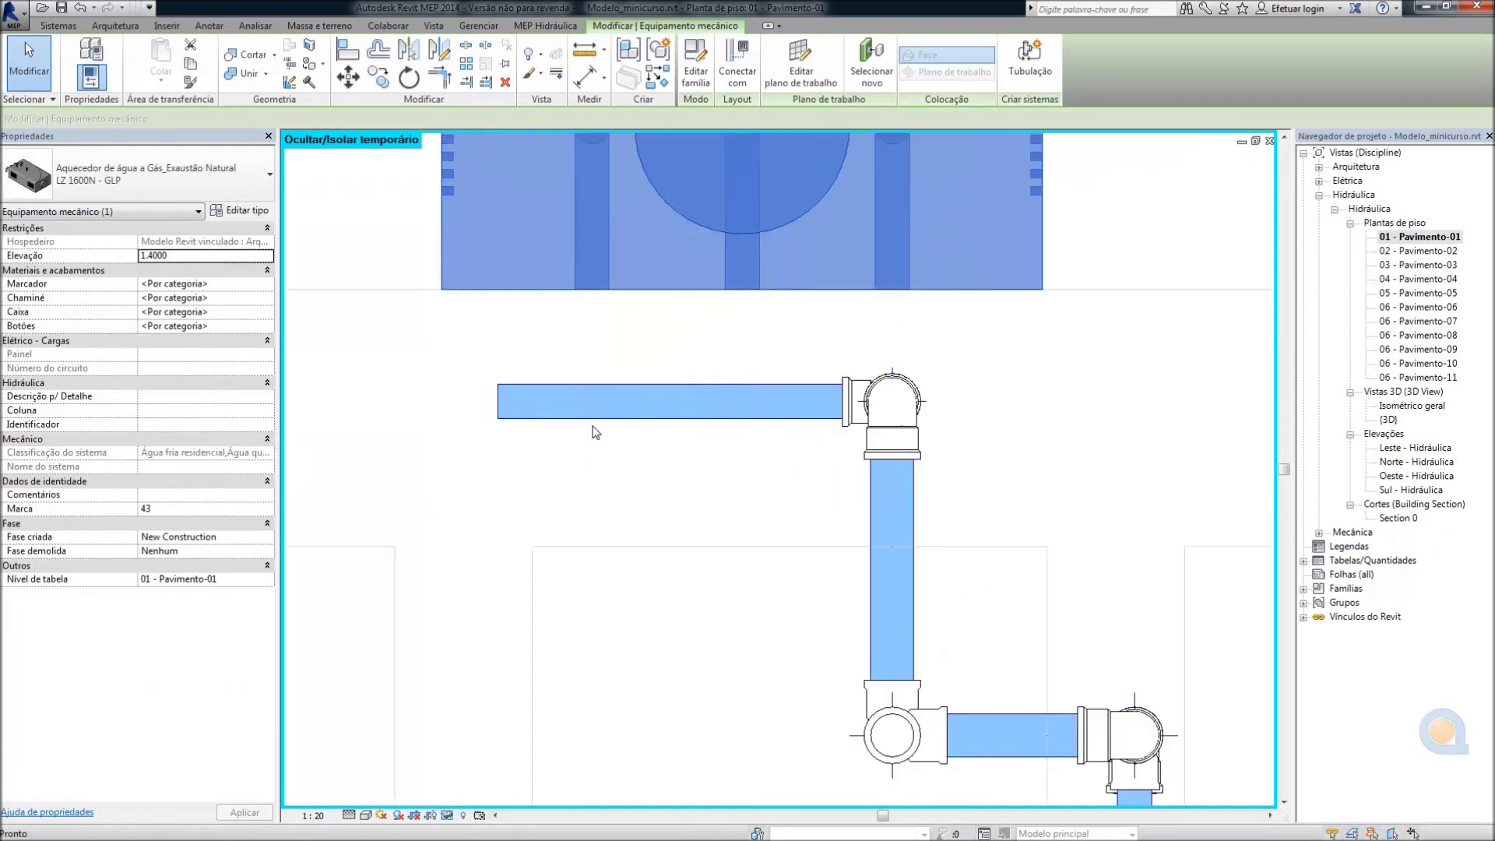
key("p")
key("i")
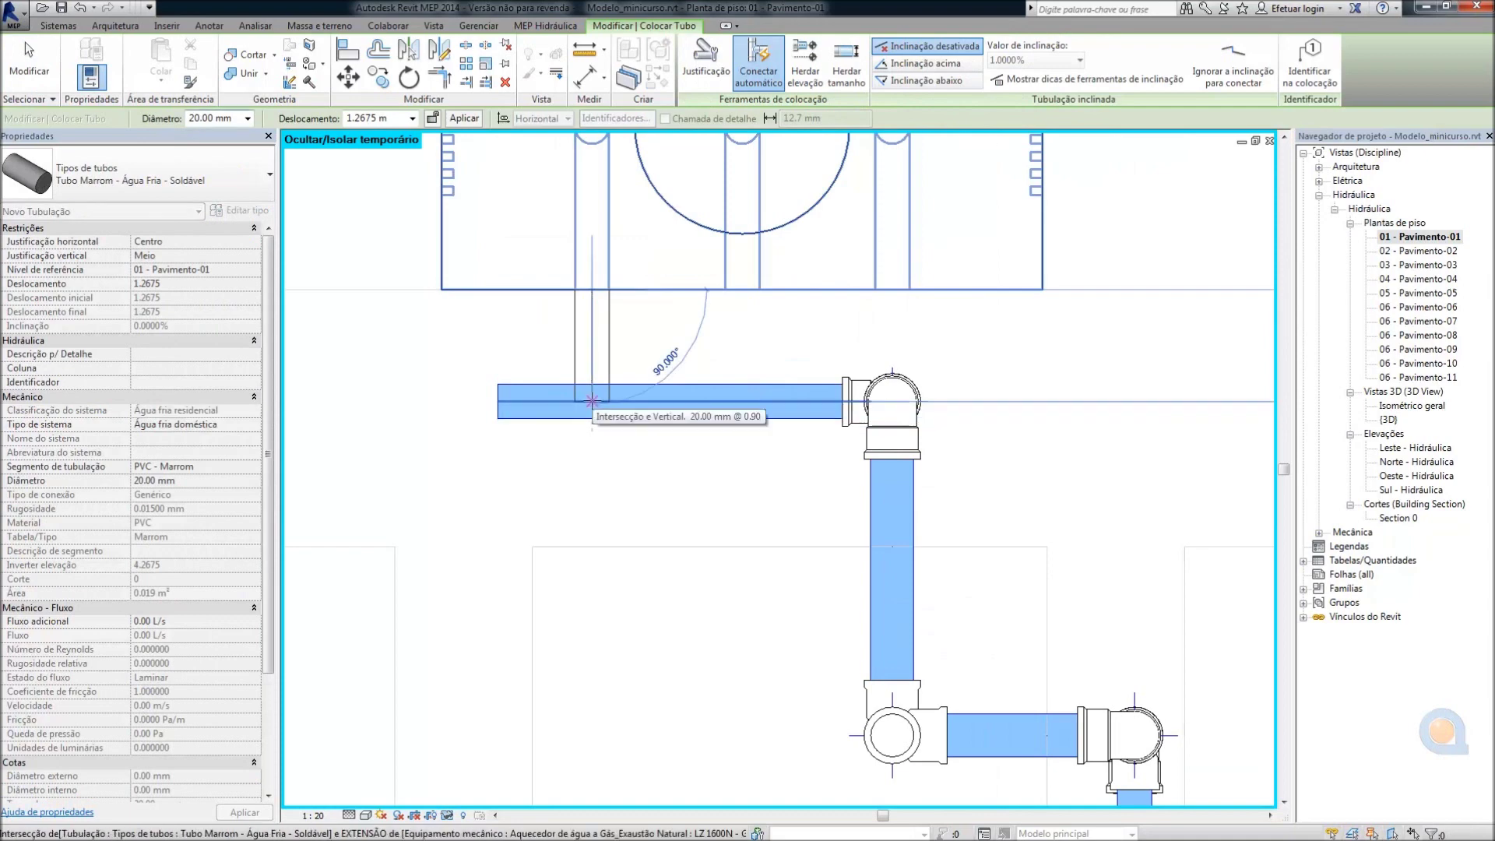
left_click(608, 459)
key("Escape")
key("Escape")
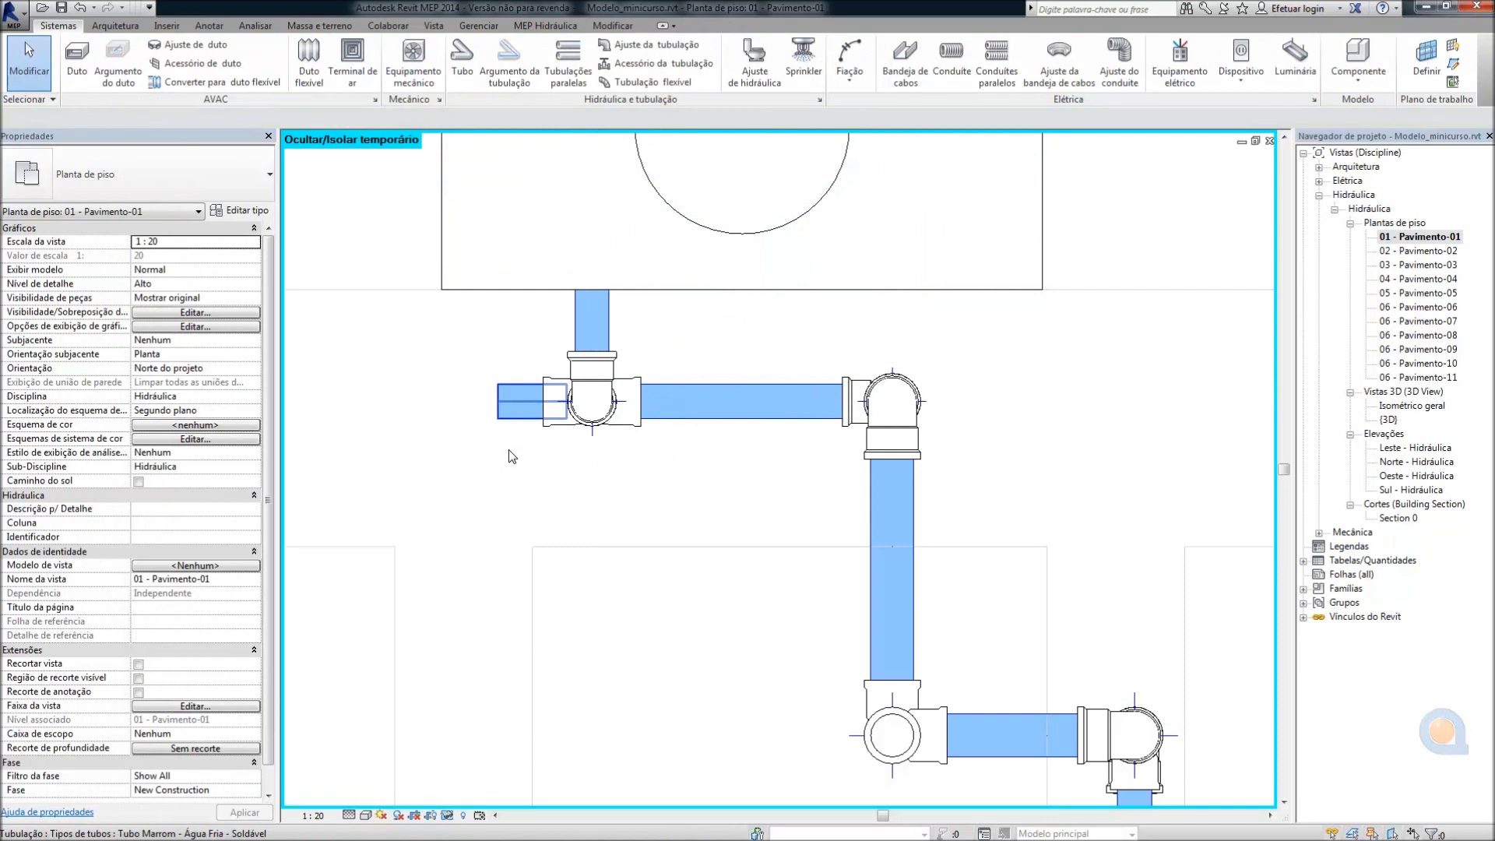
Delete the leftover stub past the tee and convert the tee into an elbow
left_click(508, 426)
key("Delete")
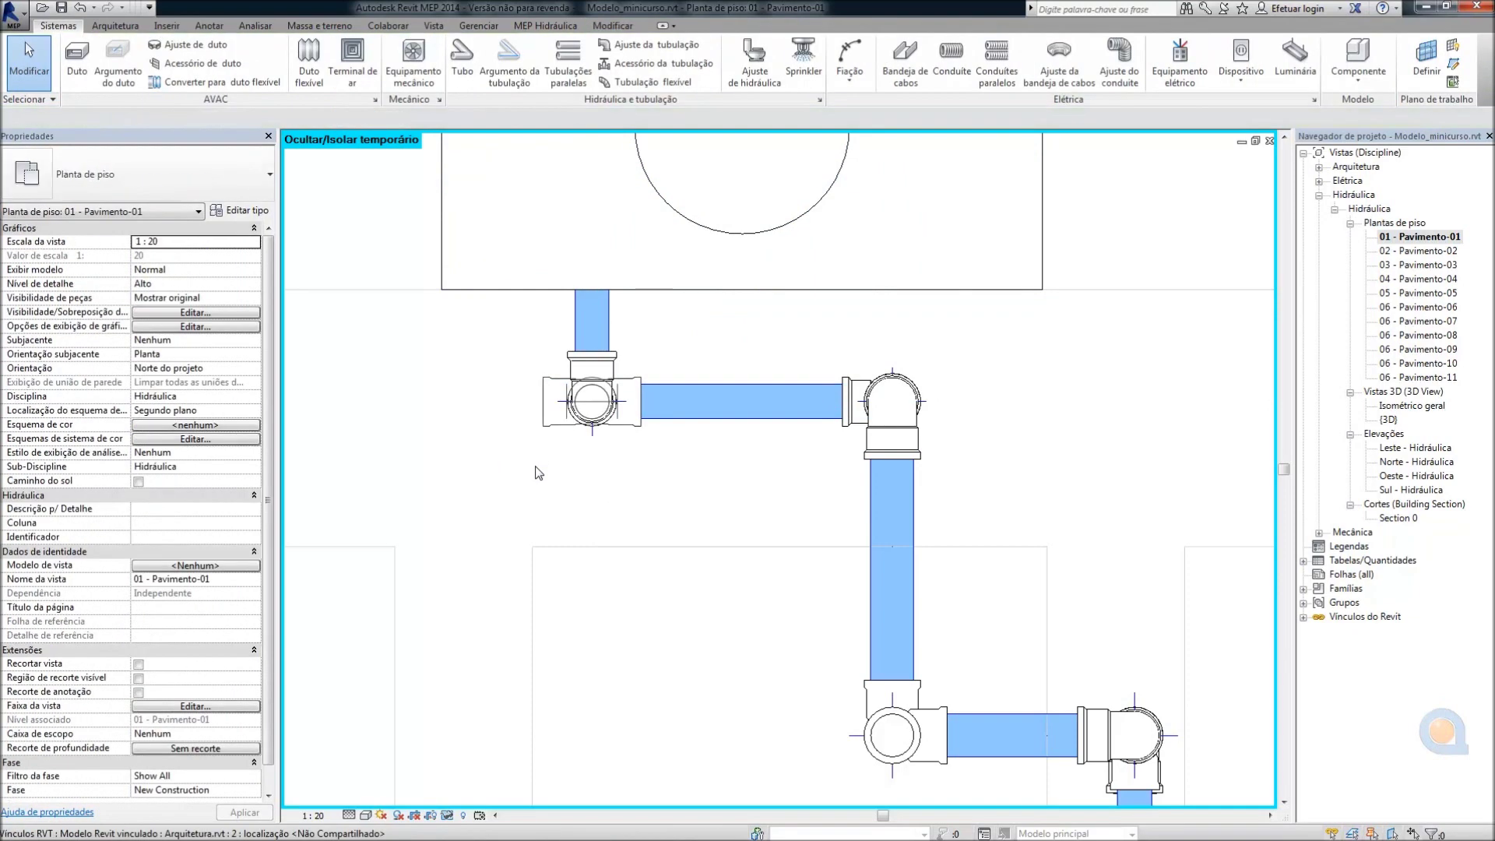
left_click(553, 431)
key("Escape")
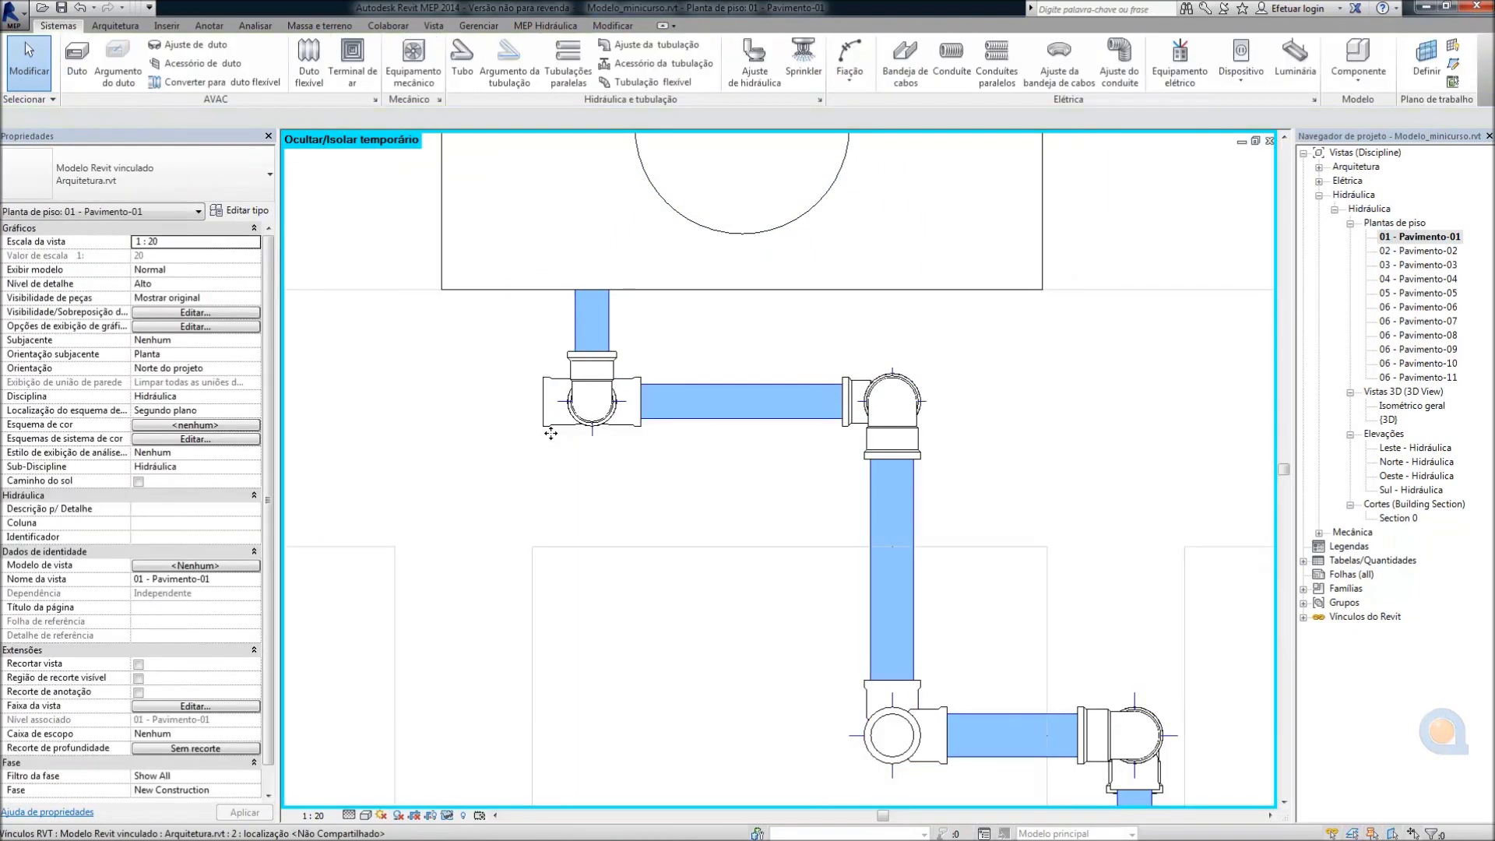
left_click(550, 420)
scroll(541, 407, "up", 2)
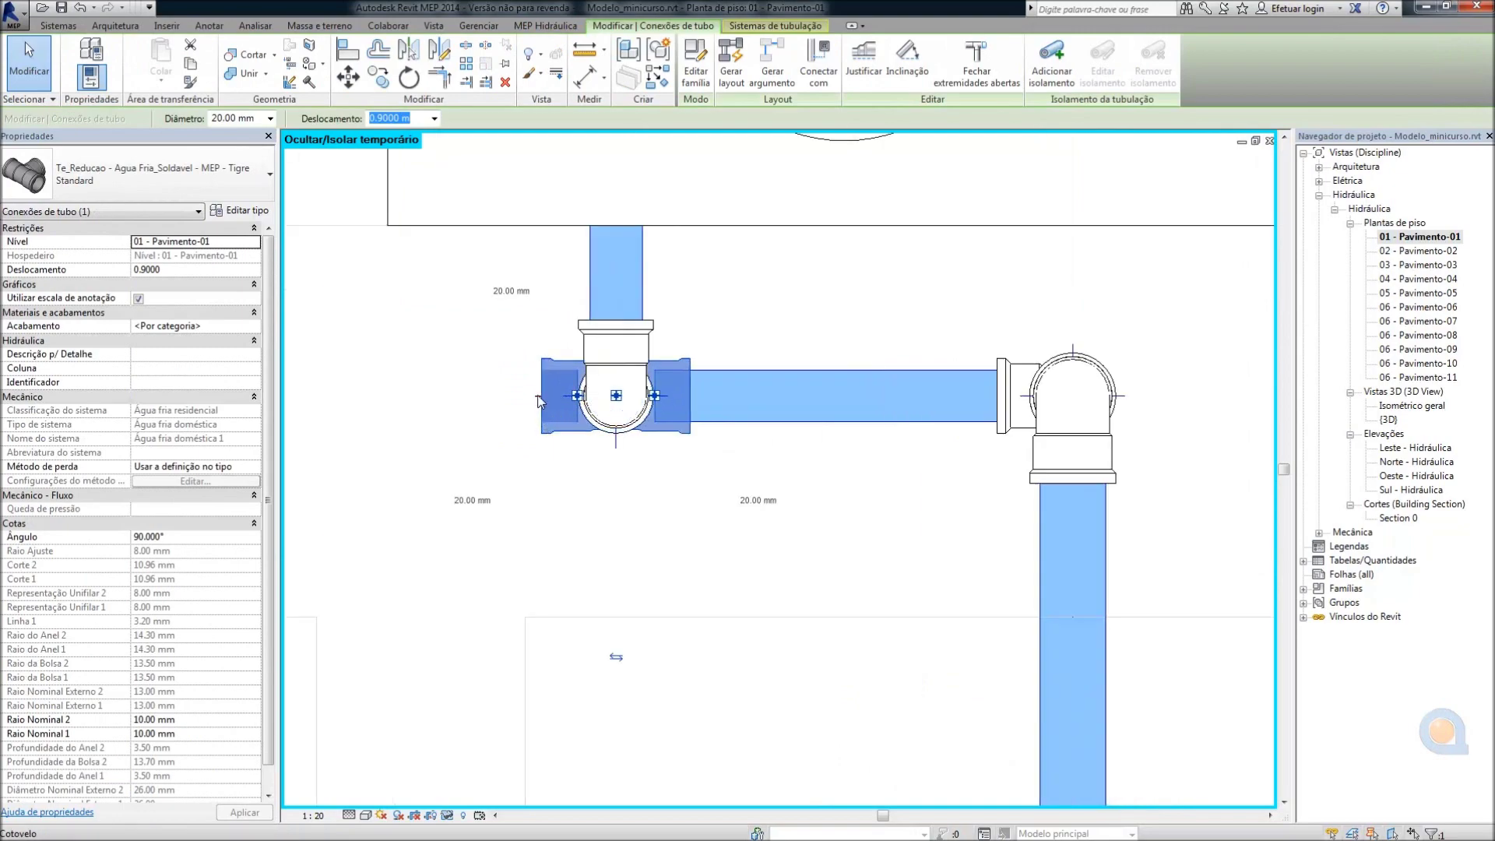
left_click(541, 407)
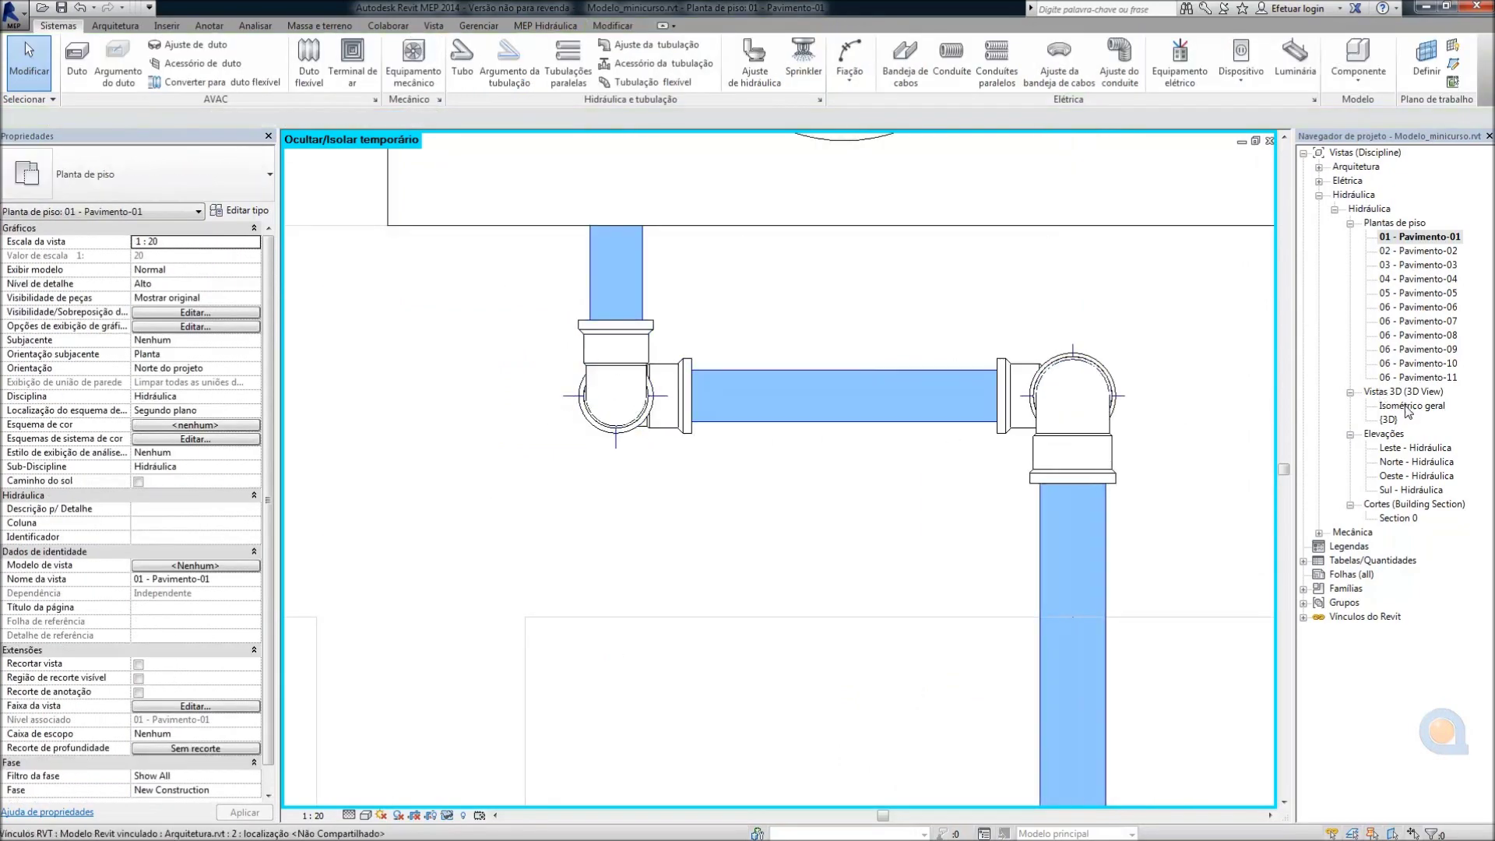
In Isométrico geral, set the pipe between the heater elbows to a 1.1000 Deslocamento
double_click(1407, 408)
mouse_move(908, 448)
middle_mouse_down("shift")
mouse_move(628, 470)
mouse_move(701, 514)
middle_mouse_up("shift")
scroll(779, 545, "up", 2)
scroll(790, 562, "up", 3)
scroll(791, 562, "up", 2)
scroll(779, 576, "up", 3)
left_click(767, 615)
left_click(184, 282)
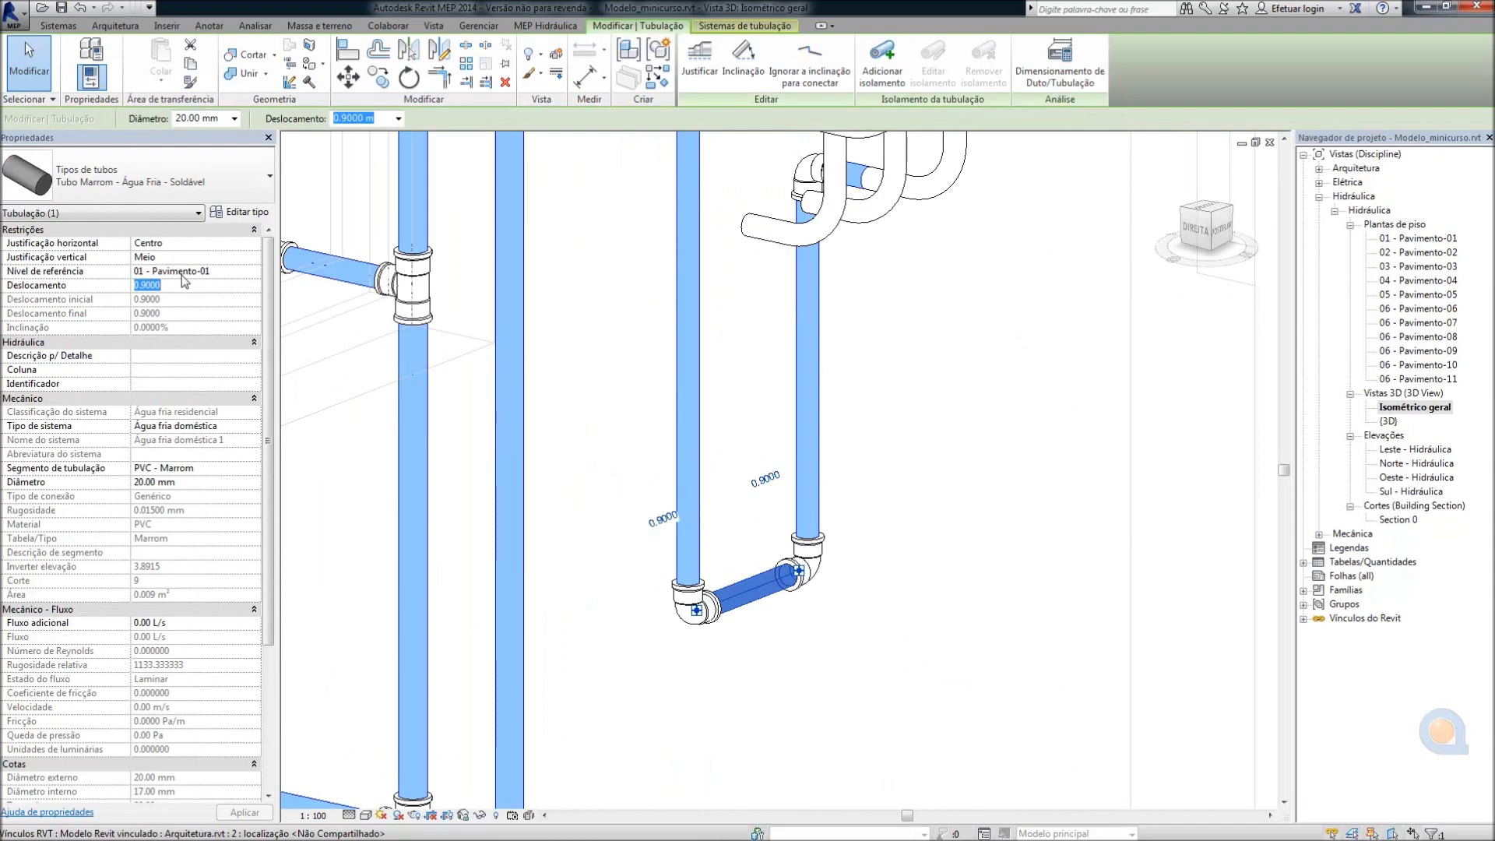
type("1.1000")
key("Return")
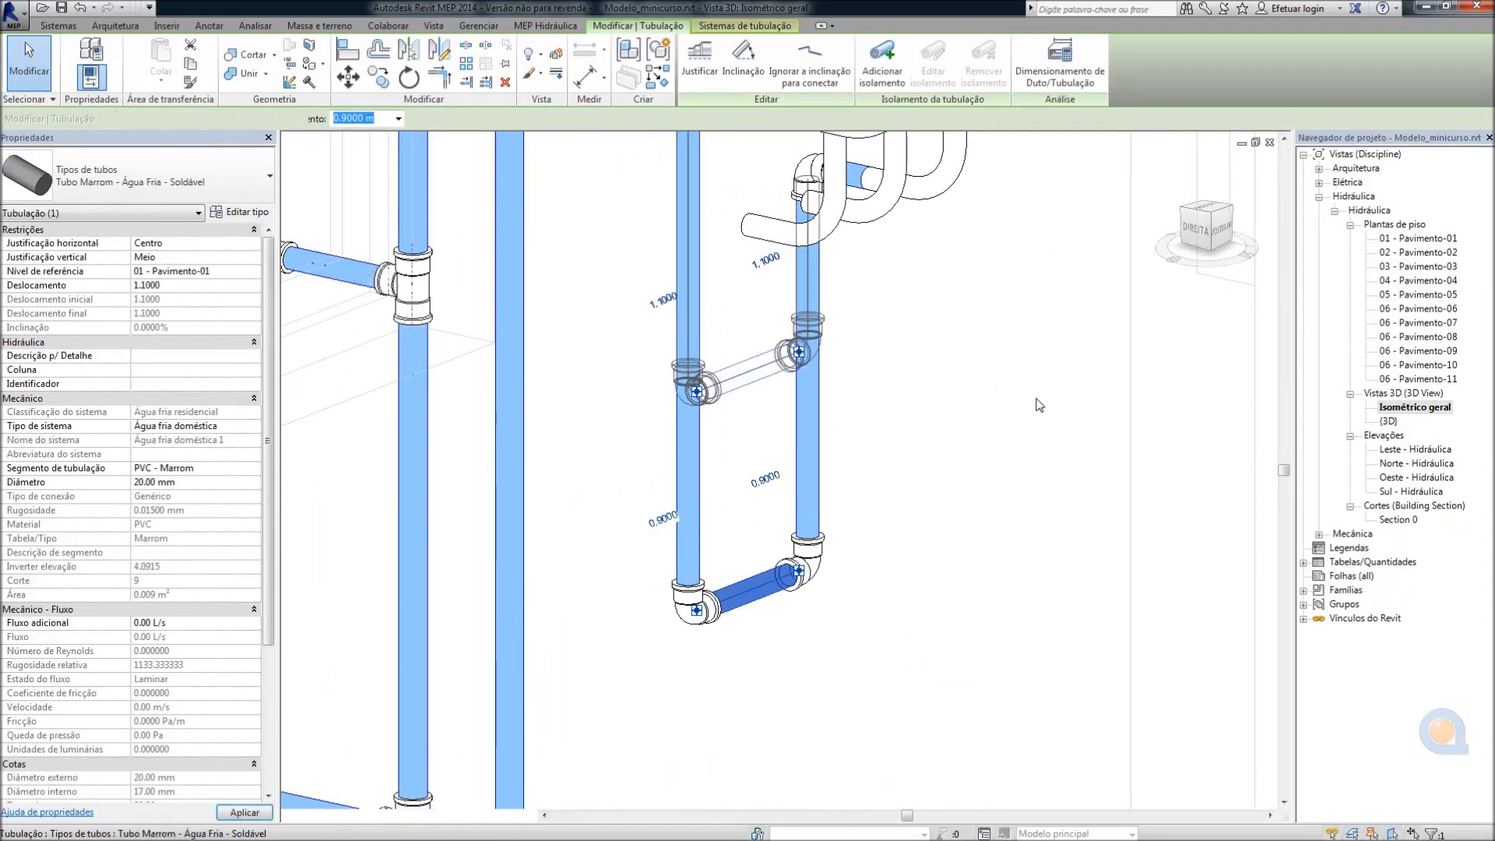
Orbit to check the raised pipe, then return to plan 01 - Pavimento-01
mouse_move(789, 472)
middle_mouse_down("shift")
mouse_move(872, 516)
mouse_move(767, 393)
middle_mouse_up("shift")
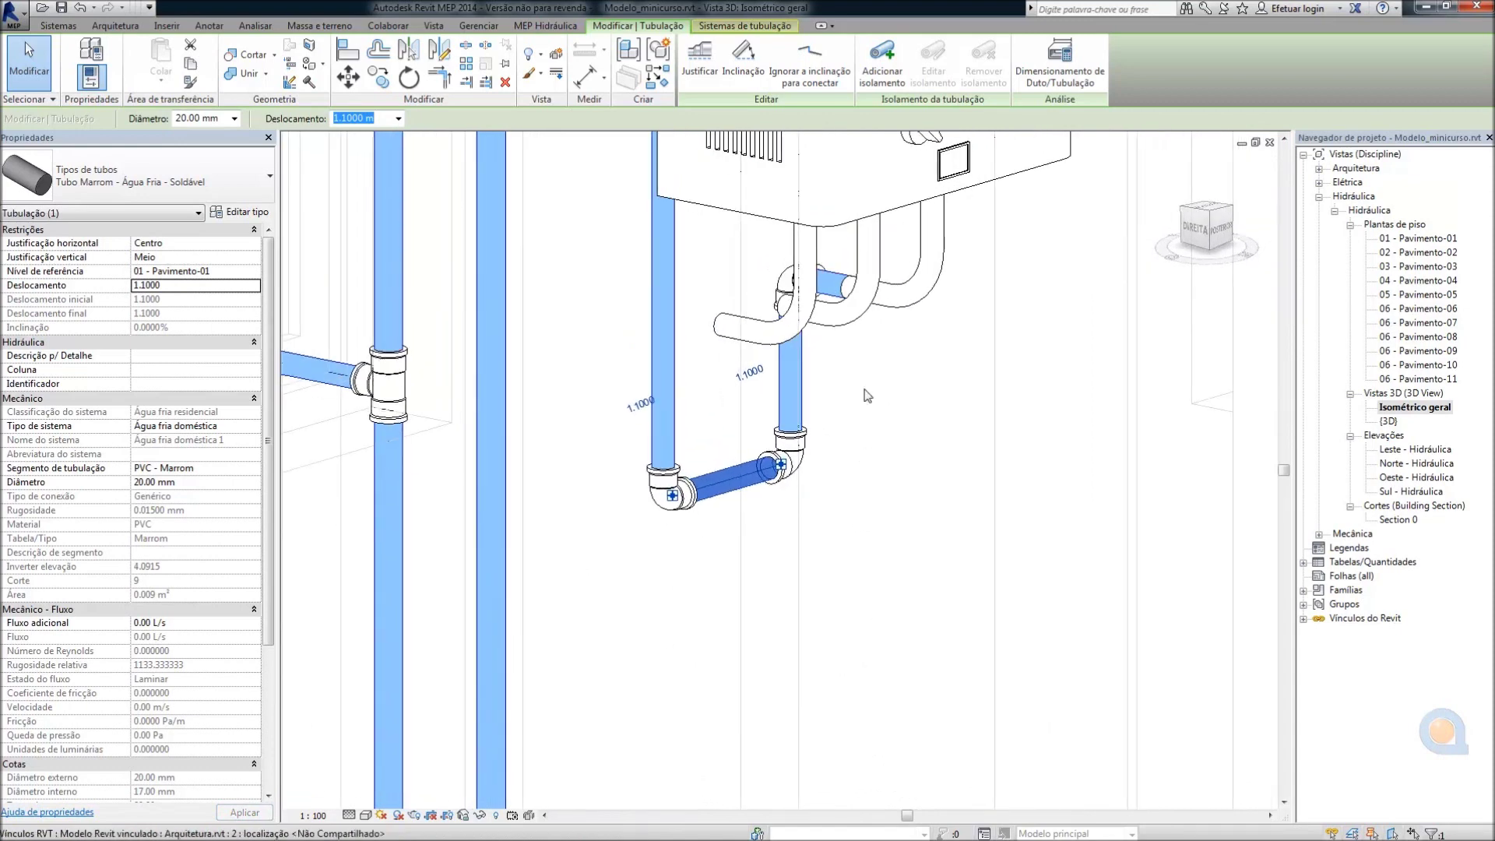
scroll(787, 380, "down", 2)
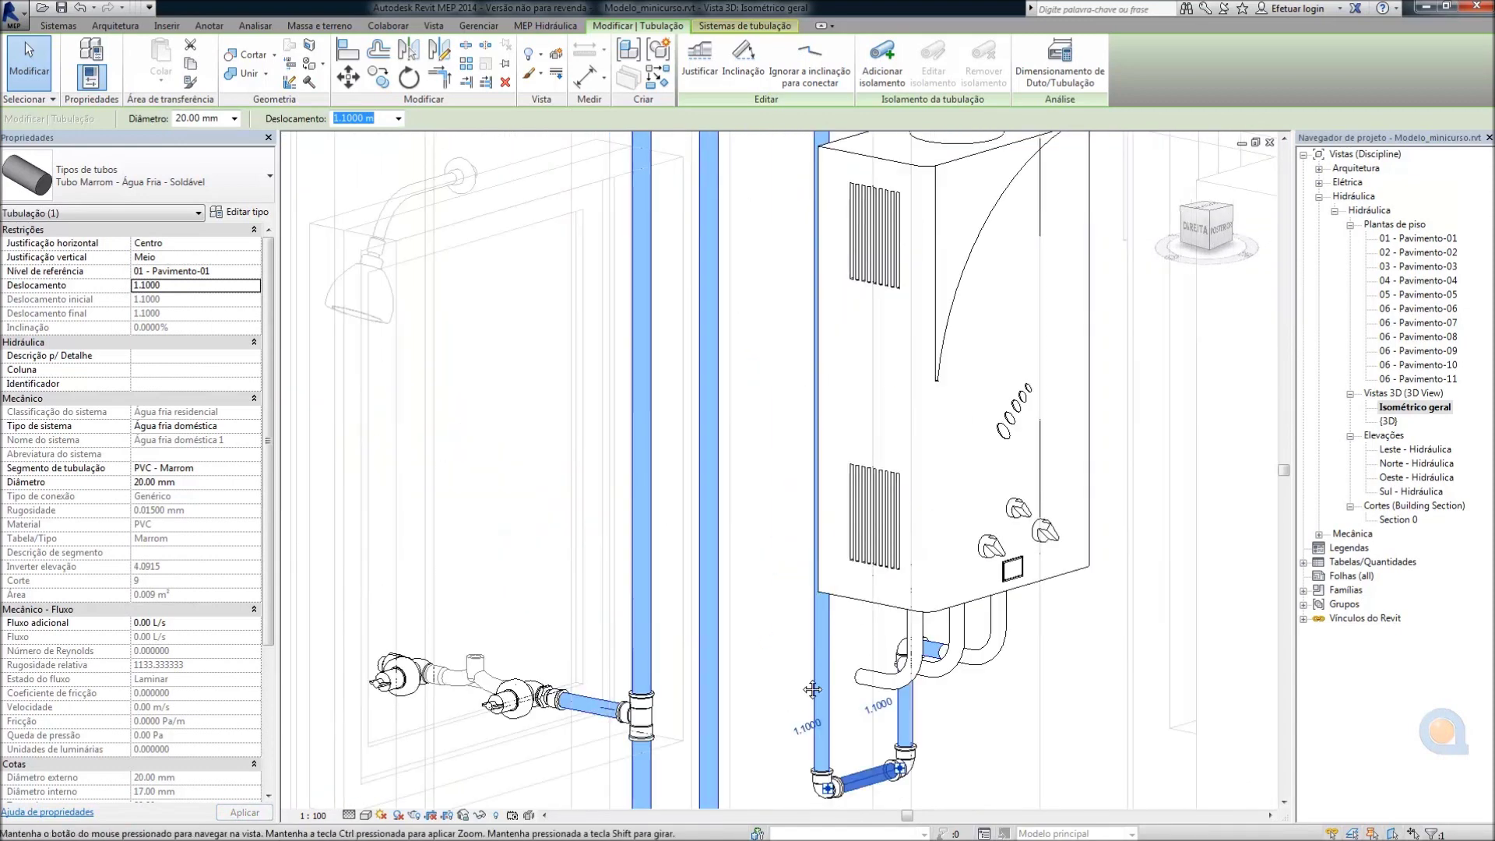
middle_click_drag(787, 380, 777, 627, "shift")
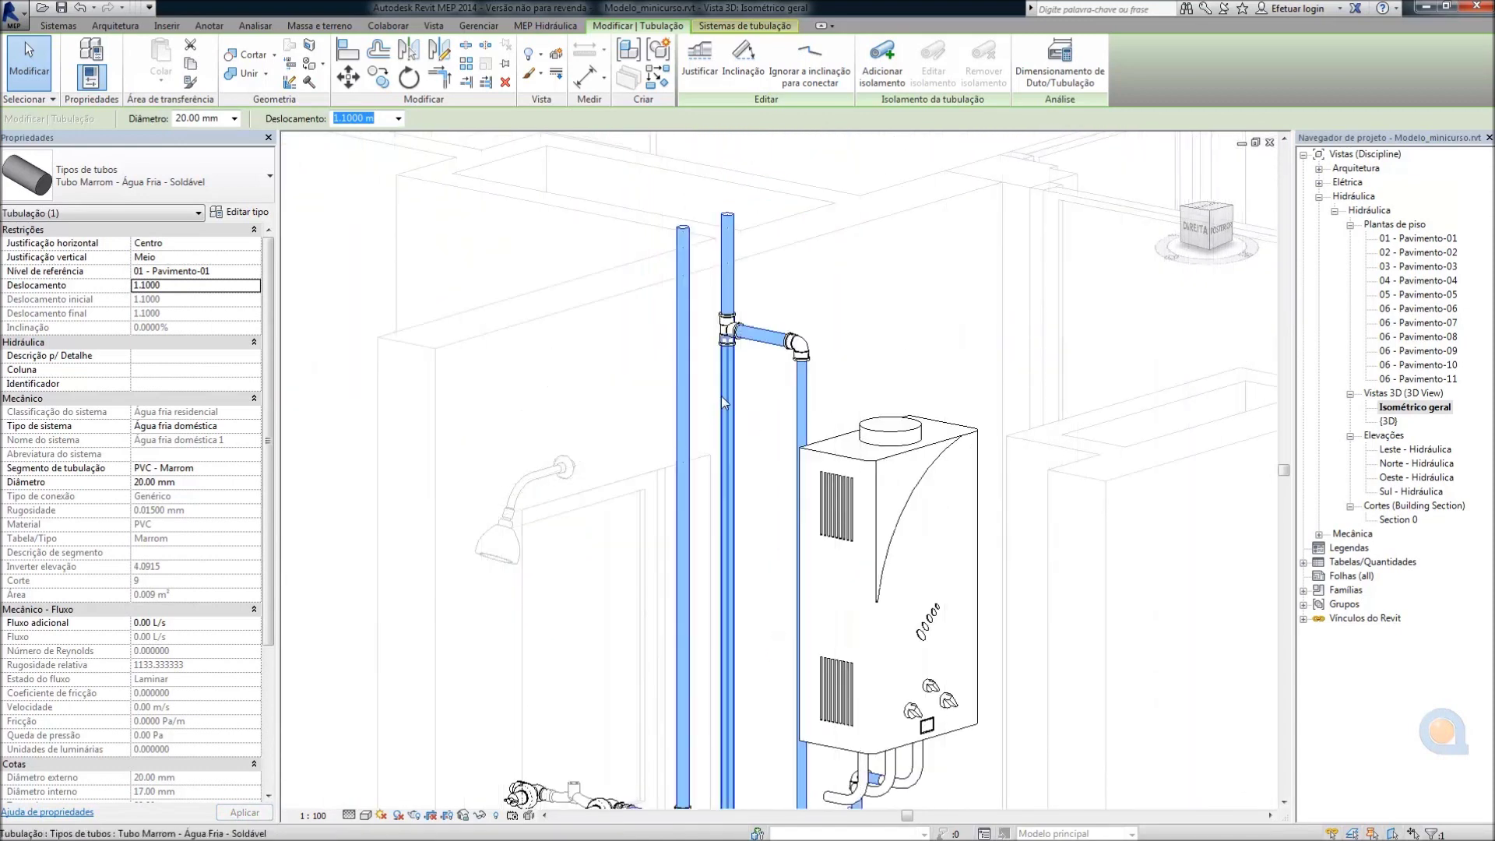
scroll(721, 396, "down", 3)
middle_click_drag(721, 396, 769, 557, "shift")
scroll(769, 557, "up", 1)
scroll(768, 556, "up", 1)
scroll(768, 557, "up", 1)
mouse_move(769, 556)
middle_mouse_down("shift")
mouse_move(774, 686)
mouse_move(777, 641)
middle_mouse_up("shift")
key("Escape")
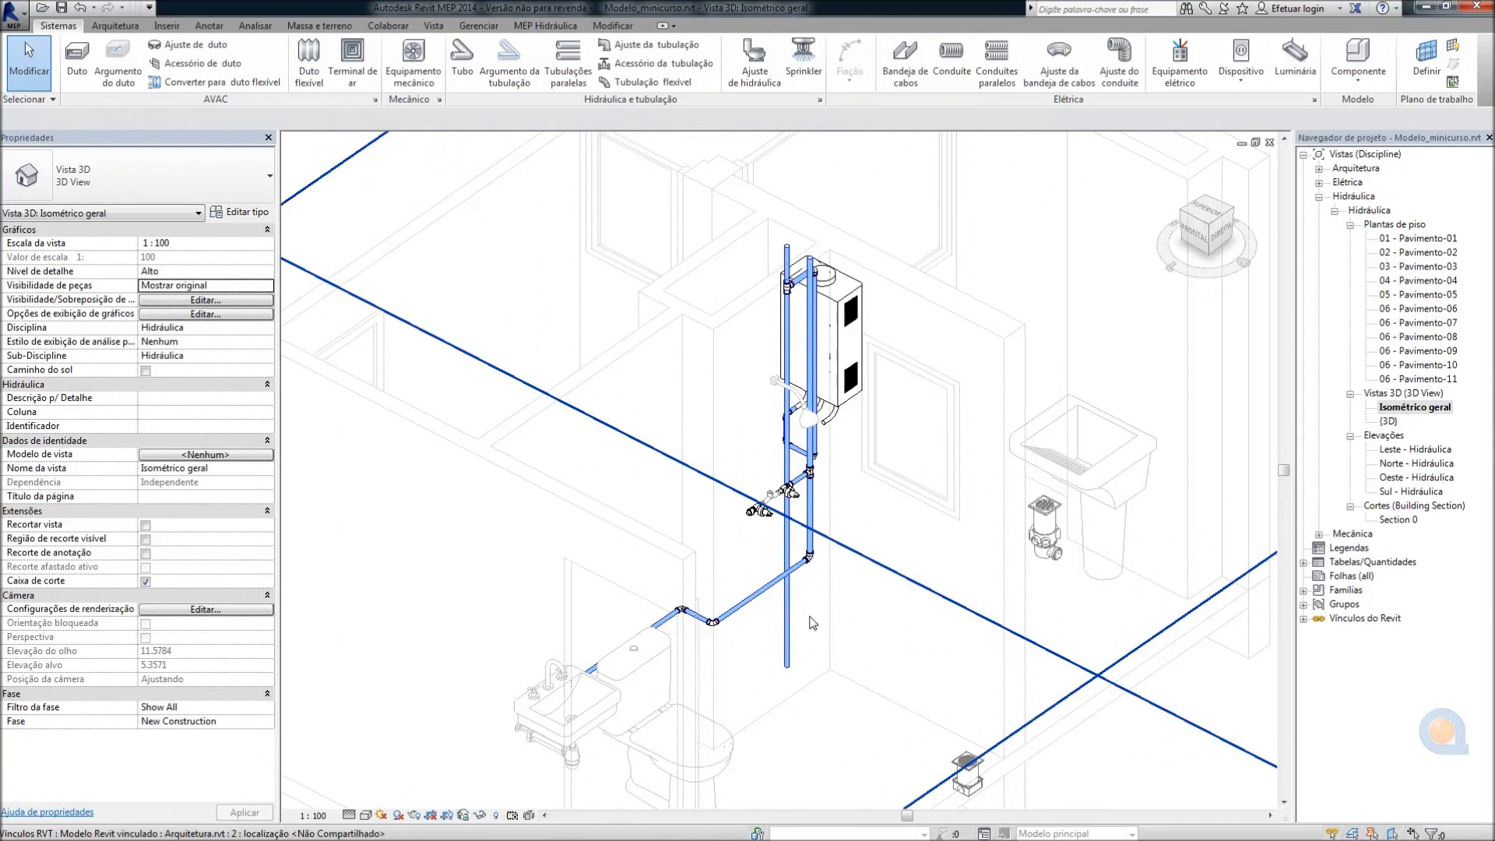
double_click(1431, 240)
scroll(779, 452, "down", 3)
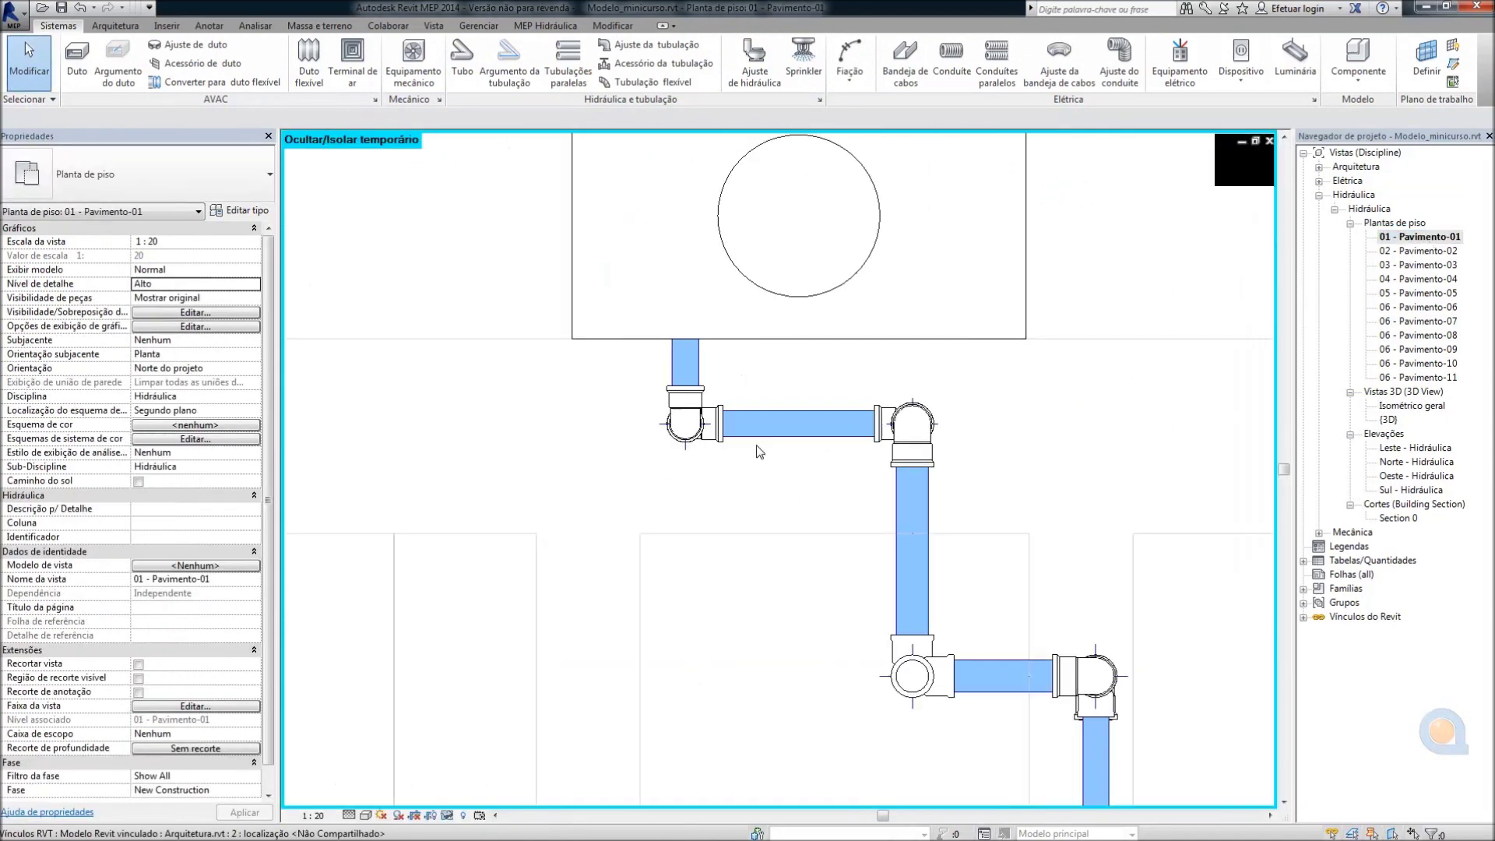
Pick the Registro de Gaveta - Agua Fria - Tigre PVC Branco - 3/4" accessory type and open Isométrico geral
scroll(966, 394, "up", 1)
scroll(849, 374, "up", 1)
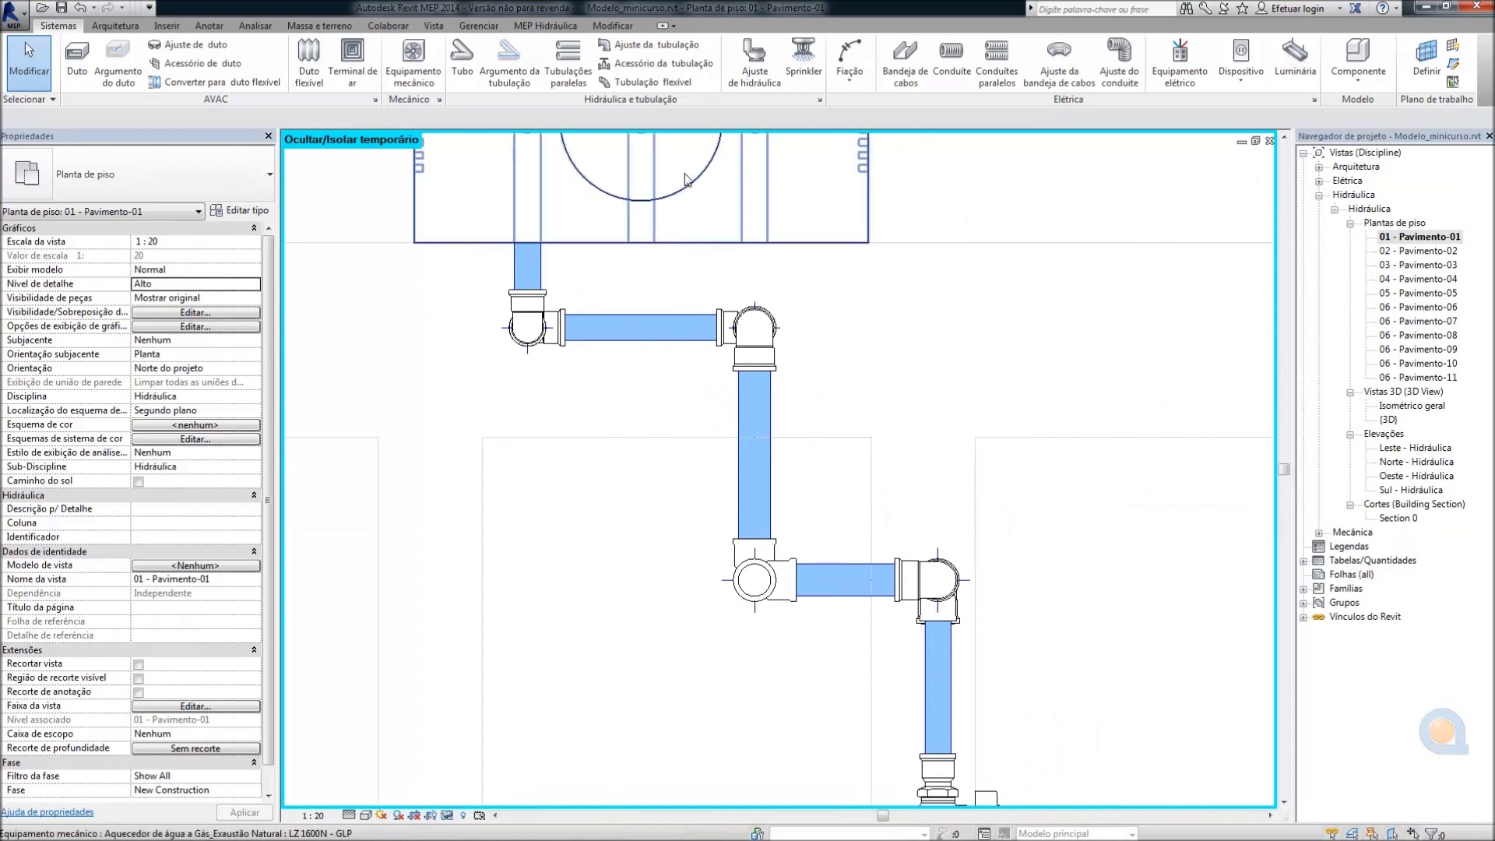
left_click(651, 64)
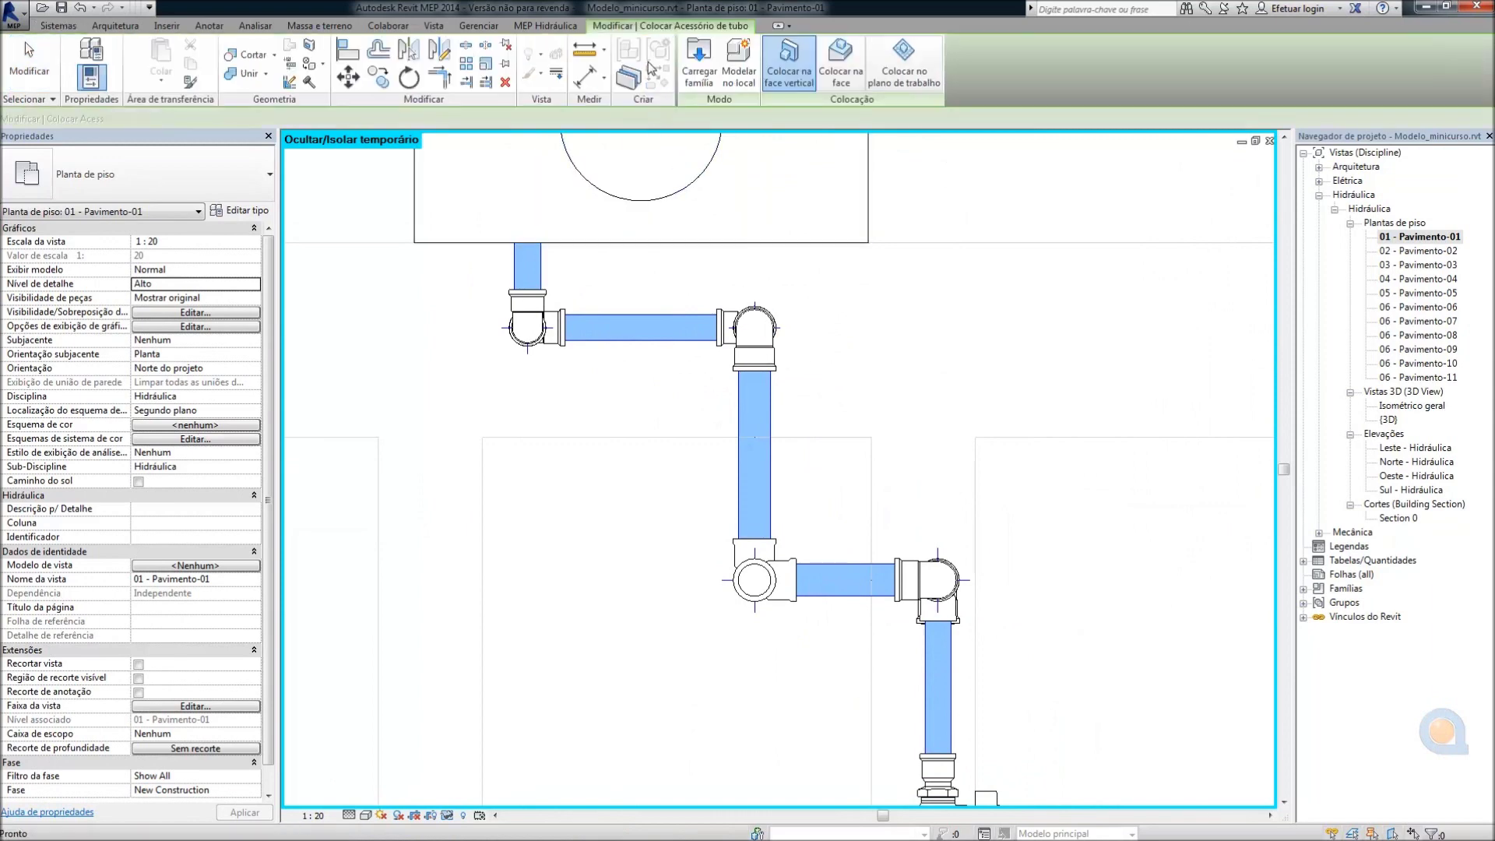
left_click(200, 181)
scroll(371, 333, "down", 1)
scroll(371, 334, "down", 2)
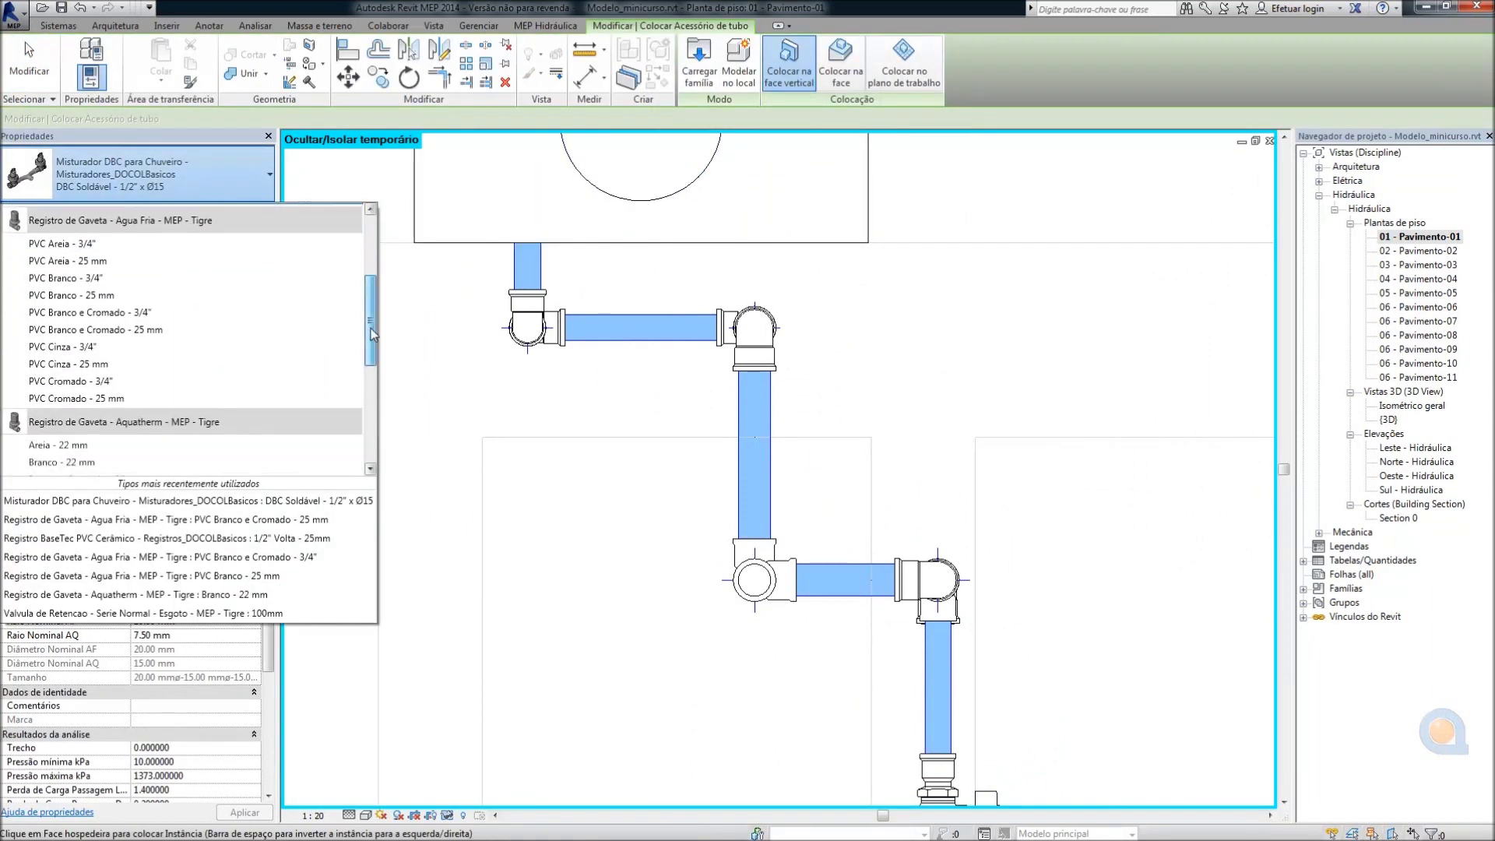
scroll(187, 382, "down", 1)
scroll(187, 382, "up", 1)
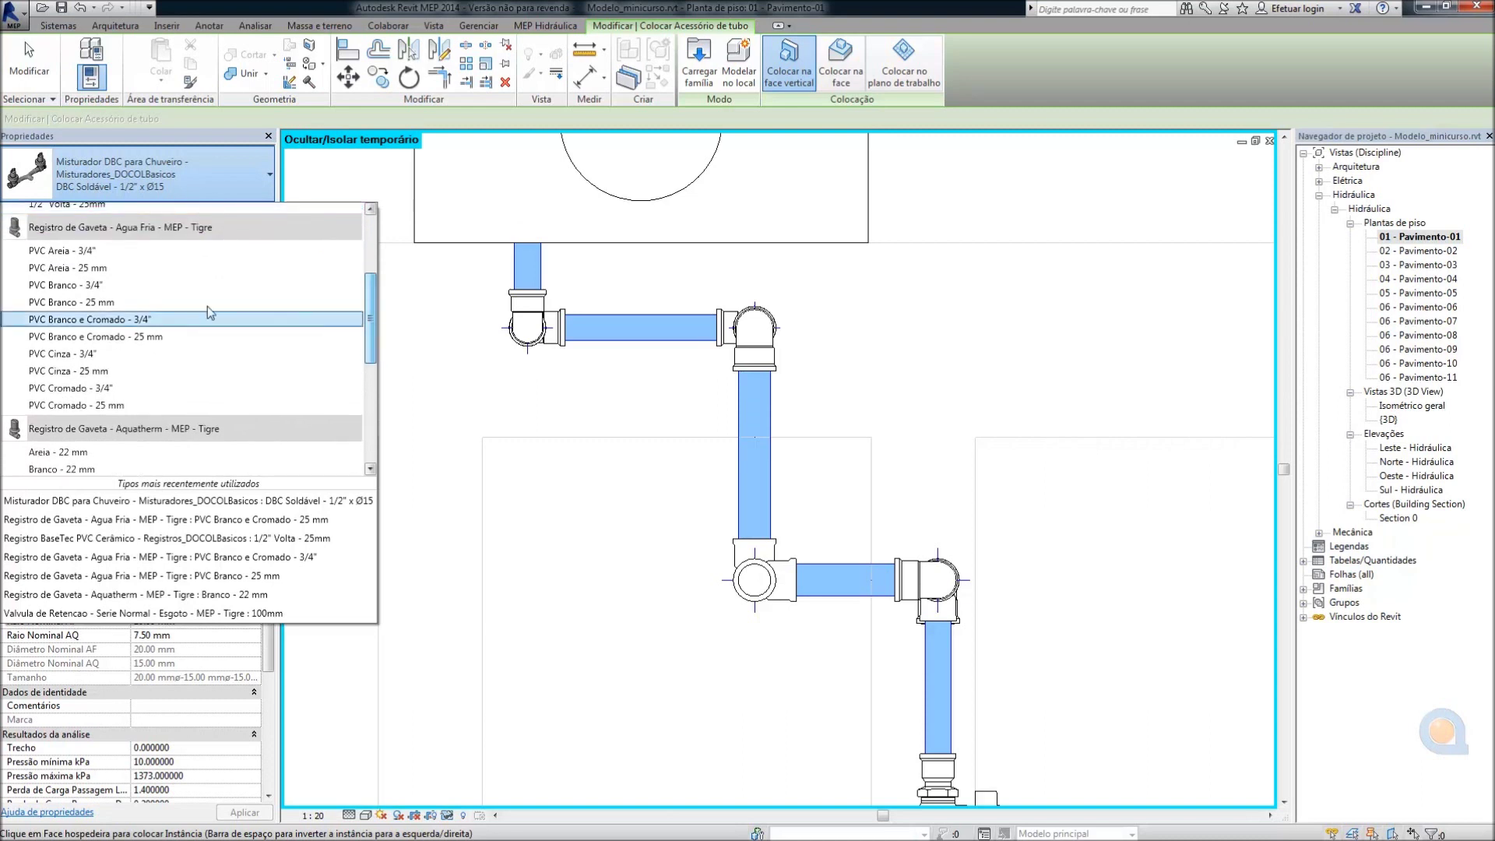
scroll(104, 251, "up", 1)
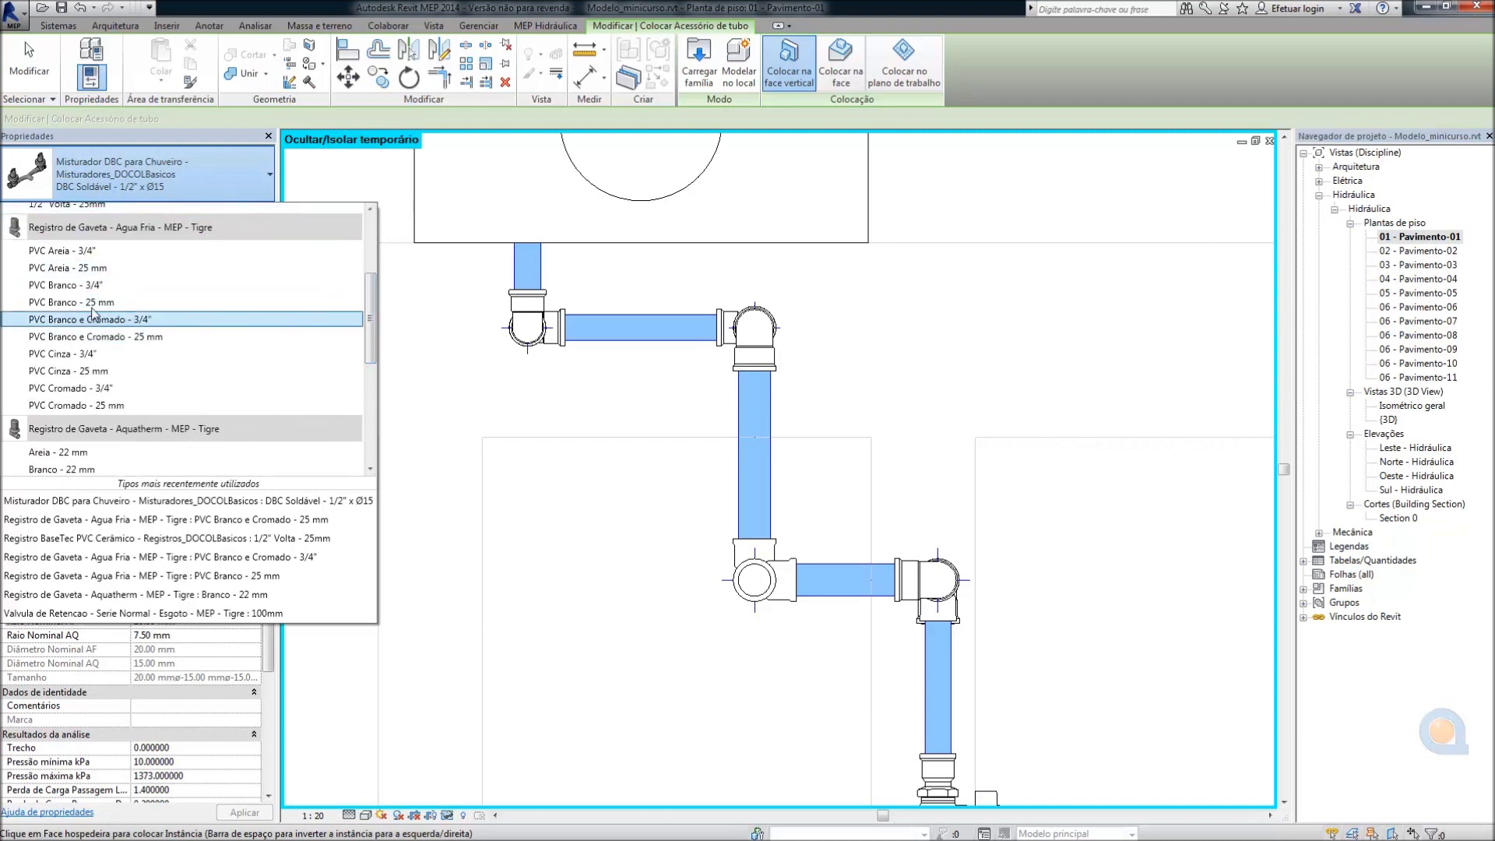
left_click(92, 285)
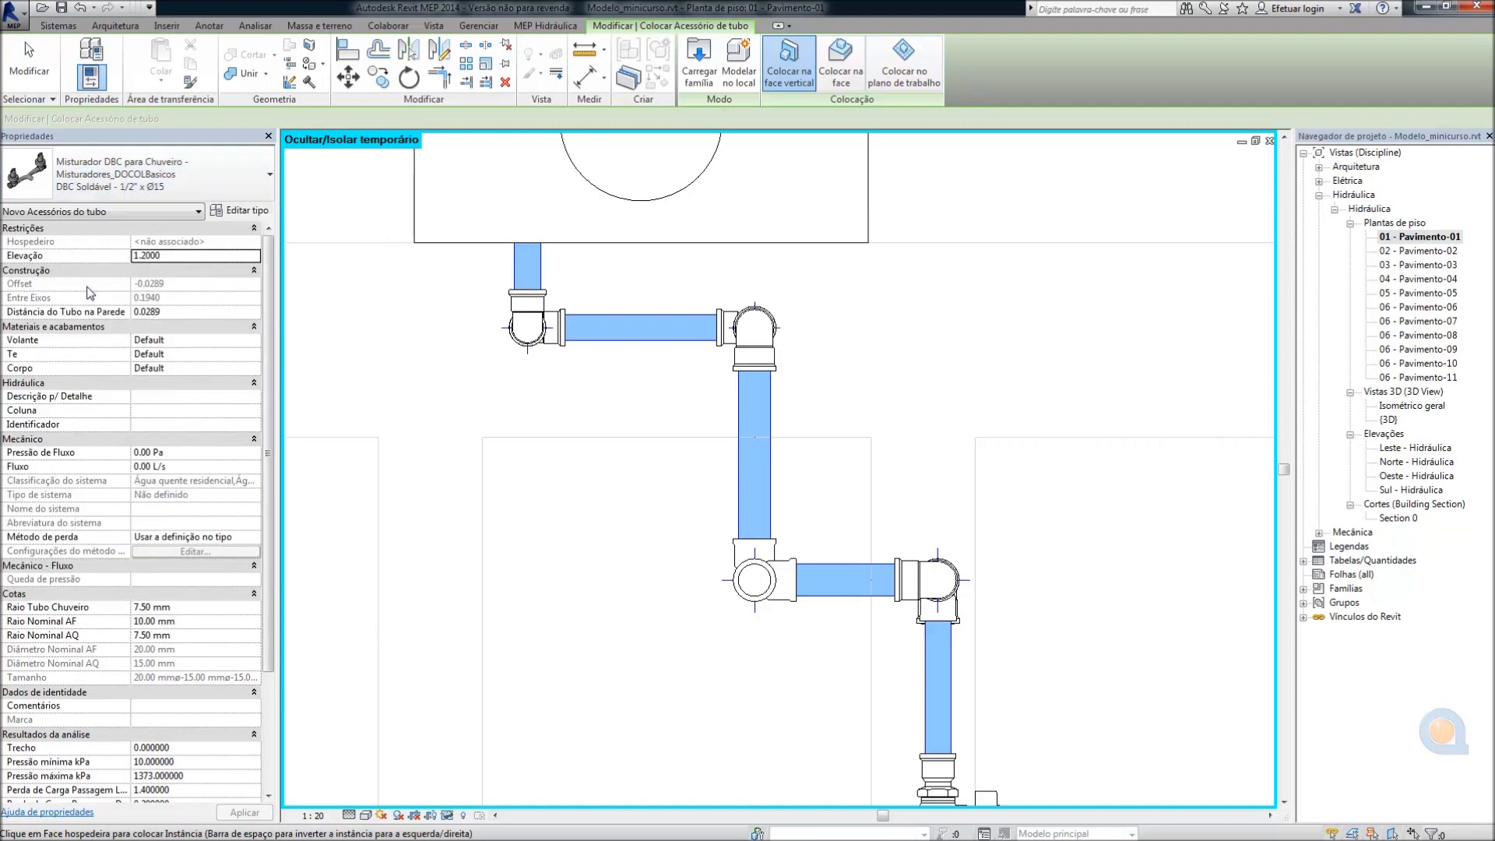
middle_click_drag(991, 484, 812, 366)
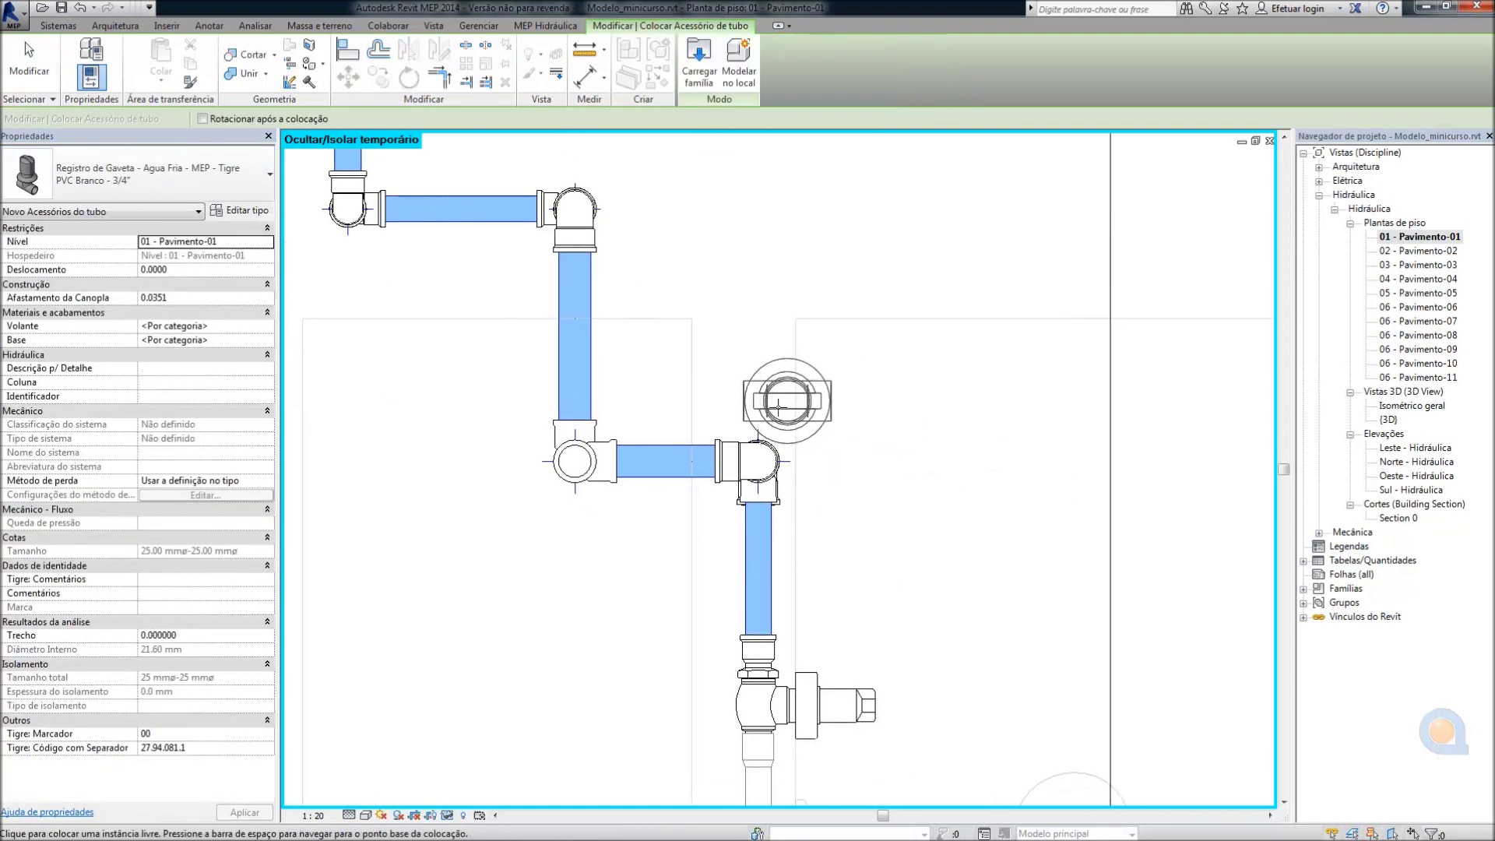
double_click(1414, 406)
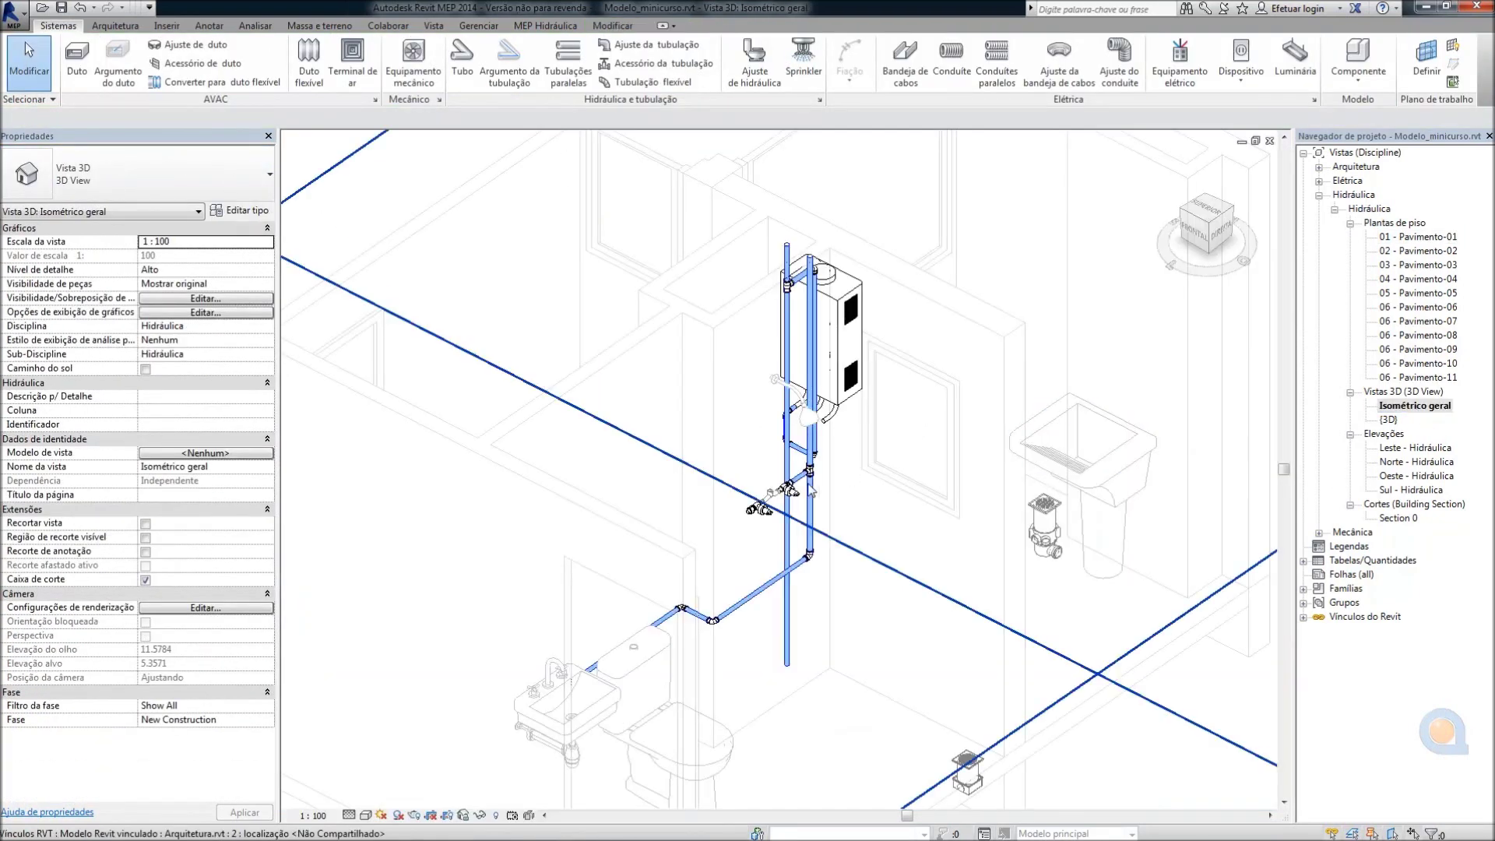
Place the 3/4" PVC gate valve on the 25 mm riser just below the heater inlet
left_click(650, 63)
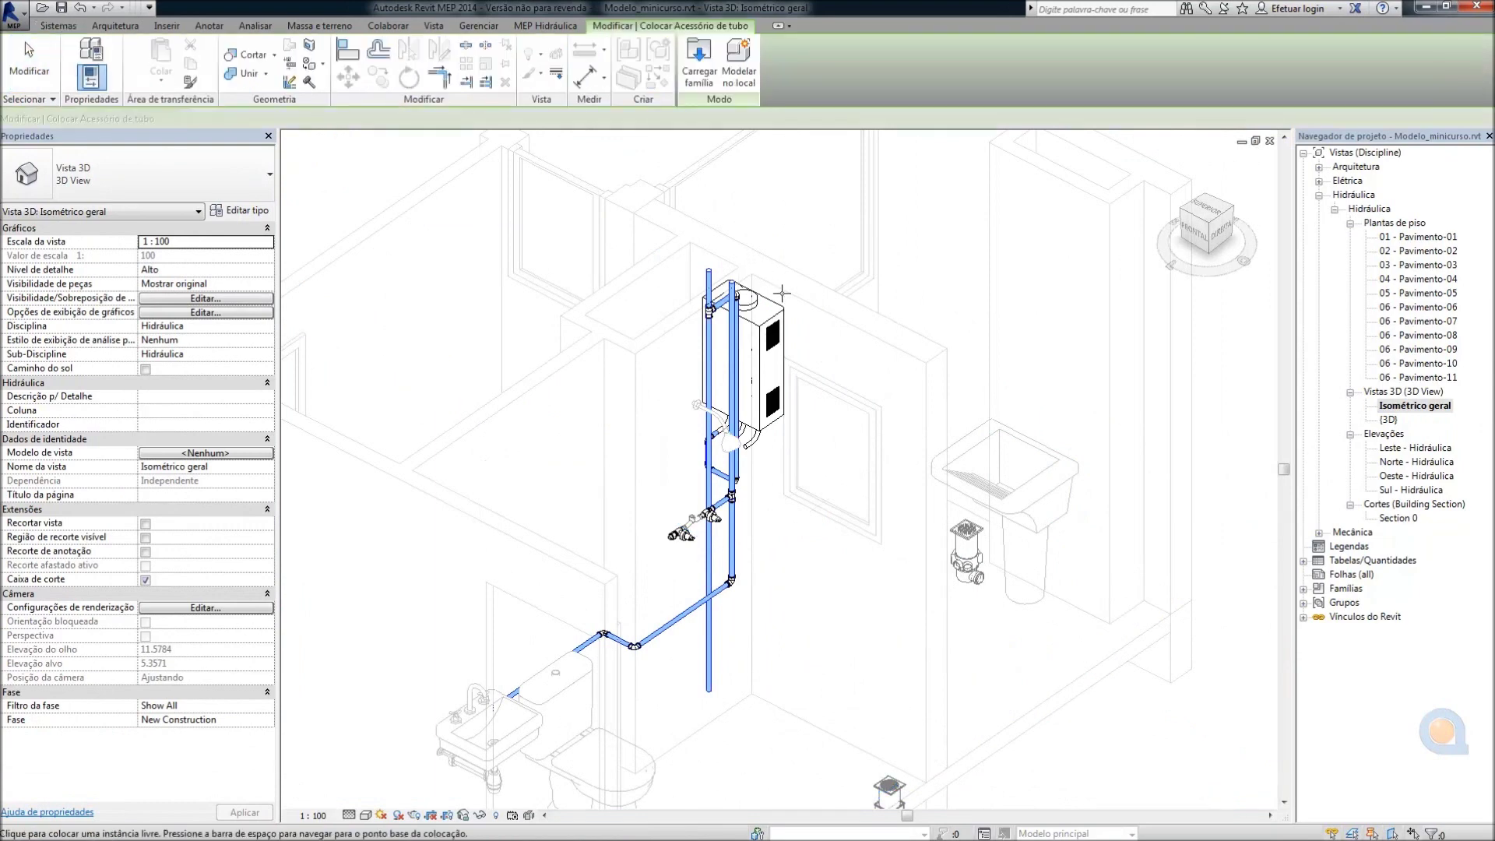
middle_click_drag(734, 422, 744, 502)
scroll(719, 381, "up", 5)
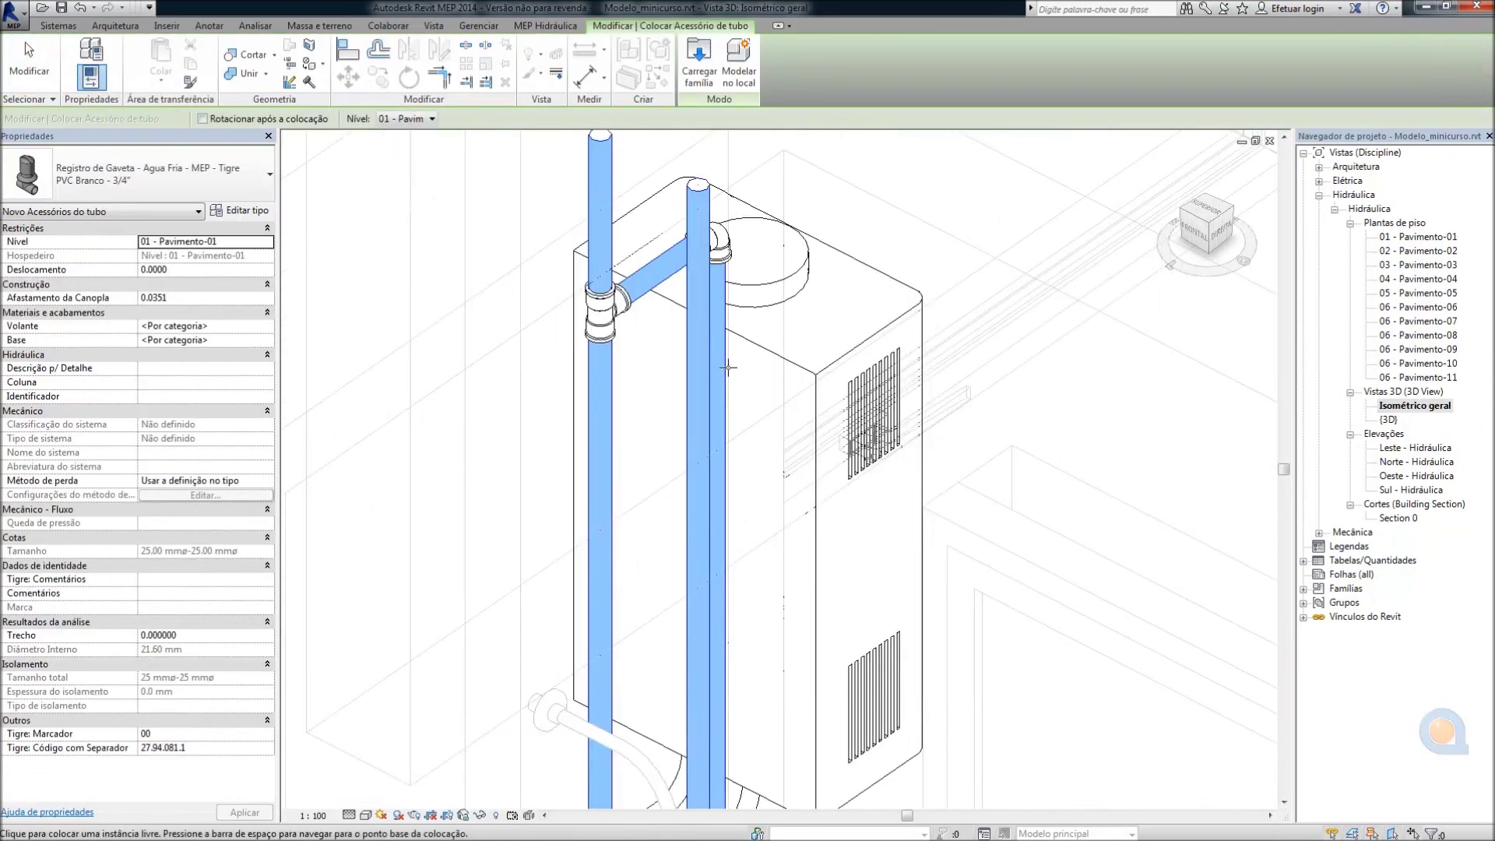
left_click(699, 401)
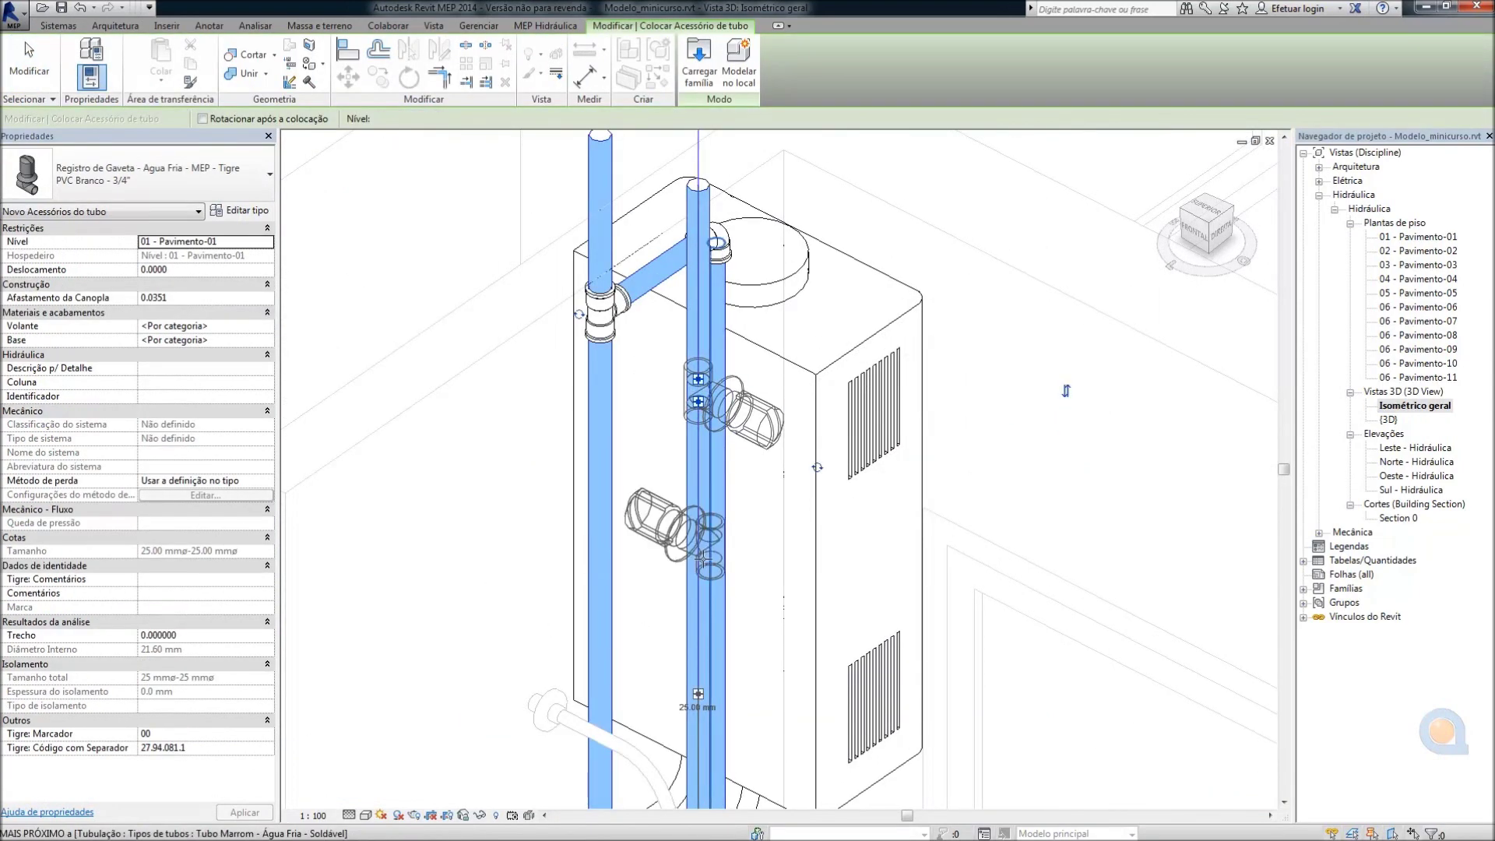
middle_click_drag(896, 538, 558, 370, "shift")
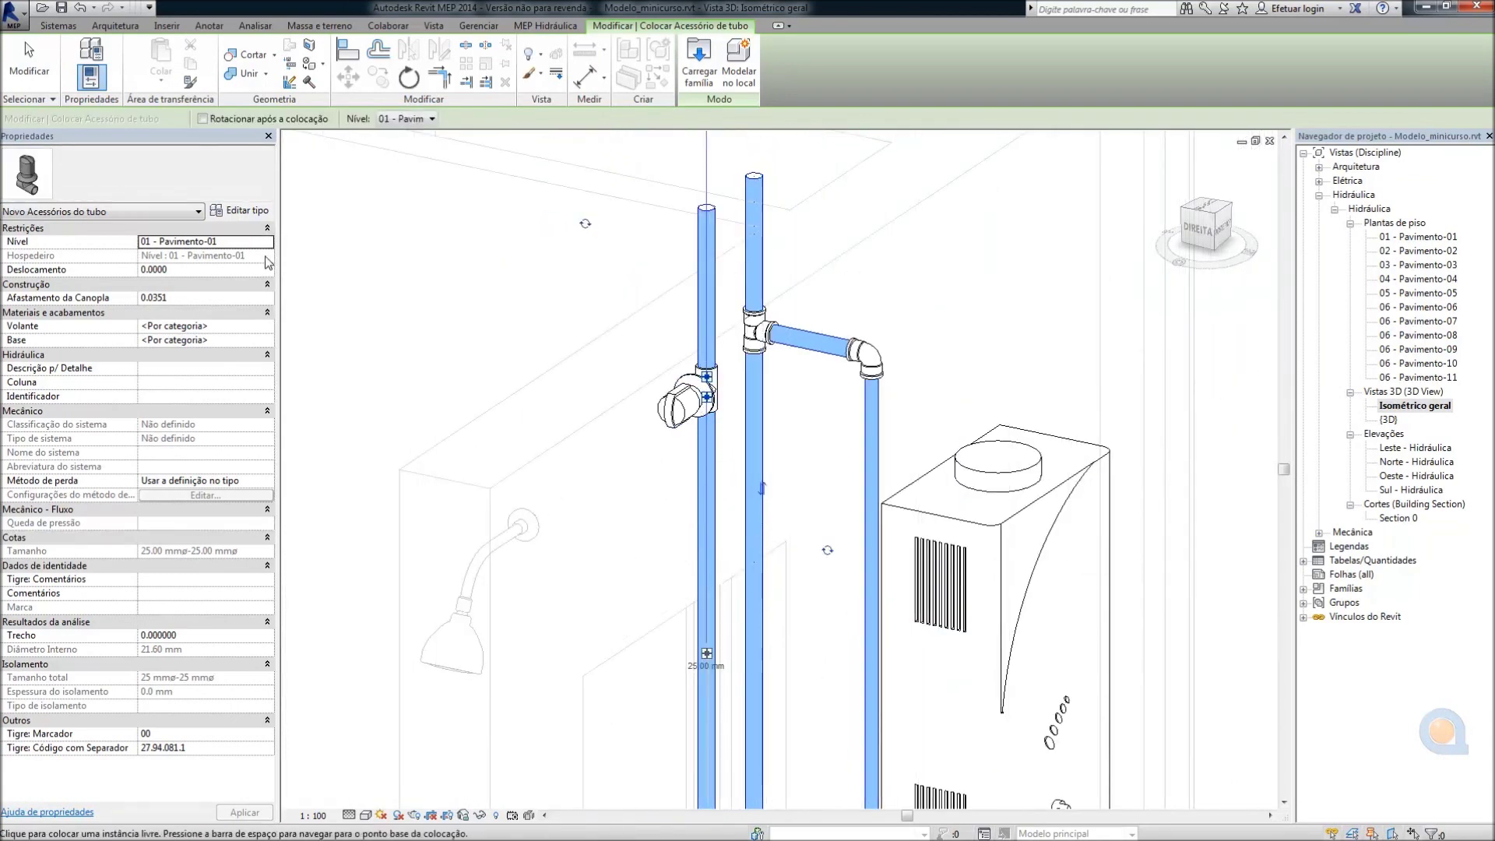
mouse_move(880, 765)
middle_mouse_down()
mouse_move(789, 578)
mouse_move(796, 603)
mouse_move(882, 571)
middle_mouse_up()
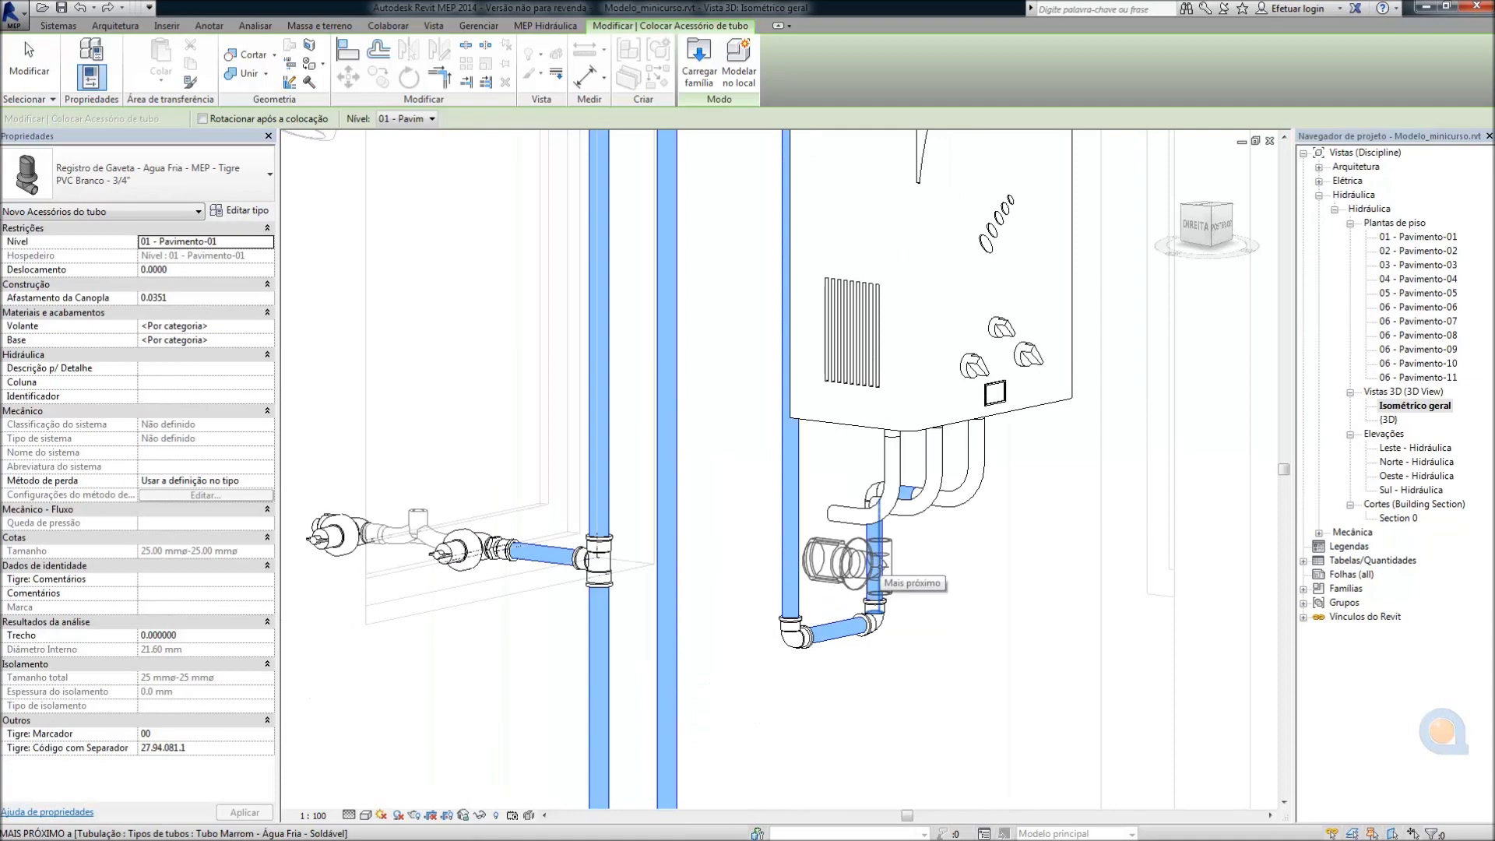
left_click(875, 565)
key("Escape")
left_click(876, 592)
left_click(882, 640)
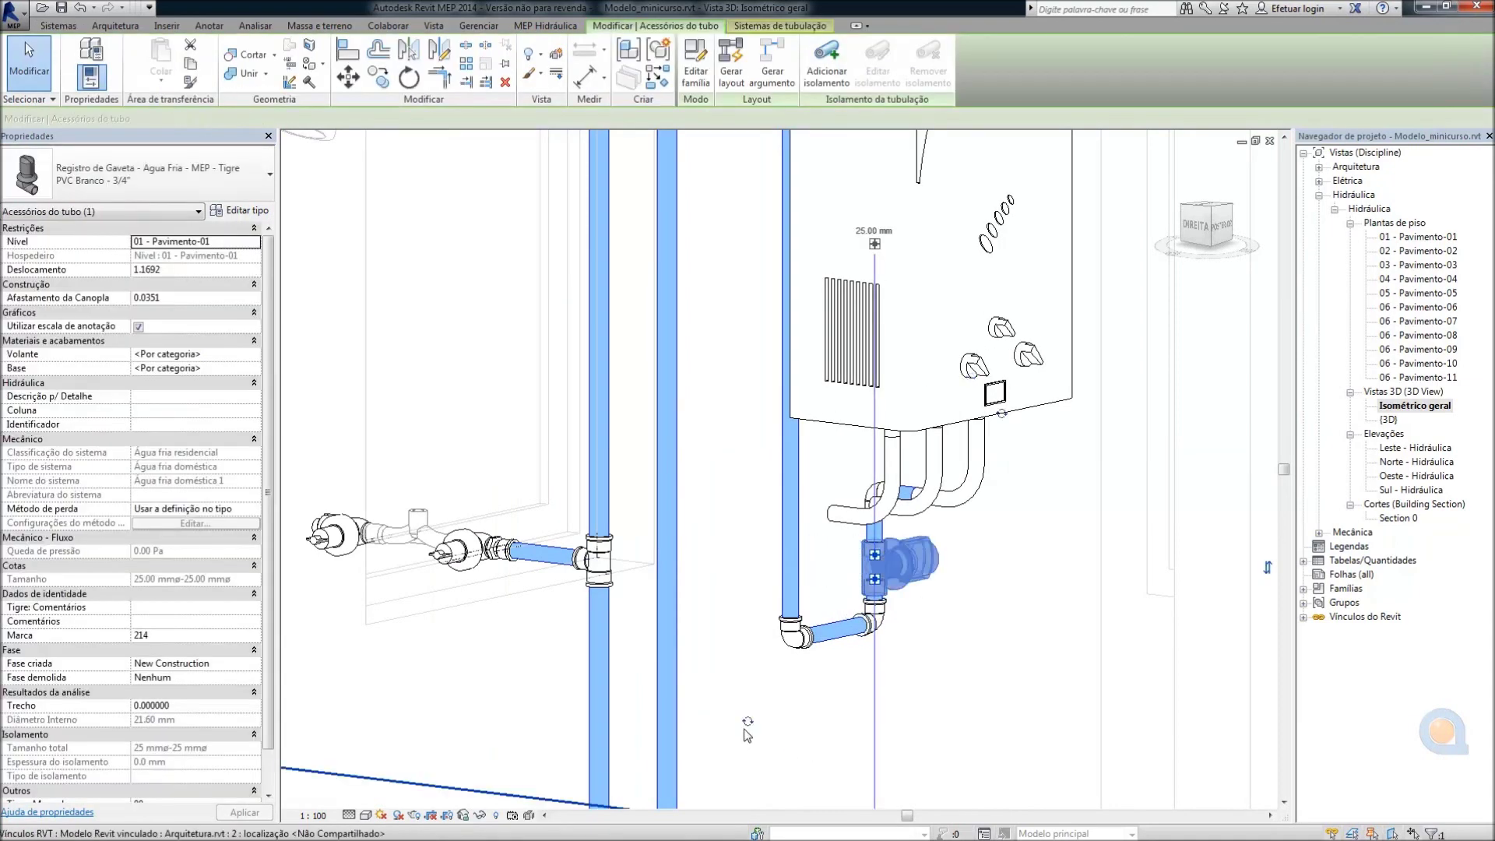
Set the heater-inlet gate valve's Deslocamento down to 1.15
key("Escape")
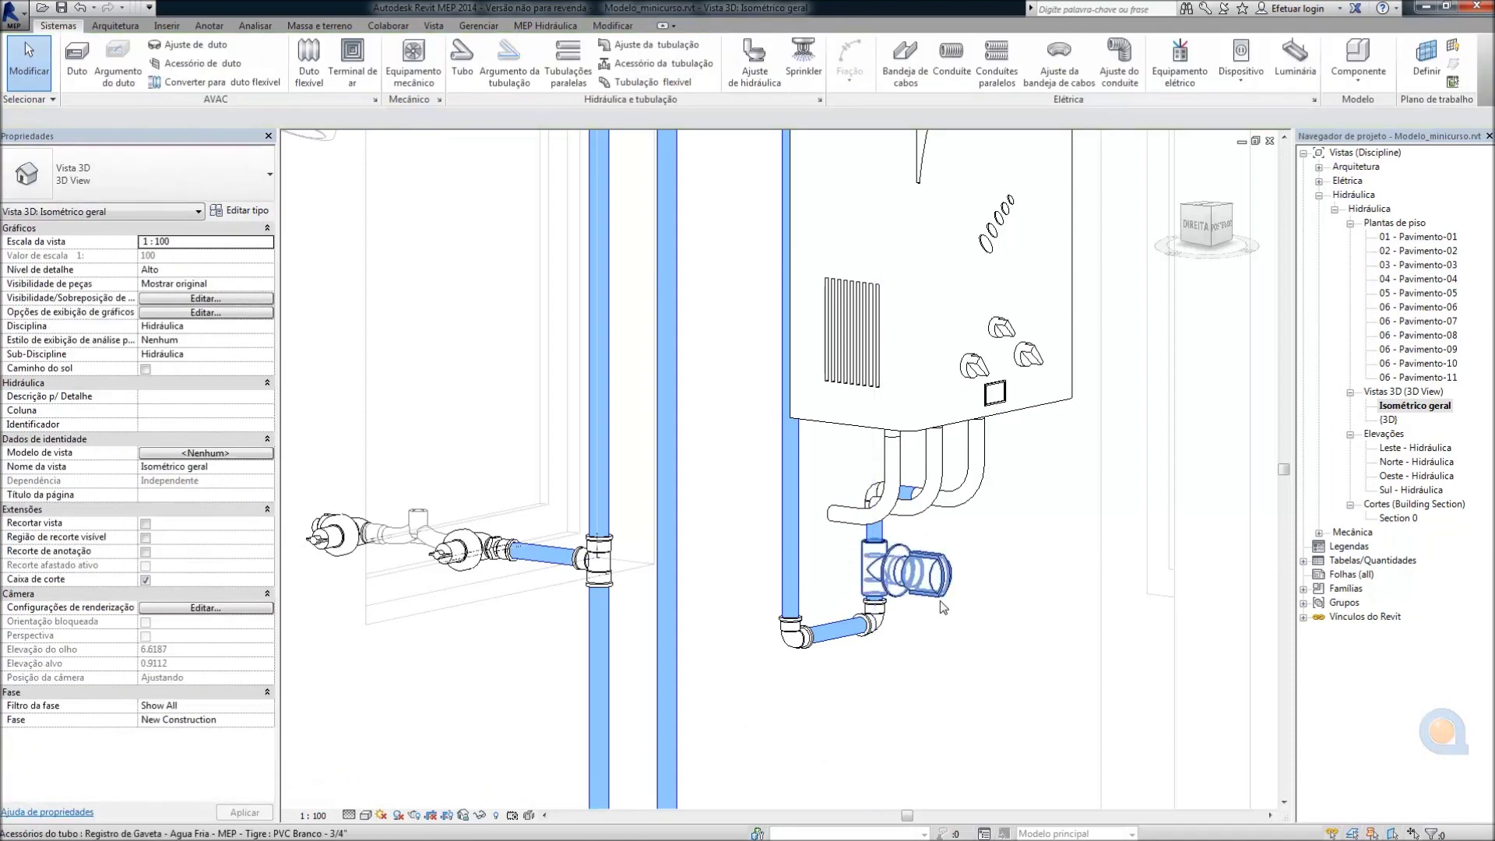
left_click(906, 598)
scroll(906, 597, "up", 2)
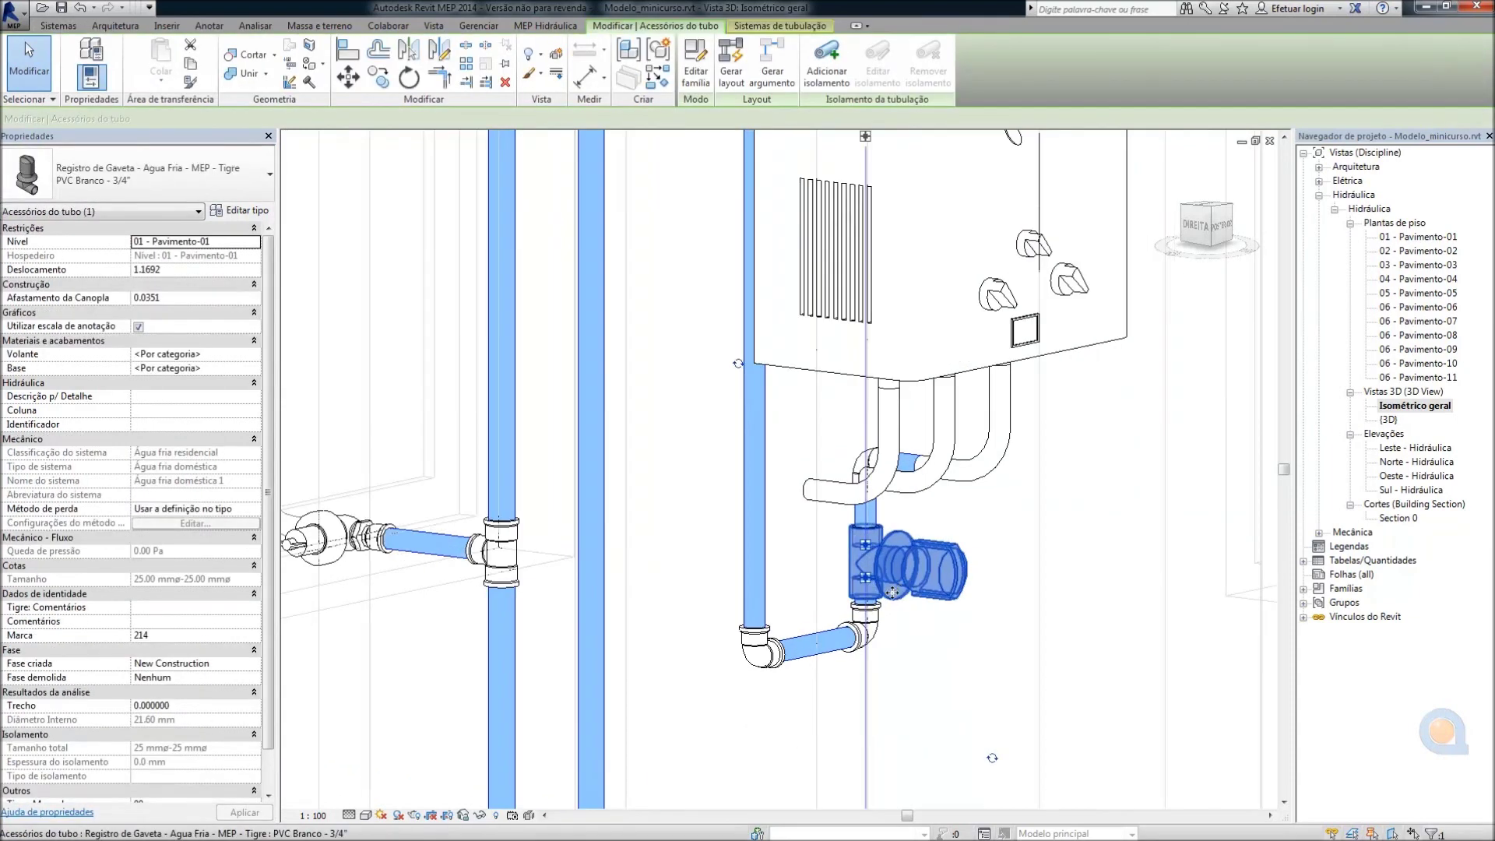
left_click(182, 271)
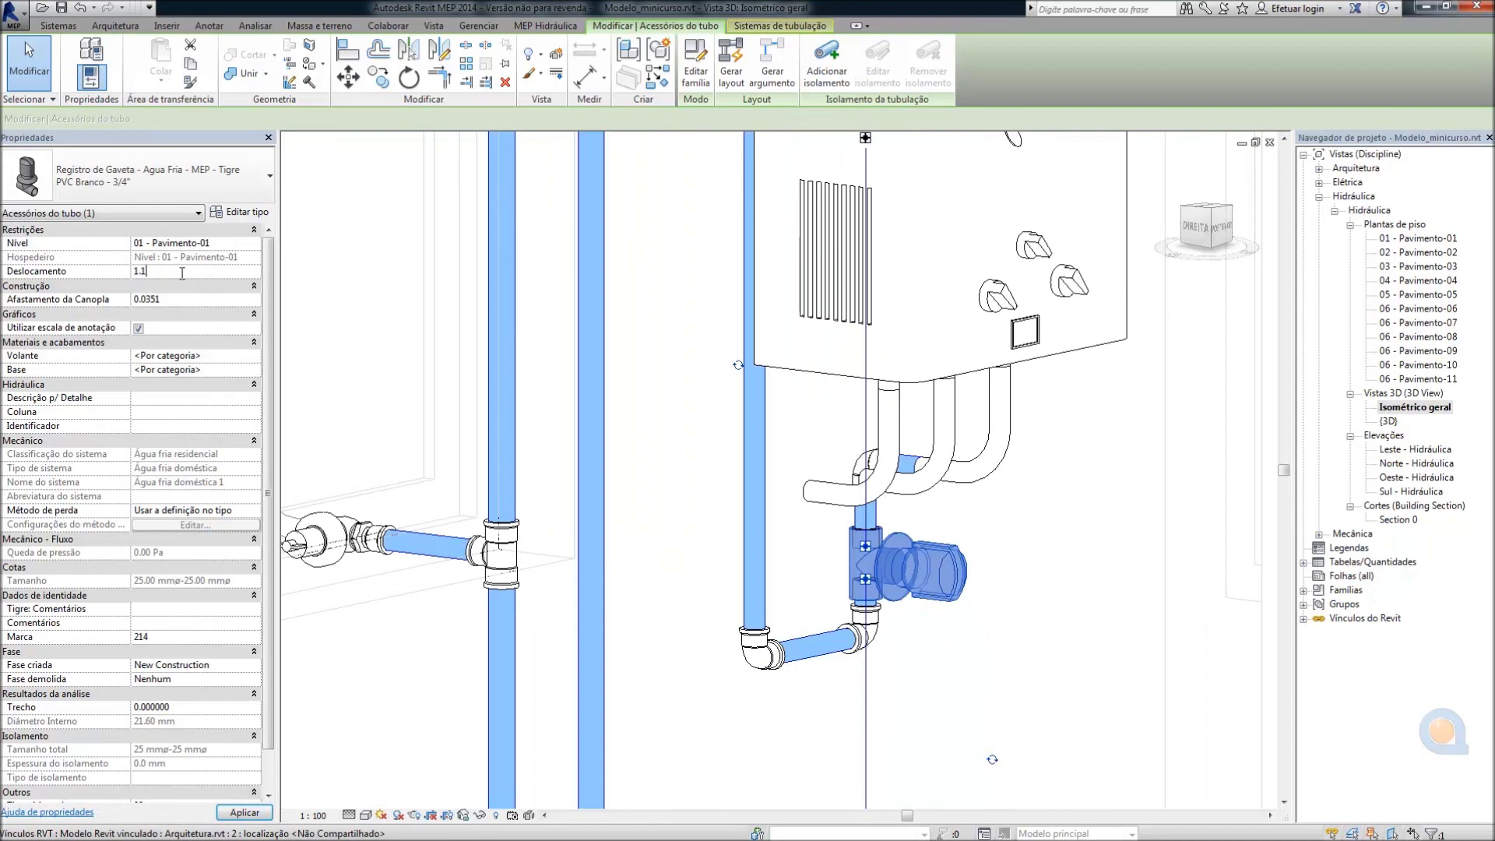
type("5")
key("Return")
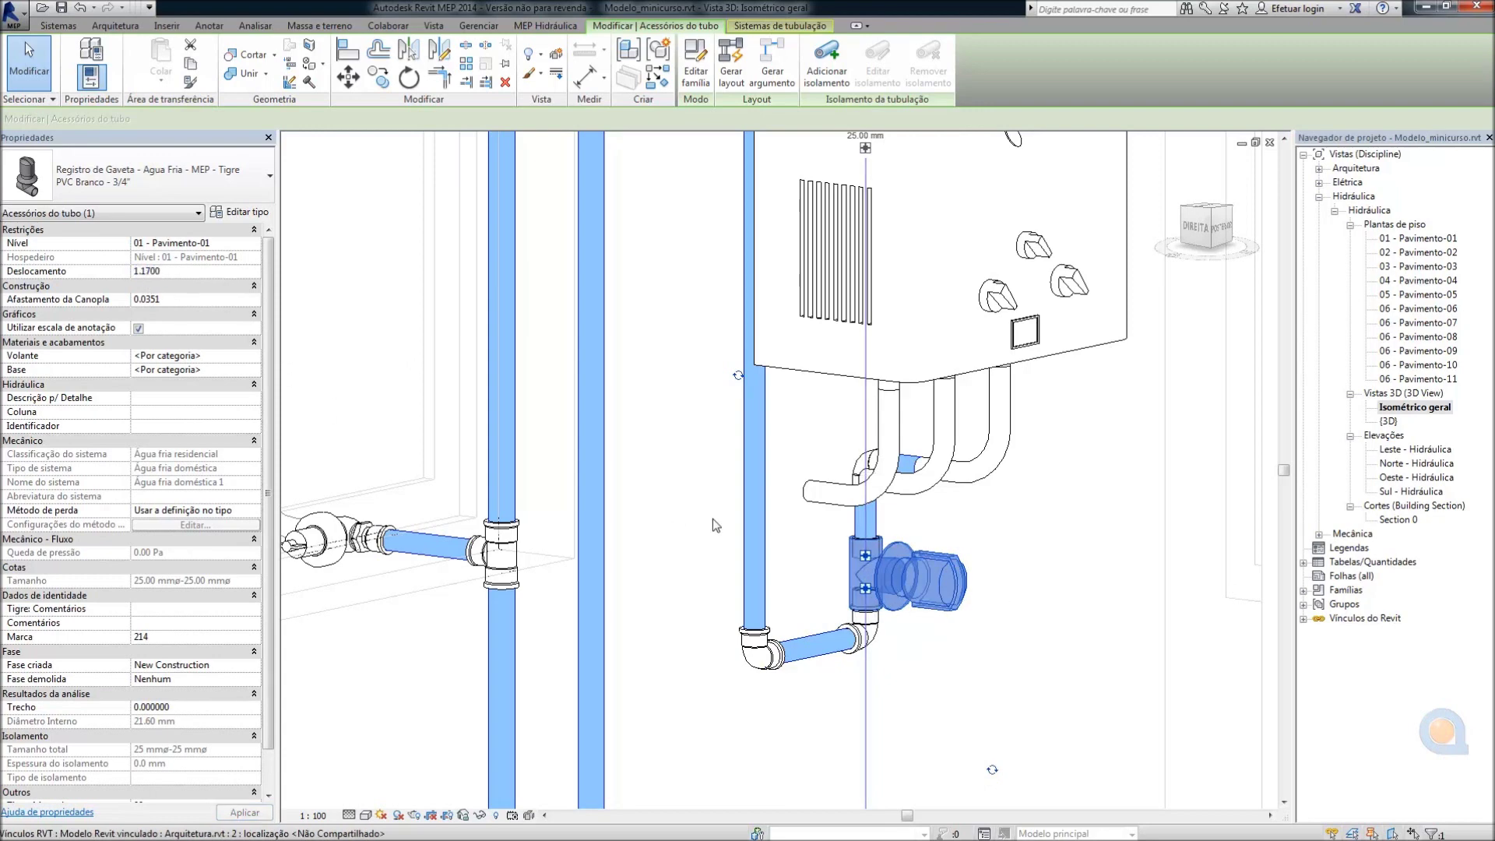
left_click(1044, 647)
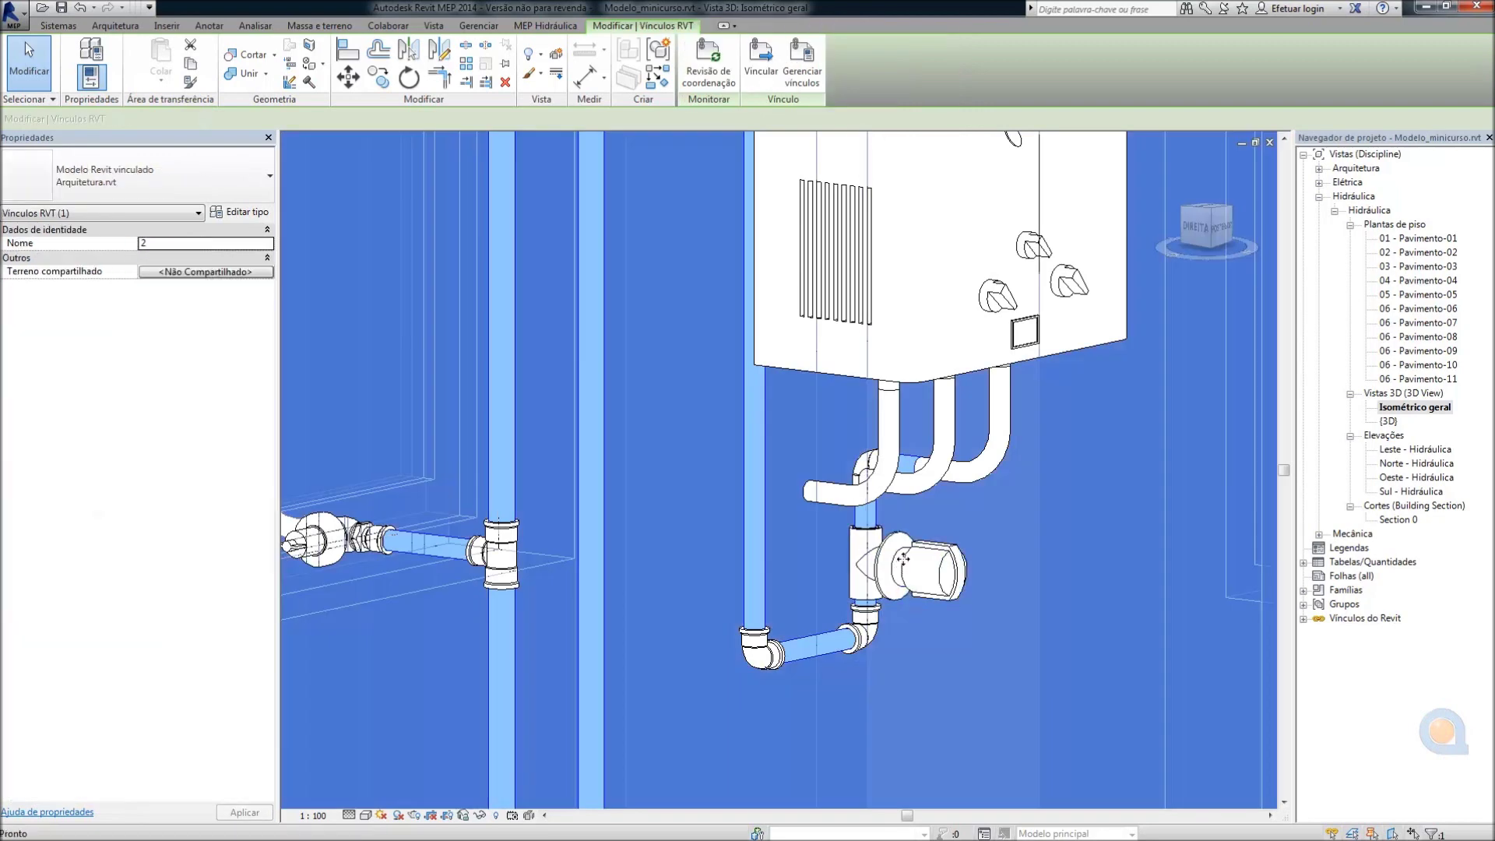
Change the elbow under the heater inlet to Joelho 90 com Bucha de Latao - Agua Fria_Soldavel
key("Escape")
scroll(903, 559, "down", 2)
scroll(834, 472, "up", 3)
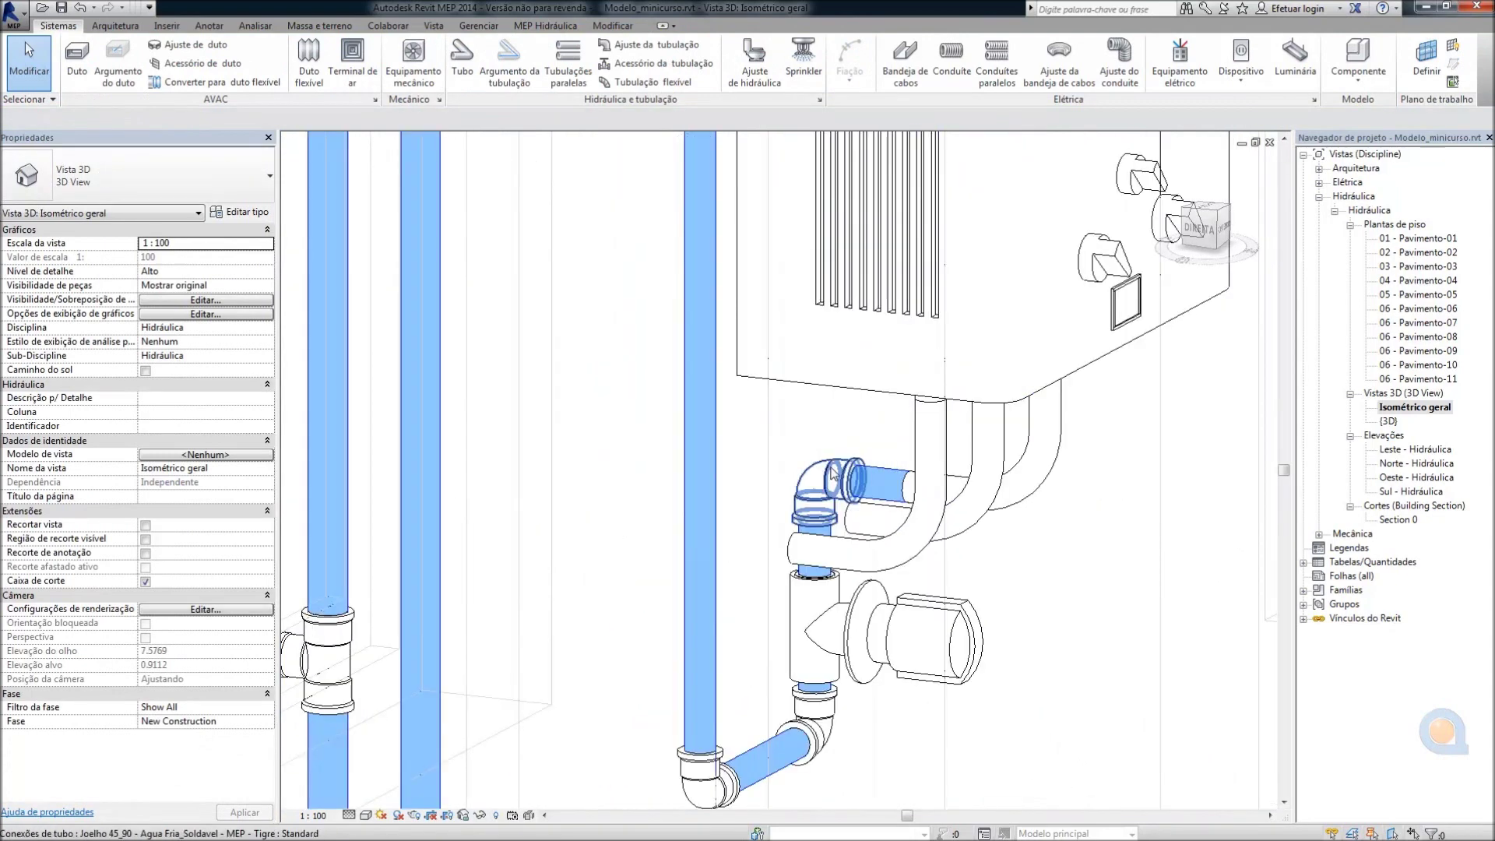
scroll(833, 471, "up", 1)
left_click(837, 471)
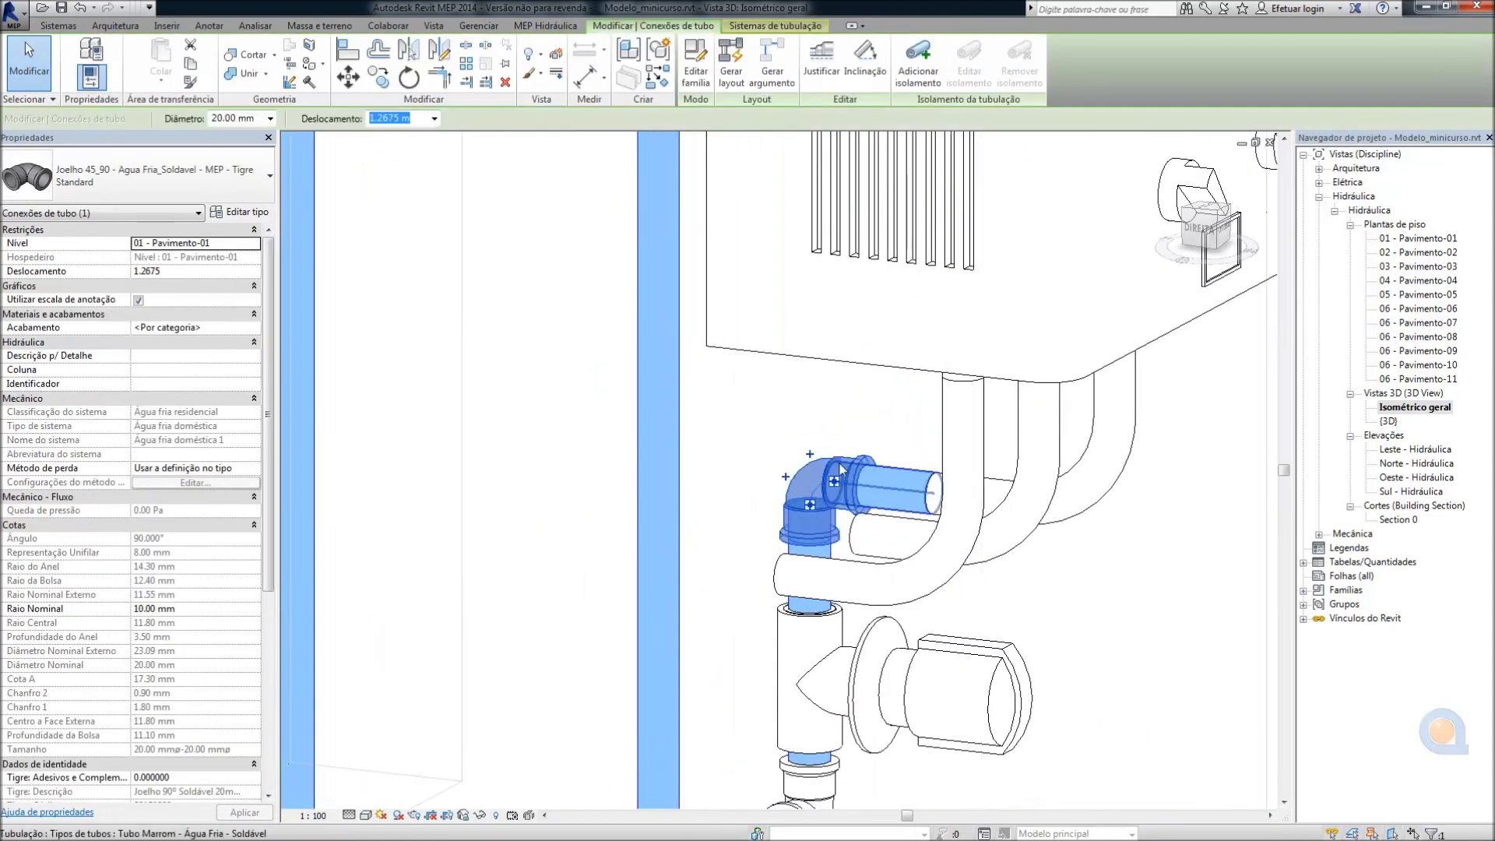
left_click(186, 179)
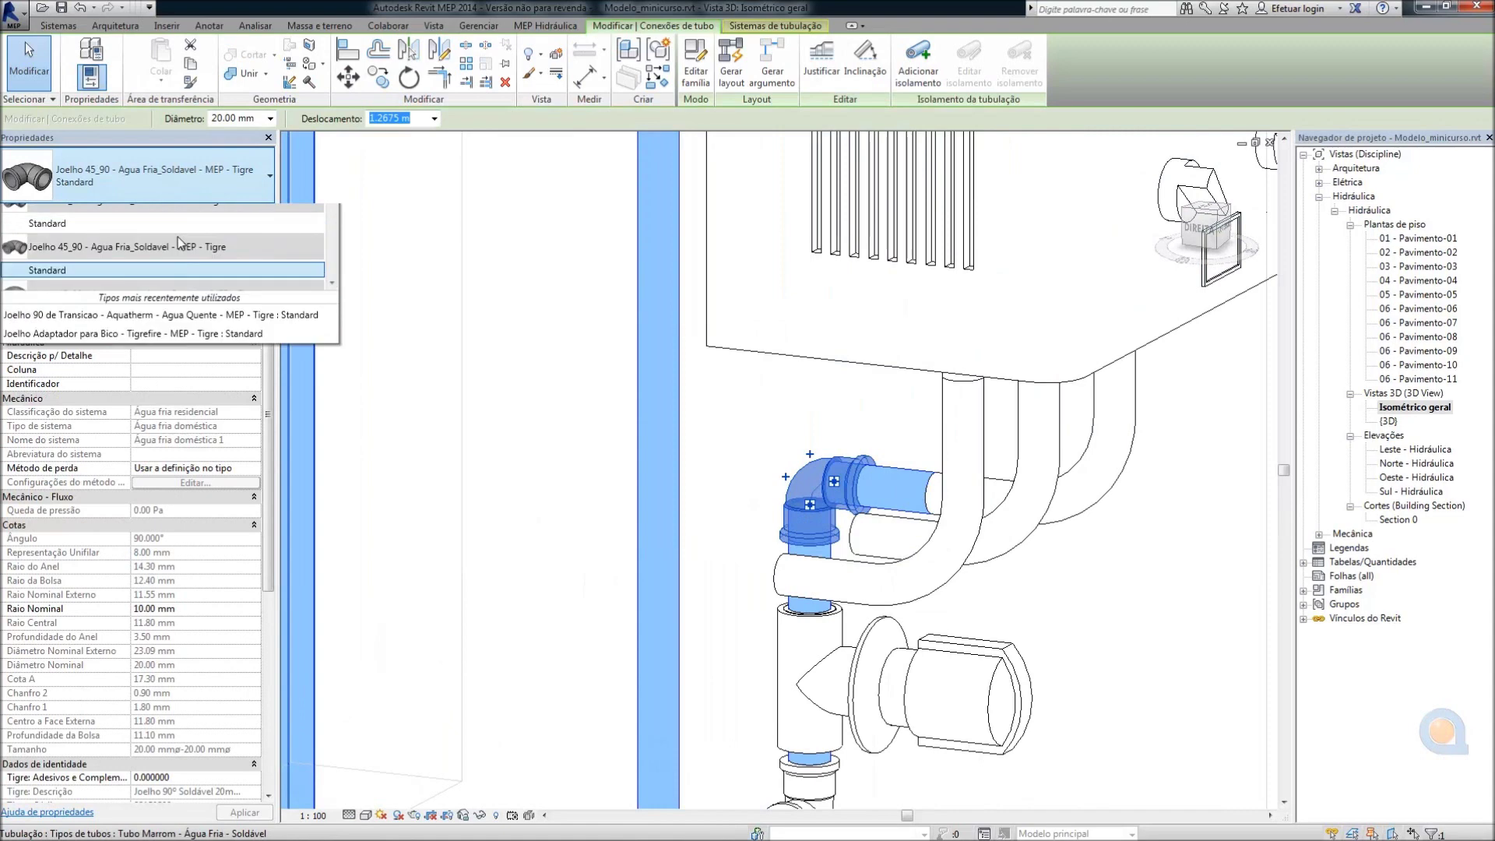
left_click_drag(331, 319, 333, 440)
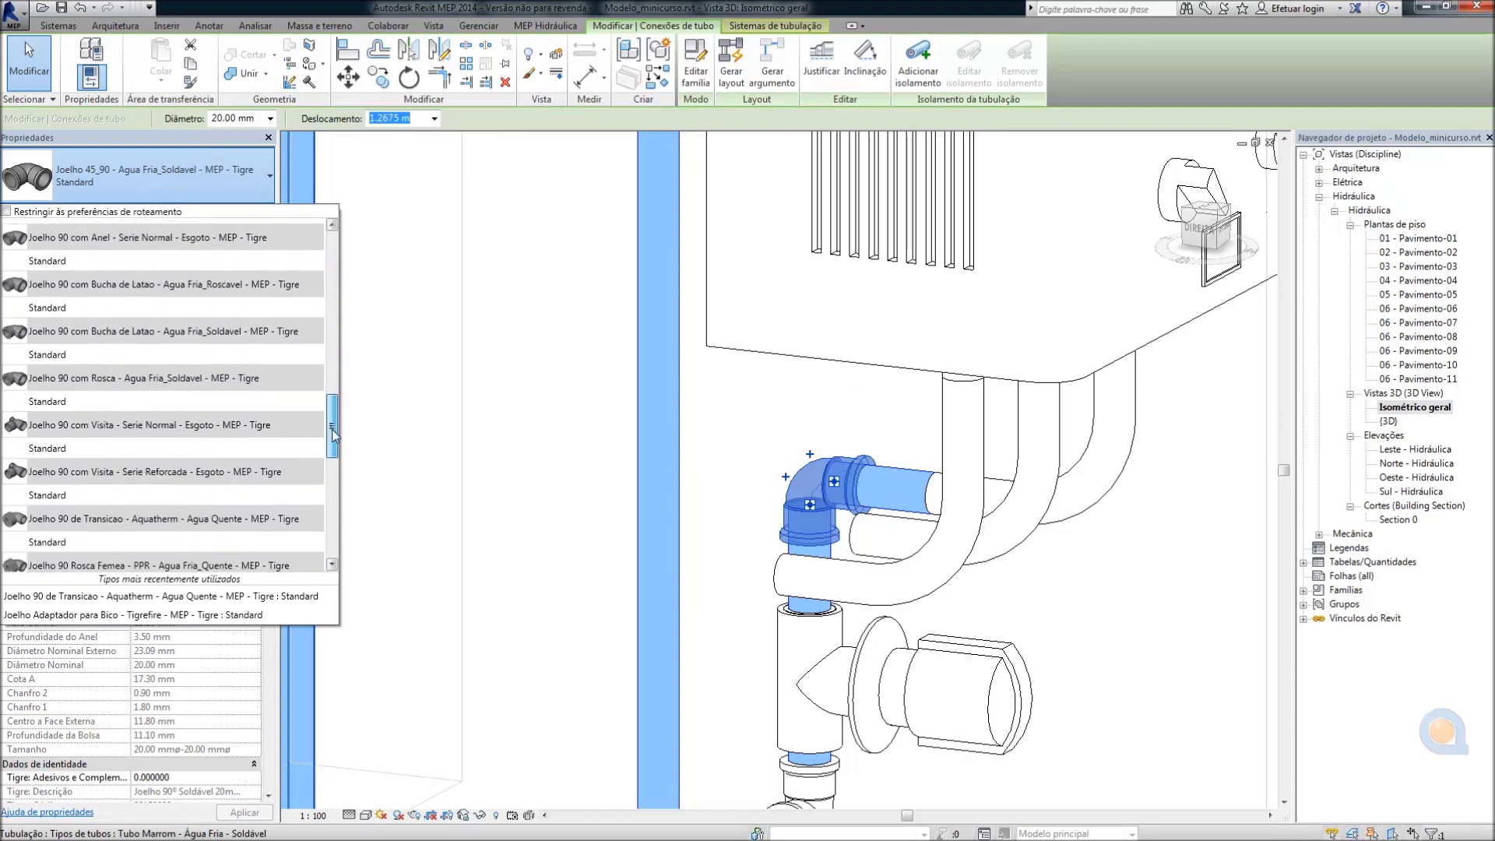
left_click(89, 343)
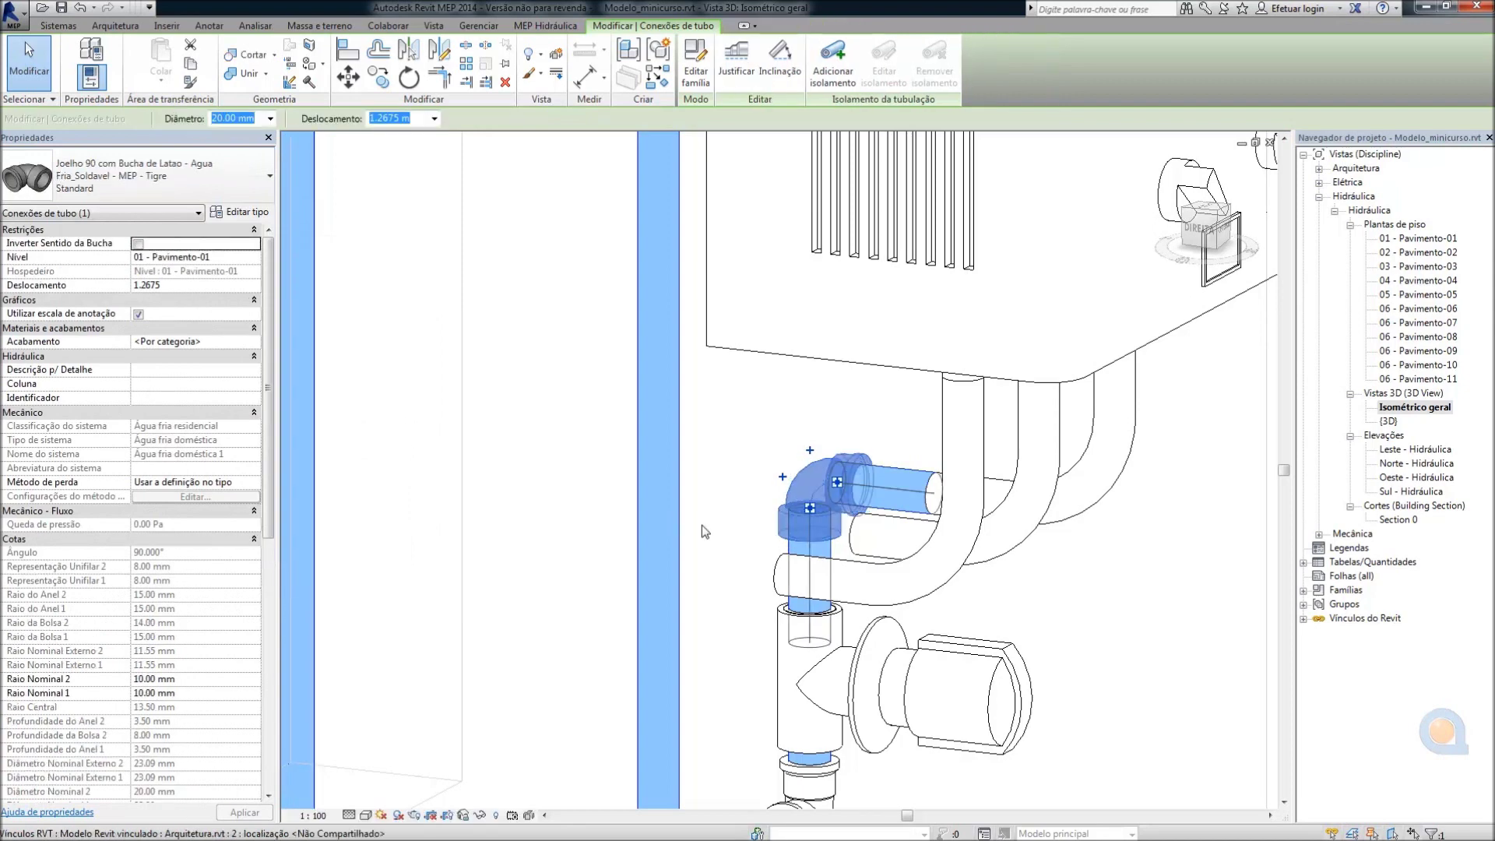
left_click(568, 506)
scroll(795, 537, "down", 5)
scroll(867, 483, "down", 3)
middle_click_drag(867, 483, 1374, 378, "shift")
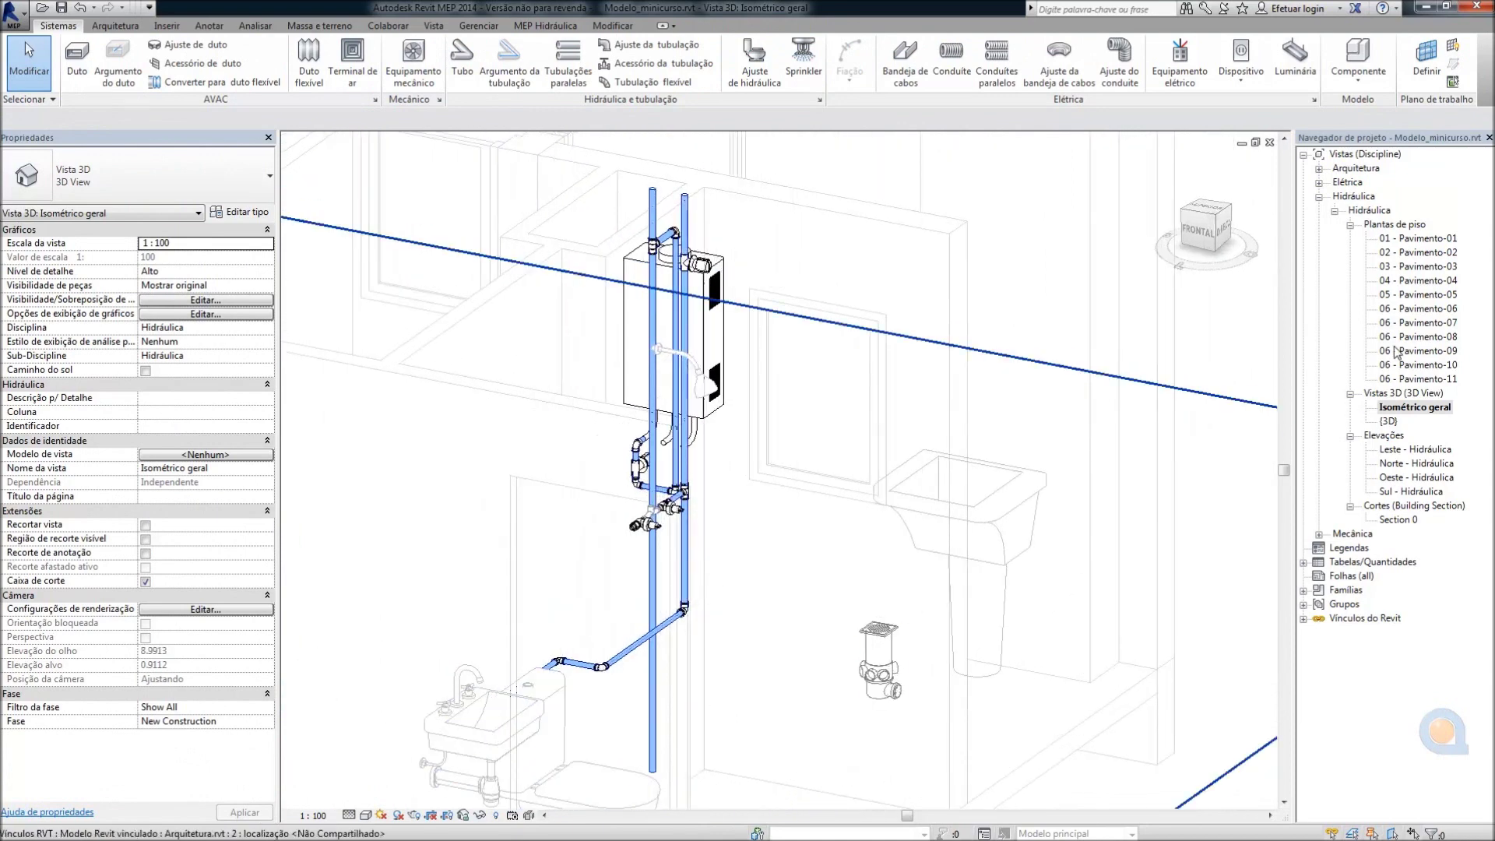
On plan 01 - Pavimento-01, select the toilet, starting and cancelling a pipe (PI)
double_click(1430, 240)
scroll(768, 492, "down", 5)
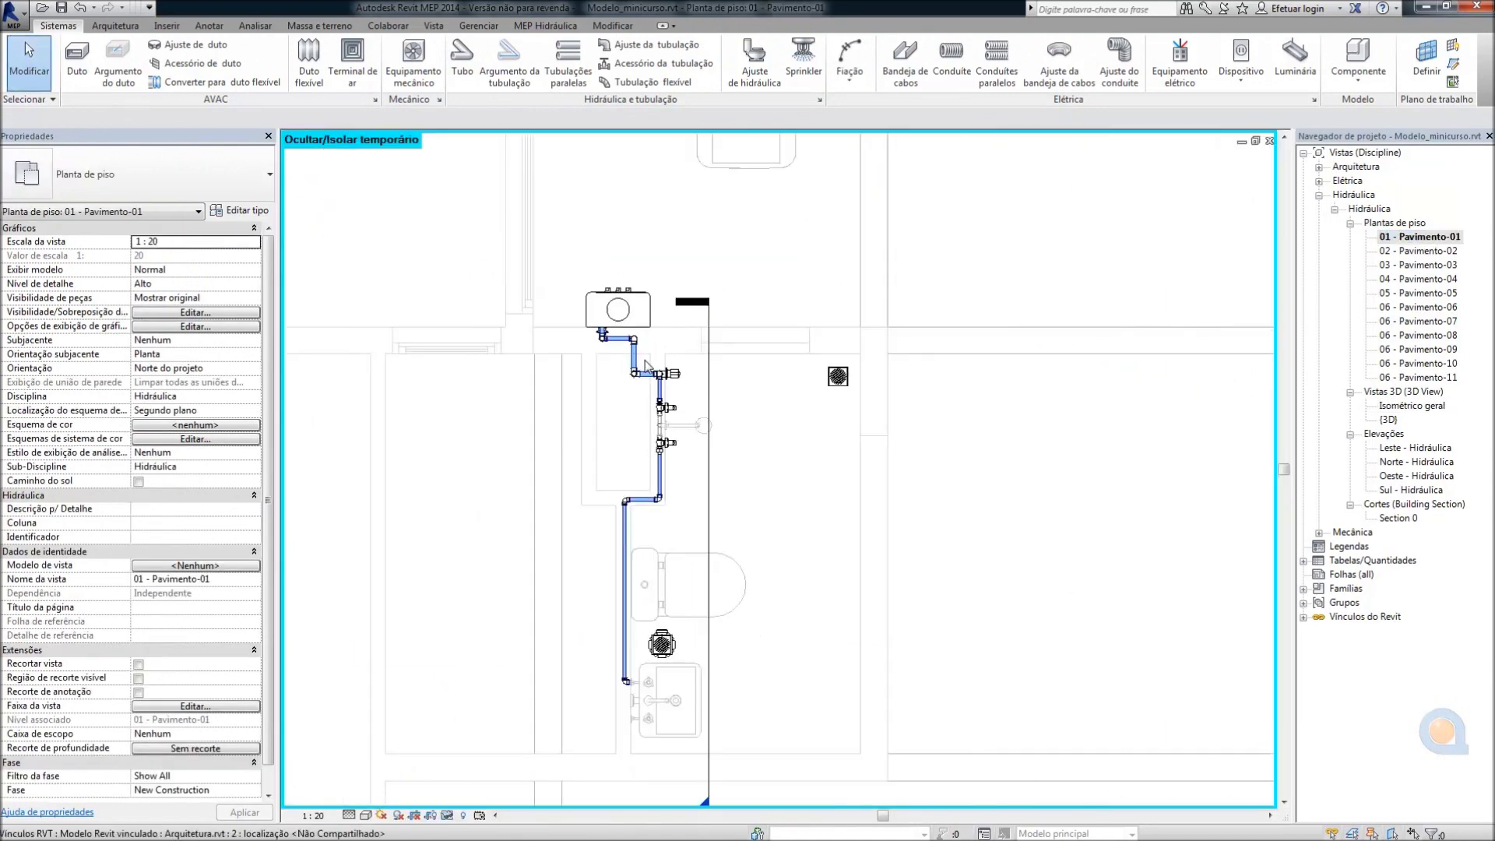
scroll(662, 468, "up", 3)
scroll(639, 451, "up", 2)
scroll(619, 434, "up", 2)
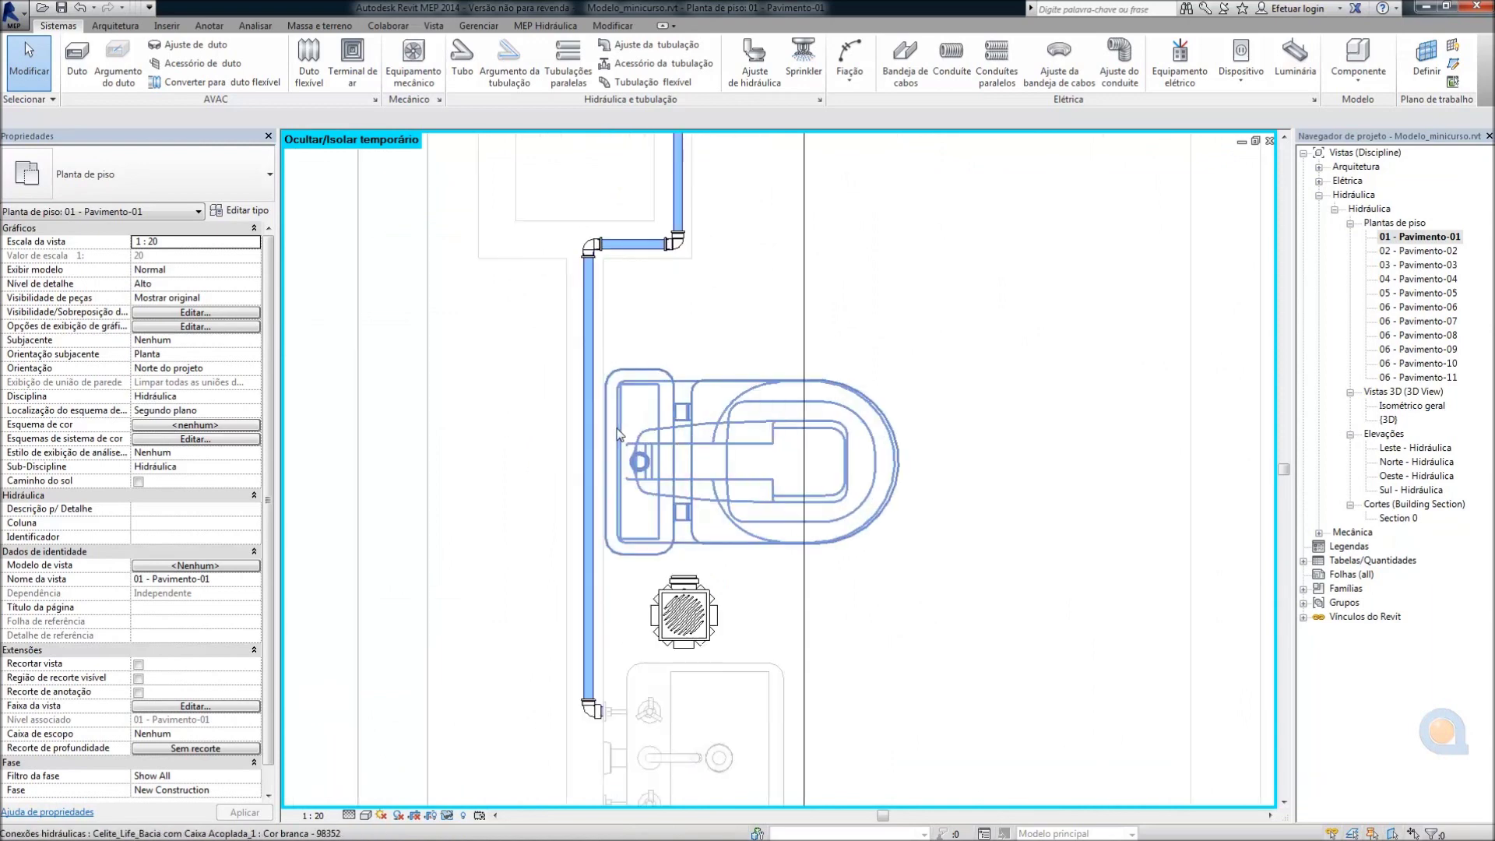
scroll(617, 446, "up", 1)
left_click(726, 373)
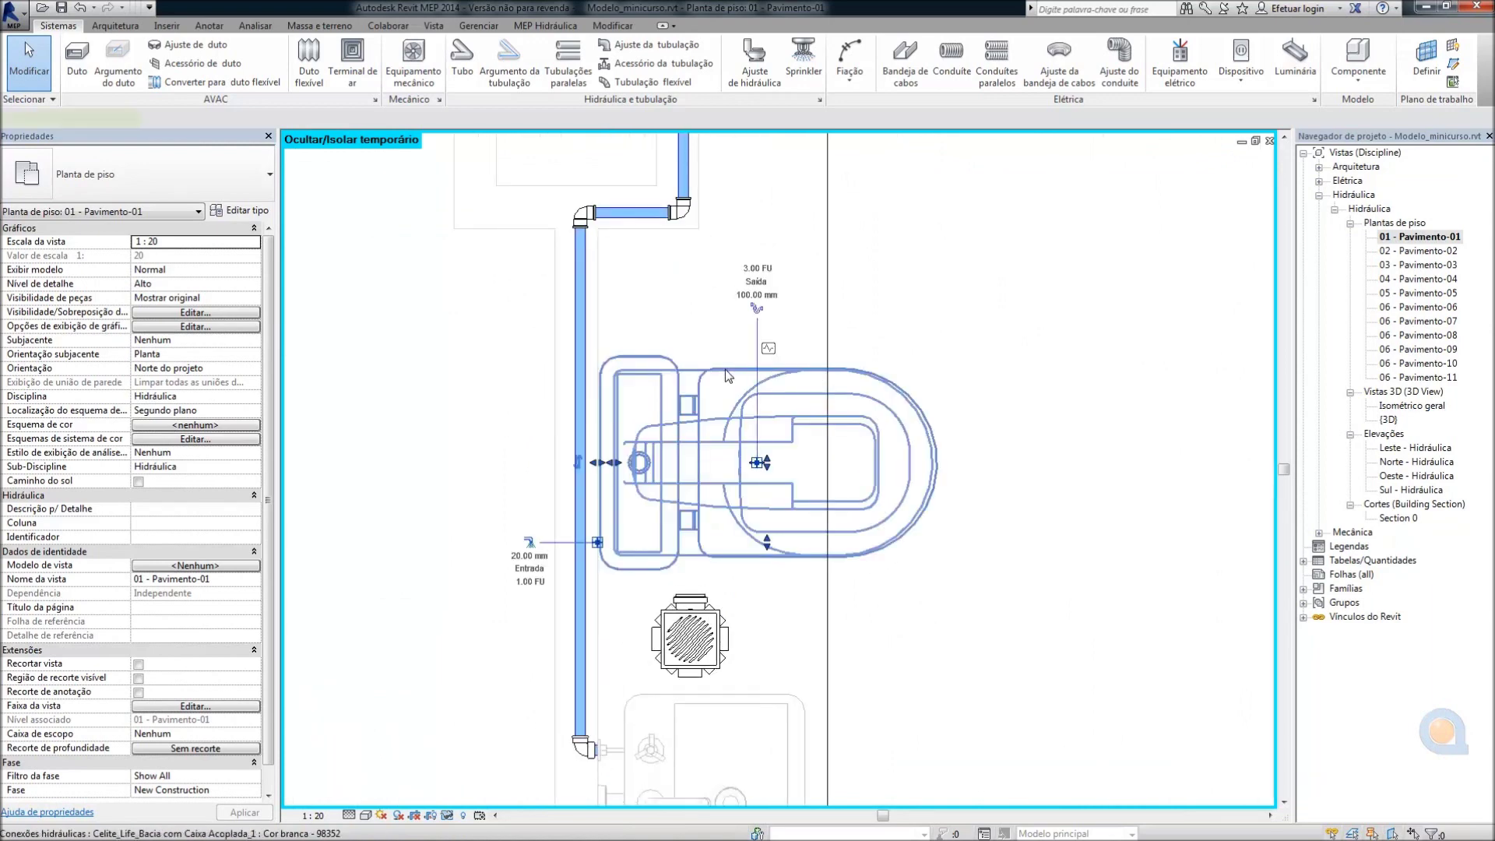
key("p")
key("i")
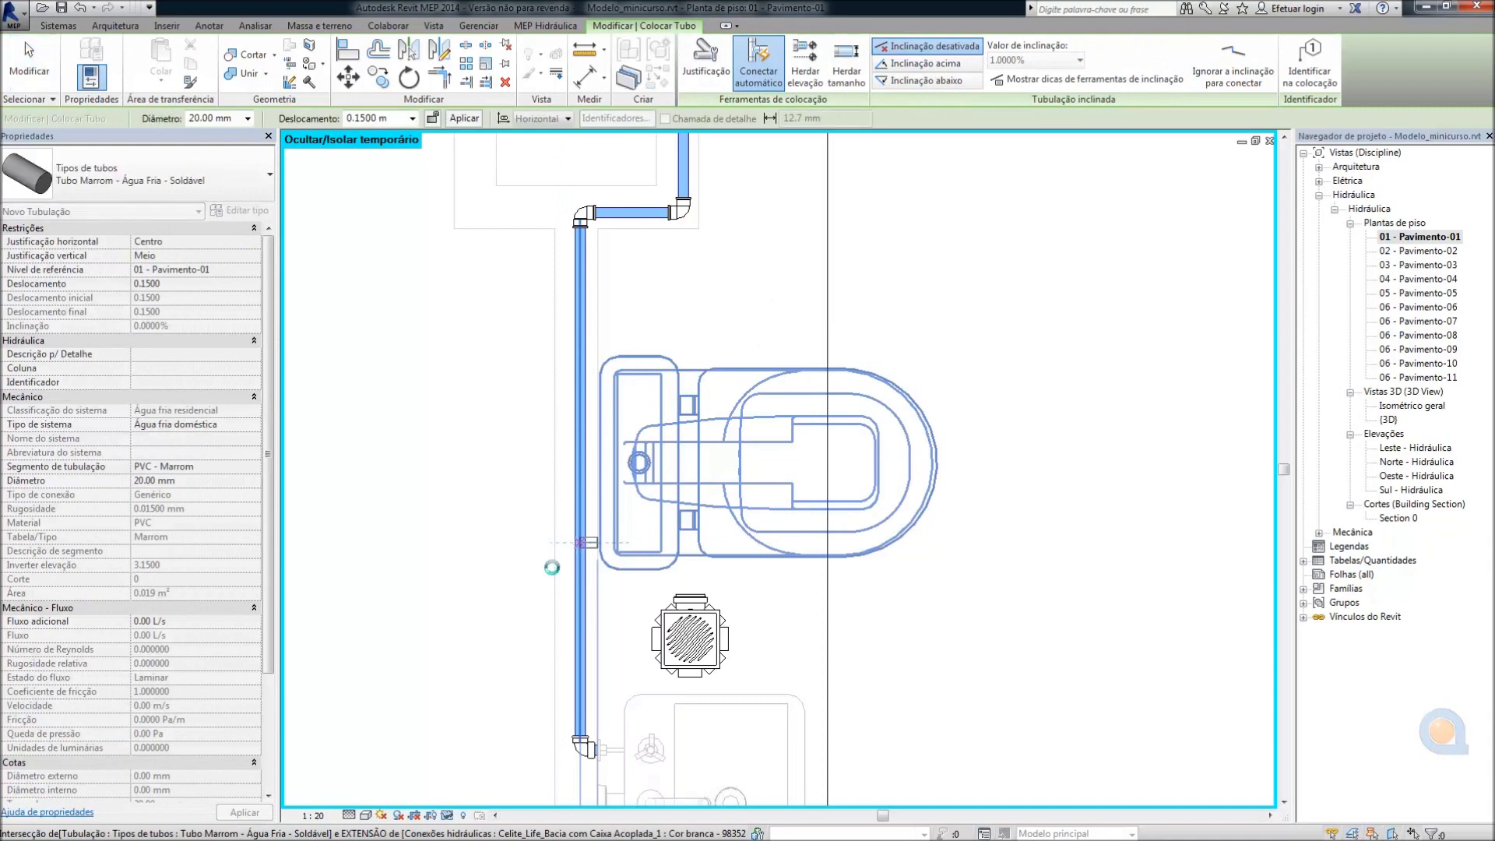
key("Escape")
key("Escape")
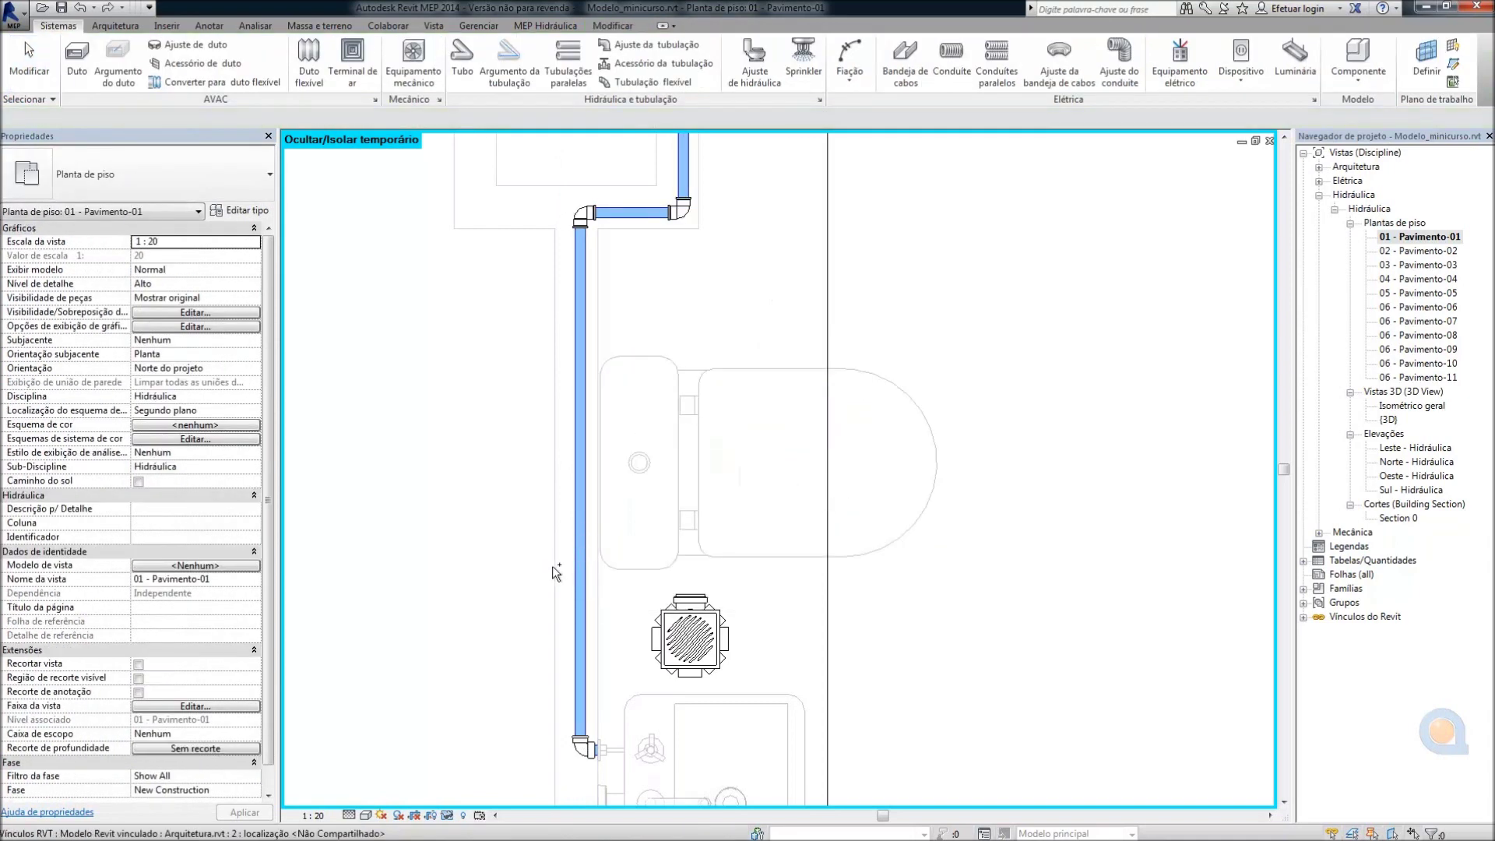
Use Conectar com to join the toilet's cold-water connector to the supply pipe
left_click(745, 369)
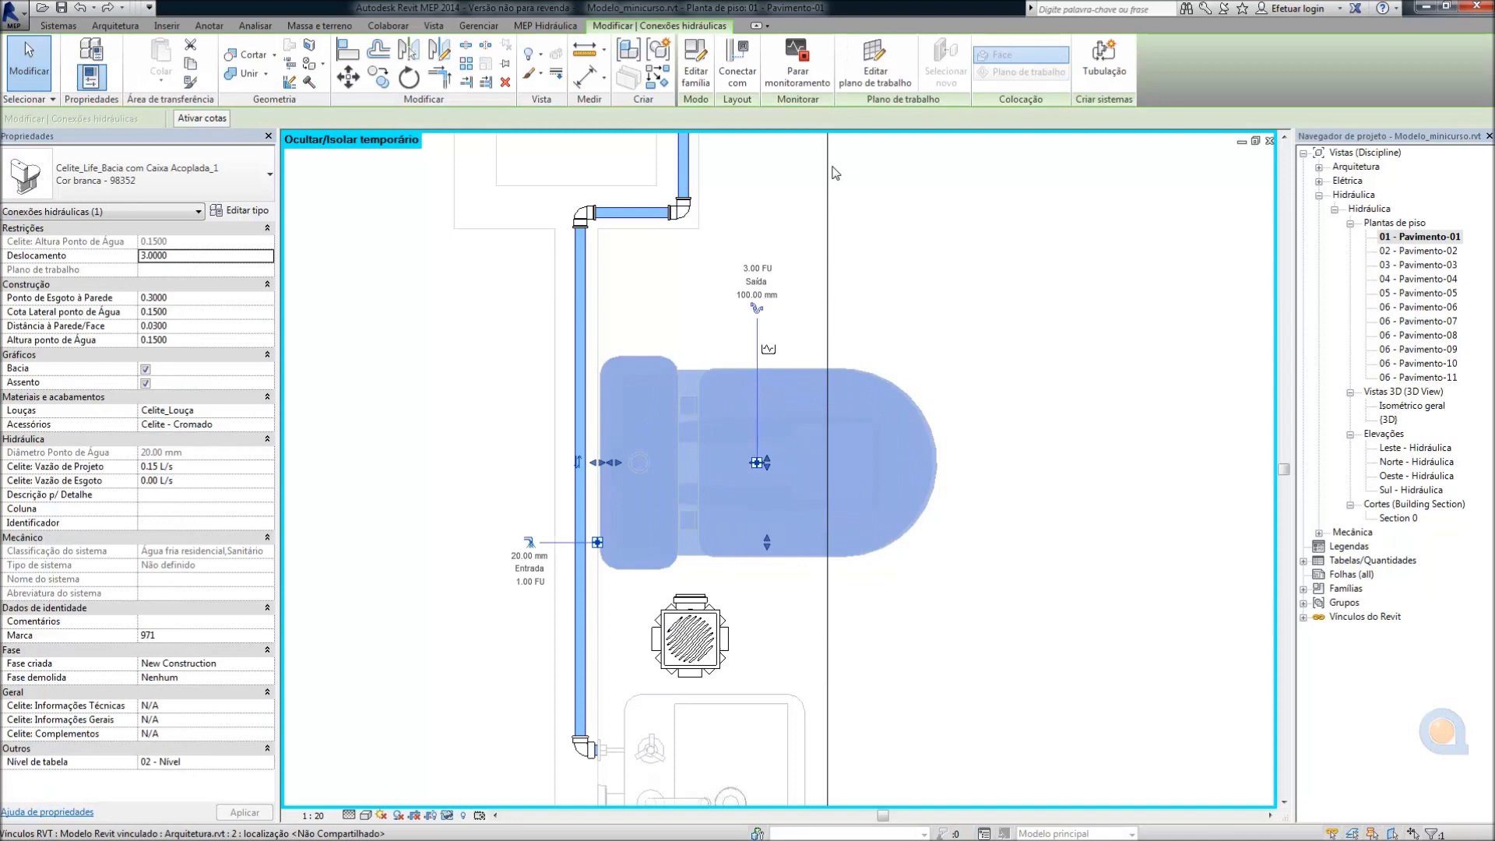
left_click(738, 61)
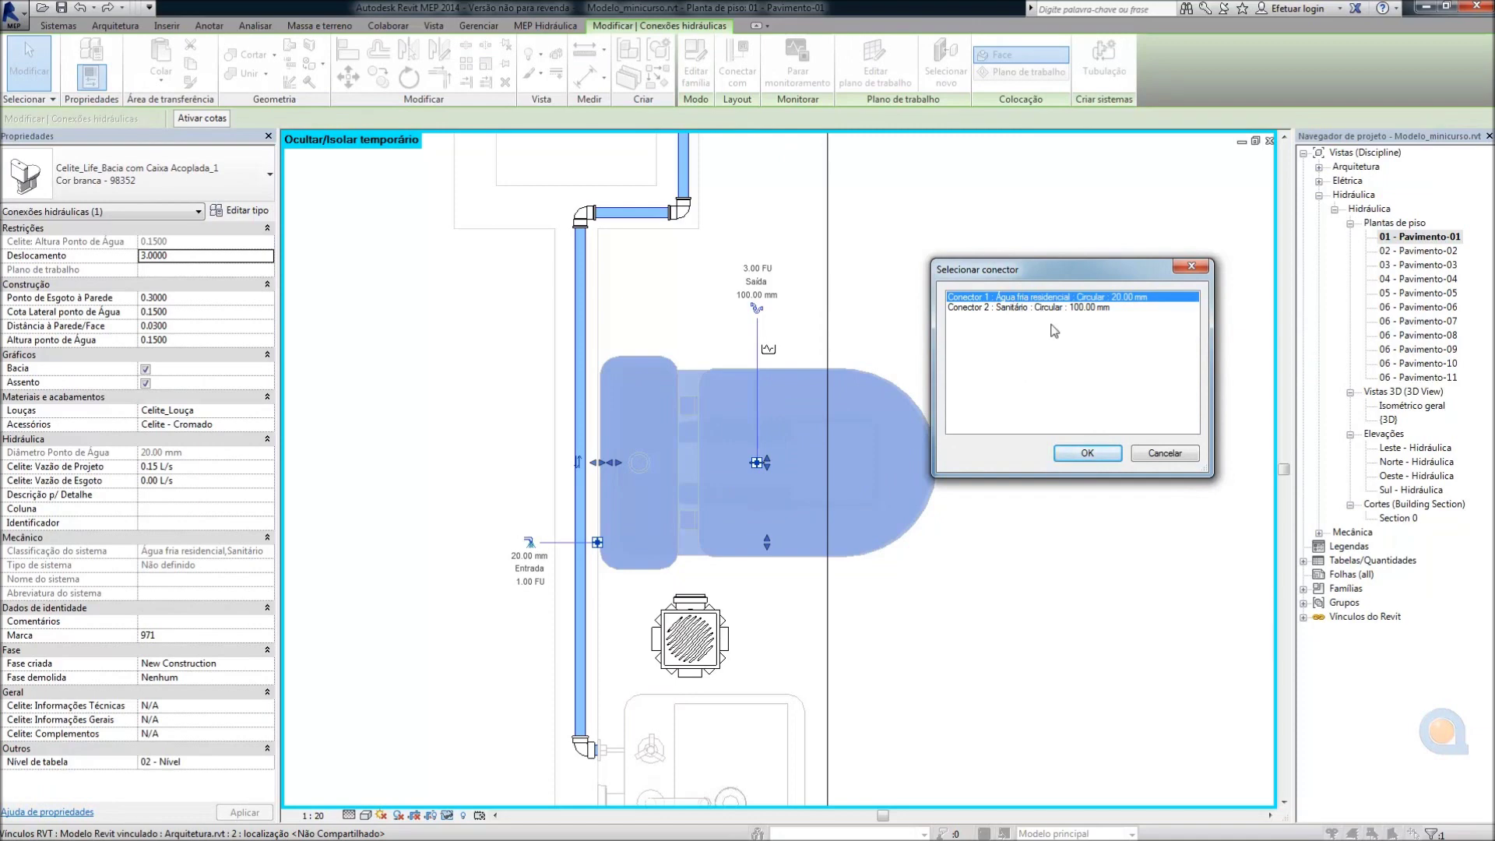
left_click(1088, 453)
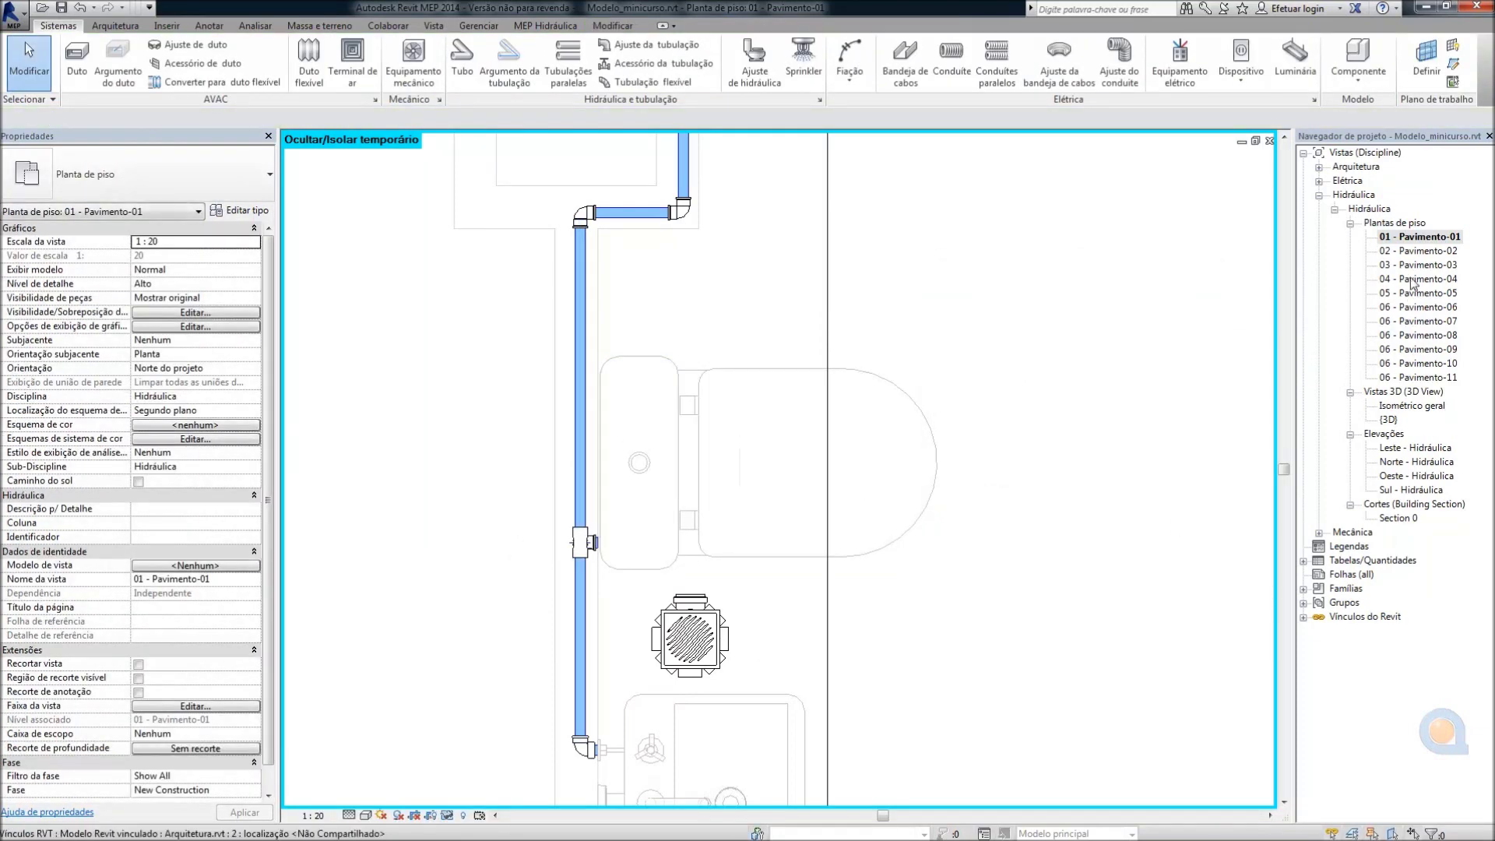
double_click(1402, 407)
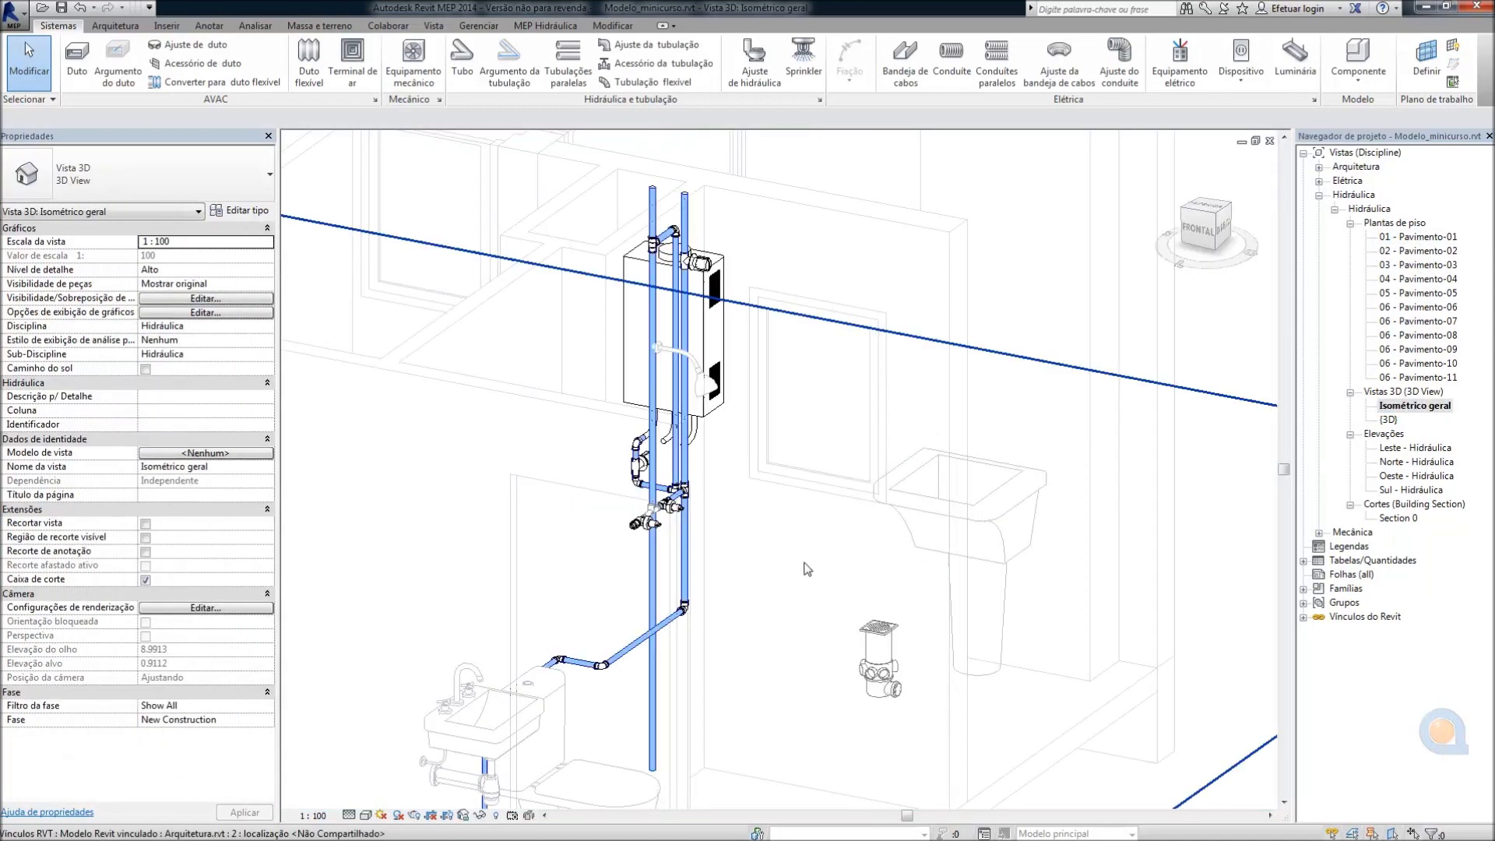
Select the elbow at the toilet supply's lower end and browse fitting types without changing
scroll(550, 667, "up", 2)
scroll(551, 668, "up", 4)
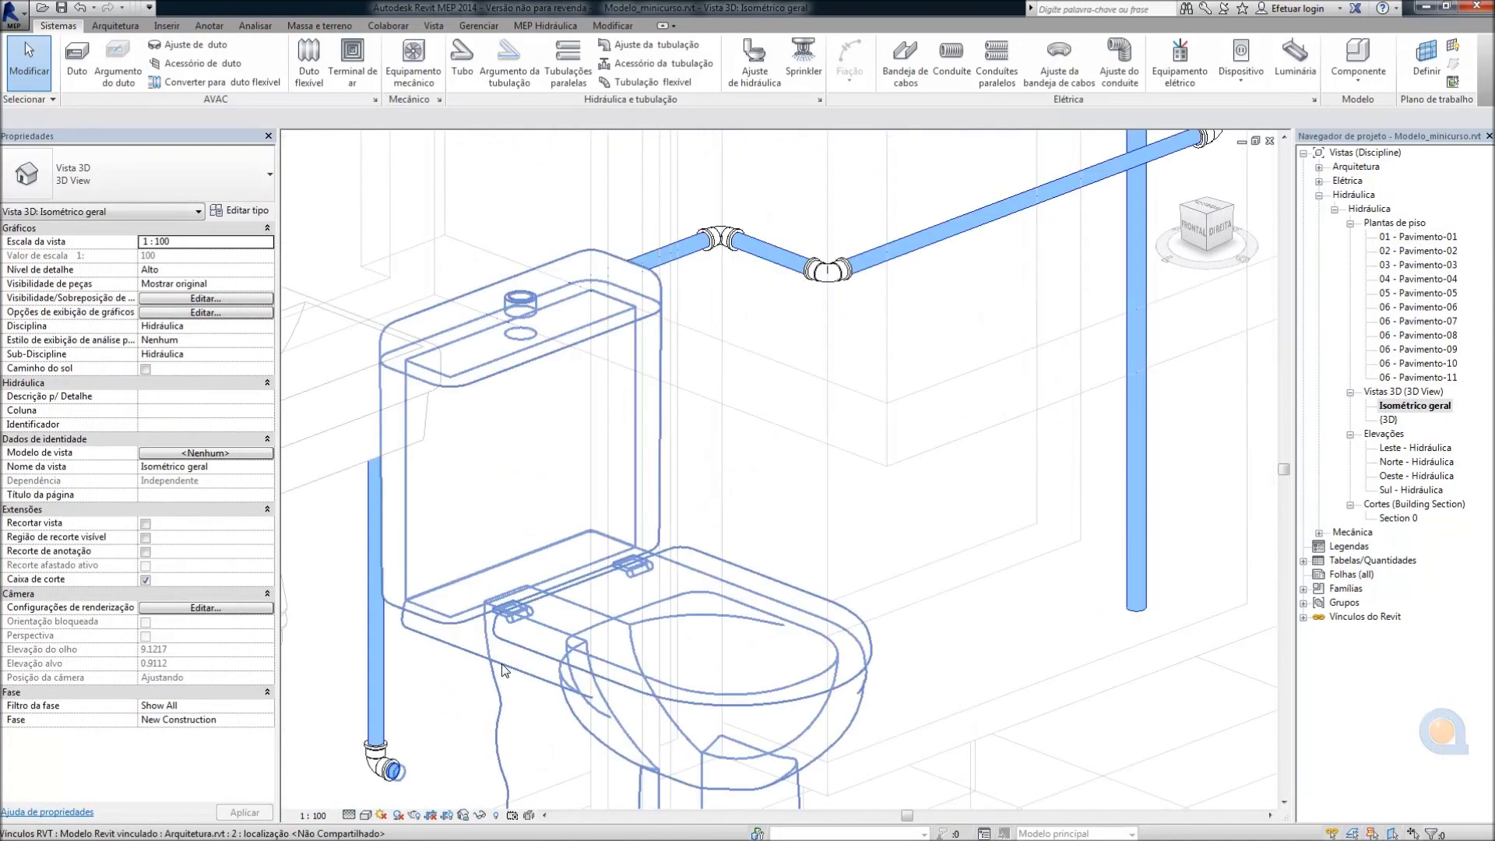
scroll(697, 525, "up", 3)
scroll(607, 592, "up", 1)
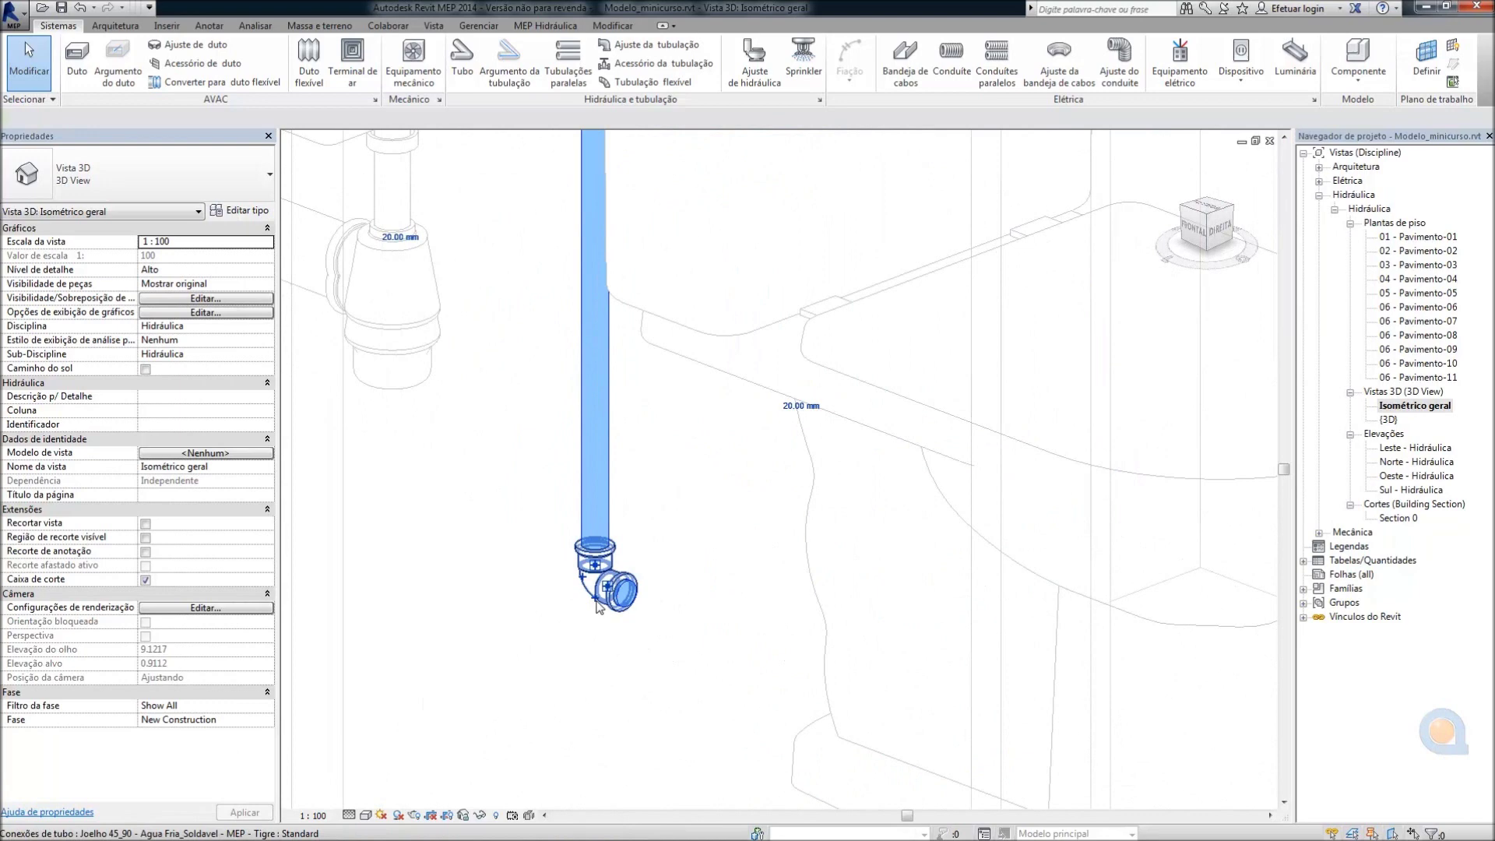
left_click(607, 588)
left_click(217, 184)
left_click_drag(332, 352, 325, 446)
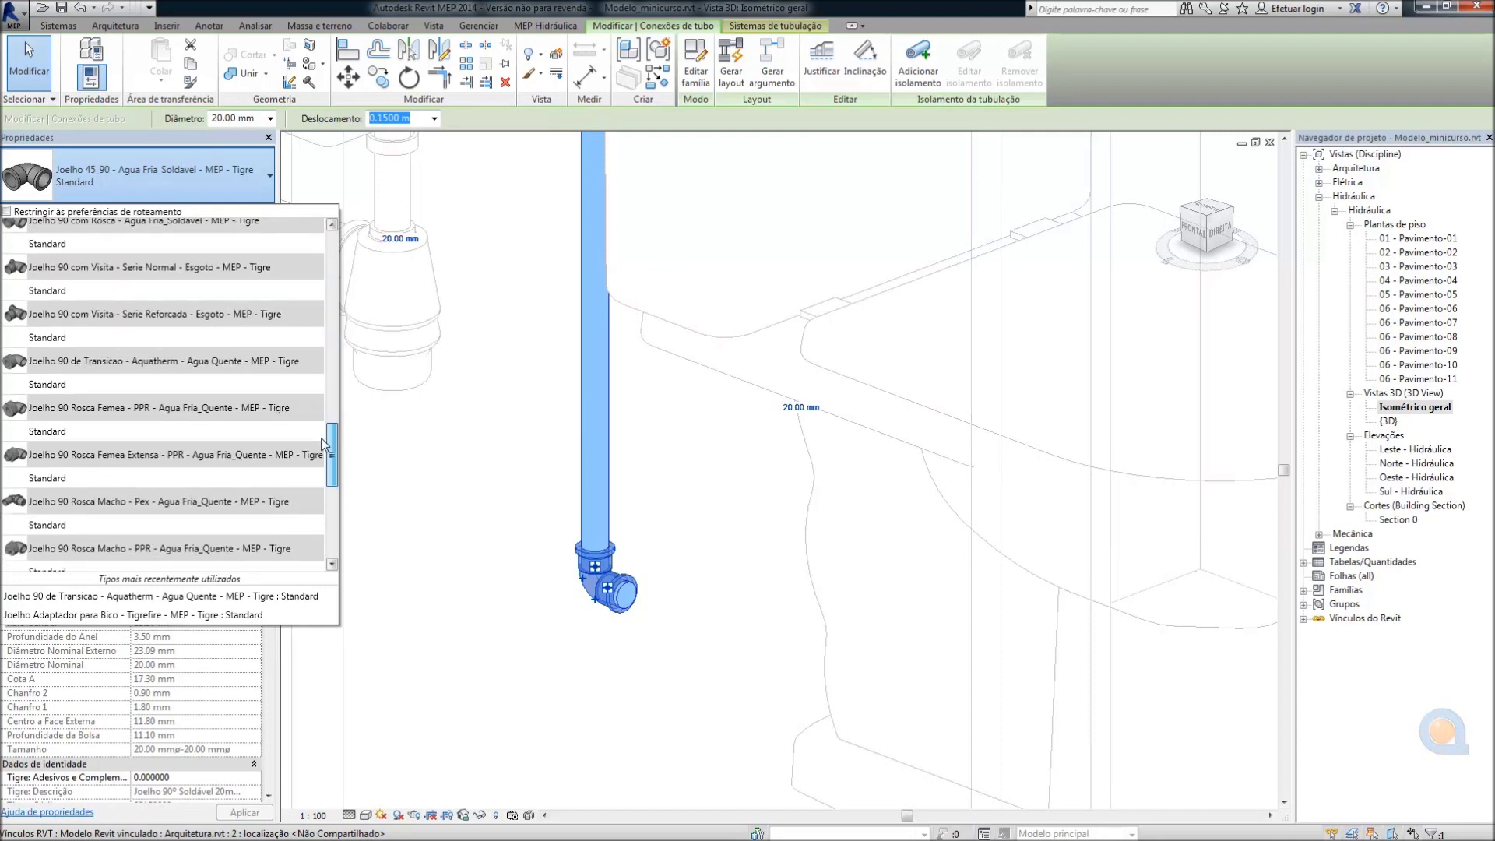
key("Escape")
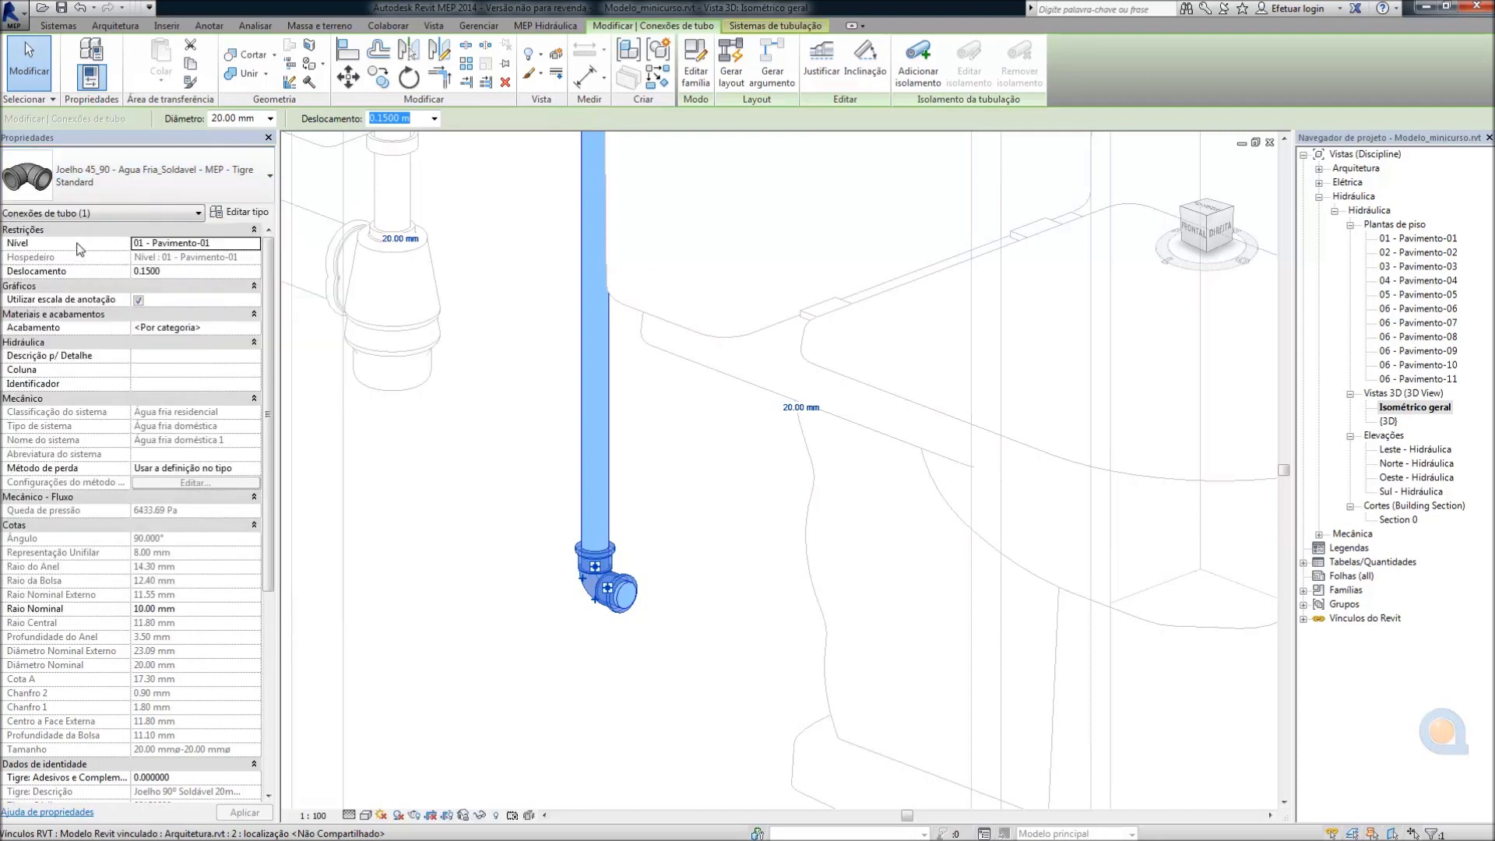
Set that elbow's type to Joelho 90 com Bucha de Latao - Agua Fria_Soldavel
left_click(77, 179)
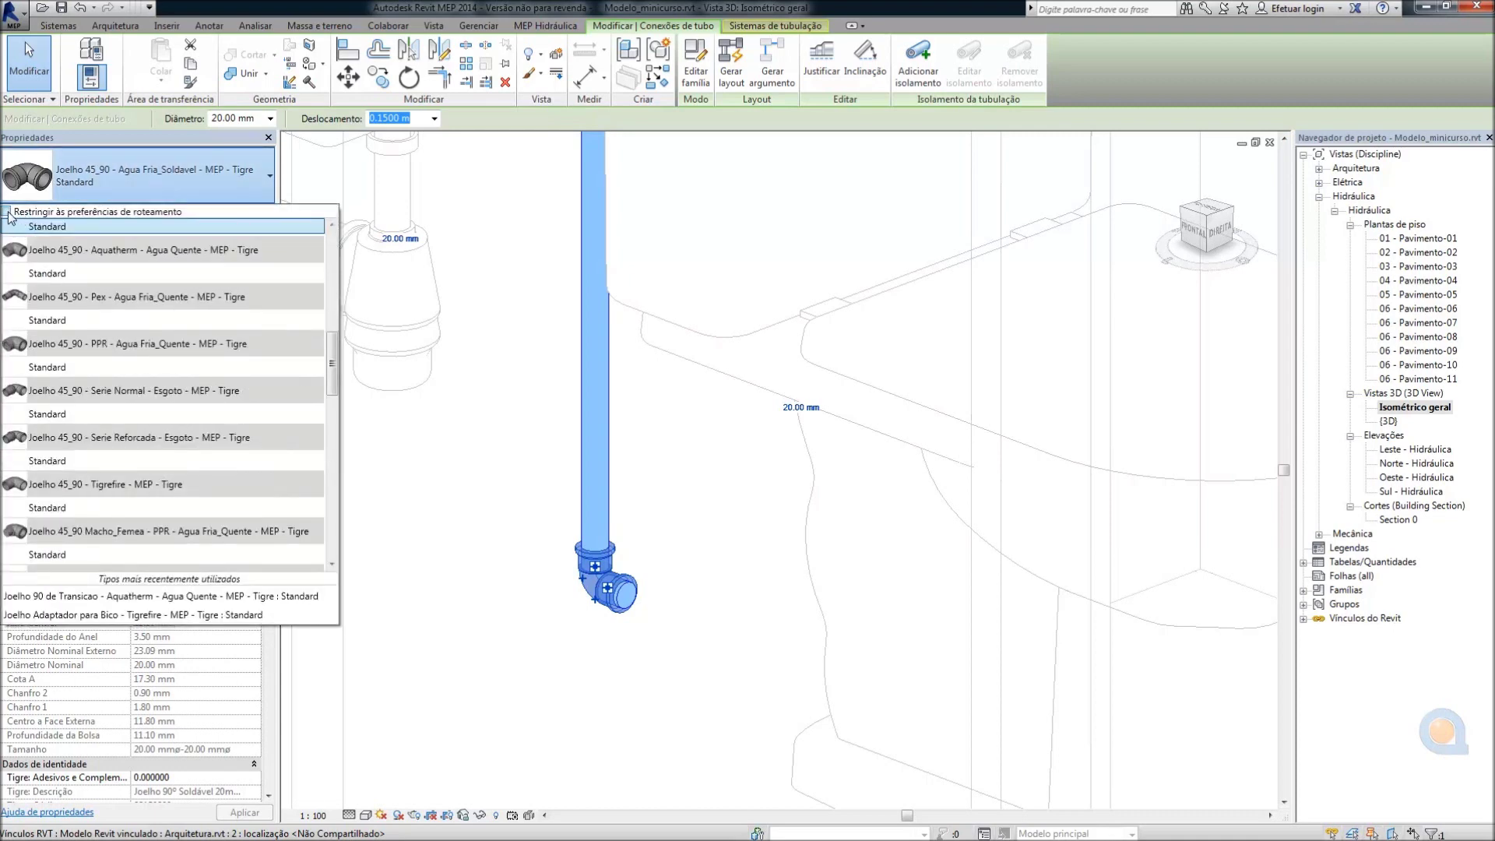
left_click(7, 211)
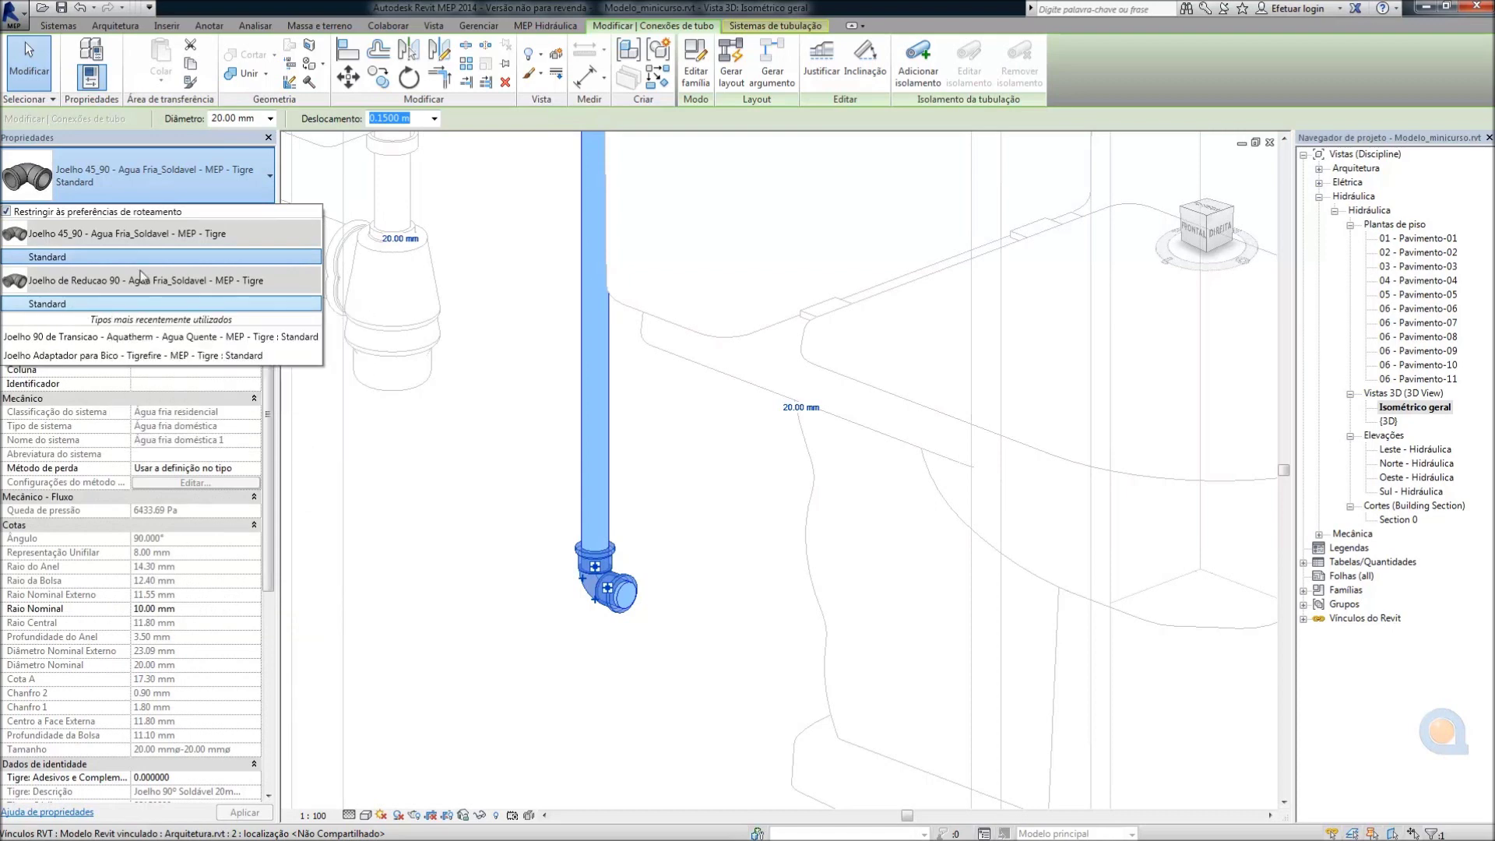
left_click(7, 211)
left_click_drag(333, 233, 333, 436)
mouse_move(334, 450)
left_mouse_down()
mouse_move(335, 491)
mouse_move(343, 438)
left_mouse_up()
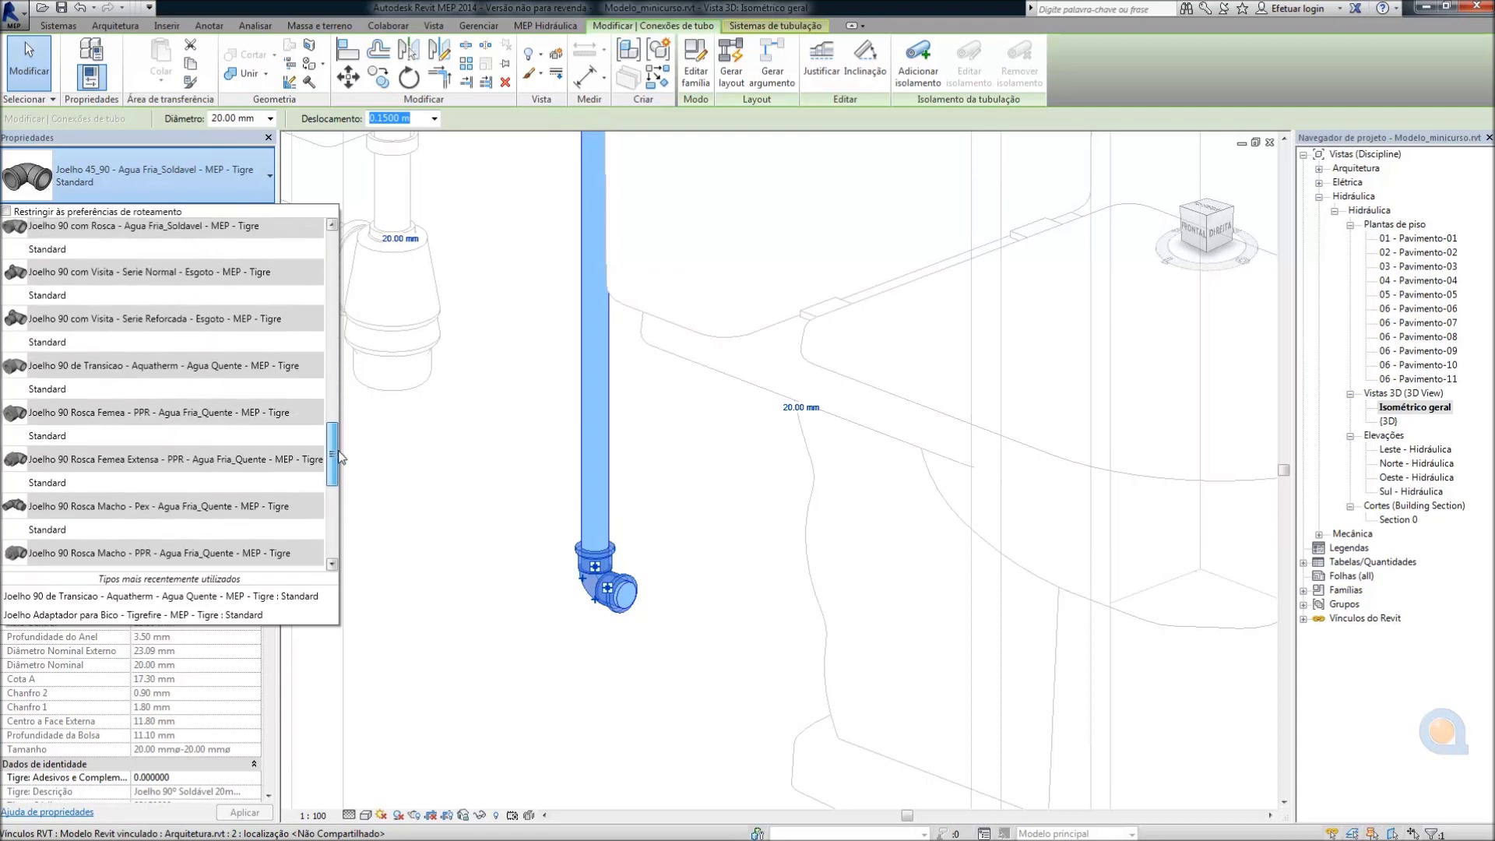
scroll(280, 415, "up", 2)
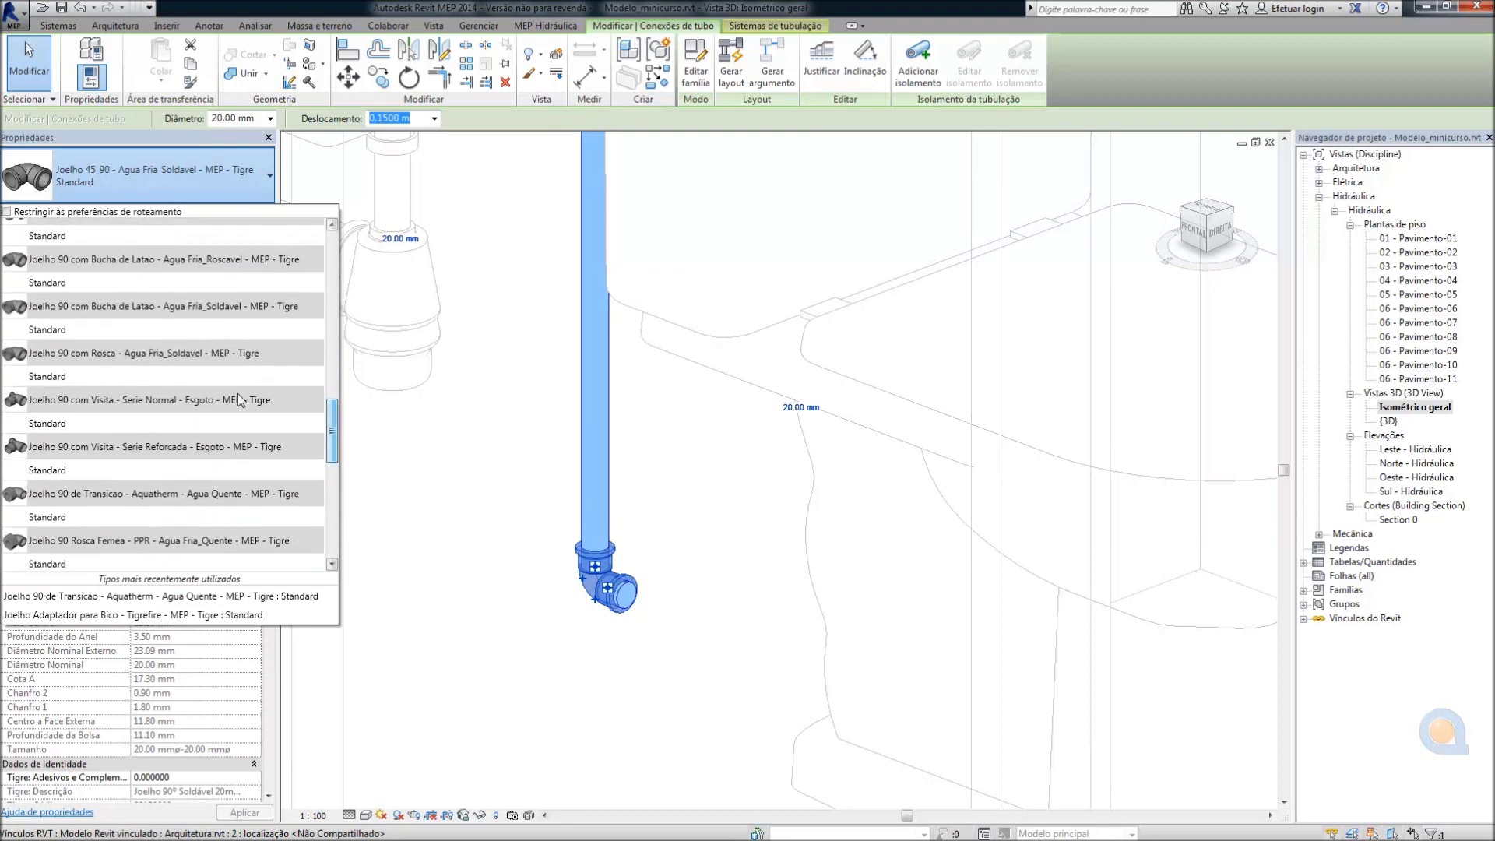
left_click(50, 328)
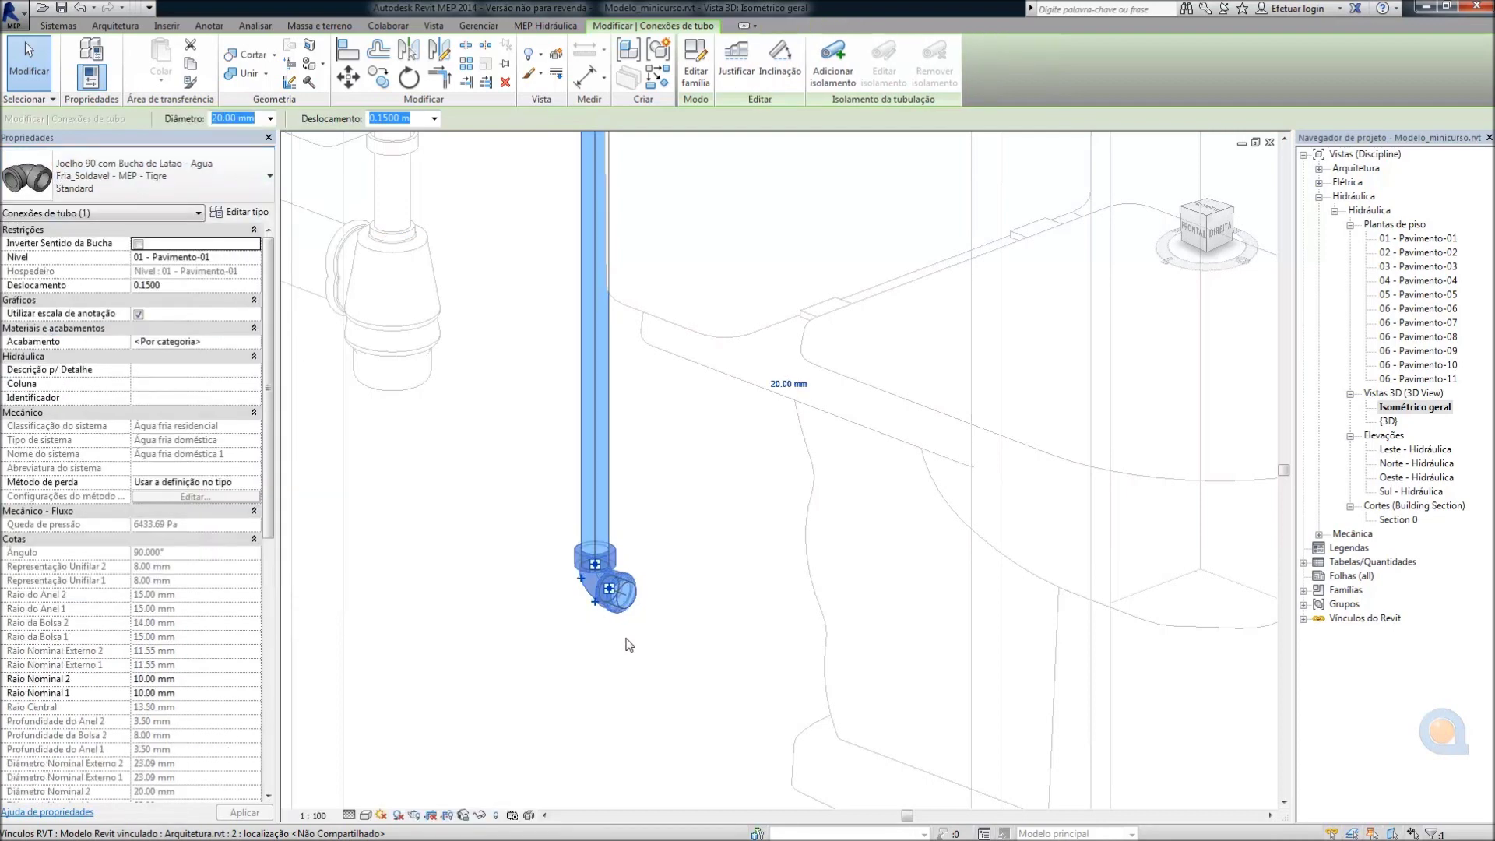
left_click(554, 653)
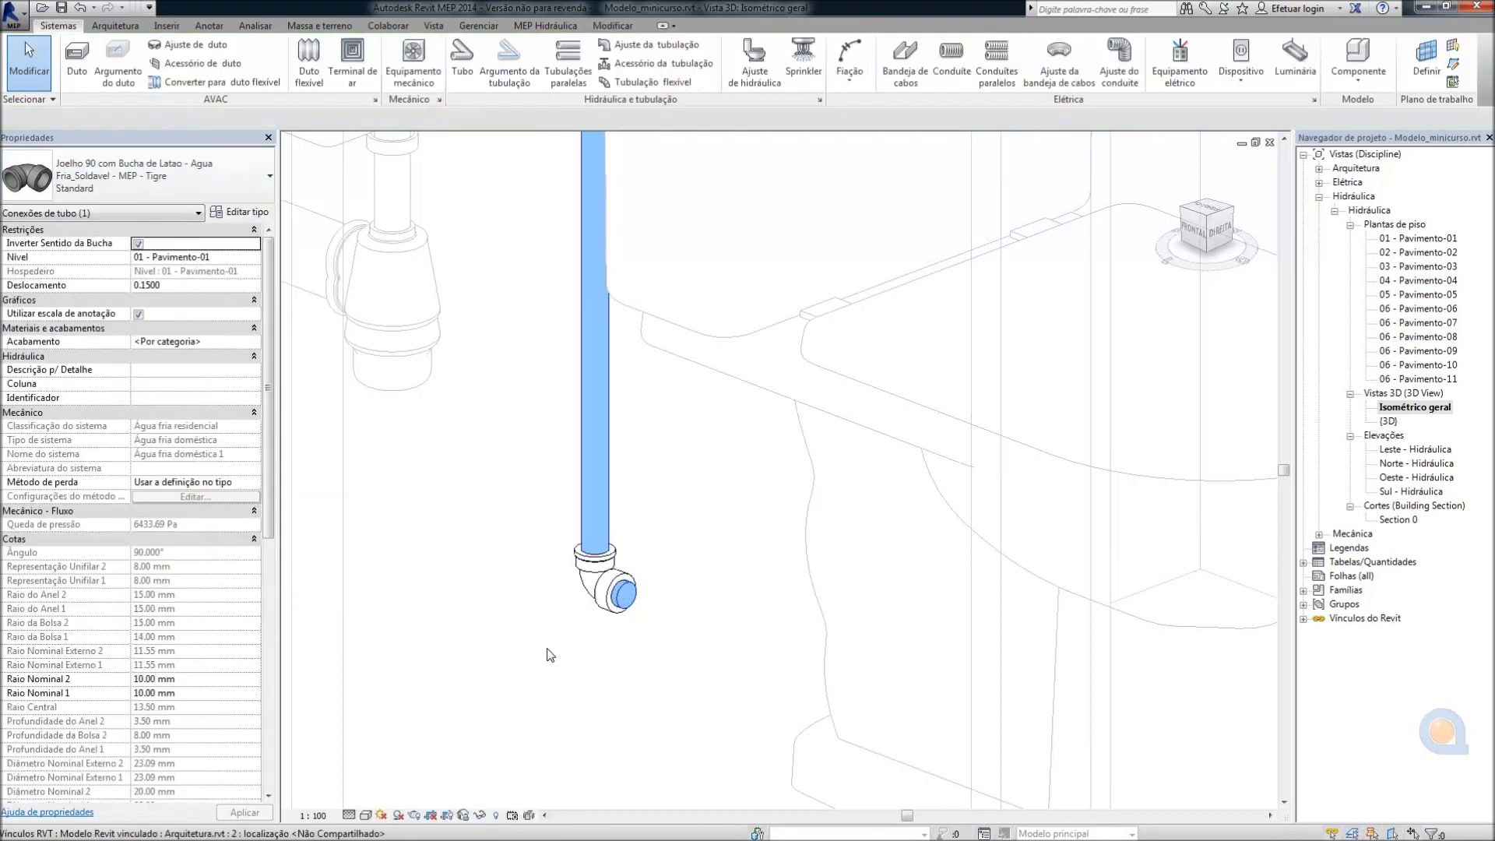
key("Escape")
scroll(577, 585, "down", 5)
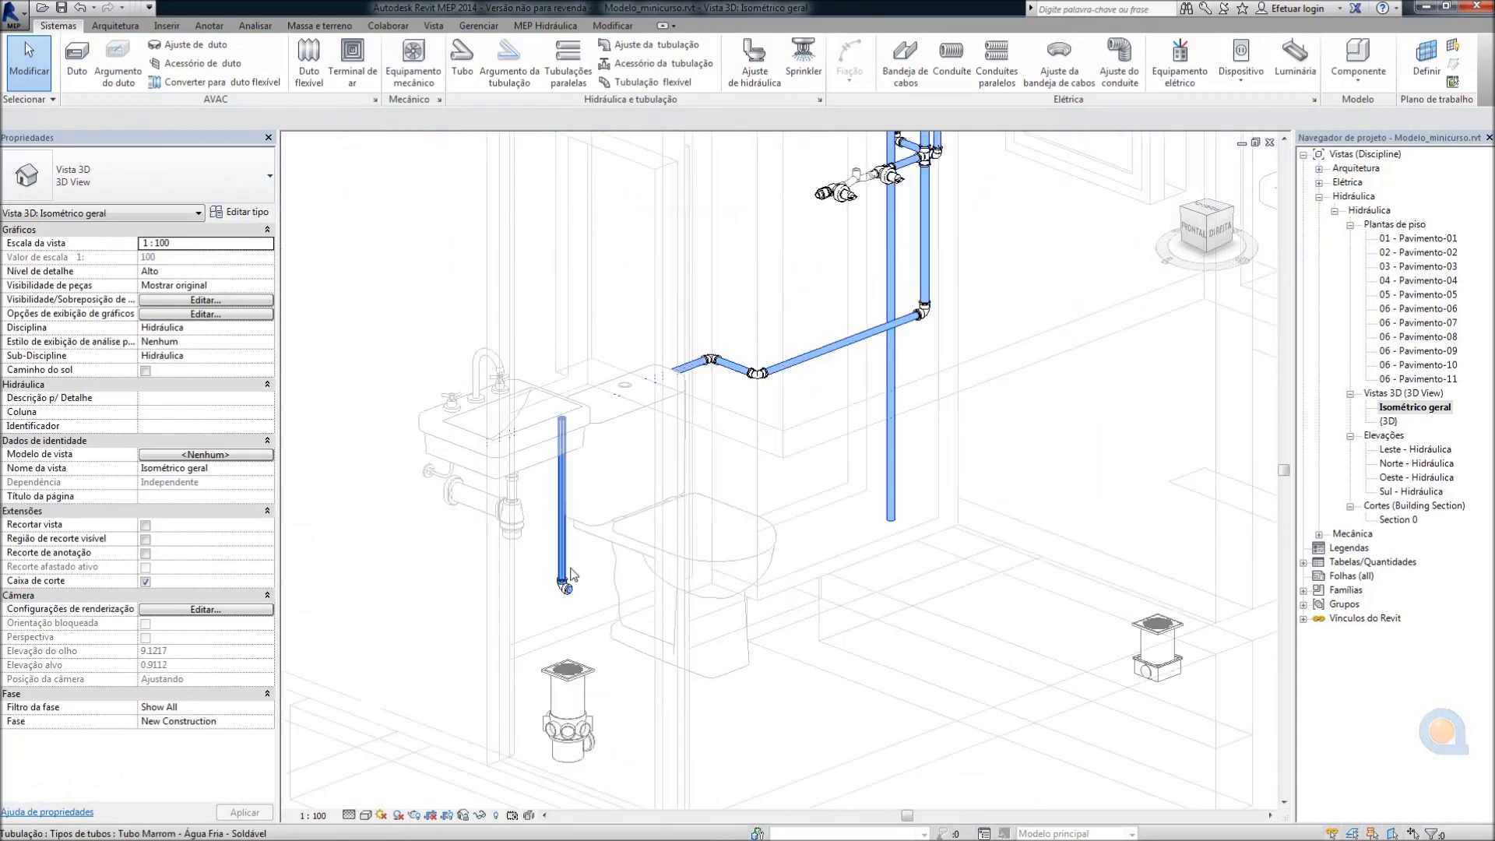
scroll(630, 527, "down", 2)
scroll(635, 535, "down", 2)
scroll(643, 545, "down", 2)
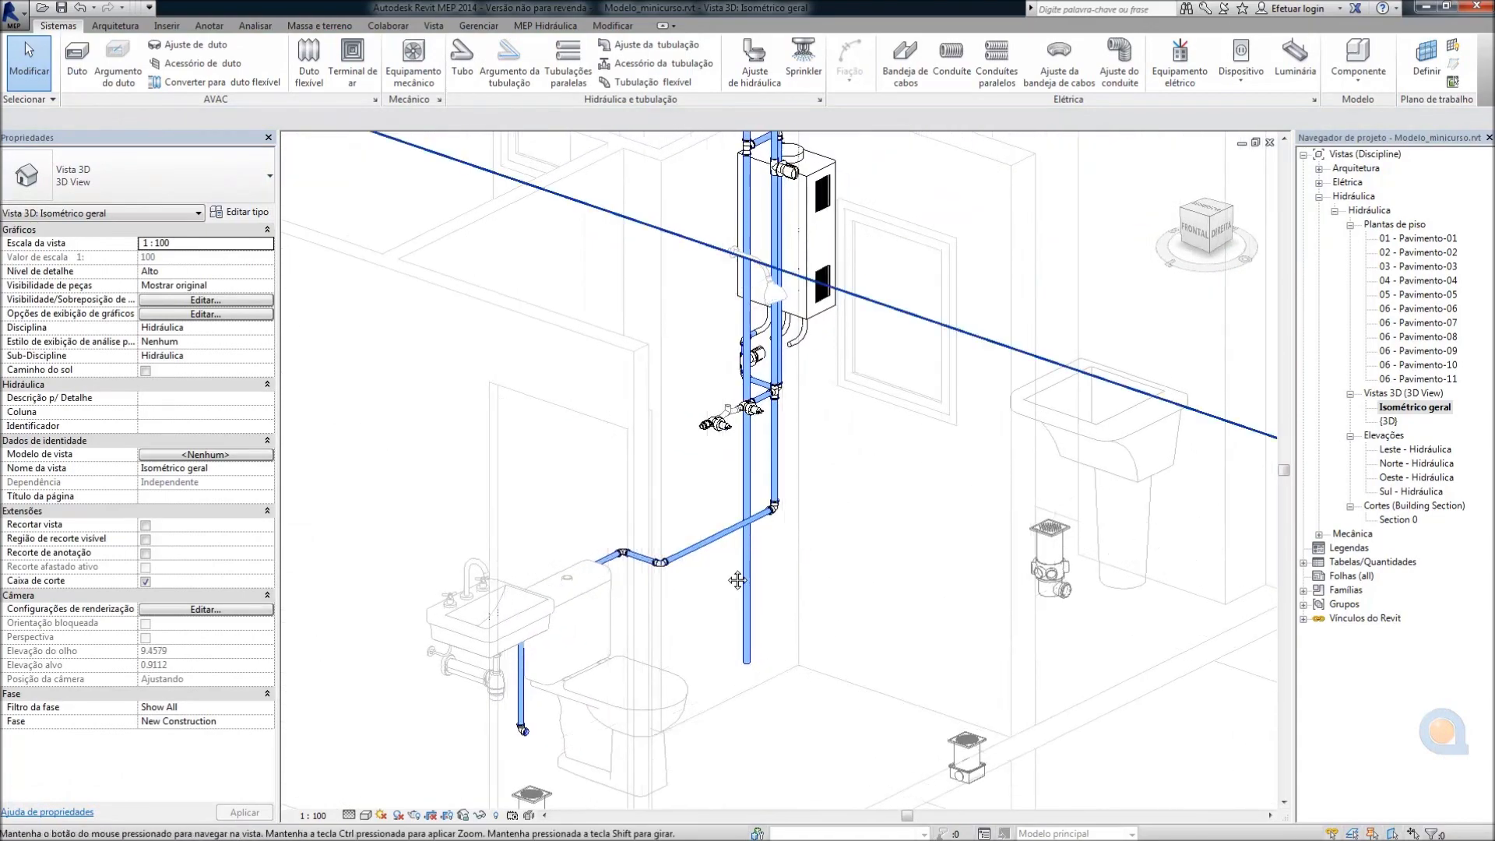
scroll(652, 556, "down", 2)
scroll(662, 570, "up", 2)
scroll(690, 598, "up", 2)
scroll(718, 625, "up", 2)
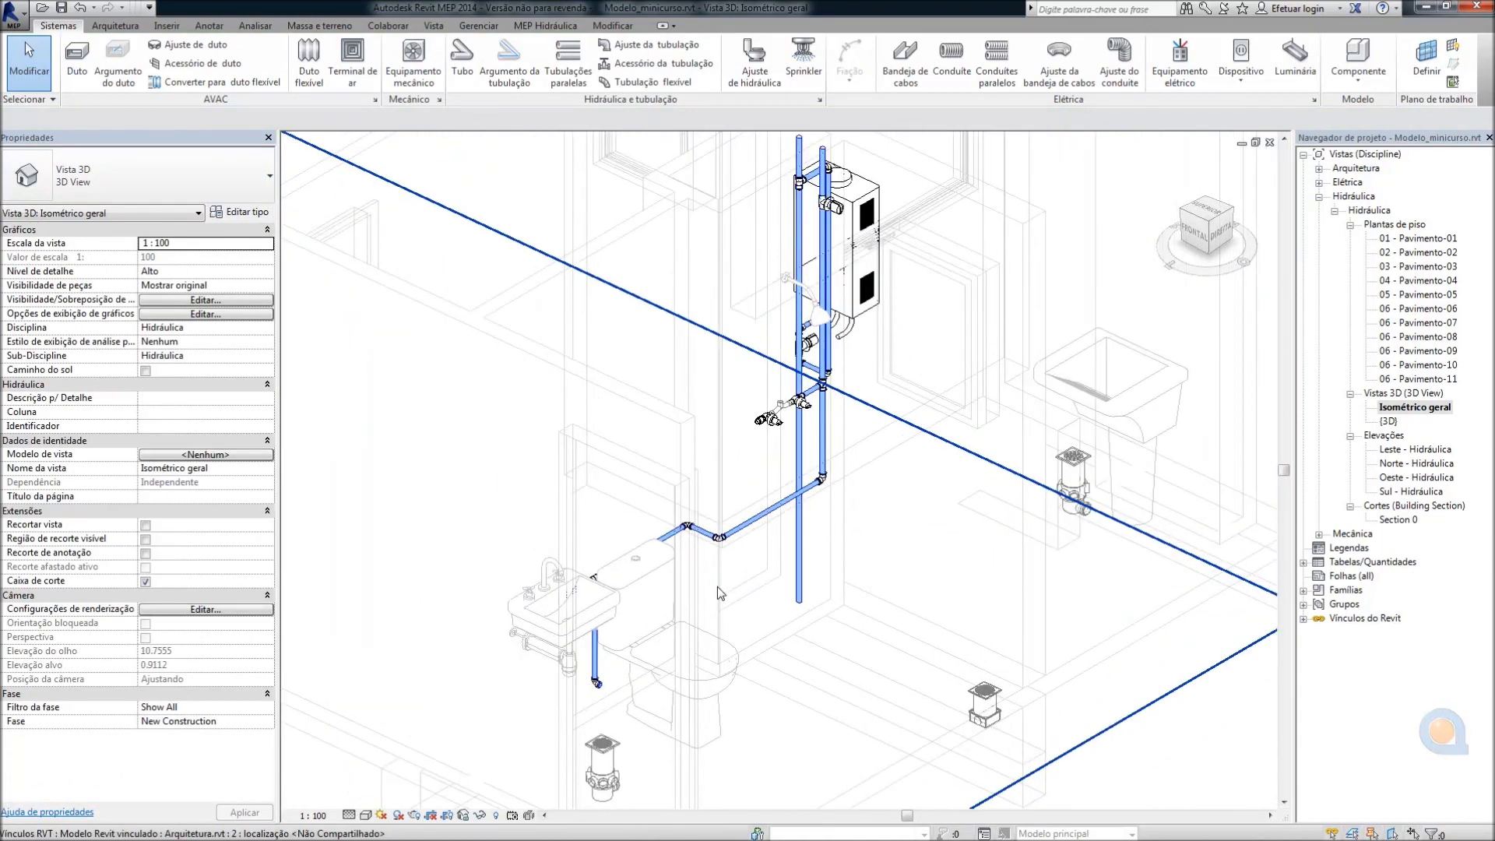